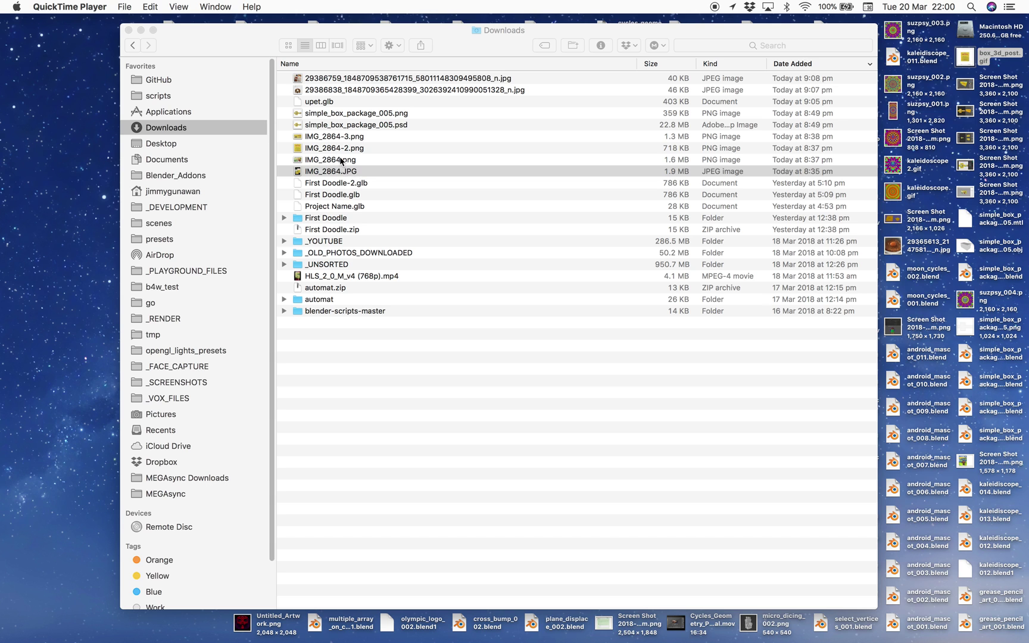
Step: Quick Look the tea box photo IMG_2864.JPG and rearrange the preview and Downloads windows
click(341, 172)
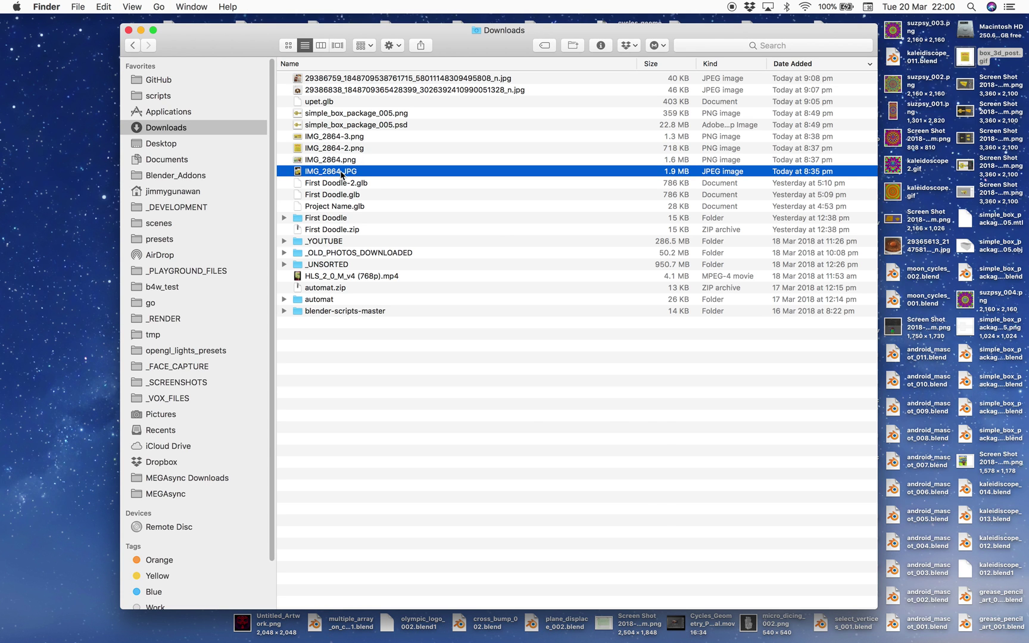
key(space)
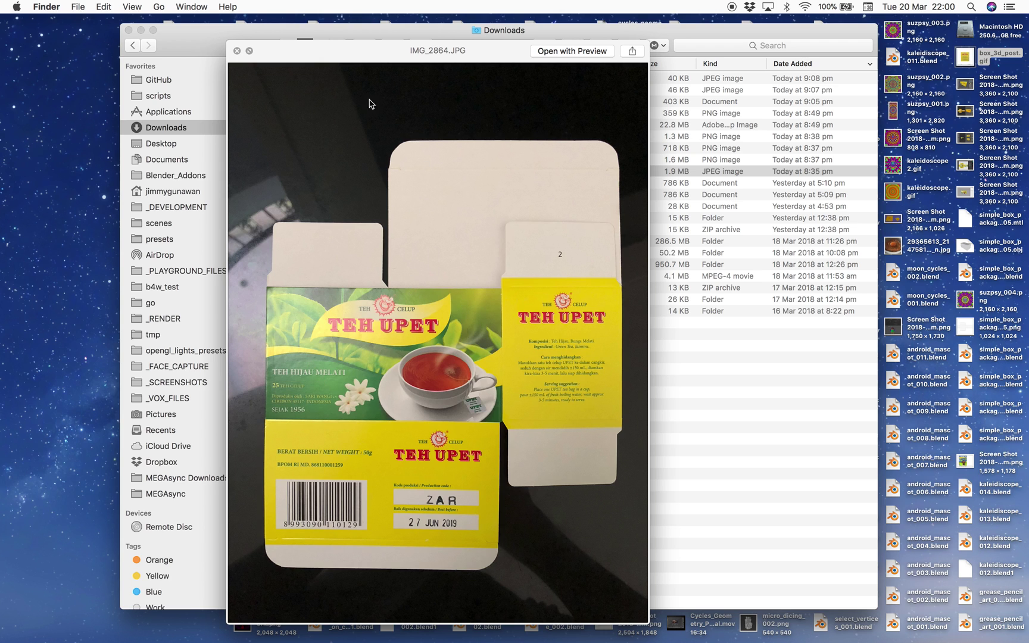
drag(354, 50, 424, 57)
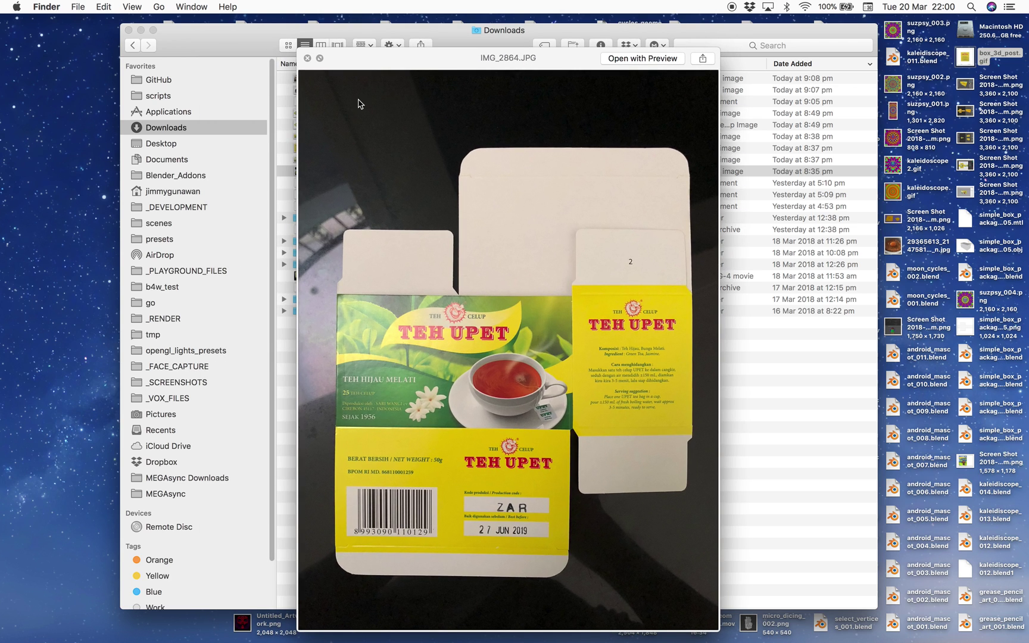
drag(362, 62, 356, 59)
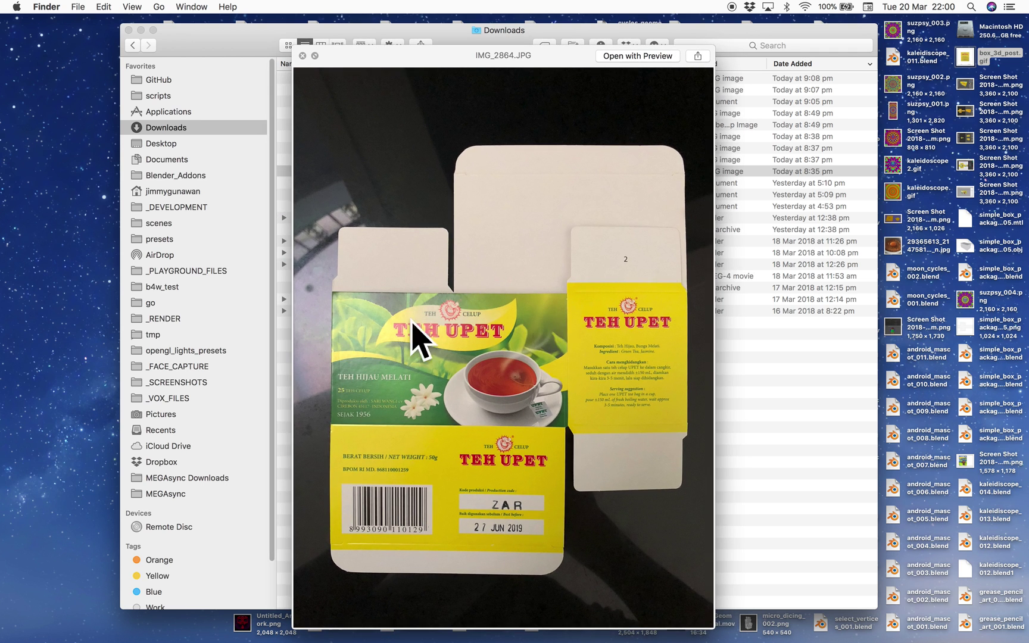
drag(271, 58, 254, 70)
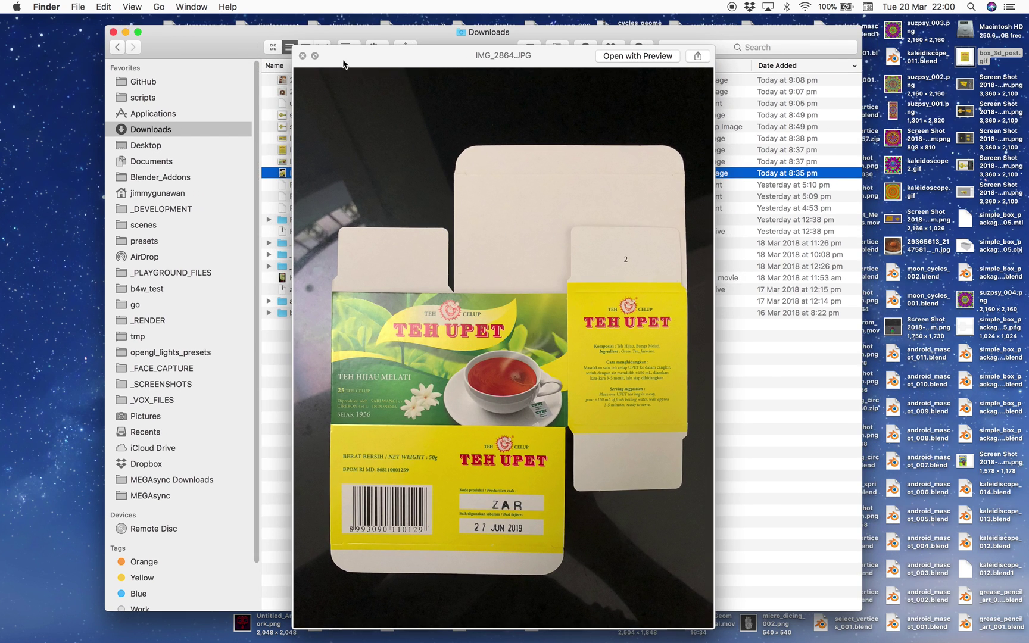
click(303, 55)
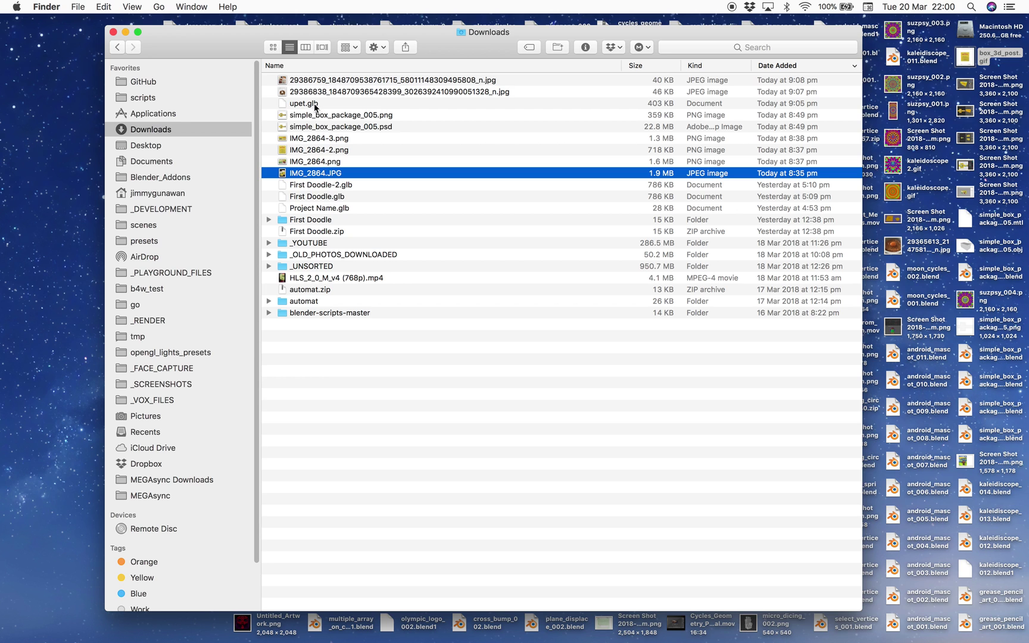
Step: Drop upet.glb into a new Facebook post, spin it, and try blue patterned and gradient backgrounds
drag(304, 103, 400, 344)
scroll(438, 392, down, 4)
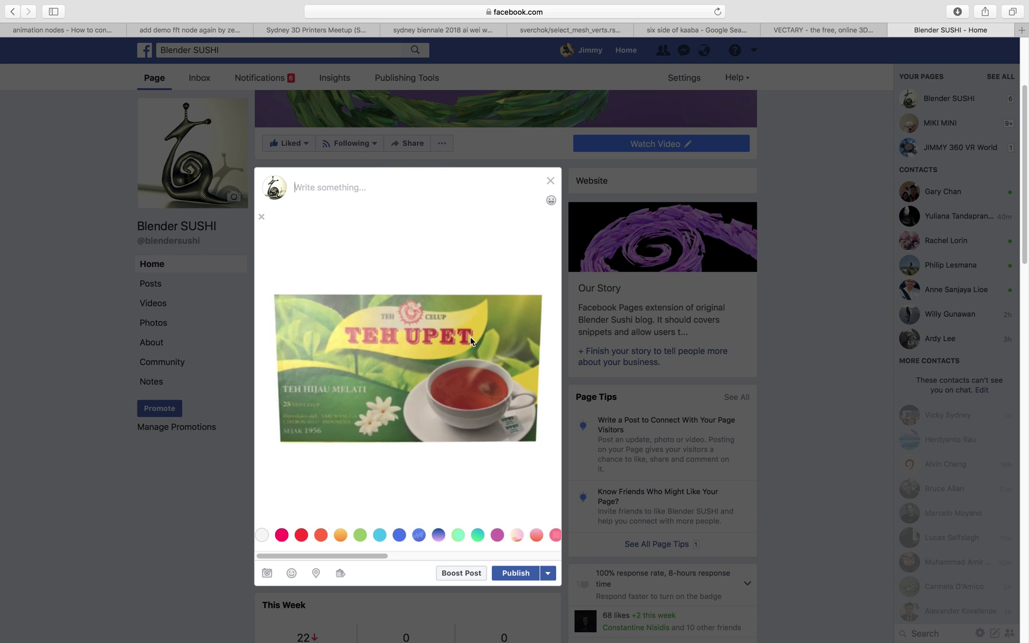
drag(471, 341, 438, 498)
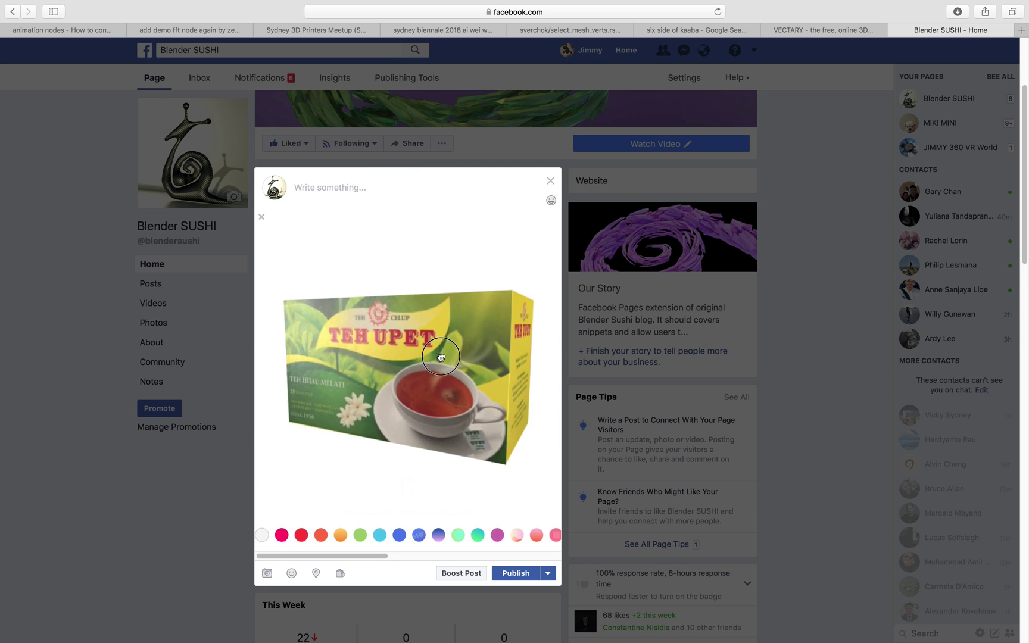
click(419, 536)
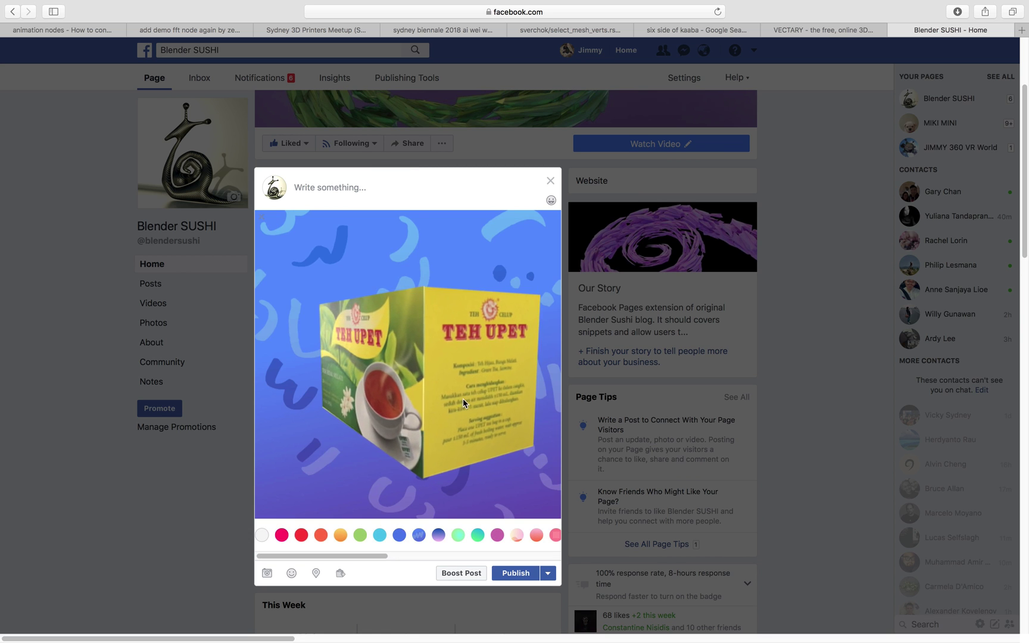
click(439, 535)
drag(450, 385, 401, 379)
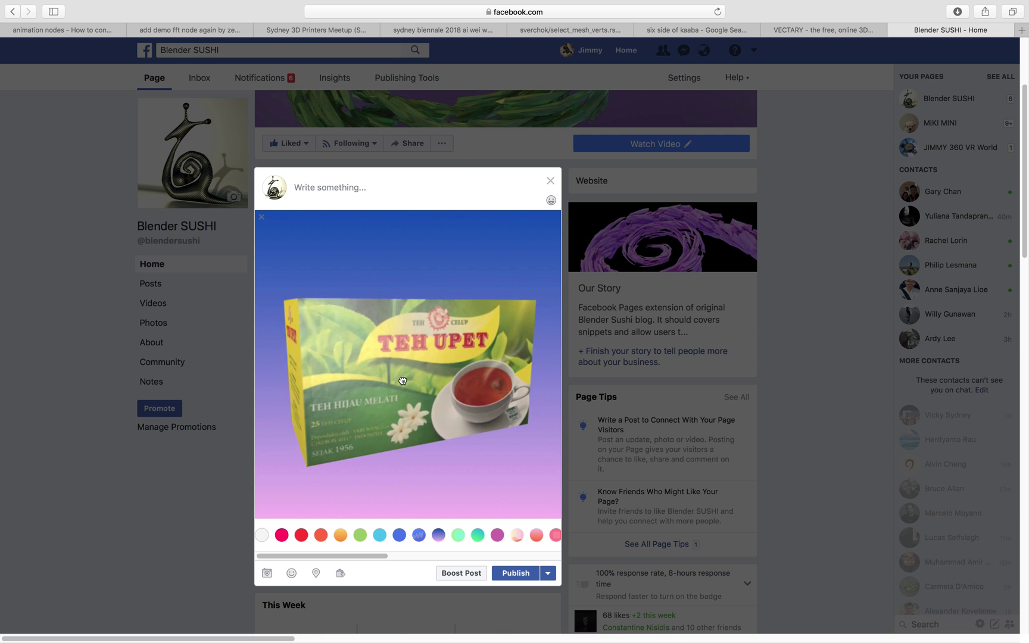
Step: Check the Vectary tab, return to the Blender SUSHI page, and spin the tea box again
click(819, 30)
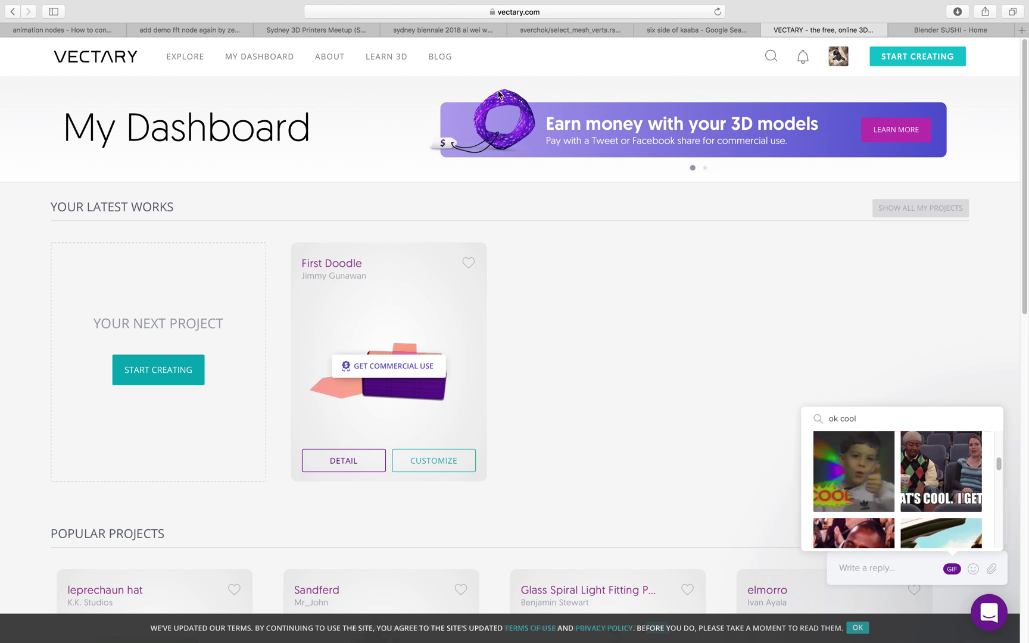
click(933, 30)
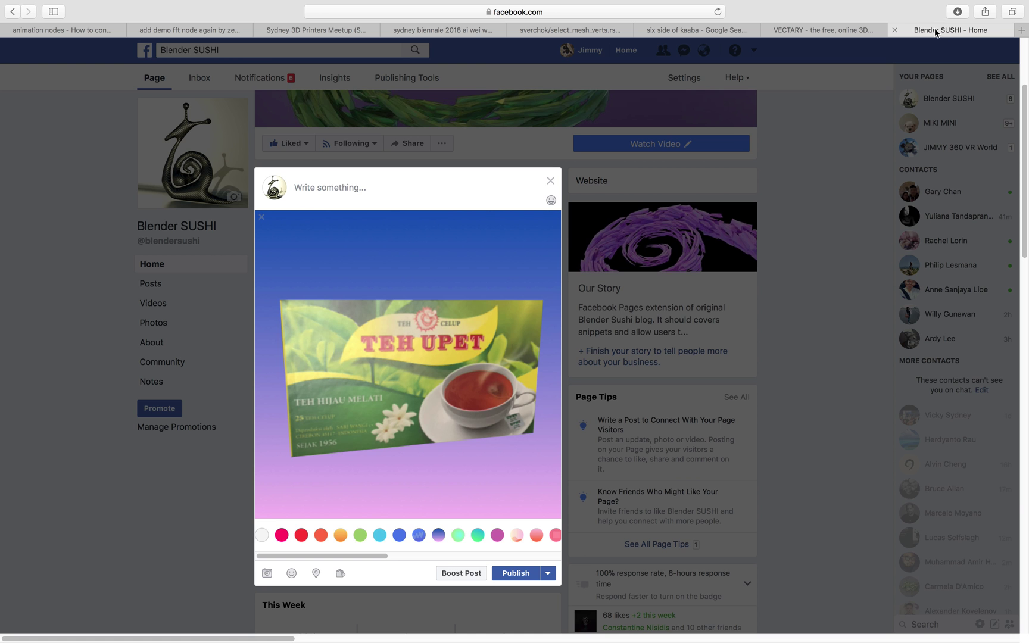
mouse_move(507, 330)
mouse_down()
mouse_move(455, 384)
mouse_move(483, 337)
mouse_up()
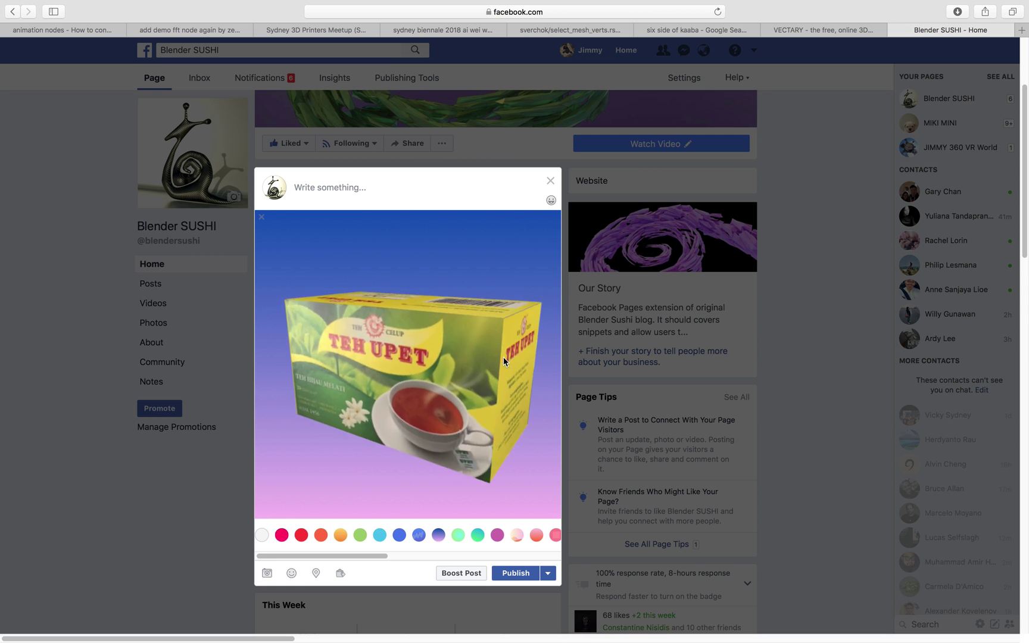
Step: Discard the unpublished tea box post draft and focus the address bar
click(784, 103)
click(673, 281)
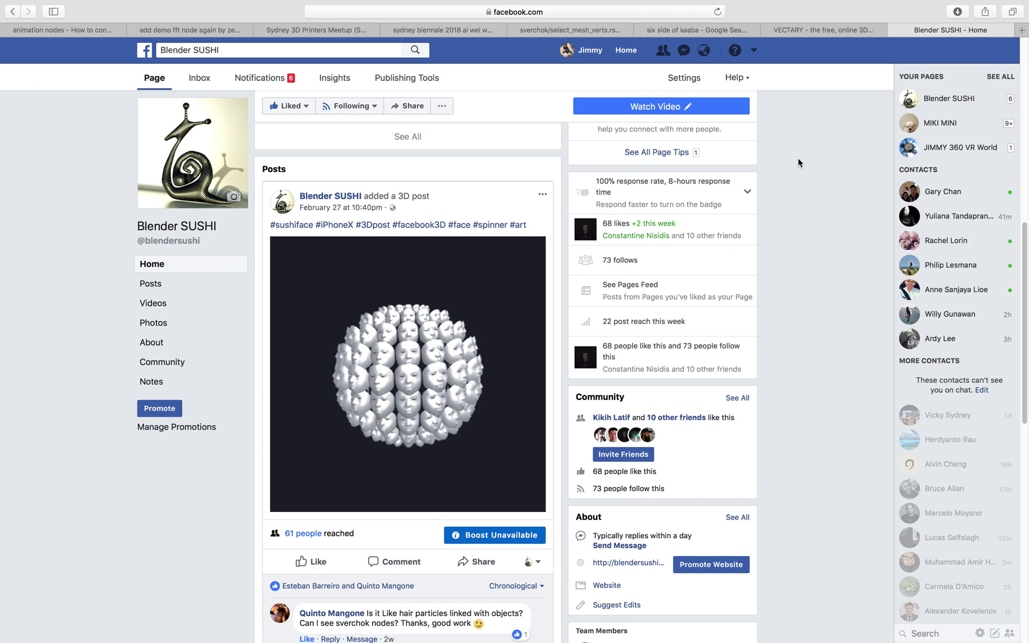
key(super+Tab)
key(super+Tab)
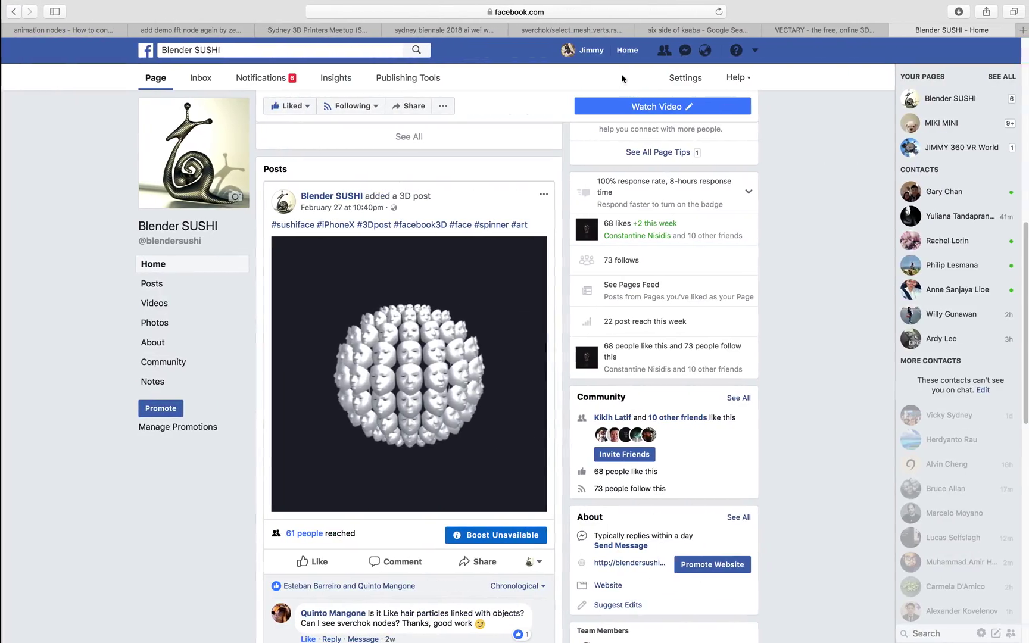
click(613, 12)
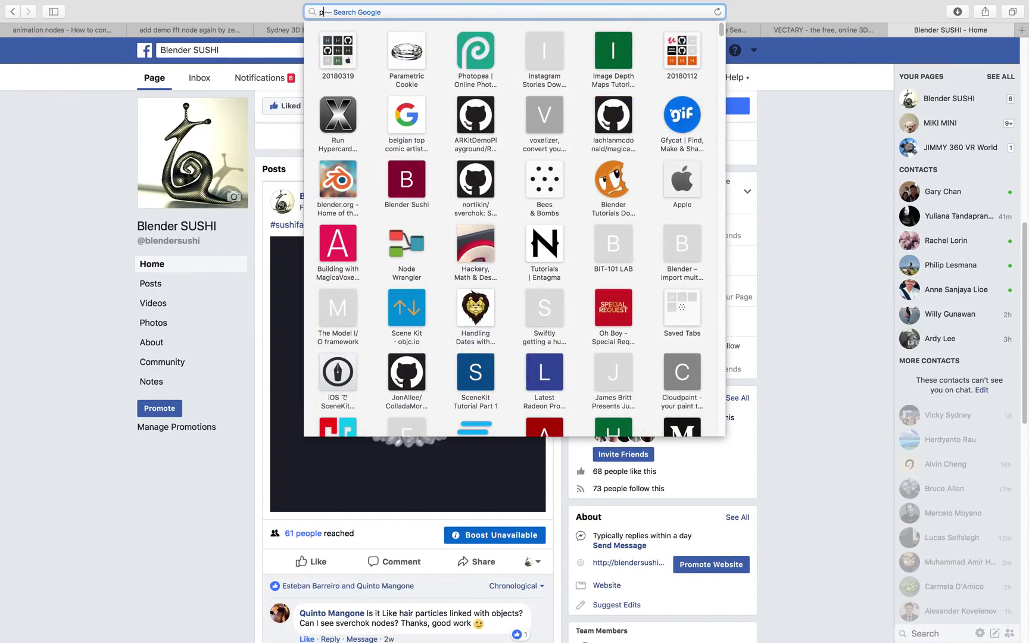
text(photopea)
Step: Load Photopea in Safari, then switch spaces back to the Finder Downloads folder
key(Return)
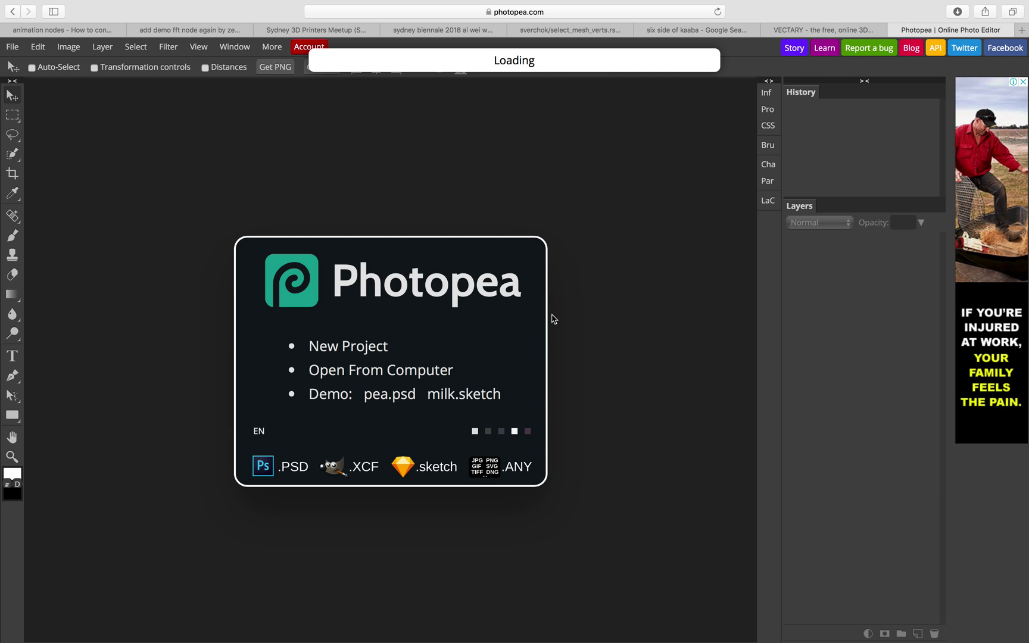
key(ctrl+Left)
Step: Quick Look IMG_2864.JPG, then drag it from Downloads into Photopea
click(336, 161)
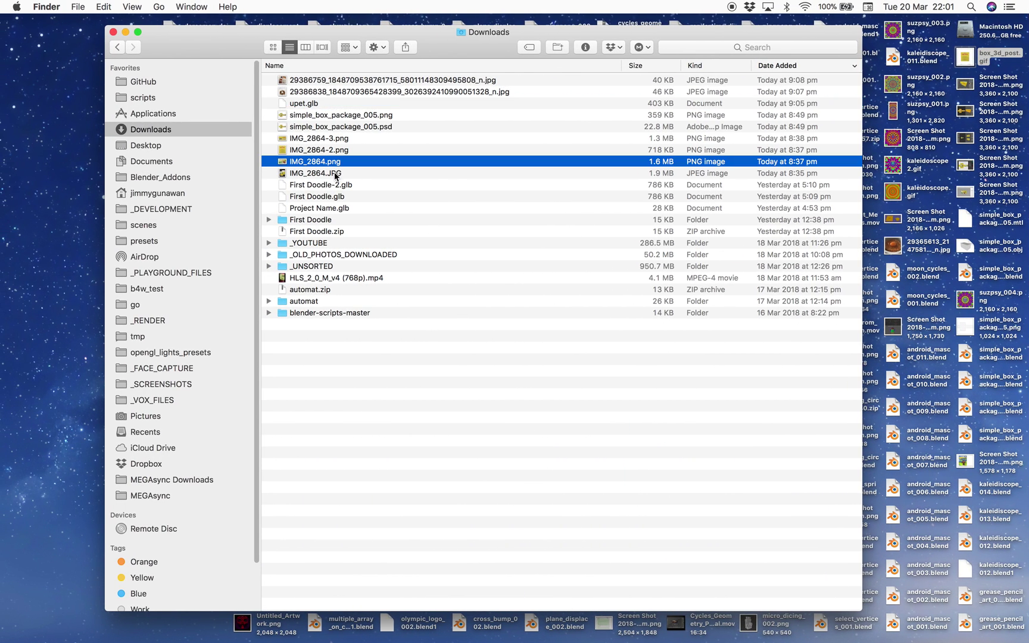
key(space)
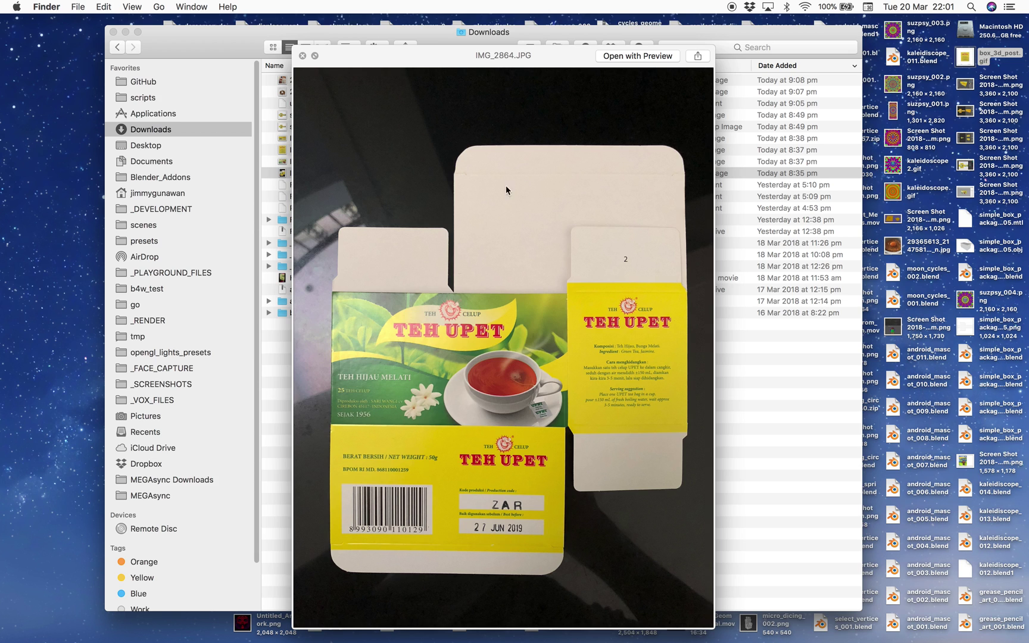
click(304, 58)
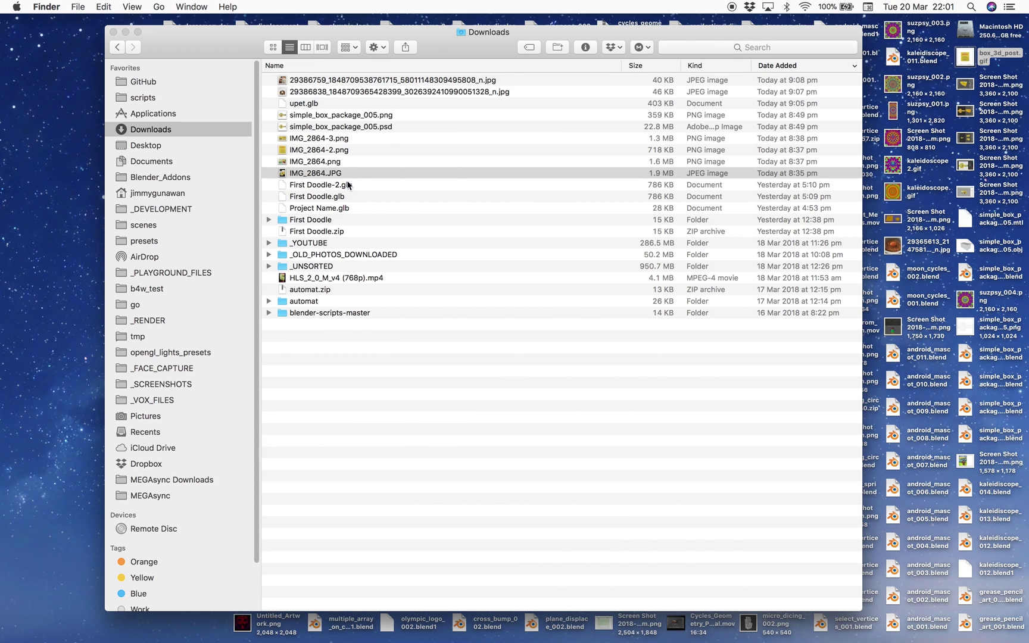
click(321, 185)
drag(315, 172, 452, 207)
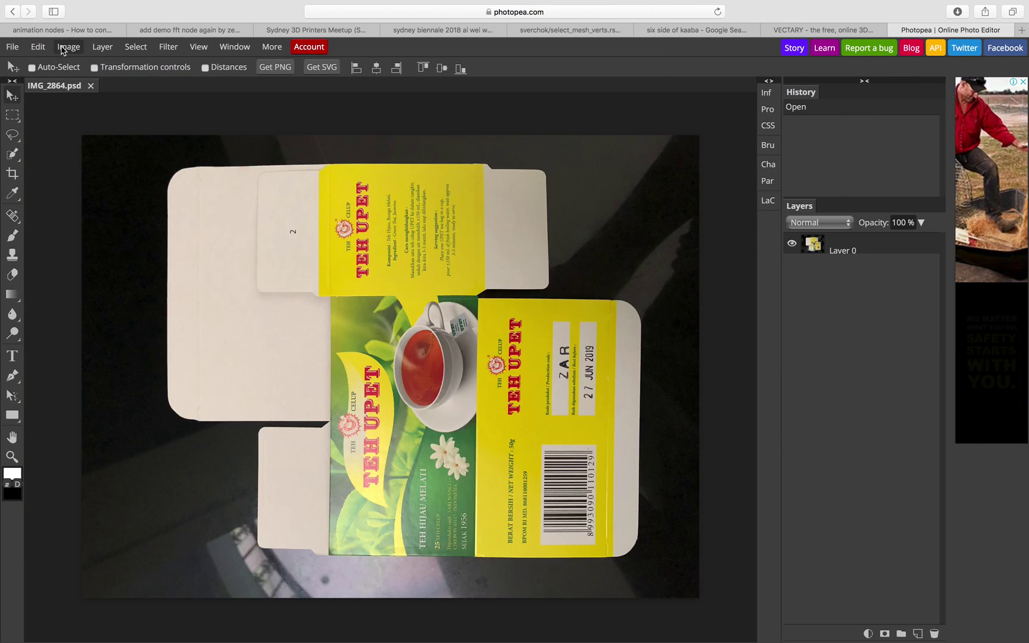
Step: Rotate the tea box photo 90° clockwise so it stands upright
click(68, 47)
mouse_move(89, 145)
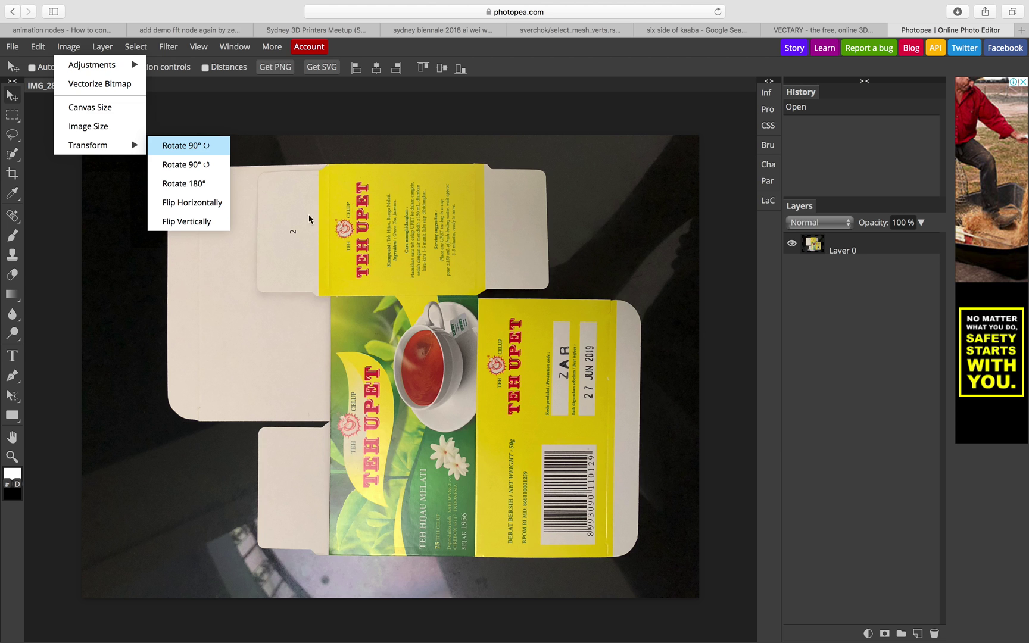
key(Return)
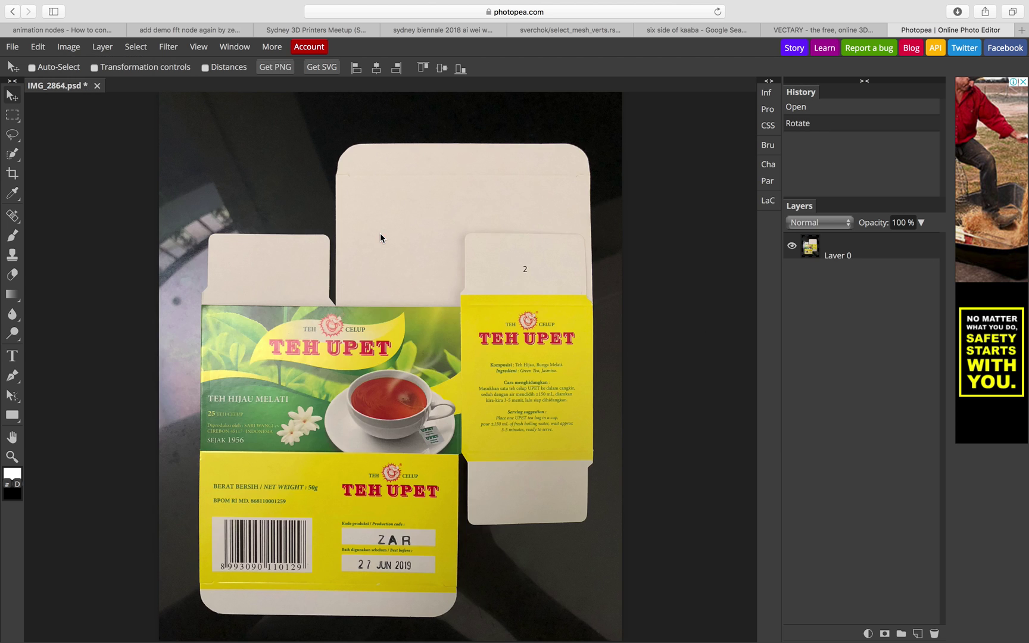
Step: Crop the photo to the green front panel, adjusting the crop corners
click(12, 115)
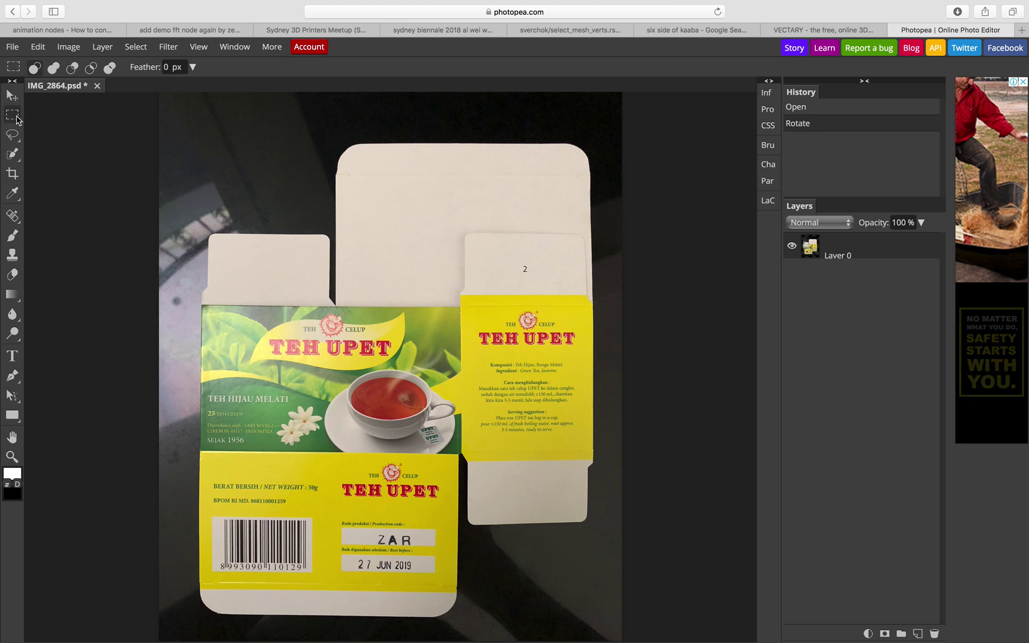
click(12, 155)
click(12, 173)
mouse_move(225, 320)
mouse_down()
mouse_move(313, 391)
mouse_move(459, 454)
mouse_up()
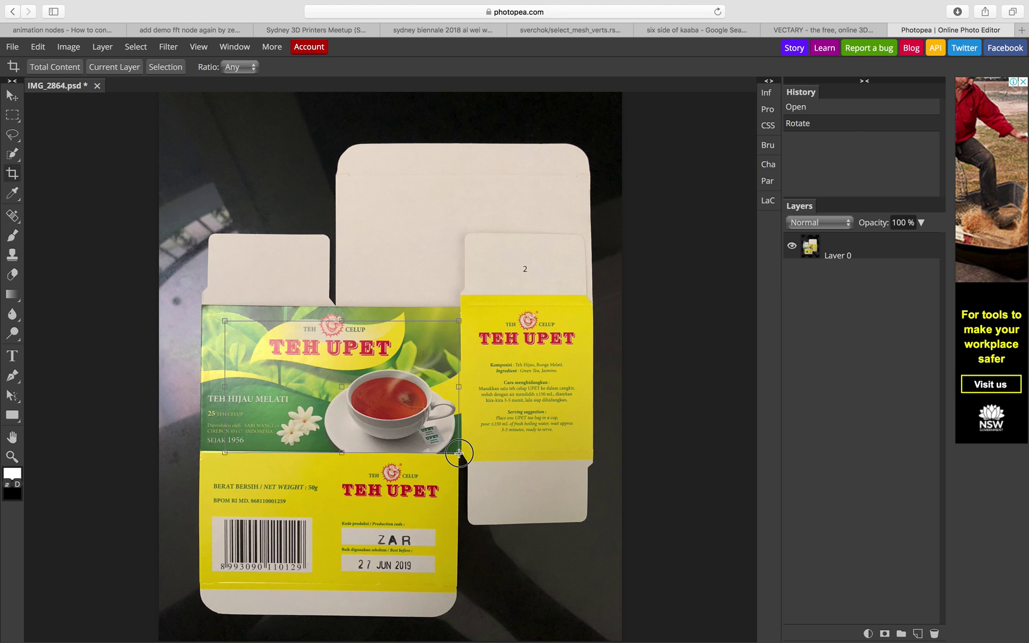
drag(226, 321, 201, 306)
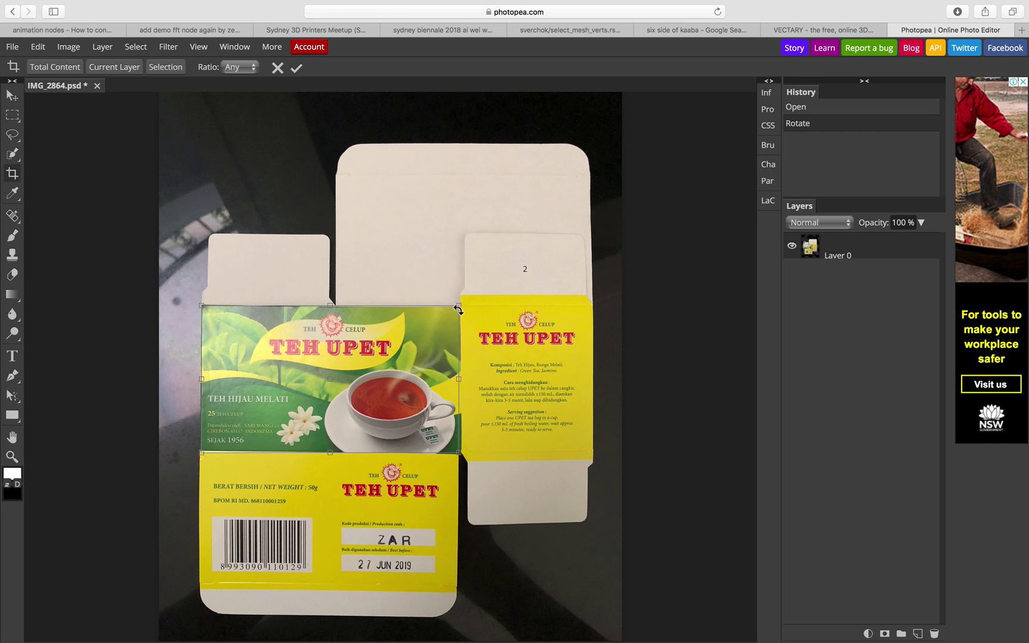
drag(459, 308, 460, 308)
click(14, 134)
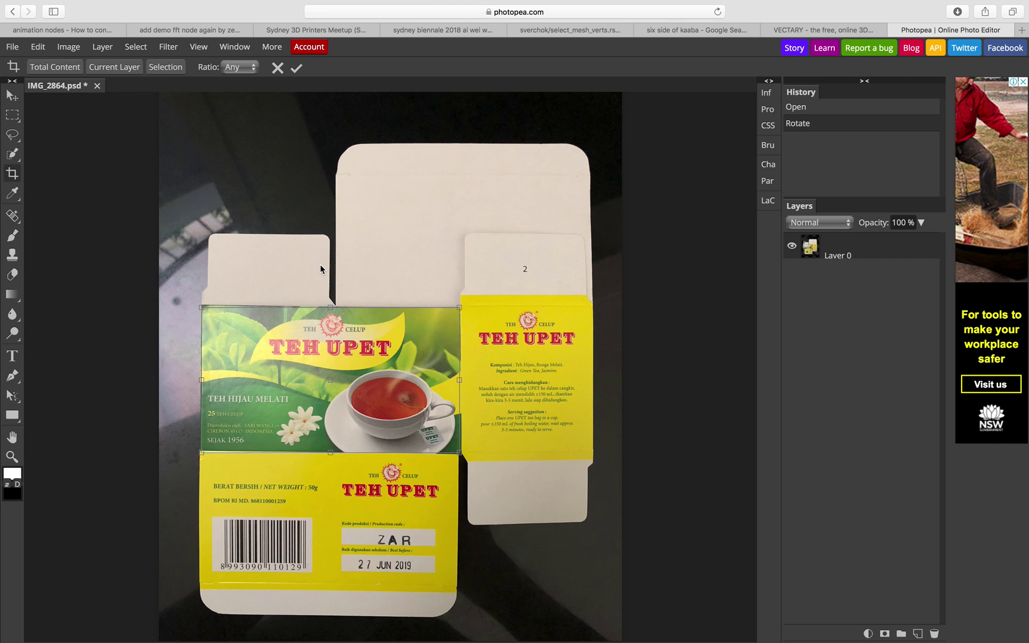
key(Return)
Step: Export the front panel as a PNG, then undo the crop to restore the full photo
click(13, 46)
mouse_move(35, 207)
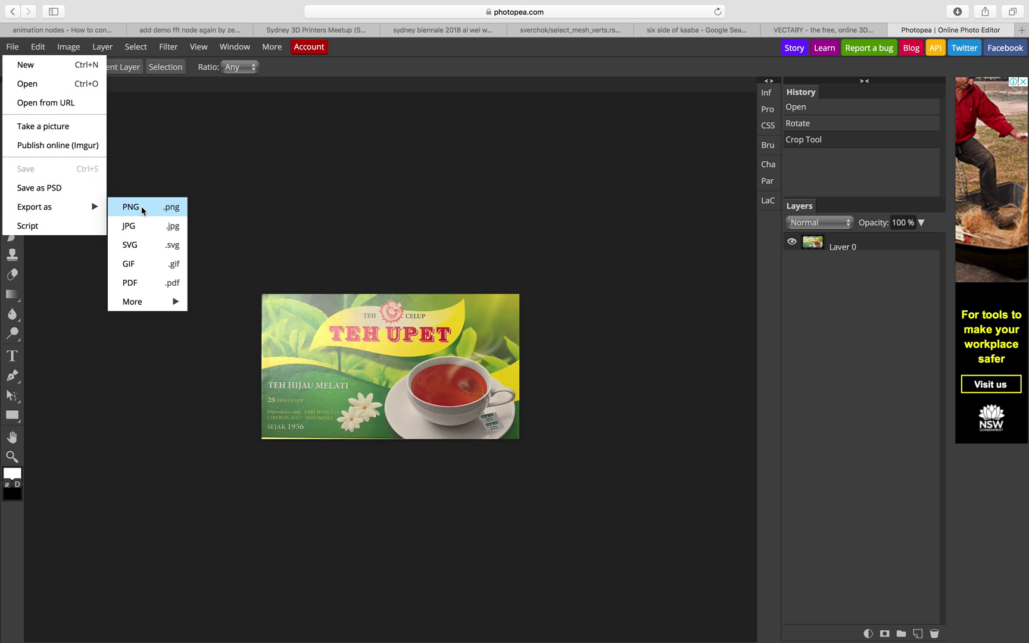
click(142, 207)
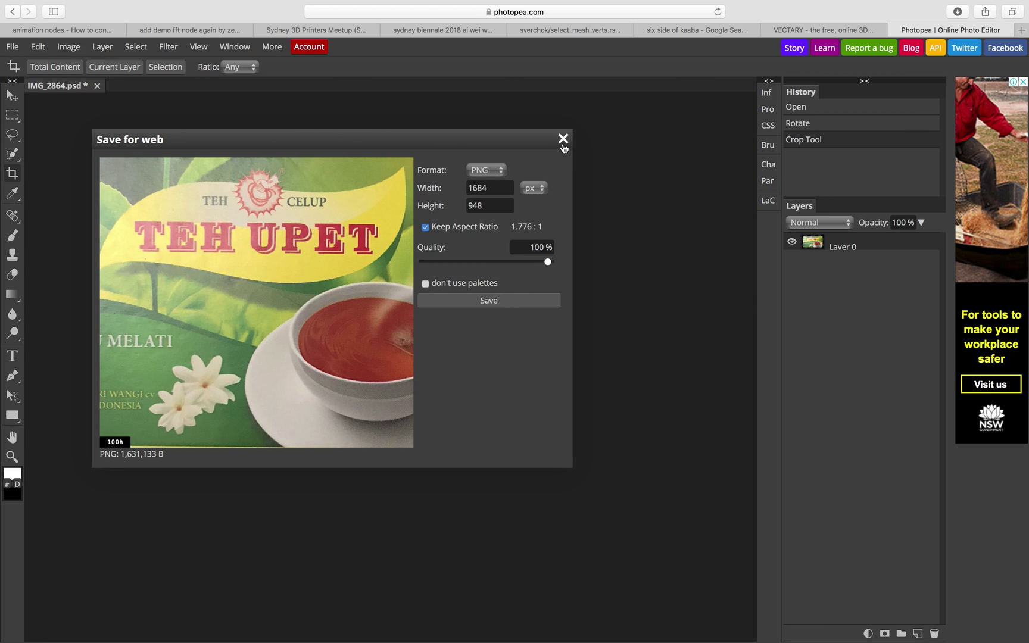
click(488, 300)
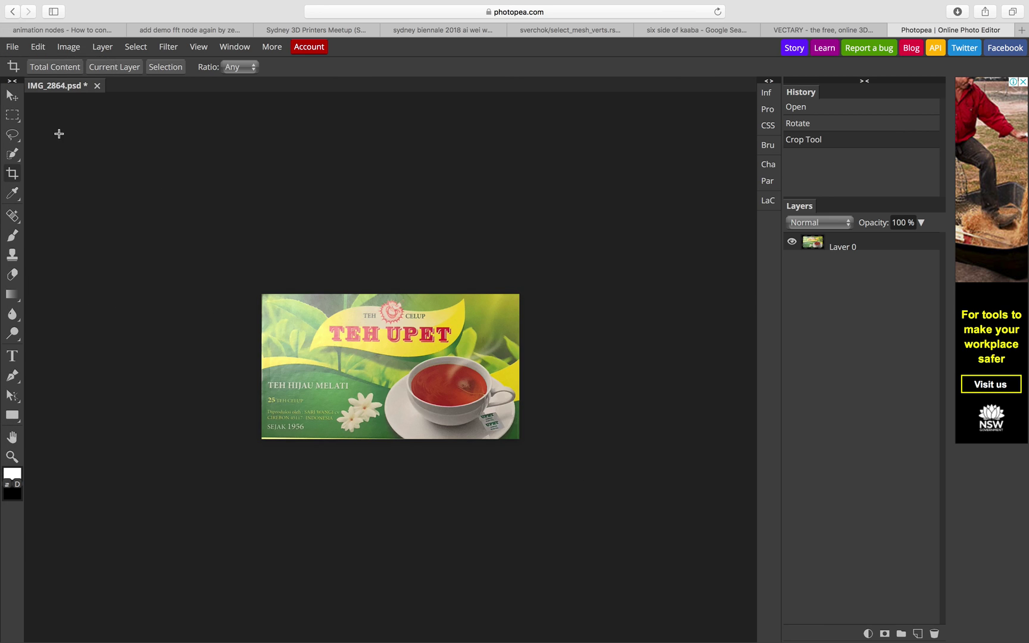
click(38, 47)
click(48, 68)
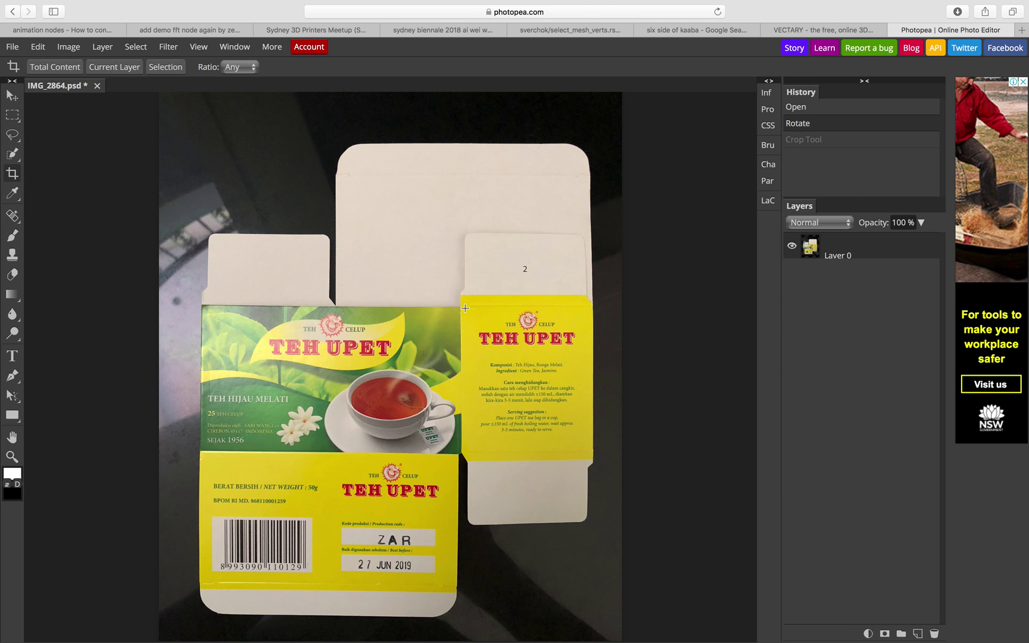
Step: Crop to the yellow ingredients side panel, export it as PNG, then undo the crop
drag(460, 306, 592, 451)
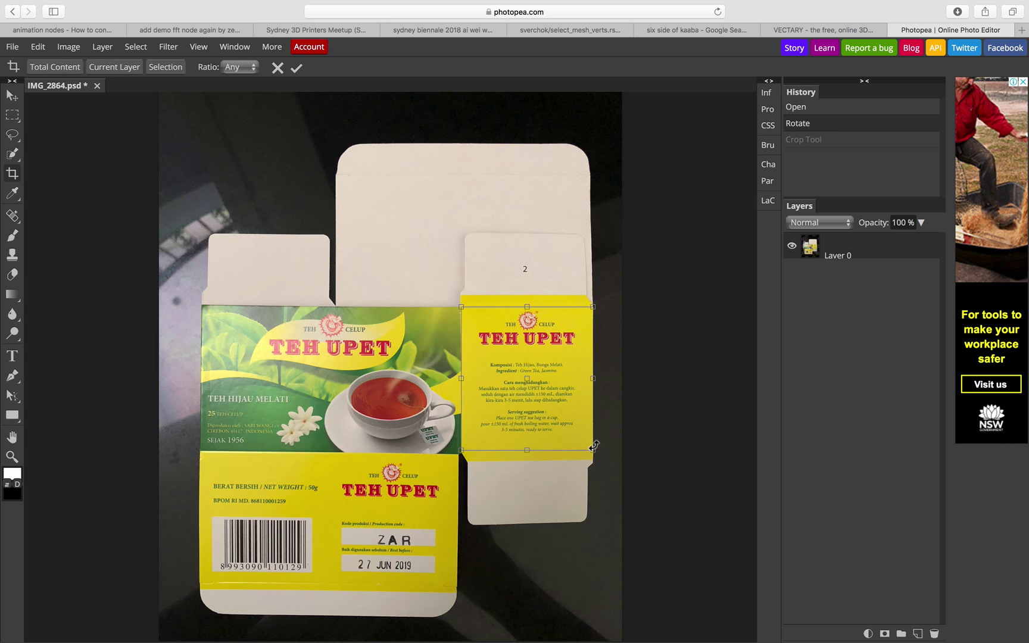
key(Return)
click(12, 46)
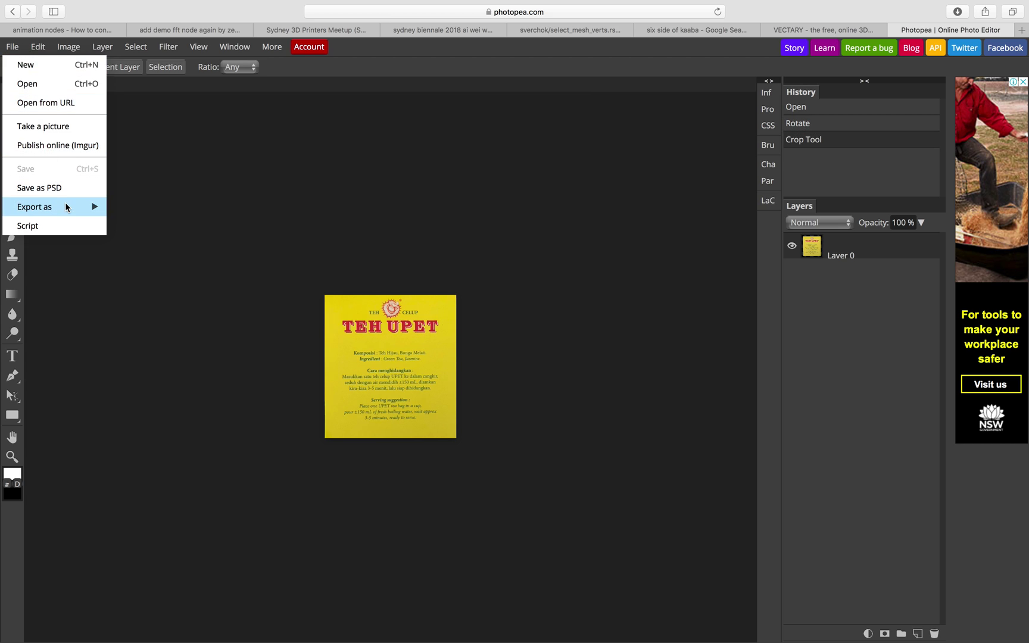
mouse_move(48, 207)
click(149, 206)
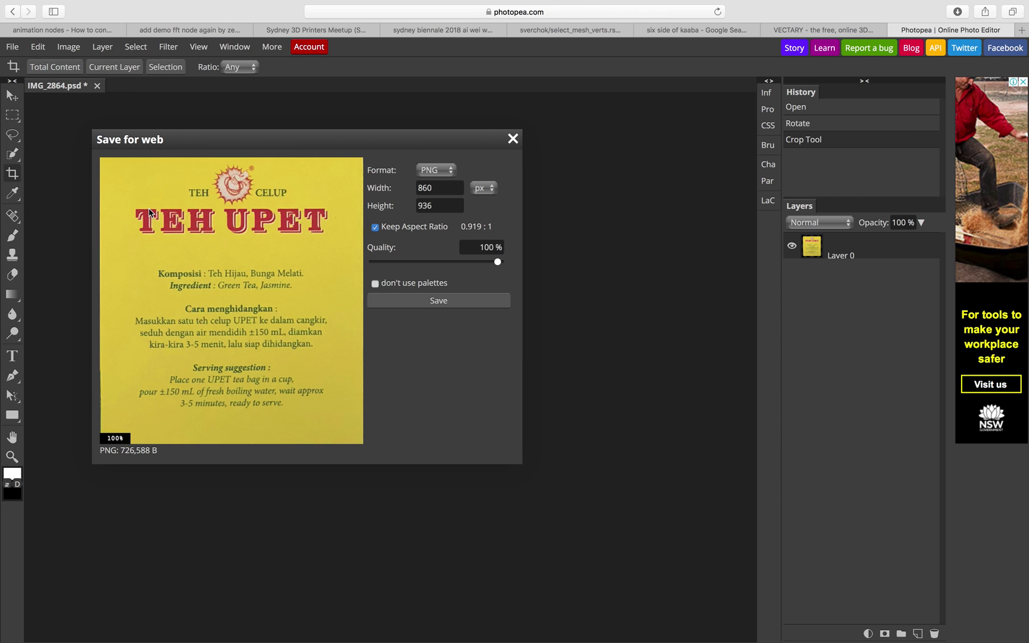
click(438, 299)
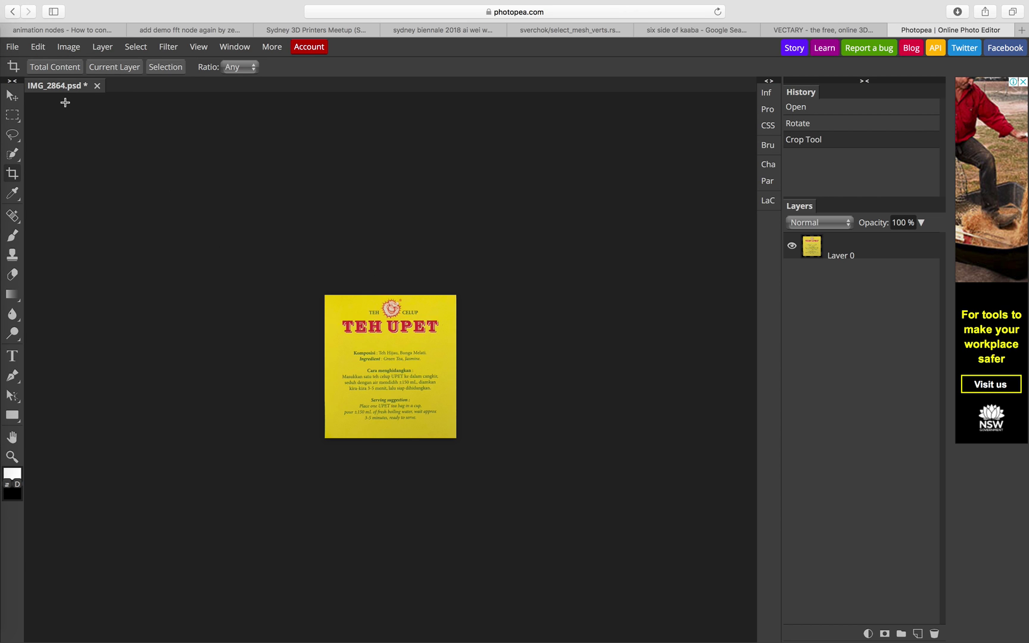
click(38, 47)
click(57, 66)
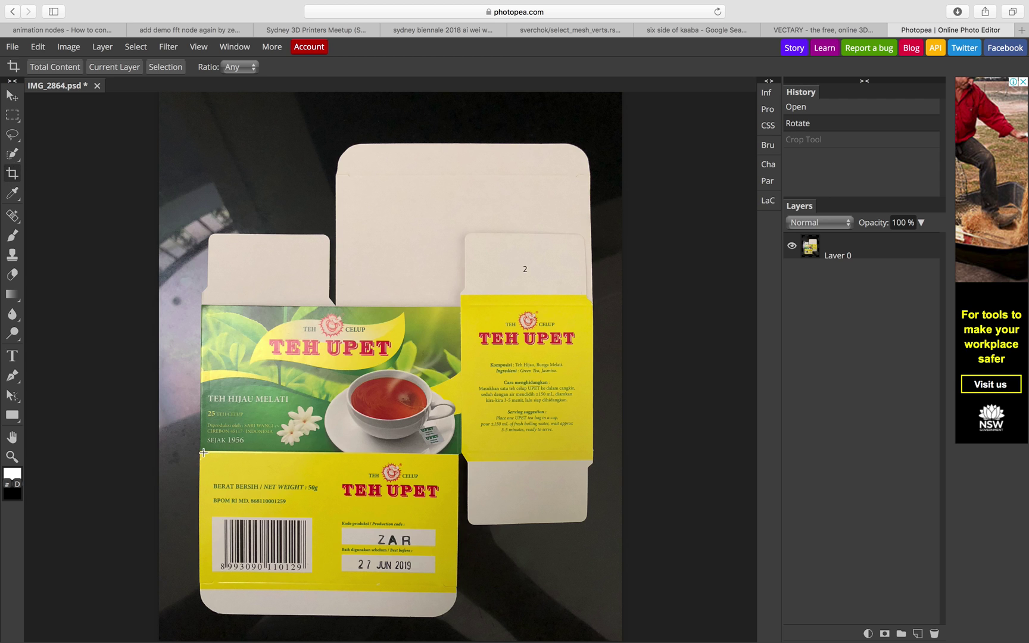
Step: Crop the photo to the bottom yellow barcode panel, fitting its top corners
drag(202, 452, 459, 588)
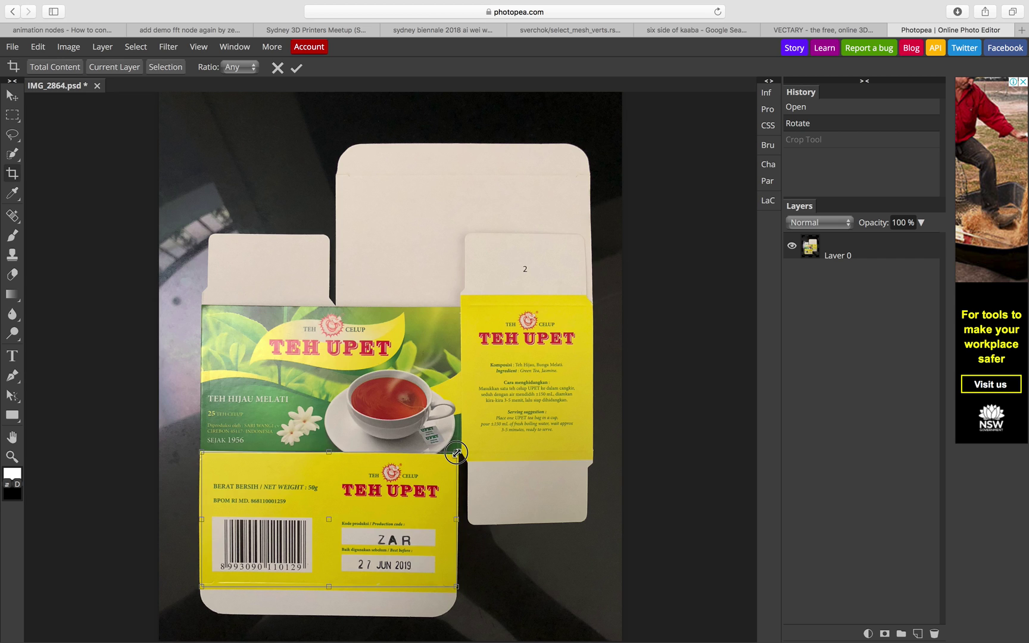
drag(456, 455, 459, 452)
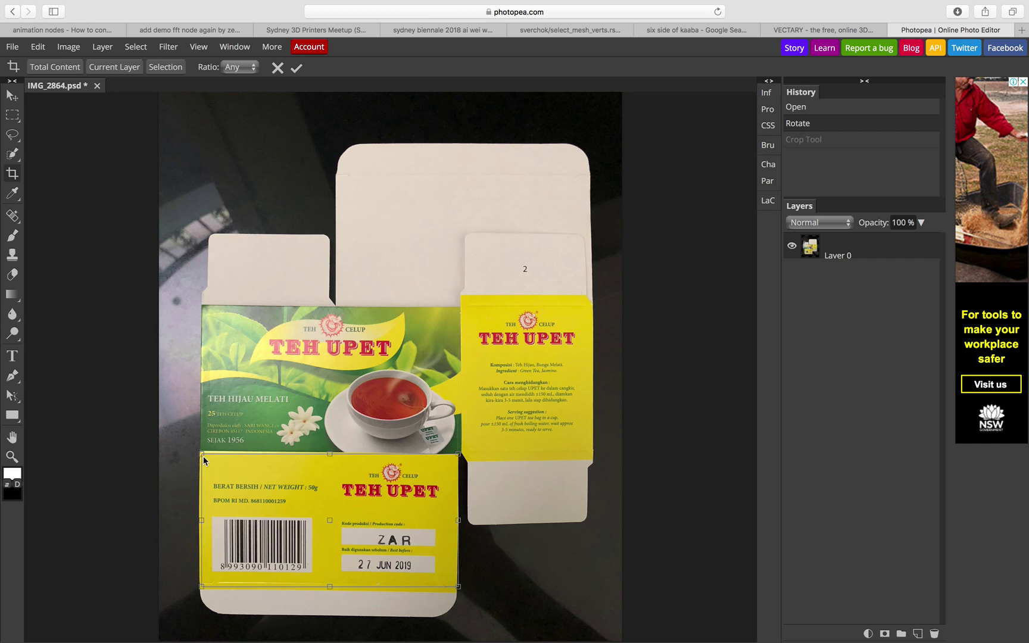
drag(197, 452, 200, 453)
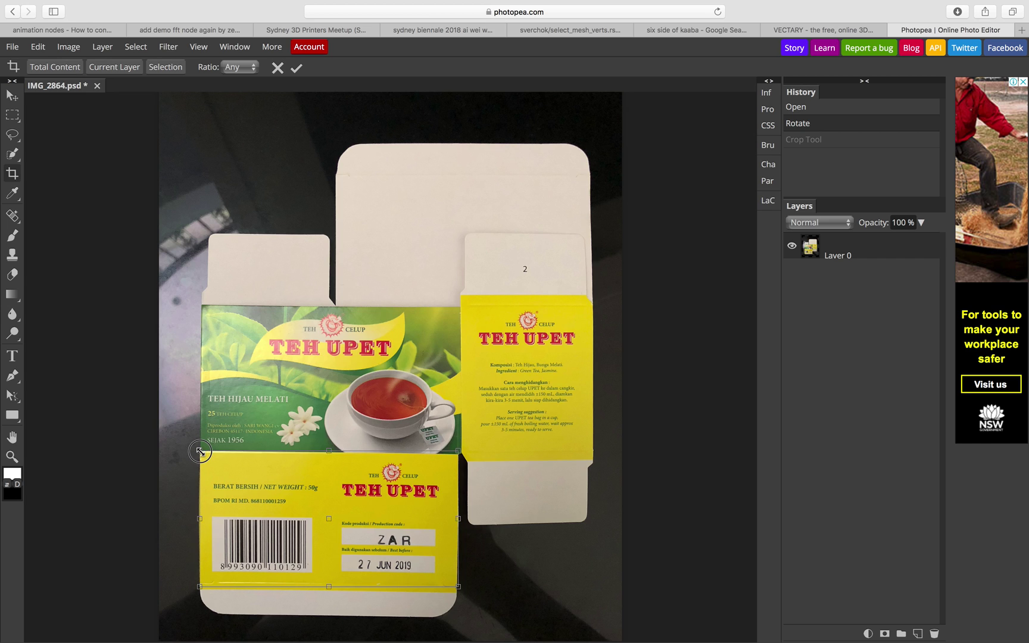
key(Return)
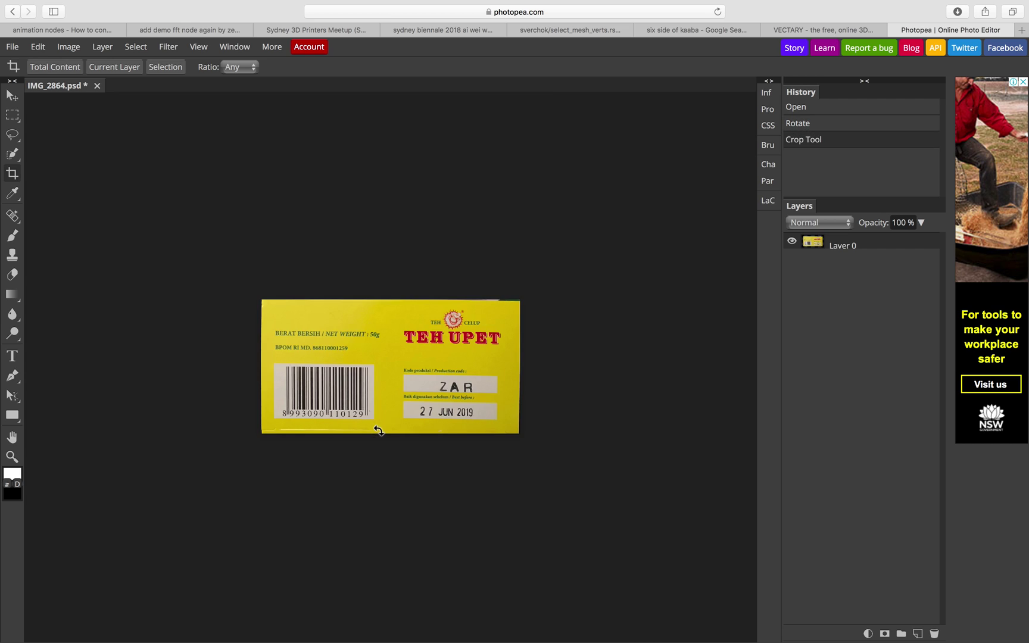
Step: Export the barcode panel as IMG_2864-6.png and switch to the Finder desktop
click(12, 46)
mouse_move(49, 206)
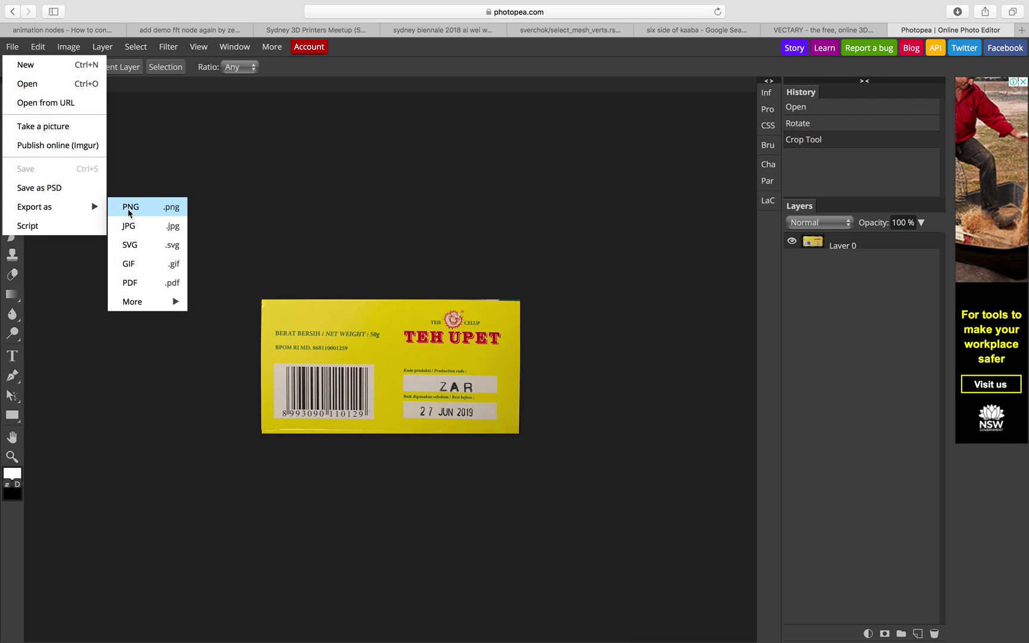
click(126, 211)
click(489, 301)
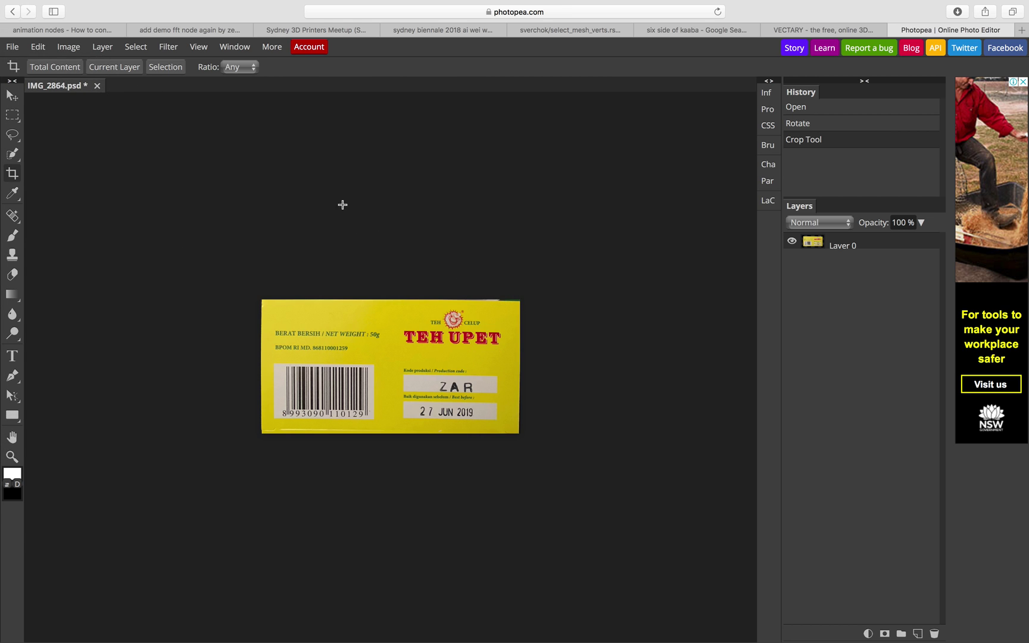
key(ctrl+Left)
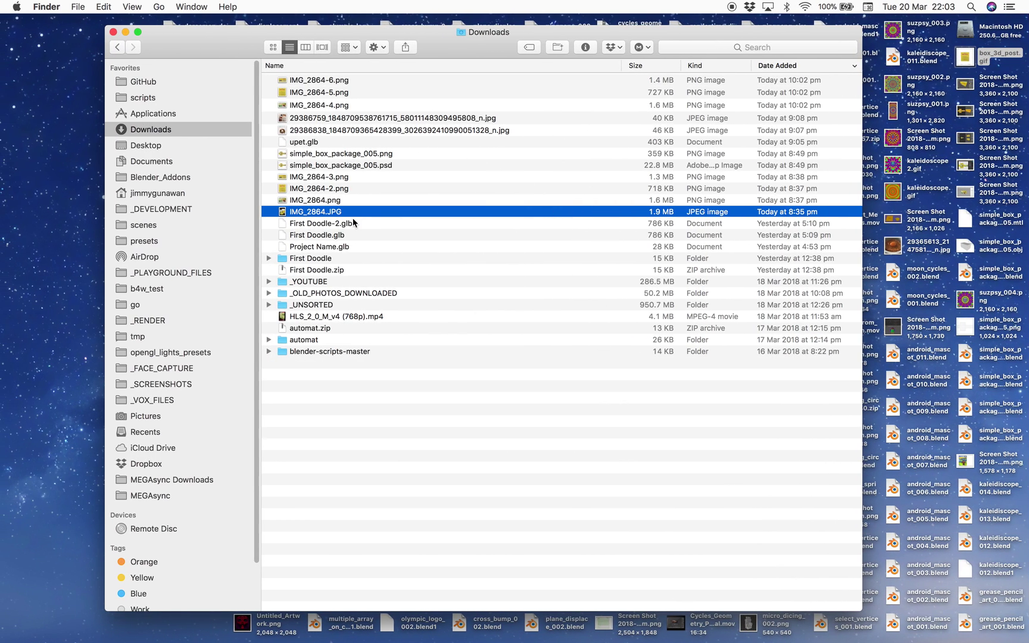
click(333, 106)
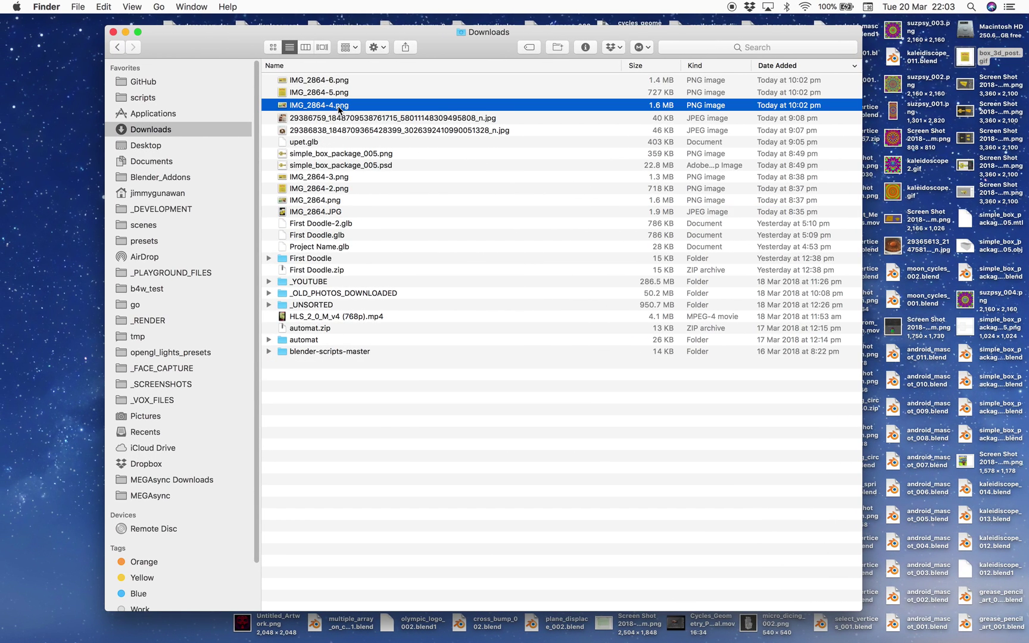
key(shift+Up)
key(shift+Up)
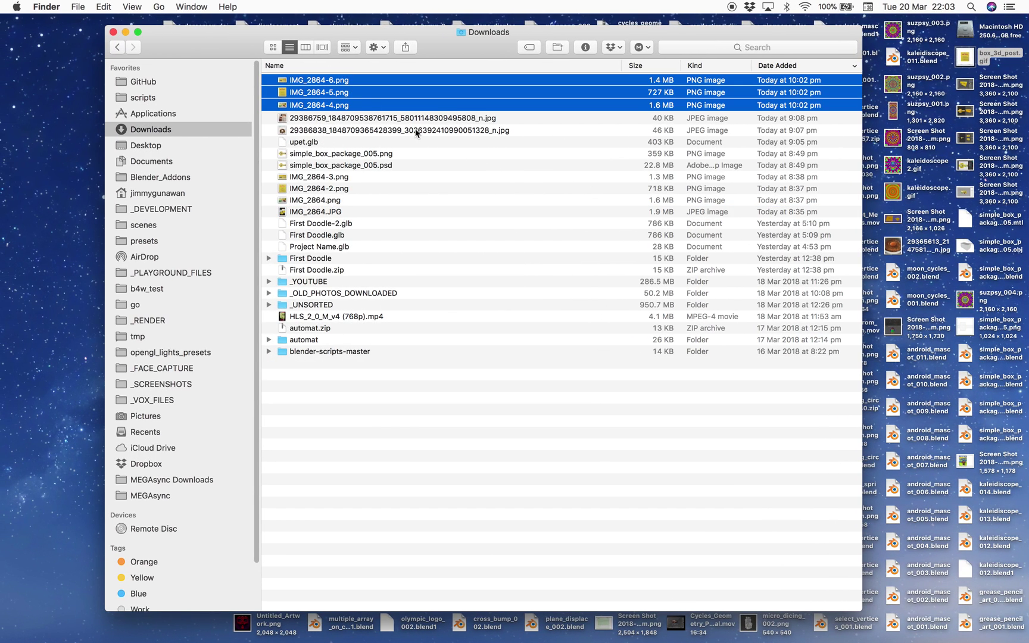
key(space)
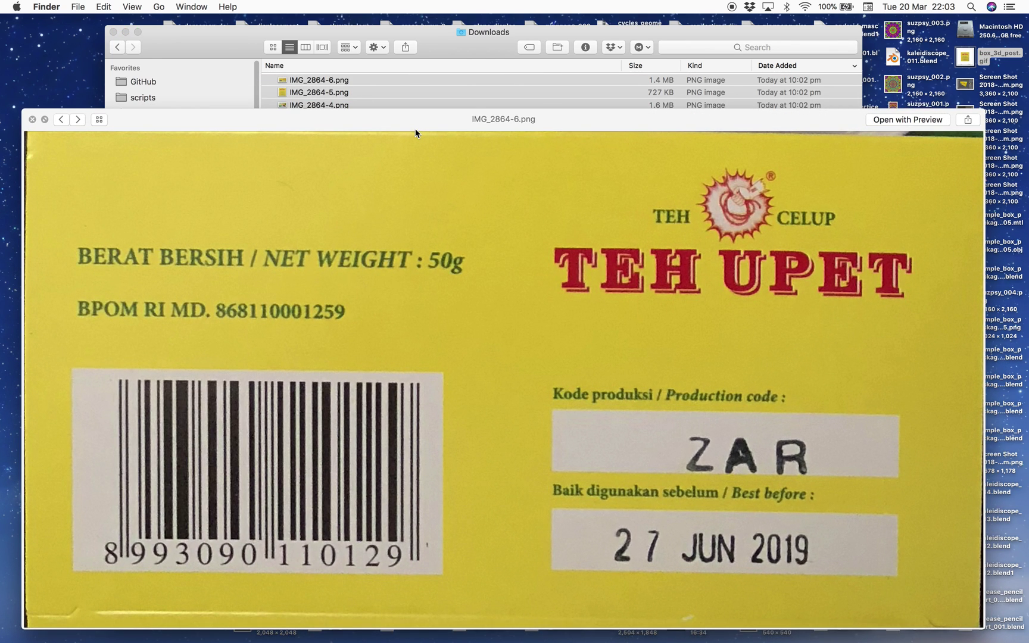
key(Right)
key(Left)
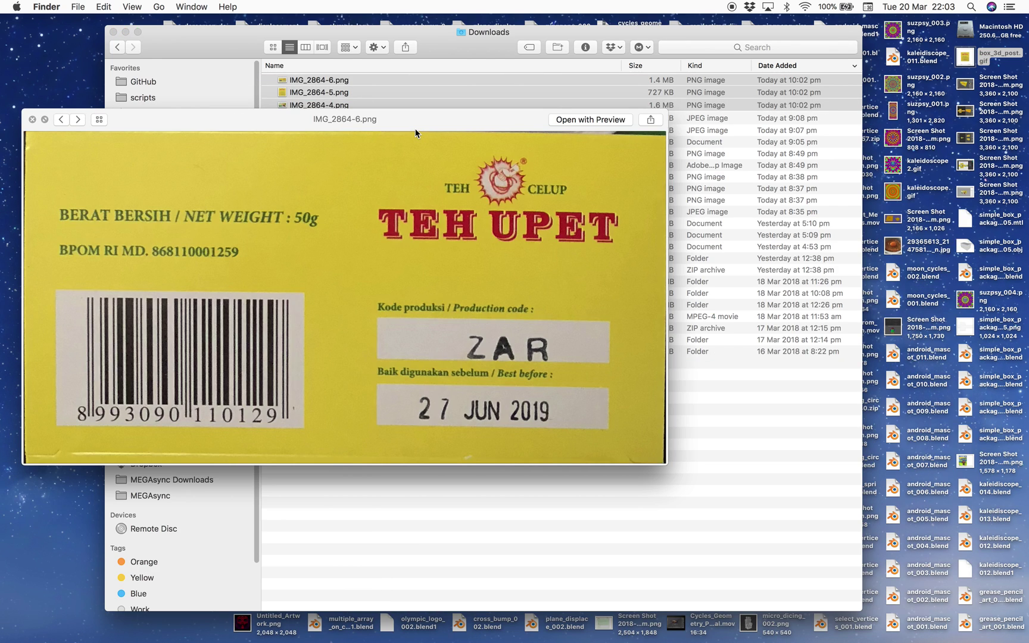
key(Left)
key(Right)
key(Left)
key(Right)
key(Right)
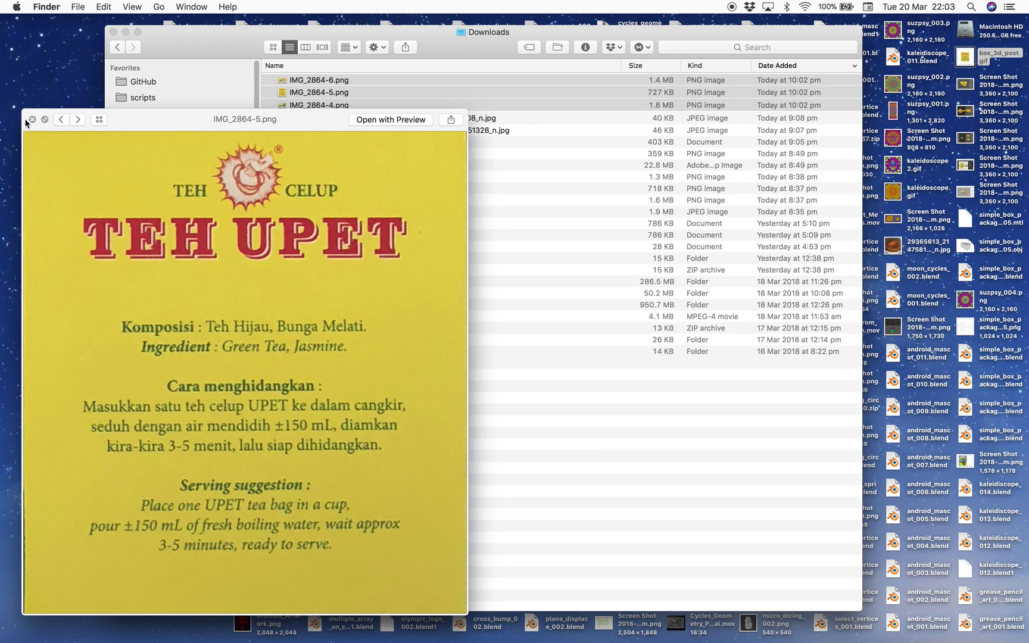
click(33, 119)
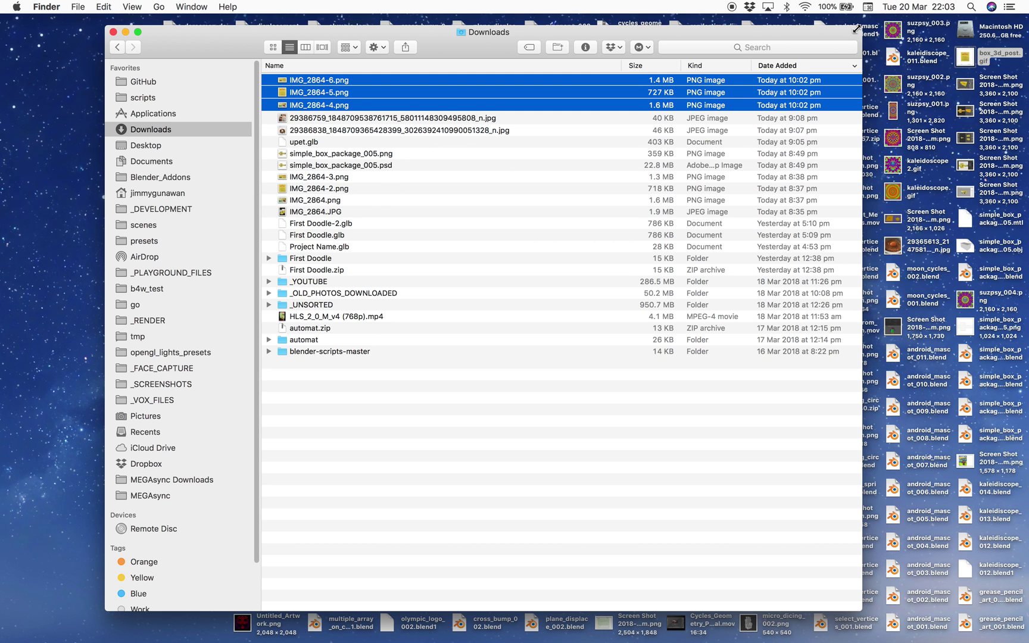
Step: Switch to Blender and delete all default objects: cube, camera and lamp
key(ctrl+Right)
key(ctrl+Right)
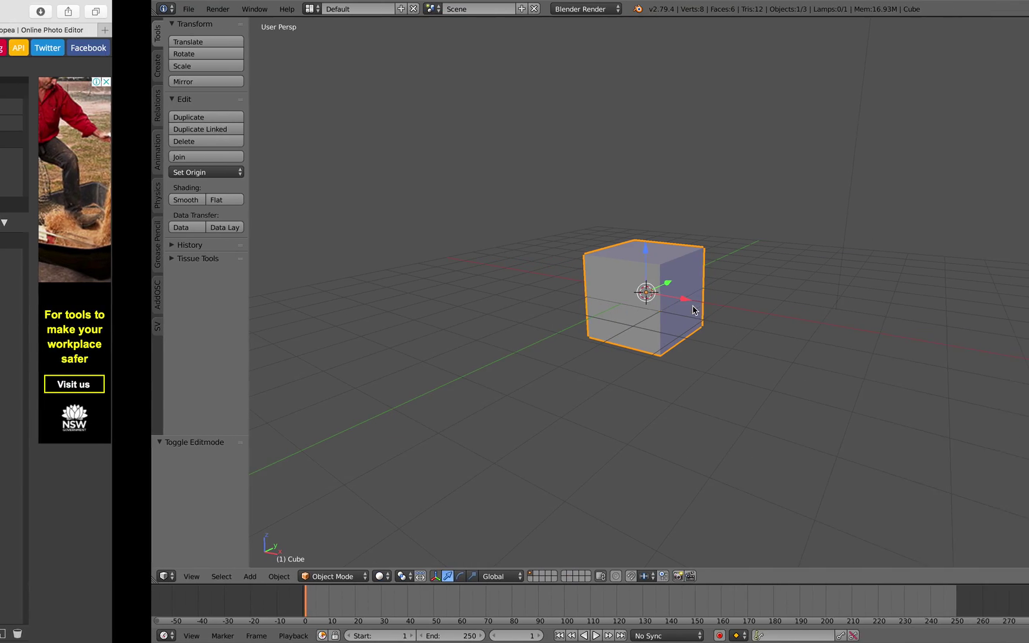
scroll(610, 290, down, 3)
middle_drag(611, 290, 644, 276)
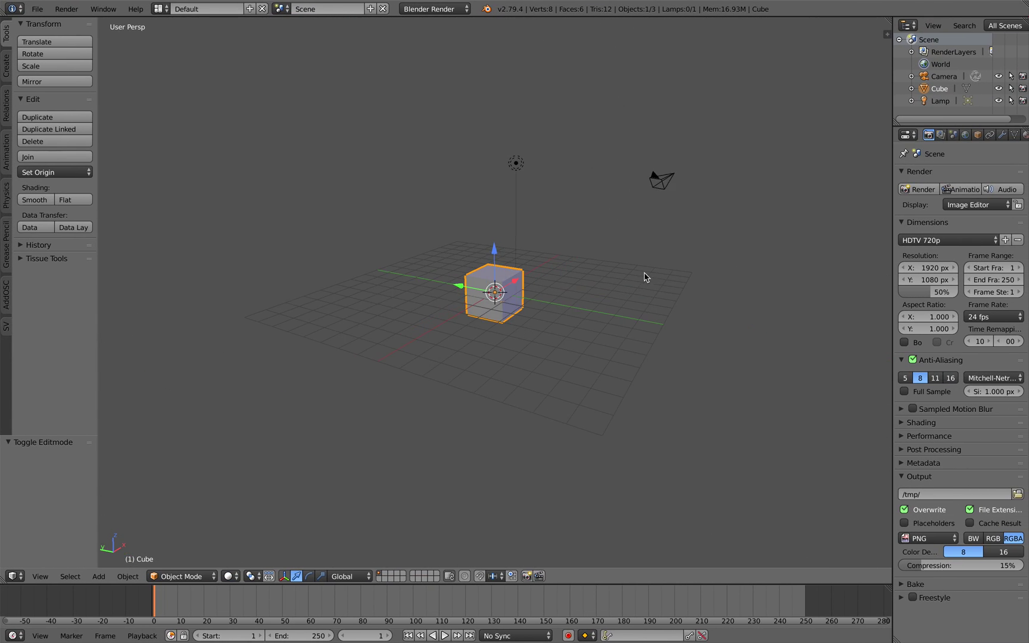
scroll(619, 241, up, 3)
mouse_move(619, 241)
middle_down()
mouse_move(633, 232)
mouse_move(560, 235)
middle_up()
click(558, 235)
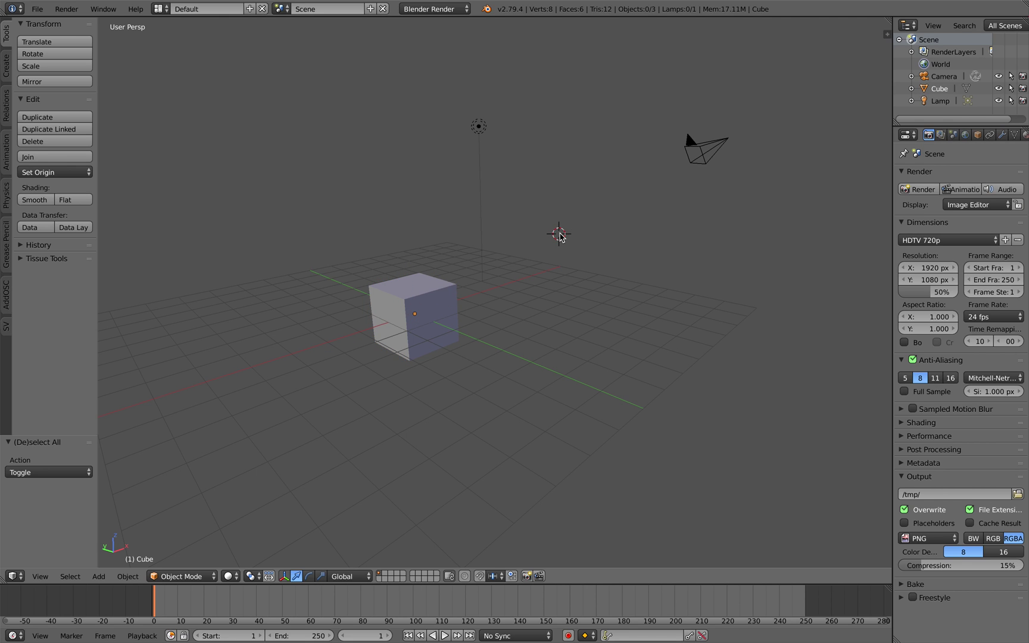
key(x)
key(Return)
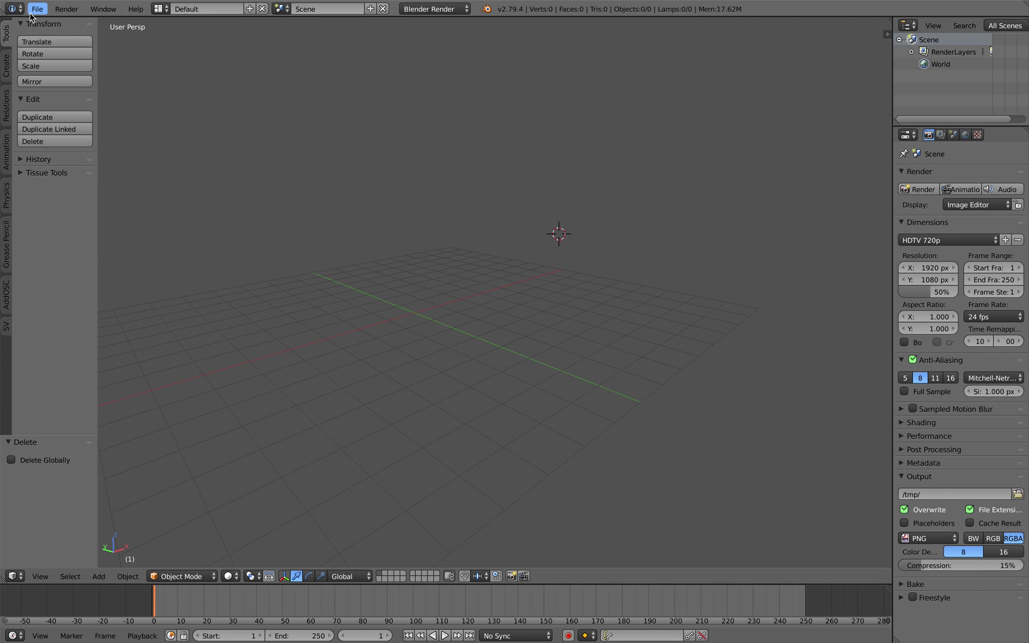
click(37, 9)
mouse_move(89, 242)
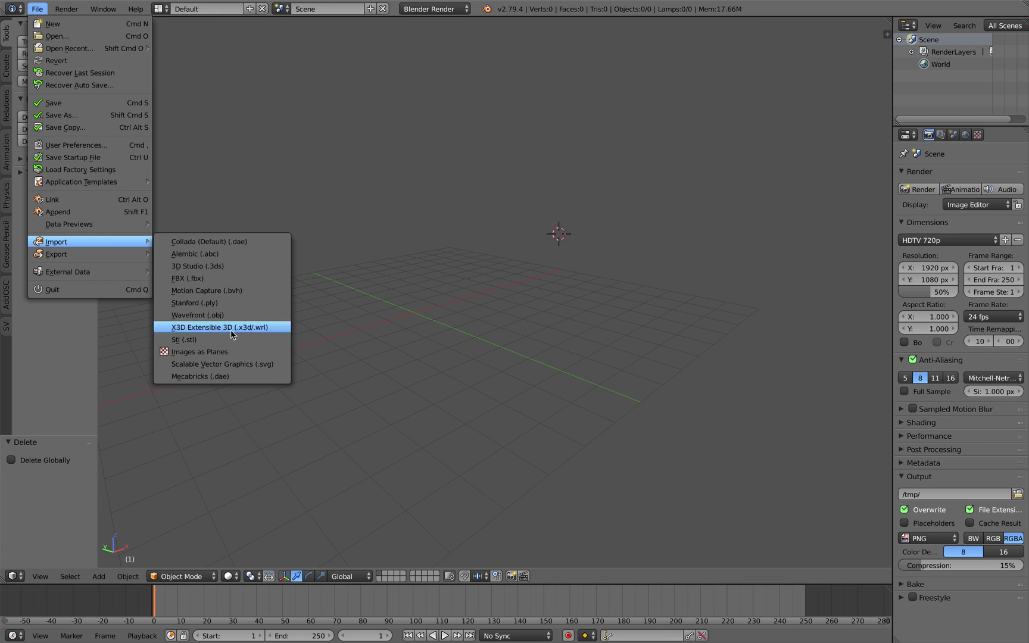
Step: Import IMG_2864-4, -5 and -6 from Downloads as shadeless image planes
click(221, 352)
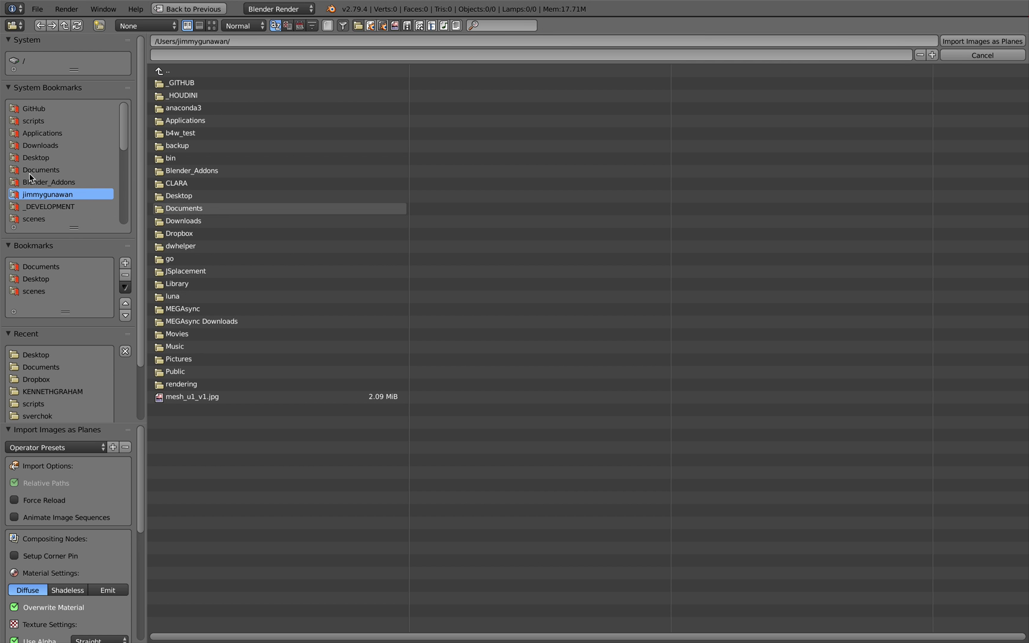
click(57, 156)
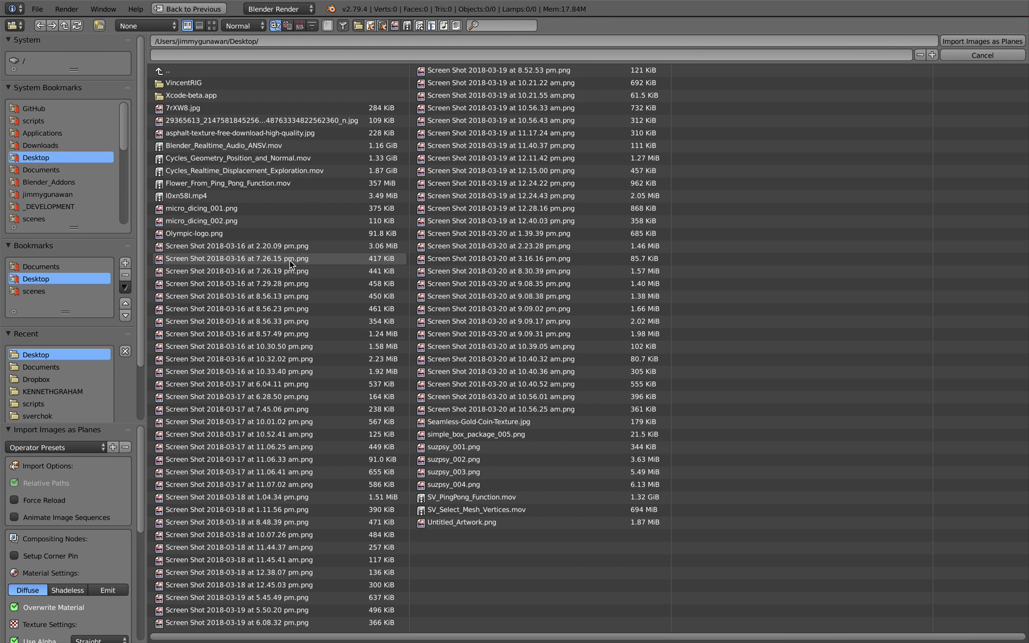
click(54, 145)
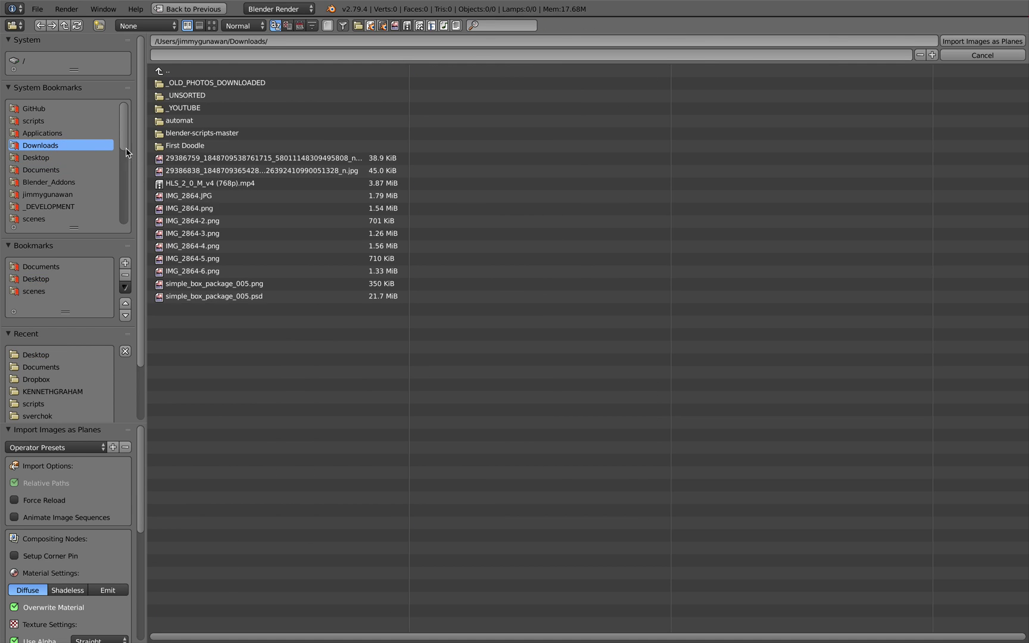
drag(220, 246, 220, 272)
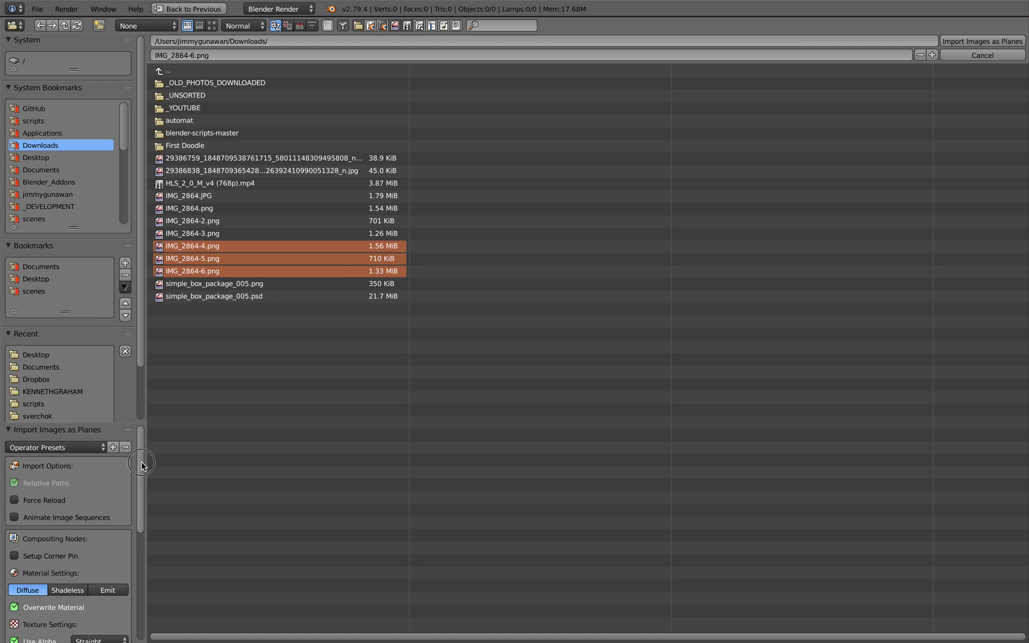
scroll(142, 482, down, 5)
scroll(120, 547, down, 4)
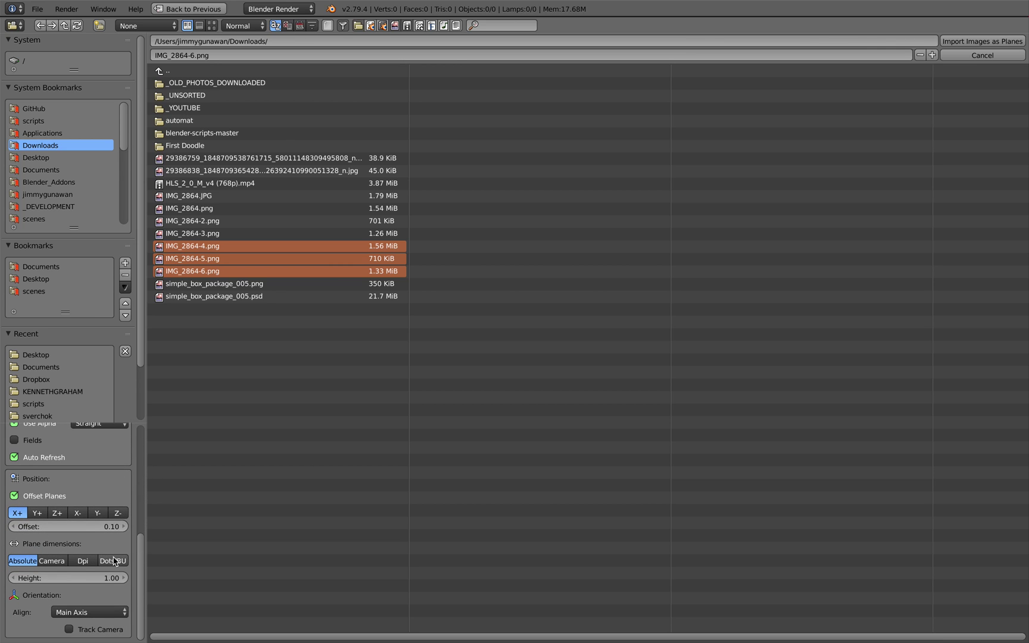
scroll(114, 565, up, 3)
click(97, 509)
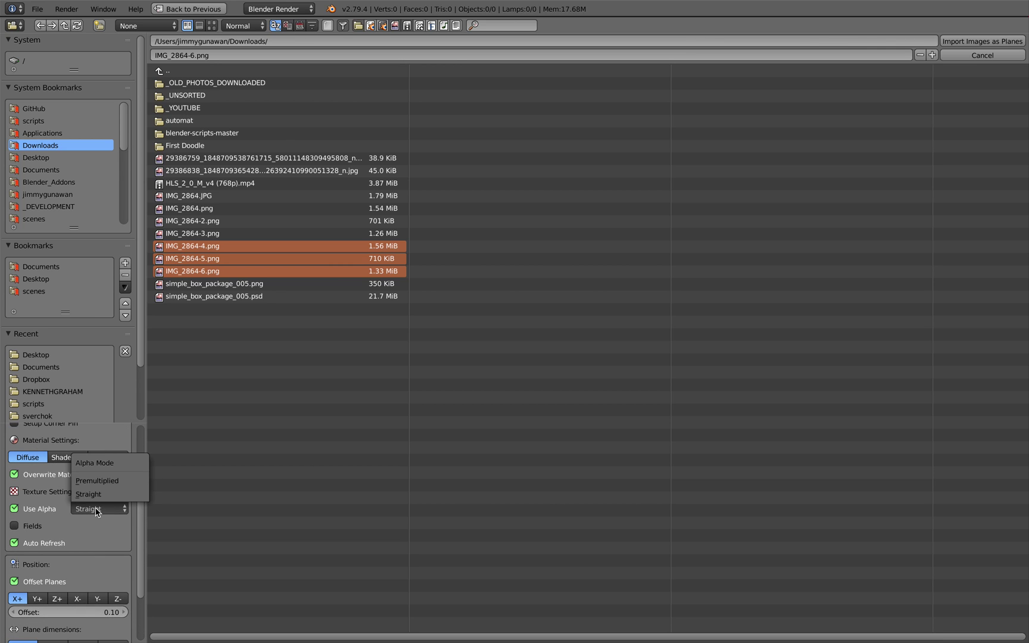
scroll(96, 510, up, 1)
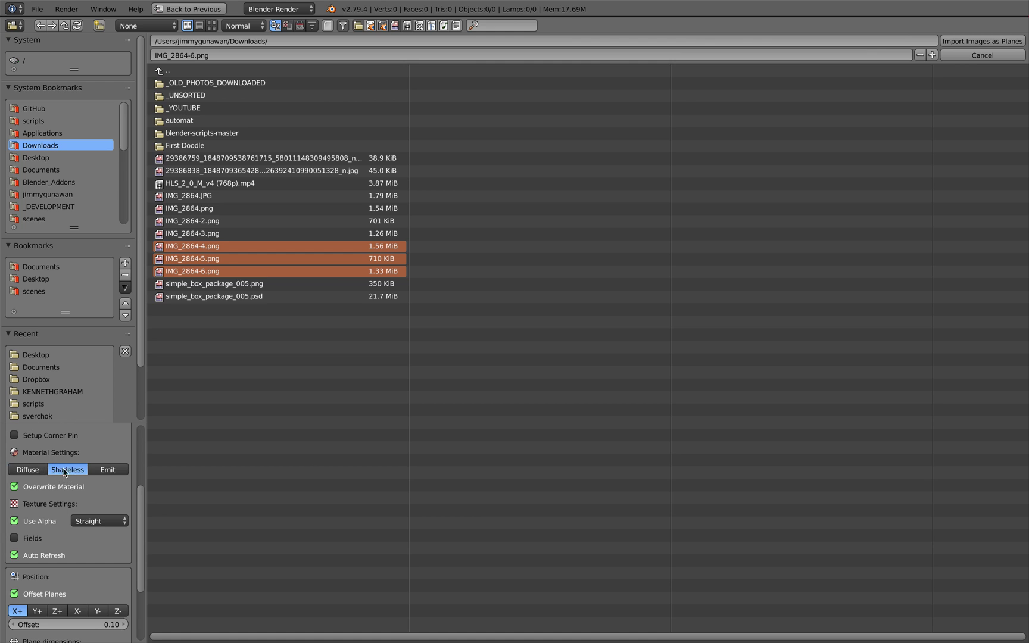
scroll(65, 472, up, 5)
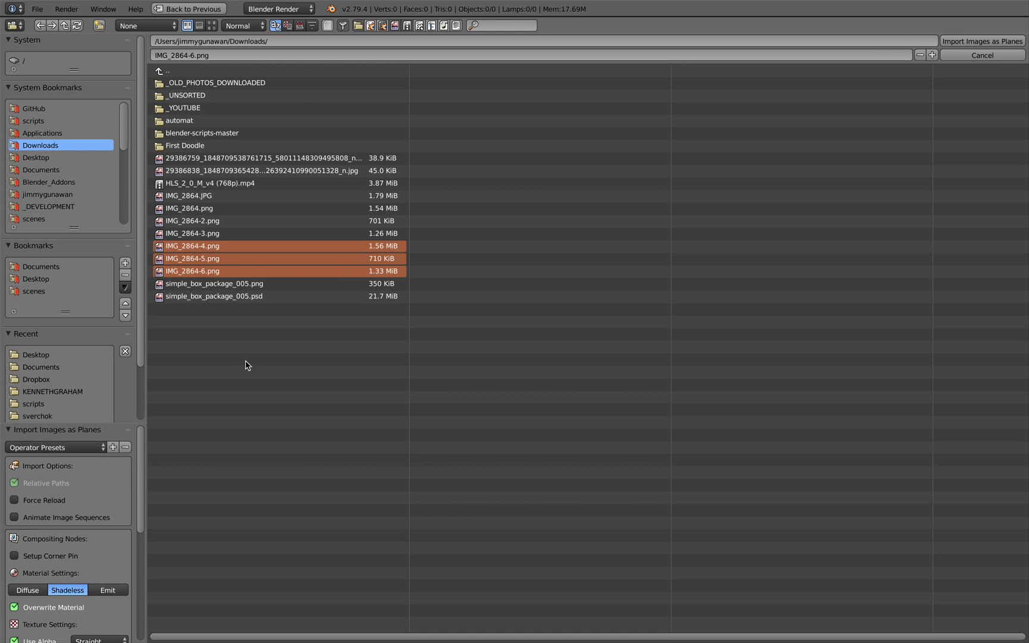
click(957, 42)
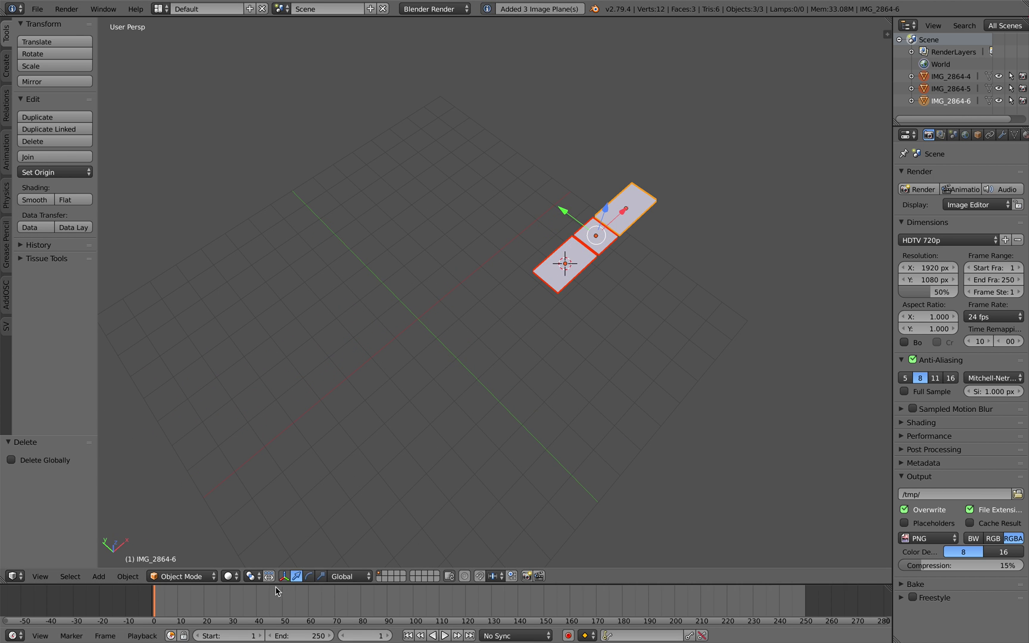
Step: Show the planes with Texture shading, select all three, and clear their location to the origin
click(231, 575)
click(255, 519)
middle_drag(494, 369, 451, 378)
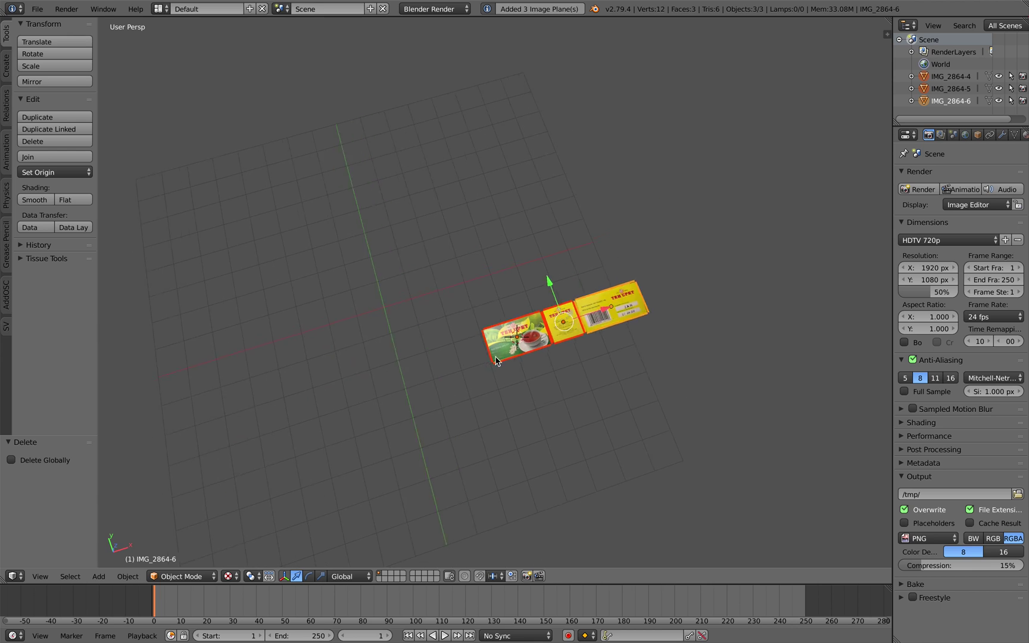
scroll(445, 366, up, 4)
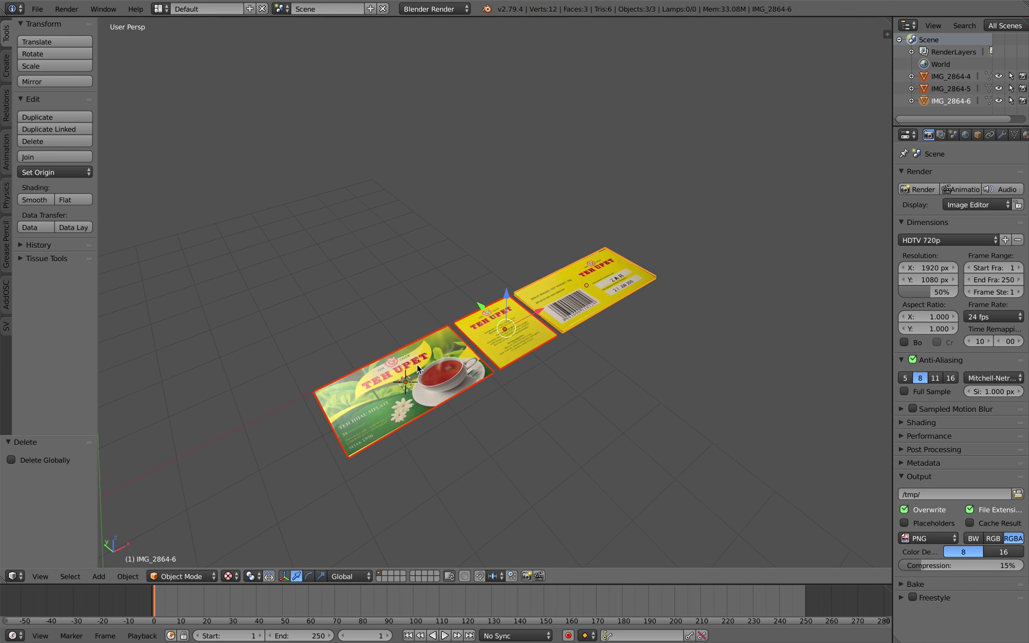
right_click(533, 314)
middle_drag(515, 338, 466, 274)
right_click(340, 305)
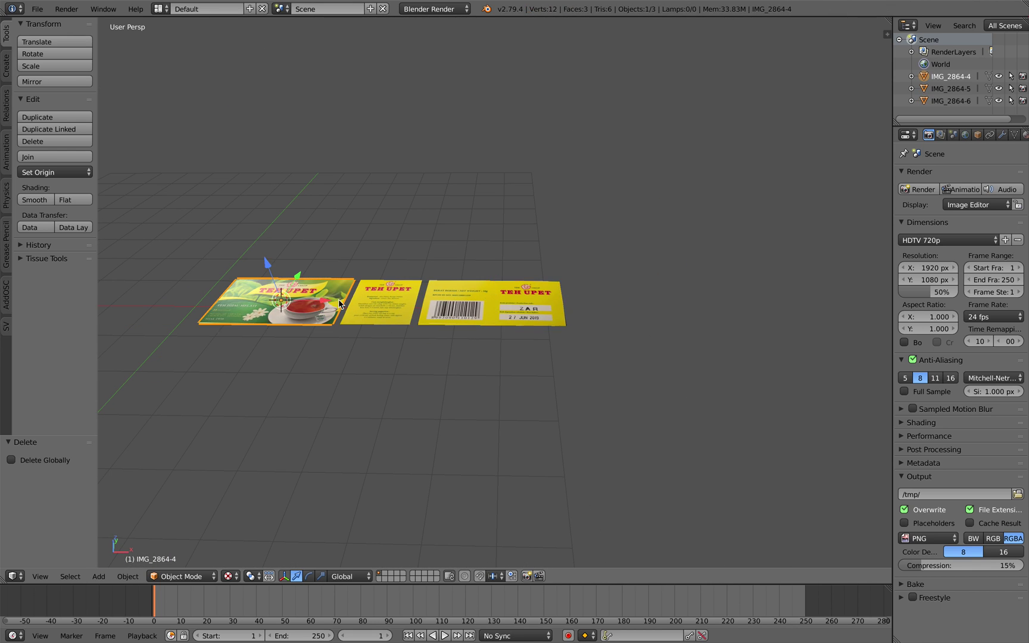
middle_drag(339, 304, 462, 337)
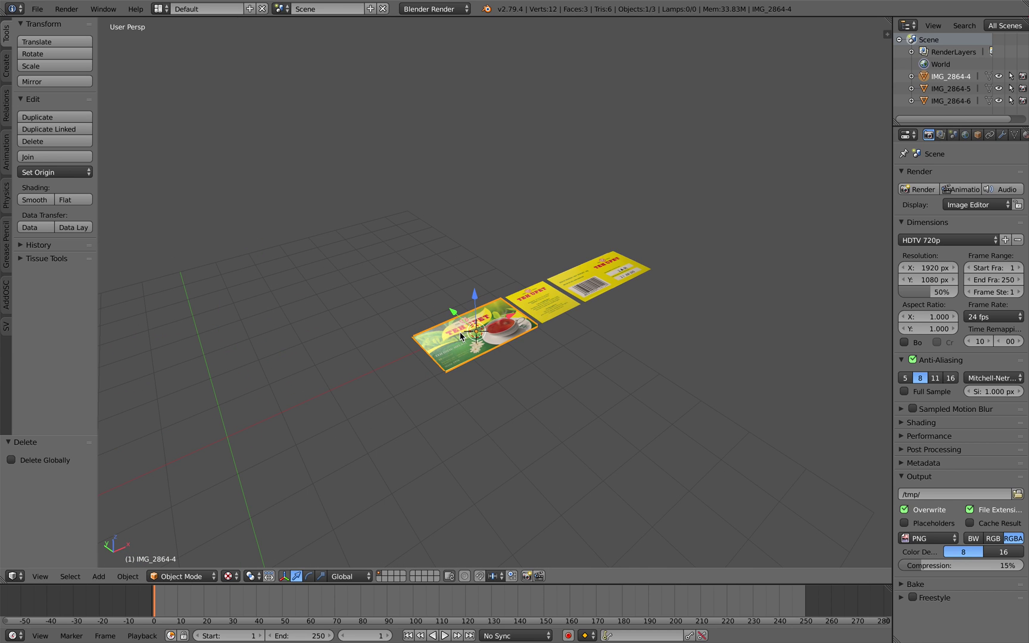
shift+right_click(543, 307)
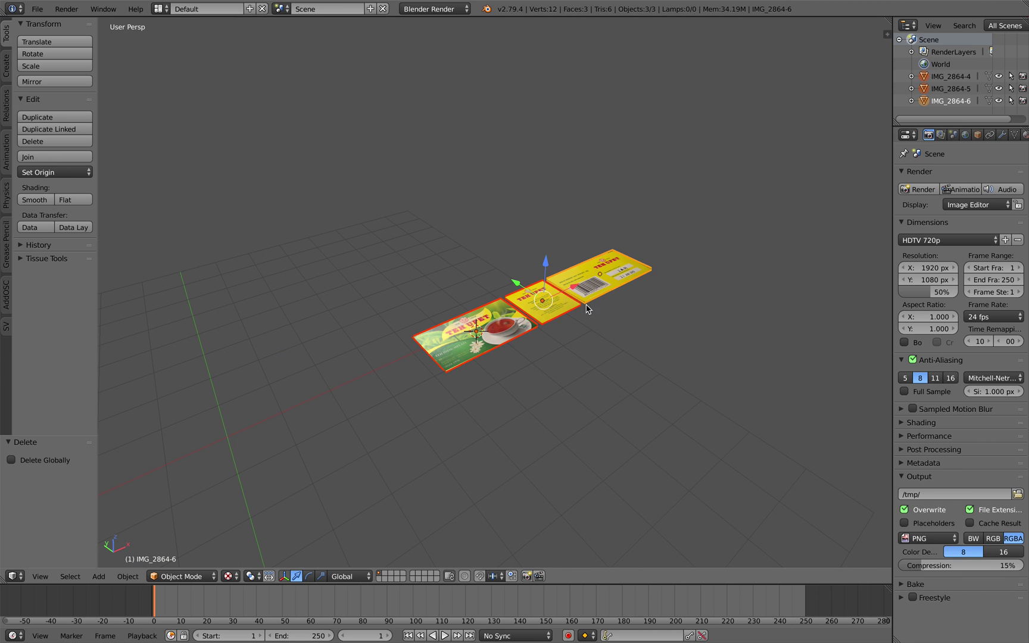
shift+right_click(587, 281)
middle_drag(587, 289, 624, 354)
key(alt+g)
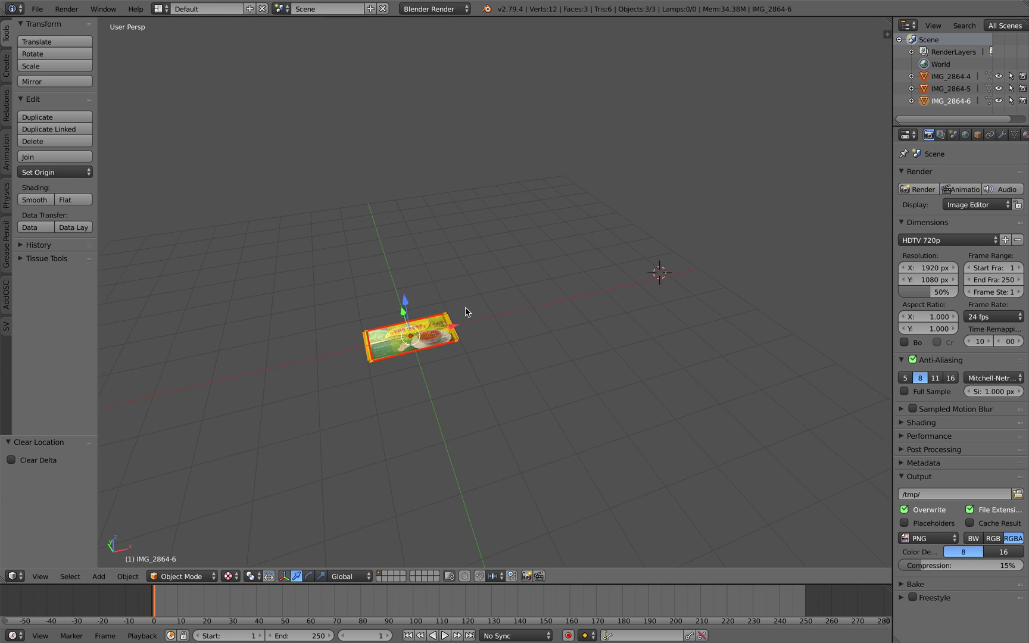
Step: Slide the small square panel along X, after undoing an accidental teacup-panel move
mouse_move(514, 337)
middle_down()
mouse_move(466, 305)
mouse_move(450, 321)
middle_up()
scroll(464, 325, up, 3)
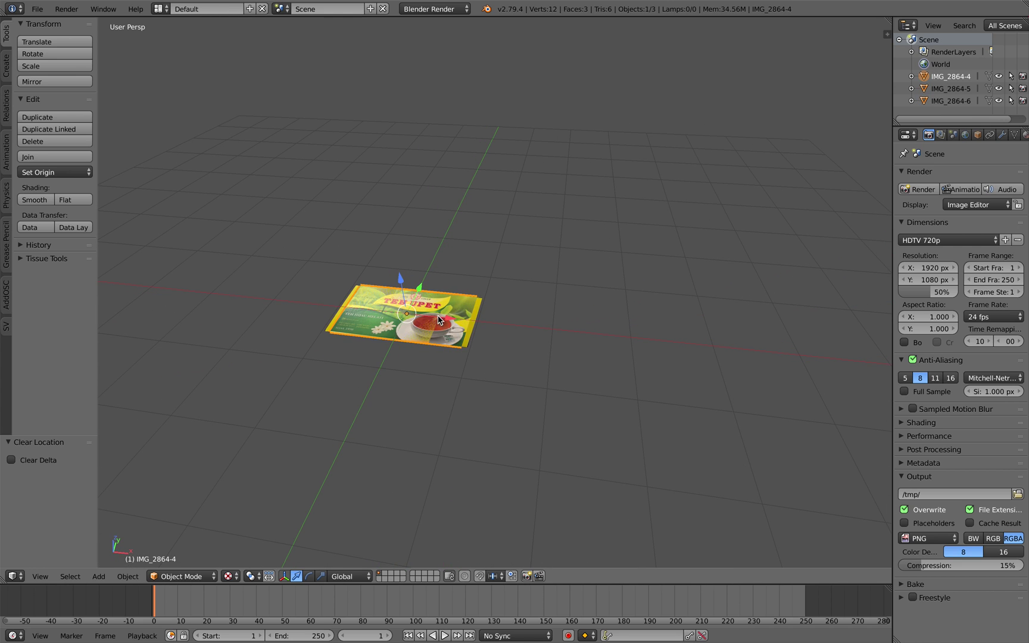
right_click(451, 322)
key(g)
click(563, 343)
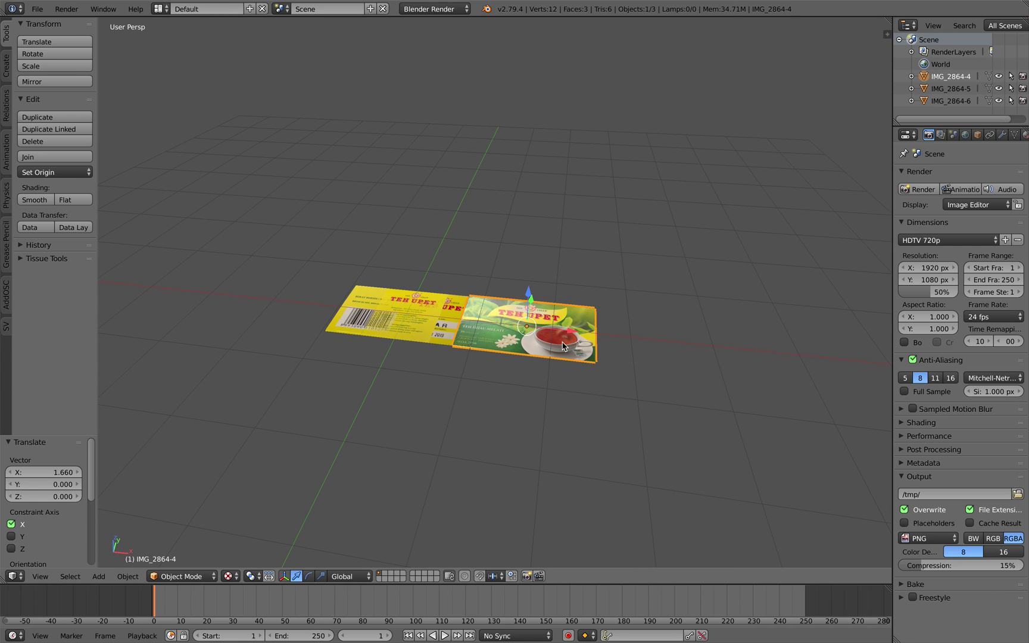
key(ctrl+z)
right_click(474, 339)
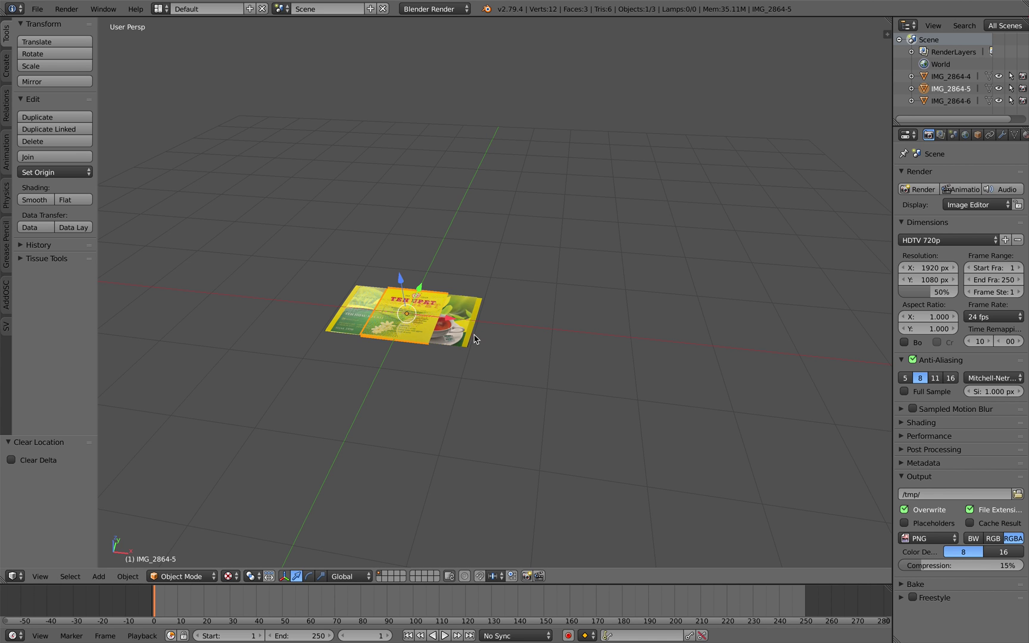
key(g)
key(x)
click(590, 334)
scroll(580, 326, up, 2)
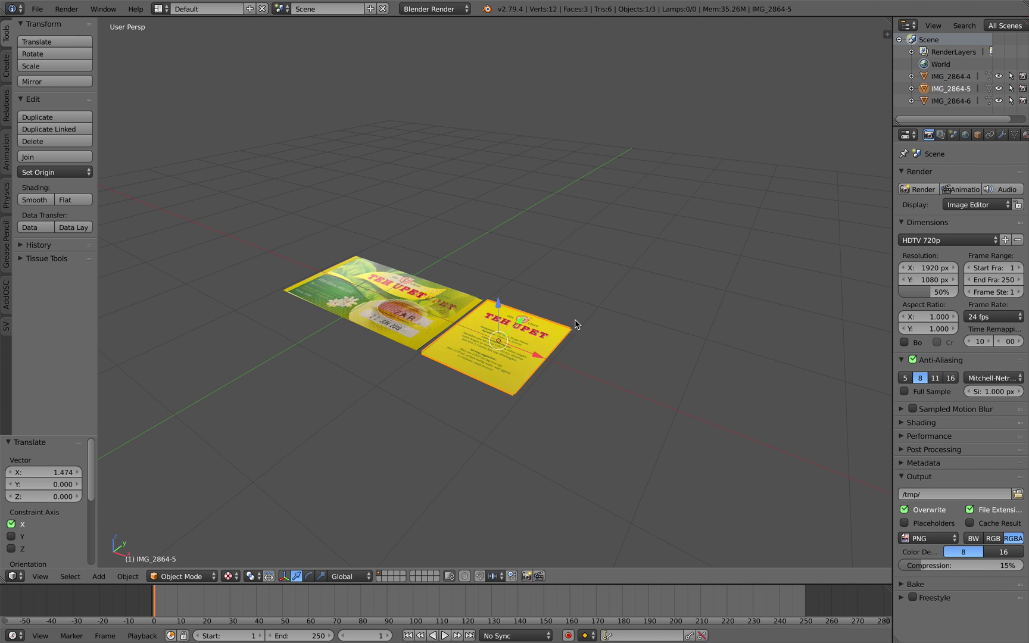
scroll(461, 247, up, 1)
scroll(563, 301, up, 1)
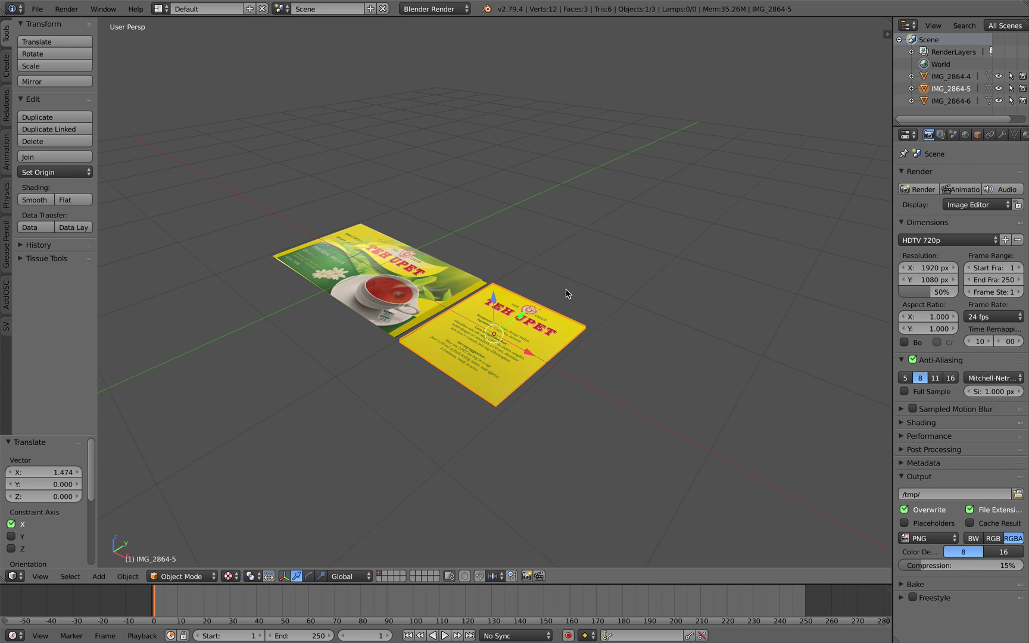
Step: Stand the square panel upright with a 90° Y rotation, then slide it along Z and X to the teacup panel's edge
key(r)
key(y)
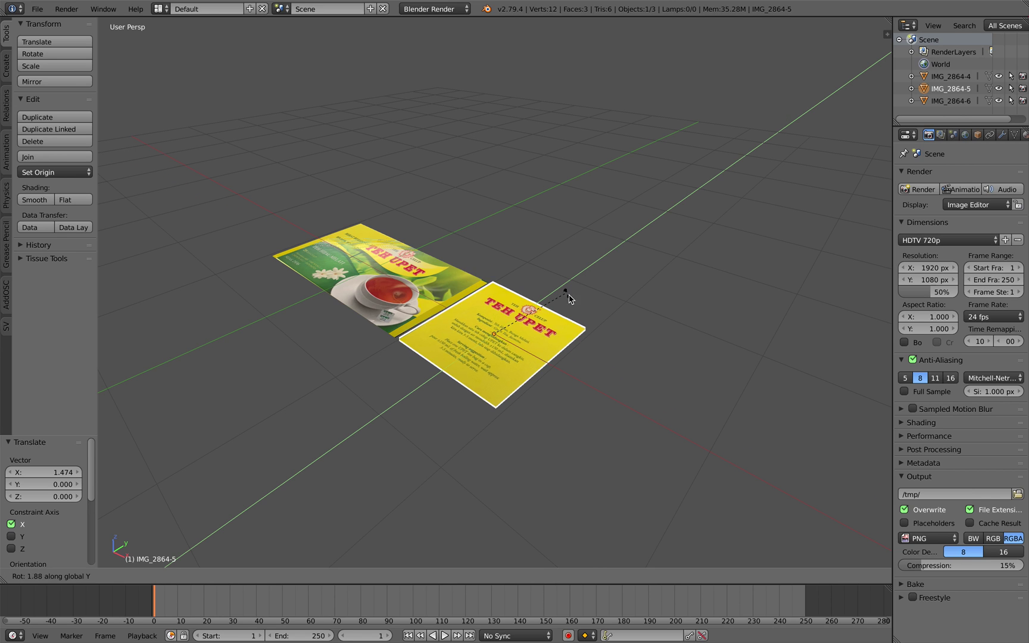
text(90)
key(Return)
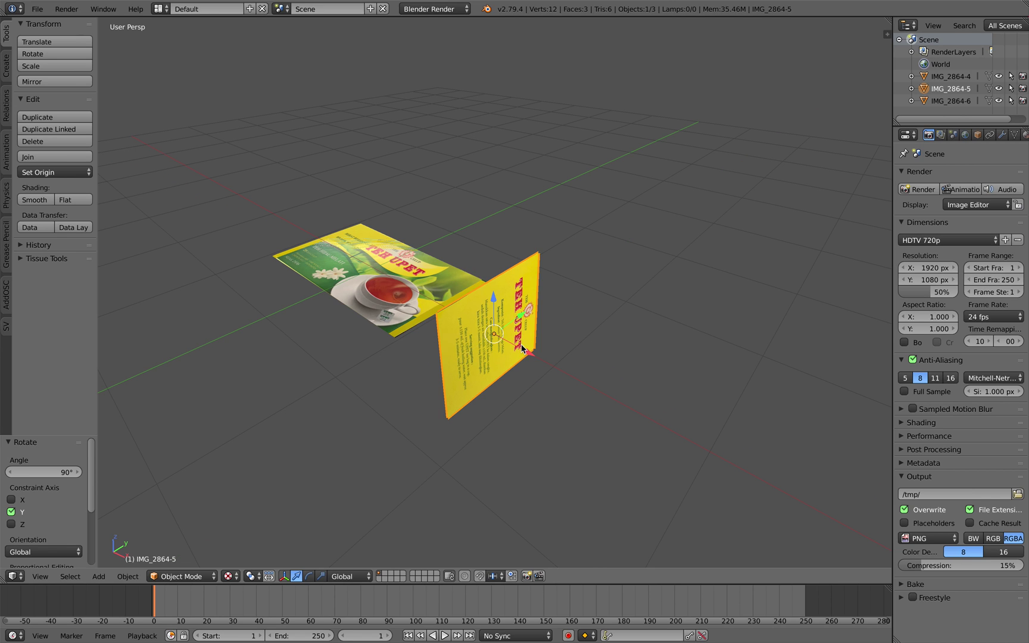
middle_drag(523, 348, 555, 330)
key(g)
key(z)
click(563, 385)
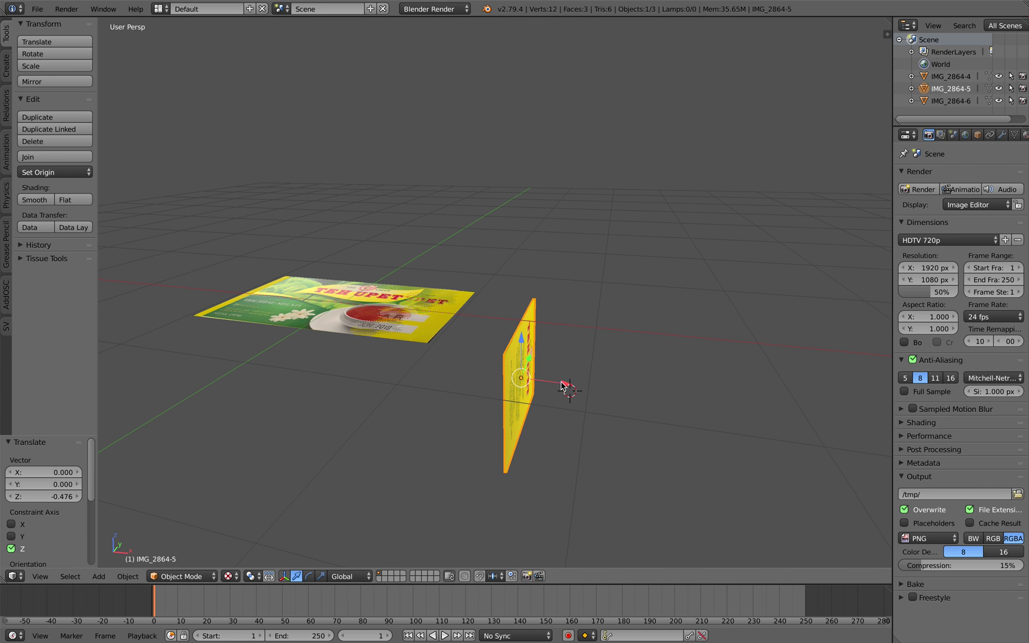
key(g)
key(x)
click(481, 378)
middle_drag(481, 378, 402, 338)
Step: Select the barcode panel, lower it along Z and shift it along Y
right_click(365, 298)
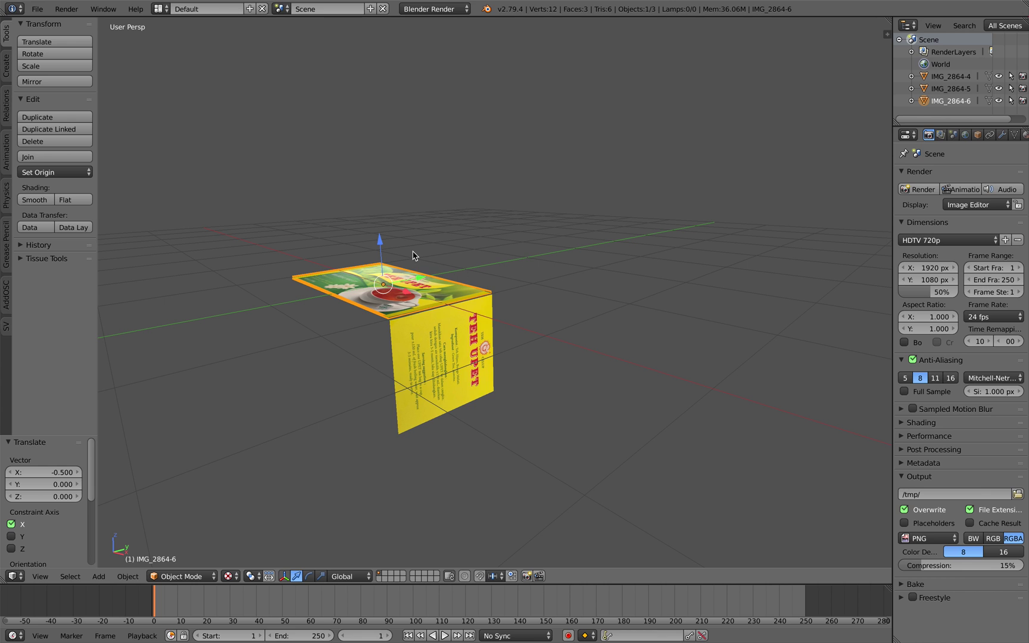
key(g)
key(z)
click(385, 318)
middle_drag(387, 317, 394, 316)
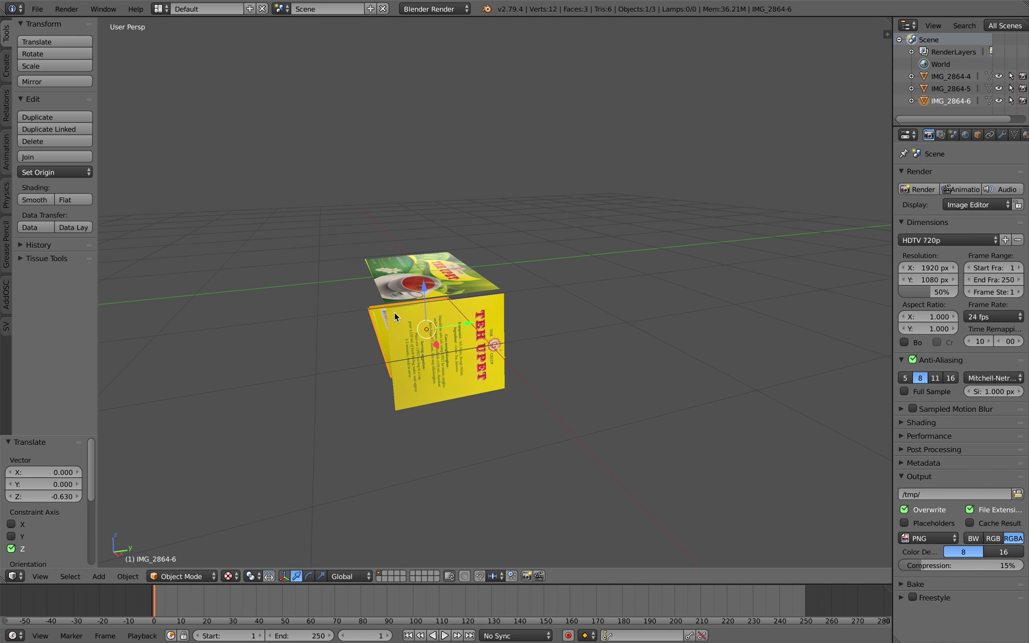
key(g)
key(y)
click(375, 331)
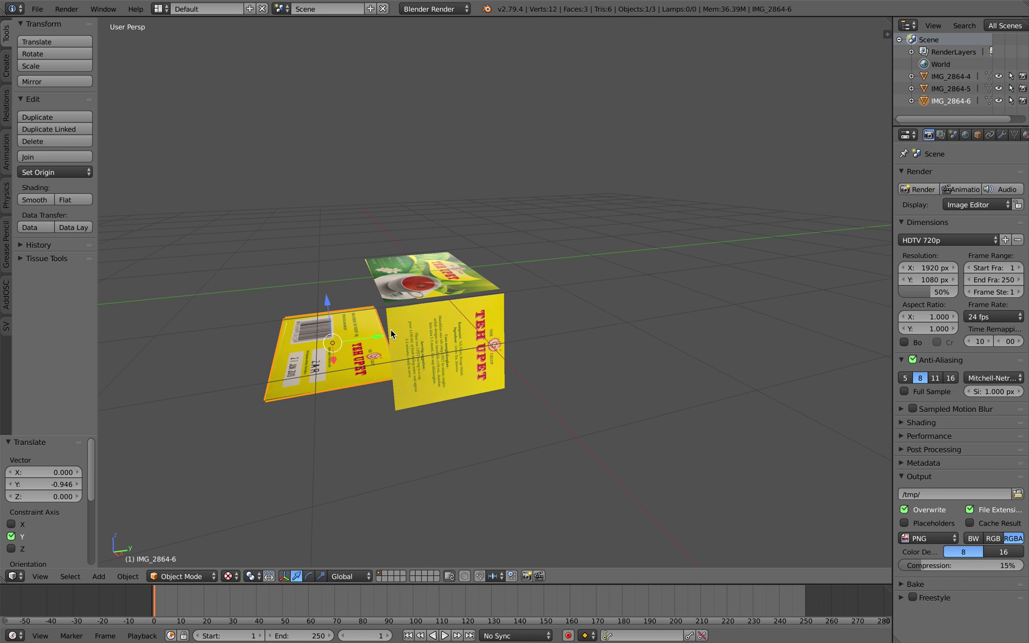
Step: Rotate the barcode panel 90° about X and slide it along Y against the box
key(r)
key(x)
text(90)
key(Return)
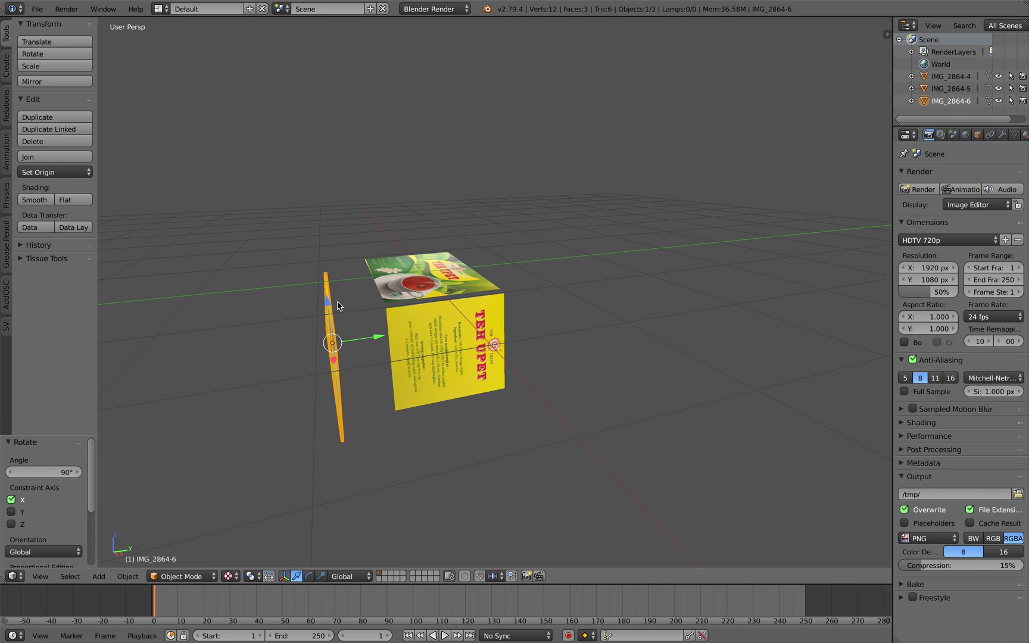
middle_drag(364, 347, 353, 354)
key(g)
key(y)
click(338, 362)
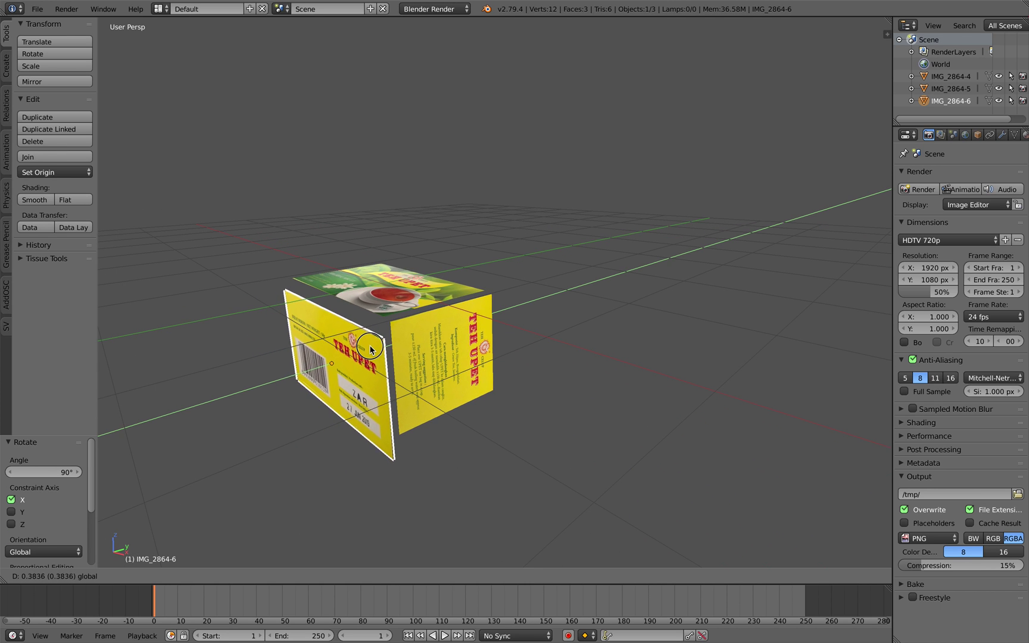
scroll(408, 335, up, 5)
scroll(407, 335, down, 4)
middle_drag(402, 337, 386, 353)
key(g)
key(z)
Step: Shrink the barcode panel to fit the box and raise it slightly along Z
click(376, 342)
key(s)
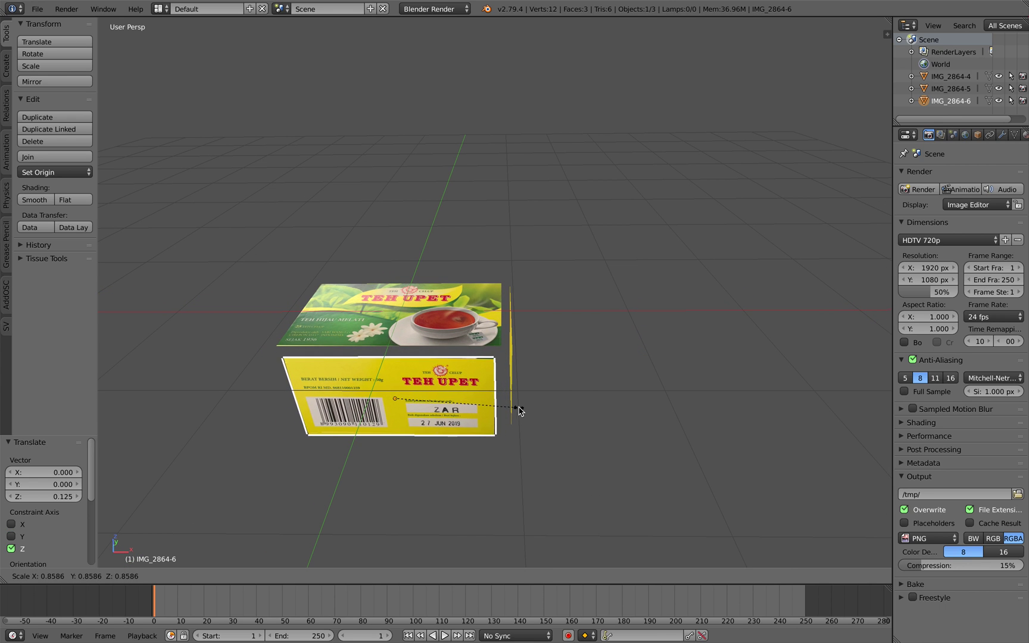
click(379, 372)
key(g)
key(z)
click(380, 366)
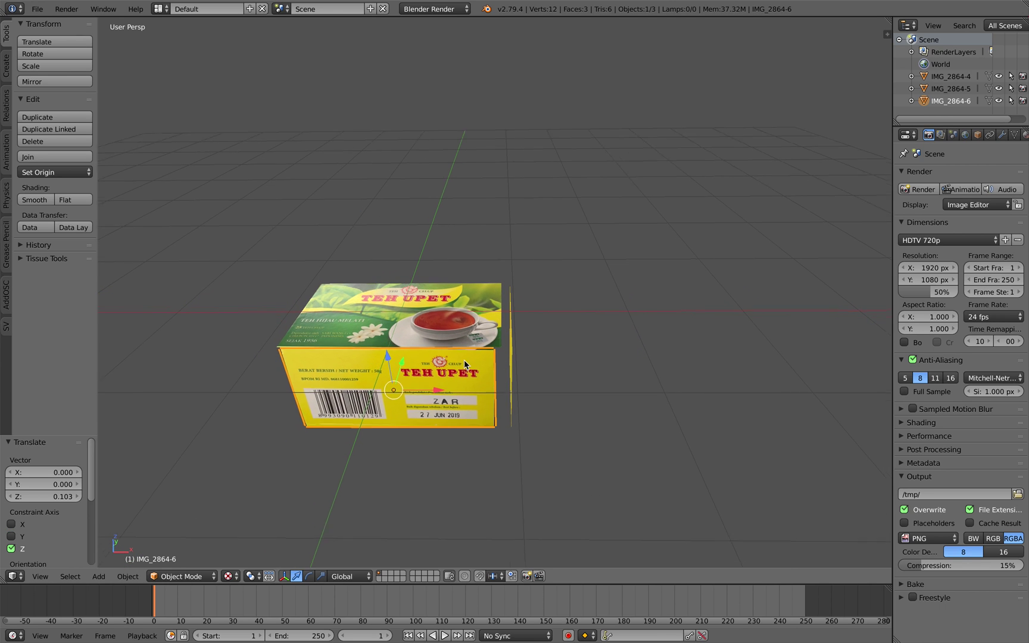
middle_drag(386, 362, 463, 359)
click(367, 344)
Step: Rescale the barcode panel, nudge it along Z, then make it slightly smaller
key(s)
click(361, 322)
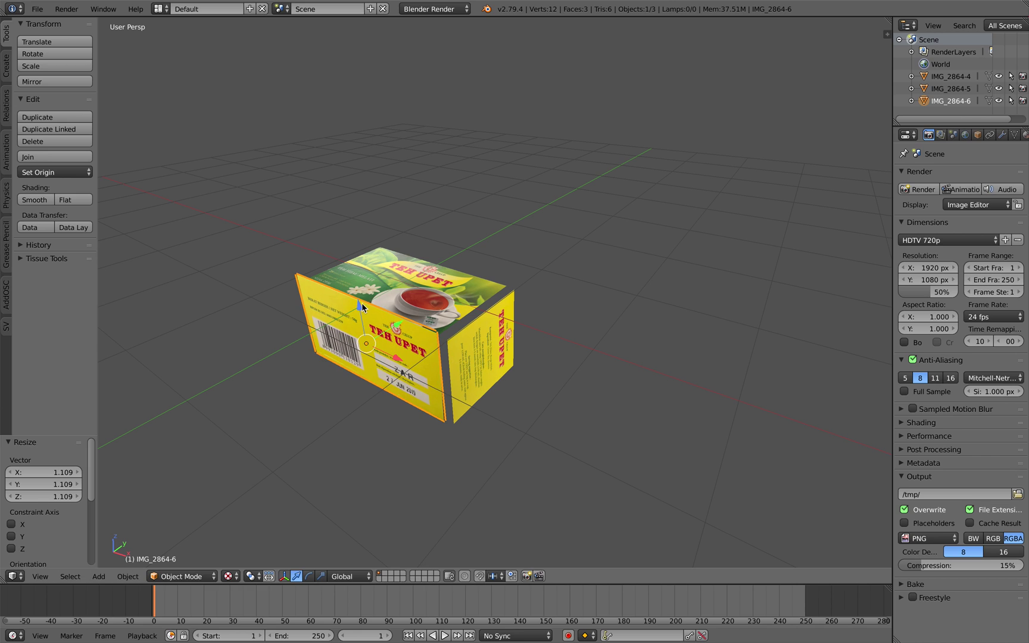
key(g)
key(z)
click(362, 312)
key(s)
click(369, 321)
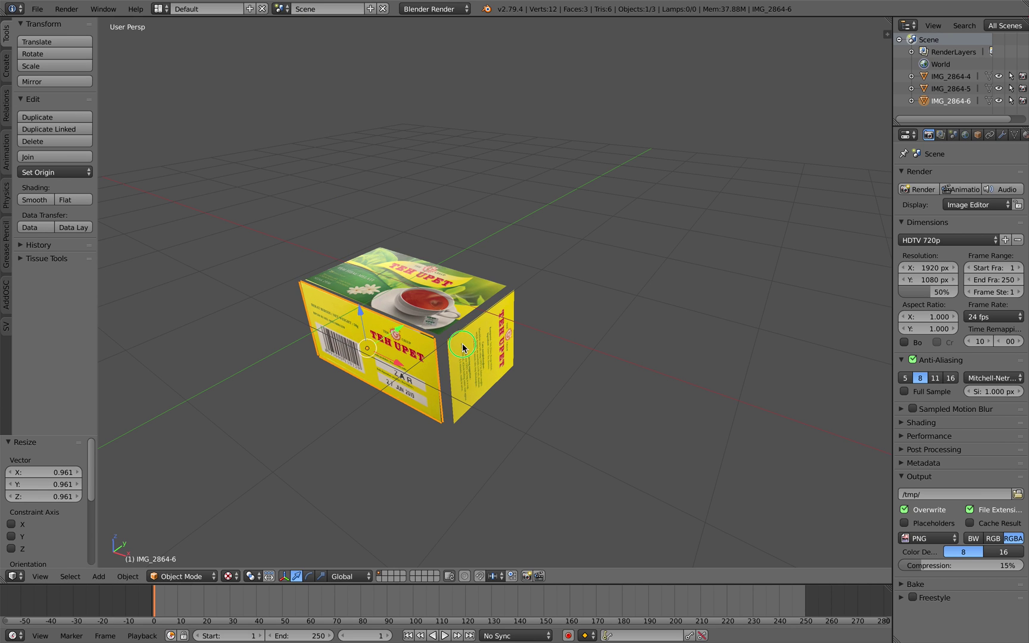
Step: Nudge the square side panel along X against the box and shrink it to fit
right_click(483, 353)
key(g)
key(x)
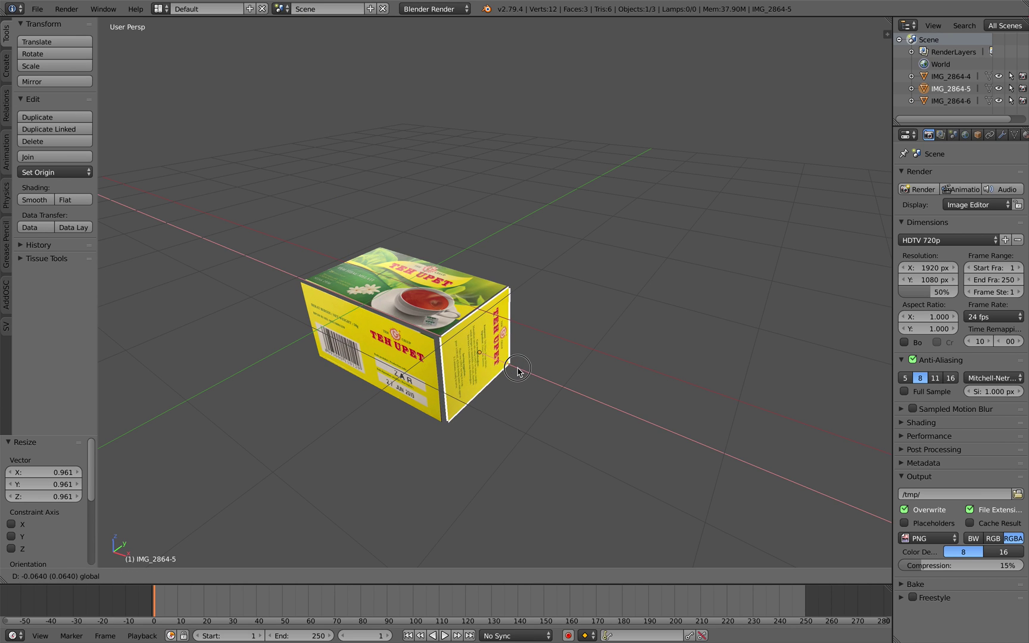
click(459, 355)
mouse_move(459, 355)
middle_down()
mouse_move(450, 345)
mouse_move(458, 327)
middle_up()
key(s)
click(454, 337)
drag(455, 306, 455, 301)
middle_drag(450, 313, 402, 322)
Step: Reduce the barcode panel's size in several small steps, nudging it along its width
right_click(383, 326)
key(s)
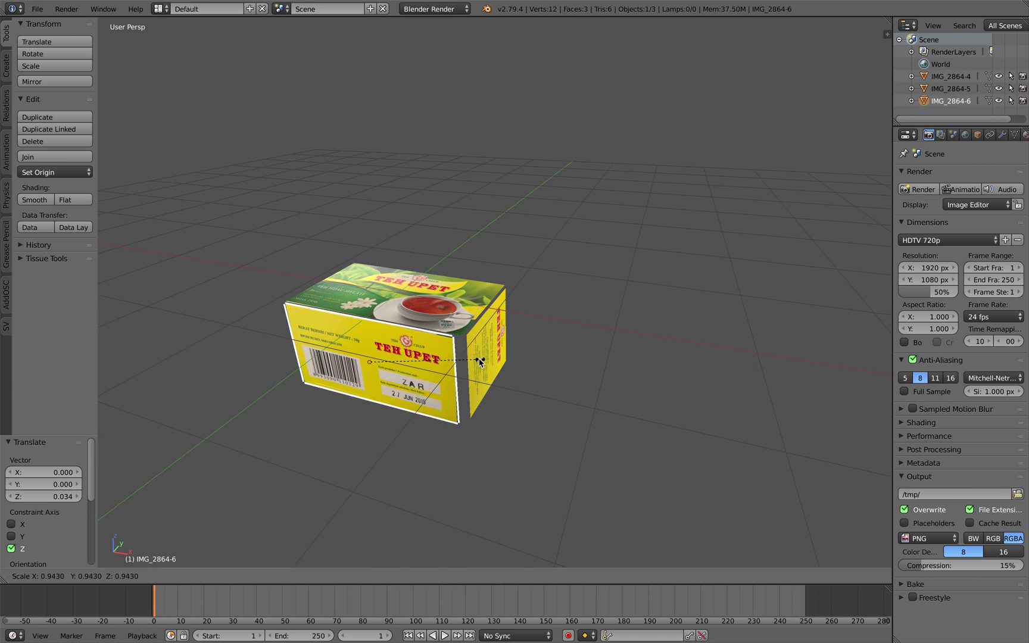
click(447, 366)
drag(408, 366, 423, 371)
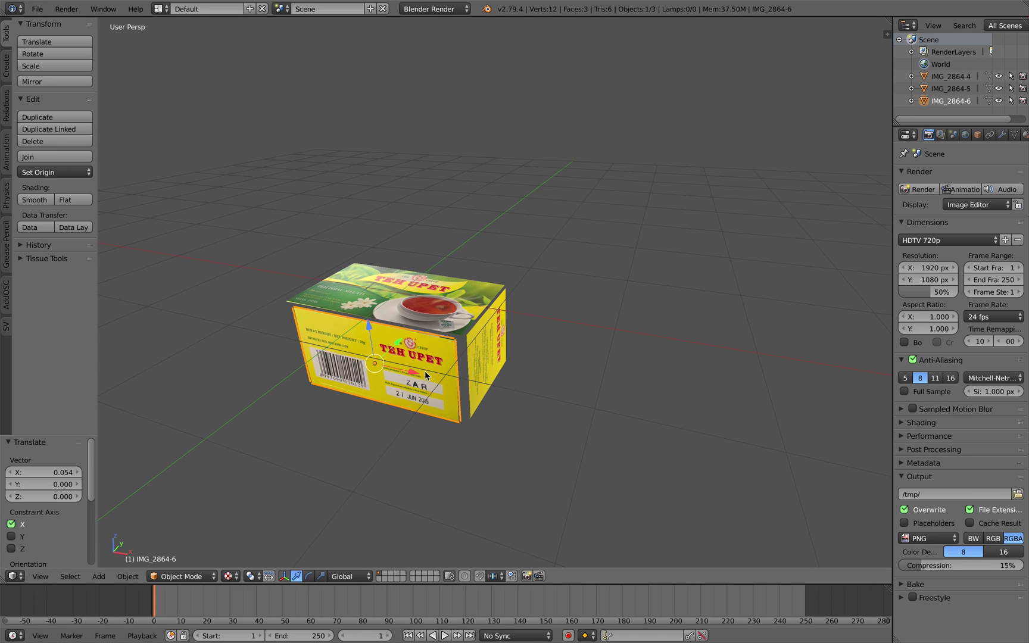
key(s)
click(431, 375)
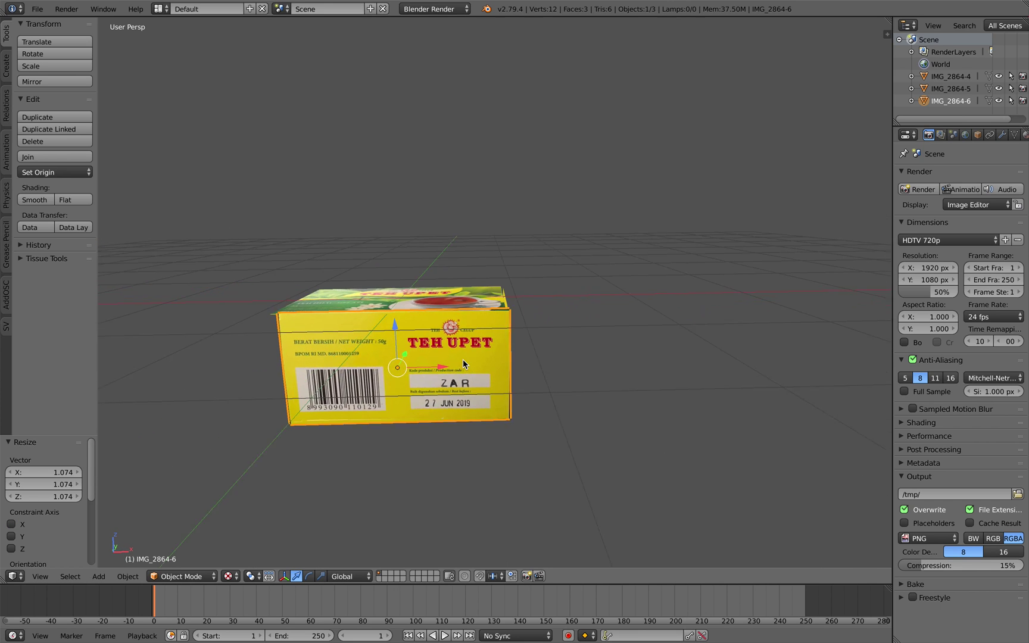
middle_drag(462, 360, 451, 372)
drag(402, 352, 397, 352)
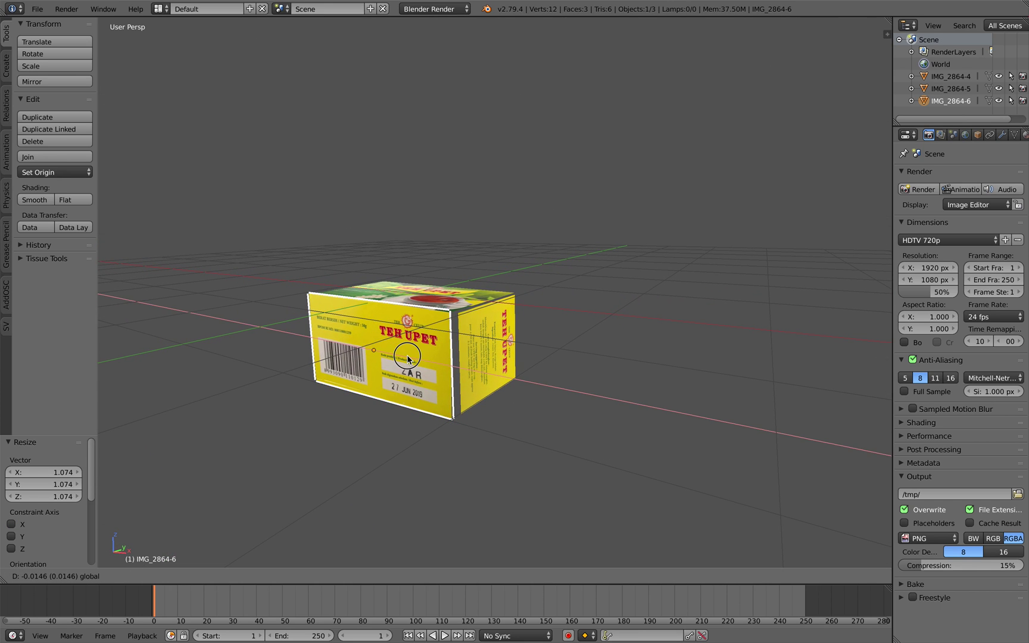
key(s)
click(425, 377)
mouse_move(450, 361)
middle_down()
mouse_move(513, 366)
mouse_move(450, 377)
mouse_move(450, 353)
middle_up()
Step: Select end face IMG_2864-6, enlarge it, then reduce it again
right_click(484, 366)
right_click(447, 362)
key(s)
click(458, 363)
key(s)
click(466, 378)
Step: Shift top face IMG_2864-4 along X, then make end face IMG_2864-6 slightly larger
right_click(450, 306)
key(g)
key(x)
click(453, 307)
right_click(451, 353)
key(s)
click(409, 348)
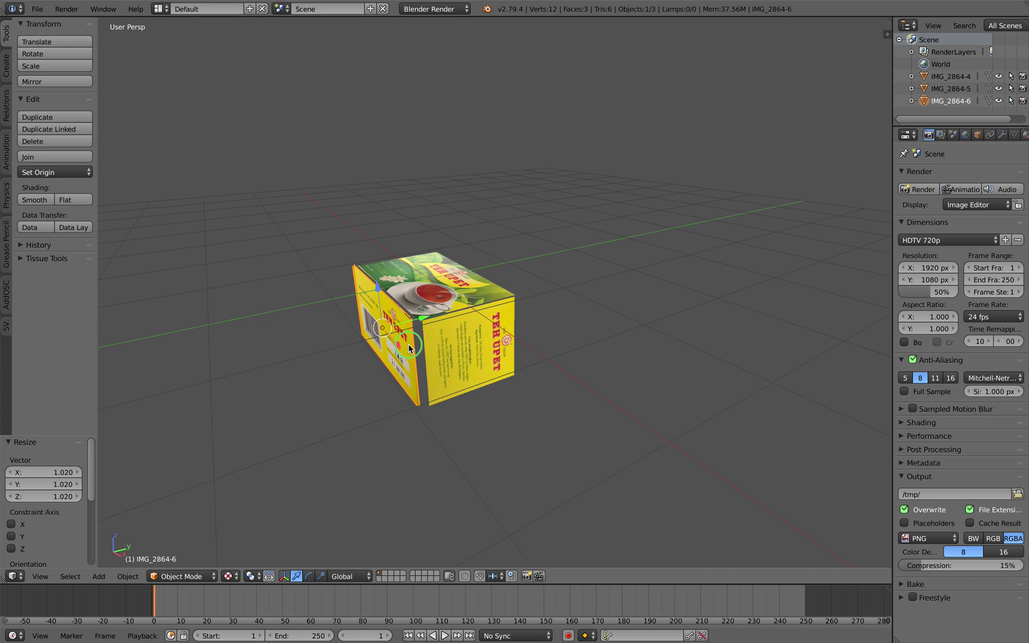
Step: Adjust the top face's size, then join faces IMG_2864-4, -5 and -6 into one object
middle_drag(409, 347, 426, 338)
right_click(437, 315)
key(s)
click(437, 314)
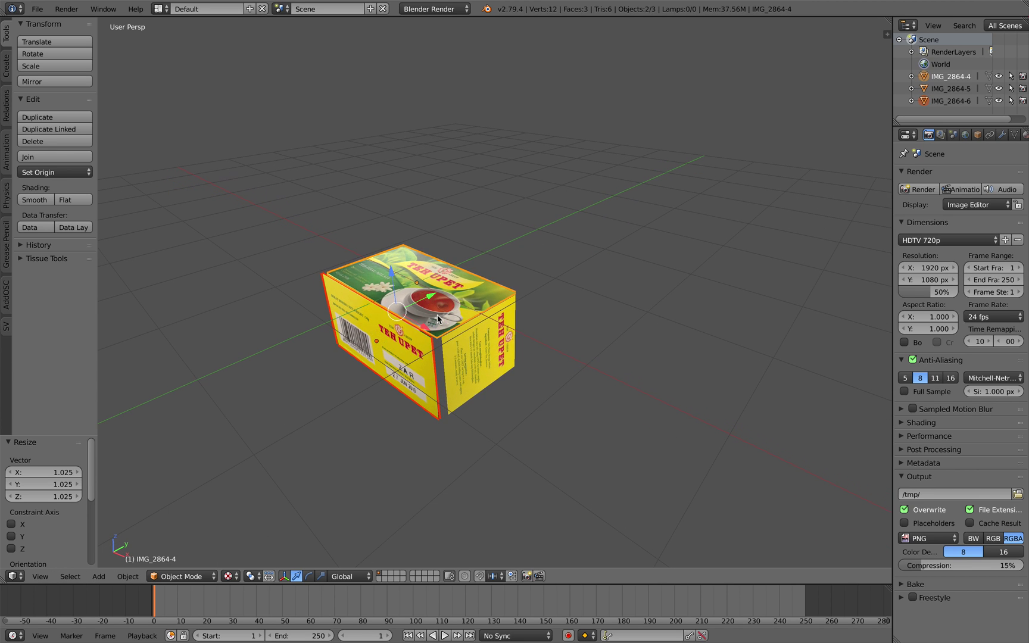
shift+right_click(463, 336)
key(ctrl+j)
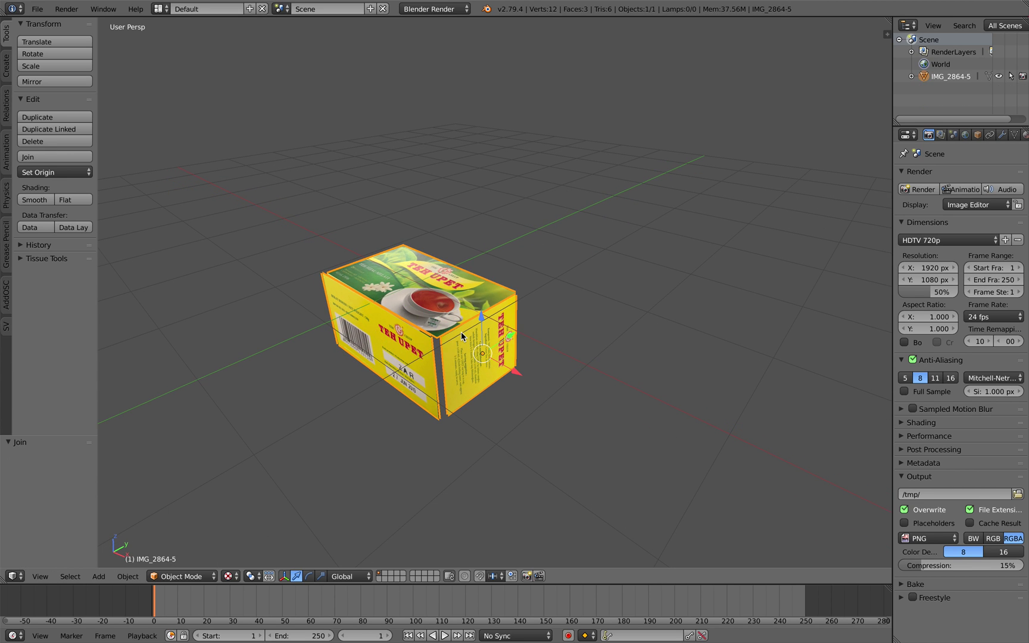
Step: Show the sidebar with the box's transform and dimensions, and split the 3D view in two
key(r)
key(r)
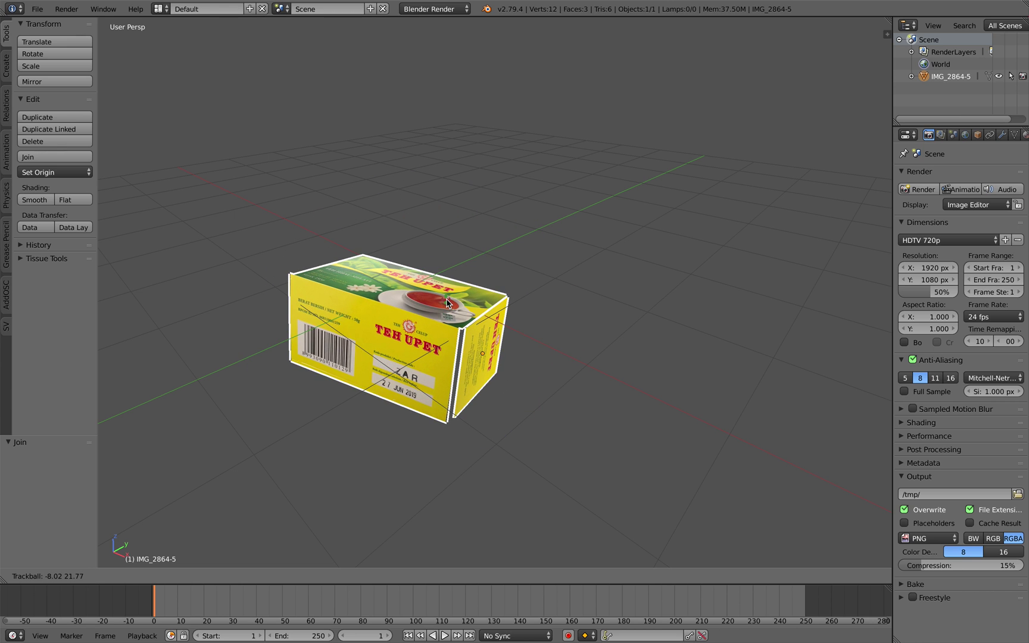
right_click(449, 304)
middle_drag(449, 303, 479, 329)
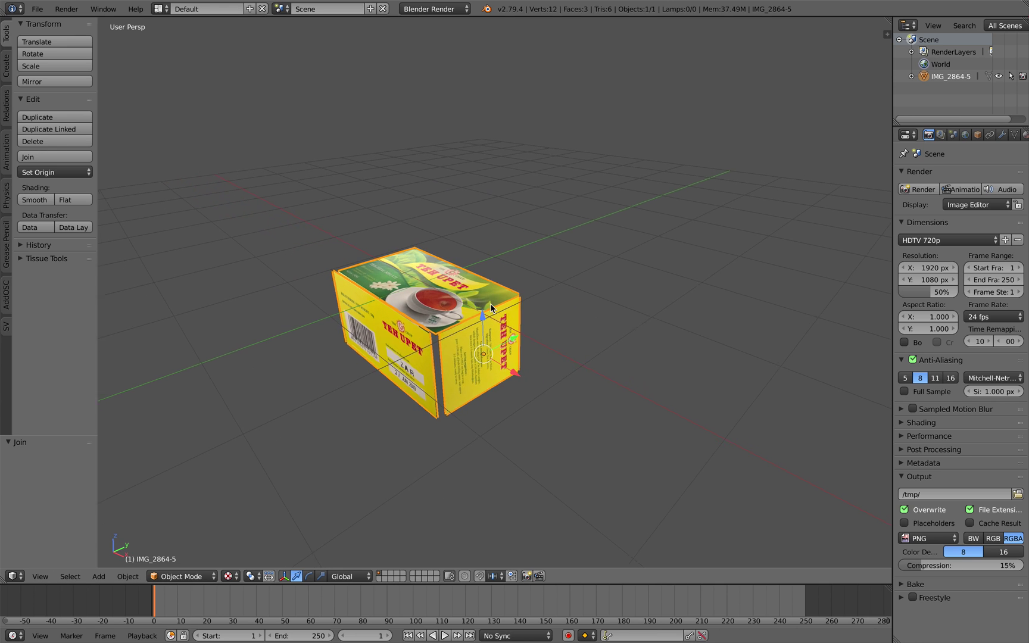
click(885, 36)
scroll(835, 322, down, 3)
scroll(835, 402, down, 3)
scroll(835, 471, down, 3)
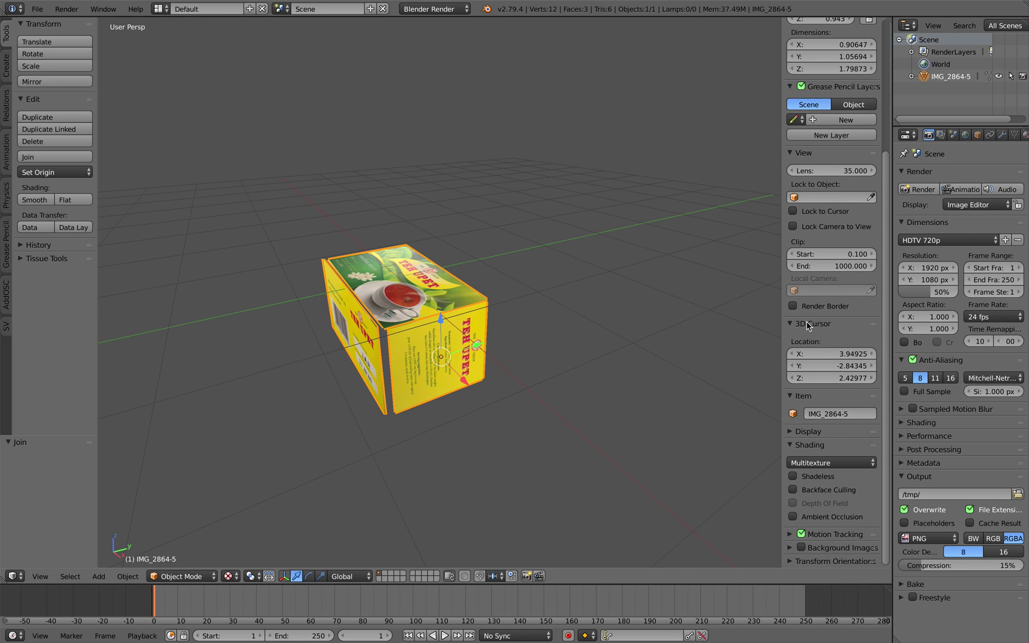
scroll(819, 328, up, 2)
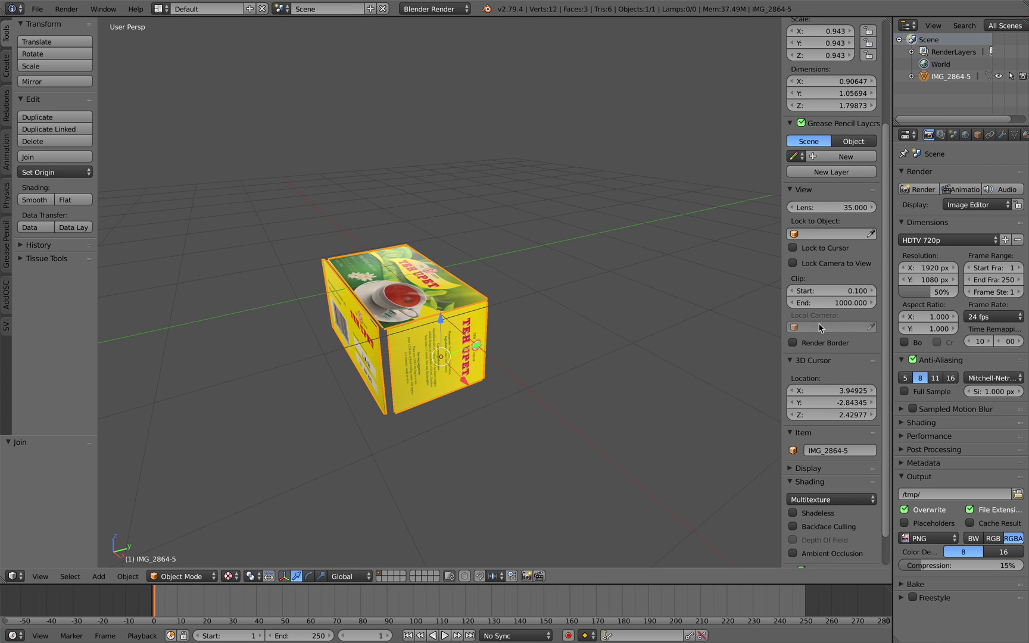
scroll(820, 328, up, 2)
middle_drag(563, 241, 530, 235)
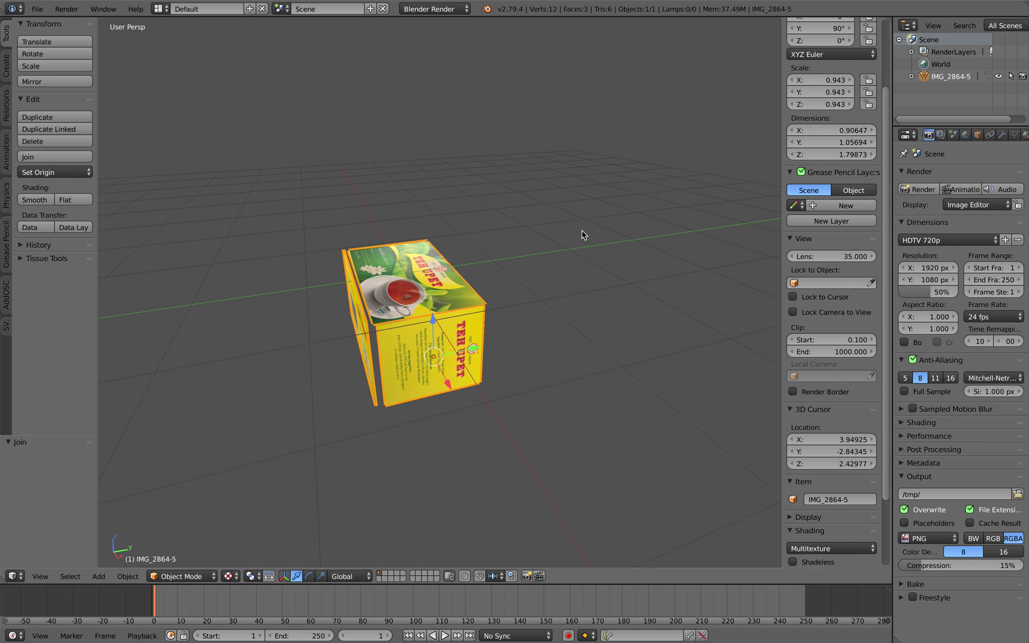
scroll(555, 240, up, 2)
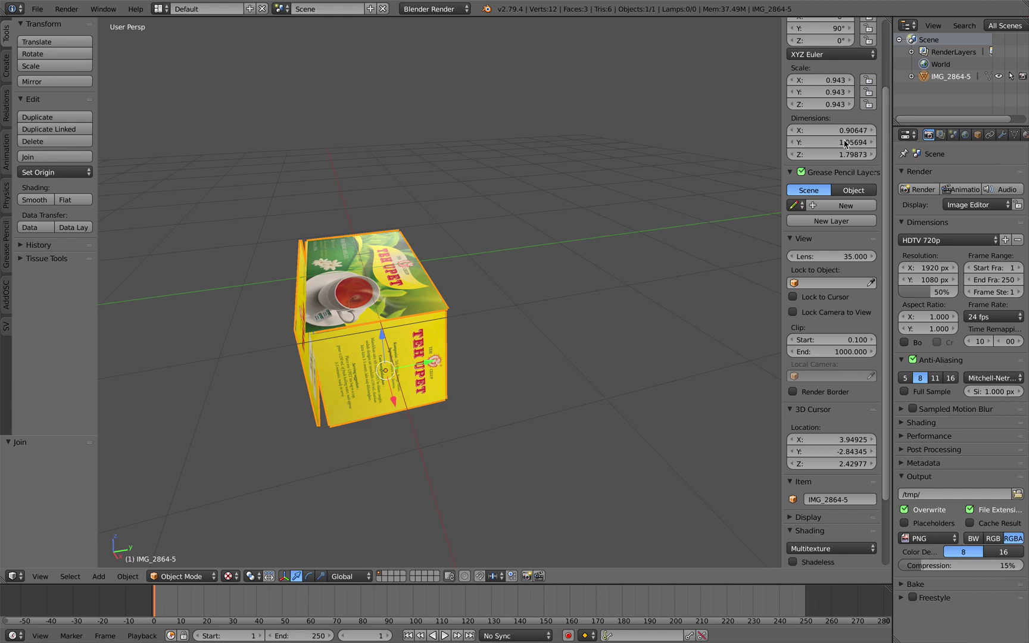
key(shift+a)
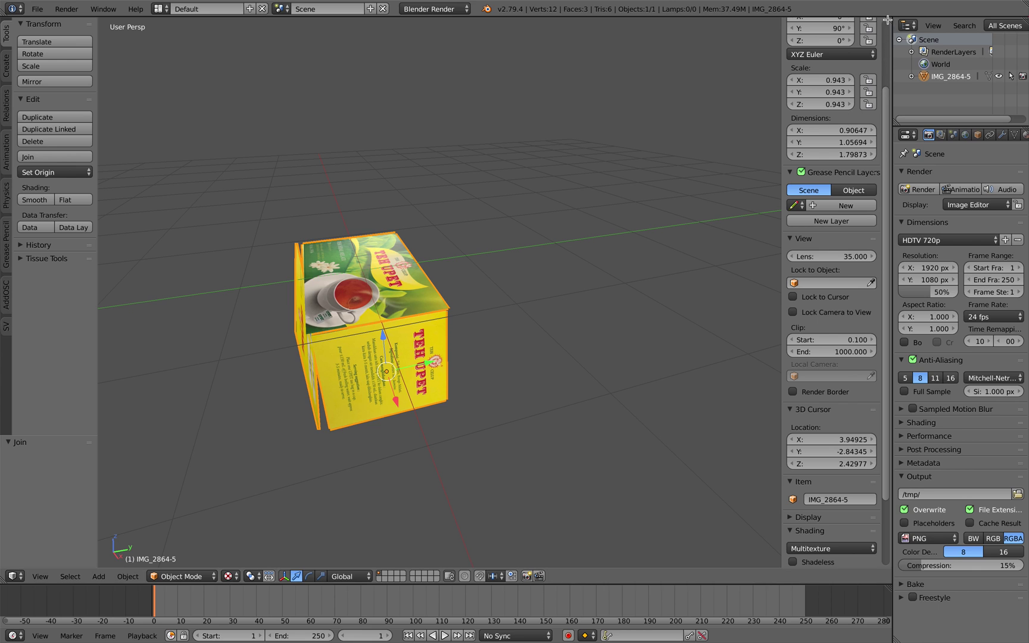
drag(891, 24, 884, 122)
click(14, 126)
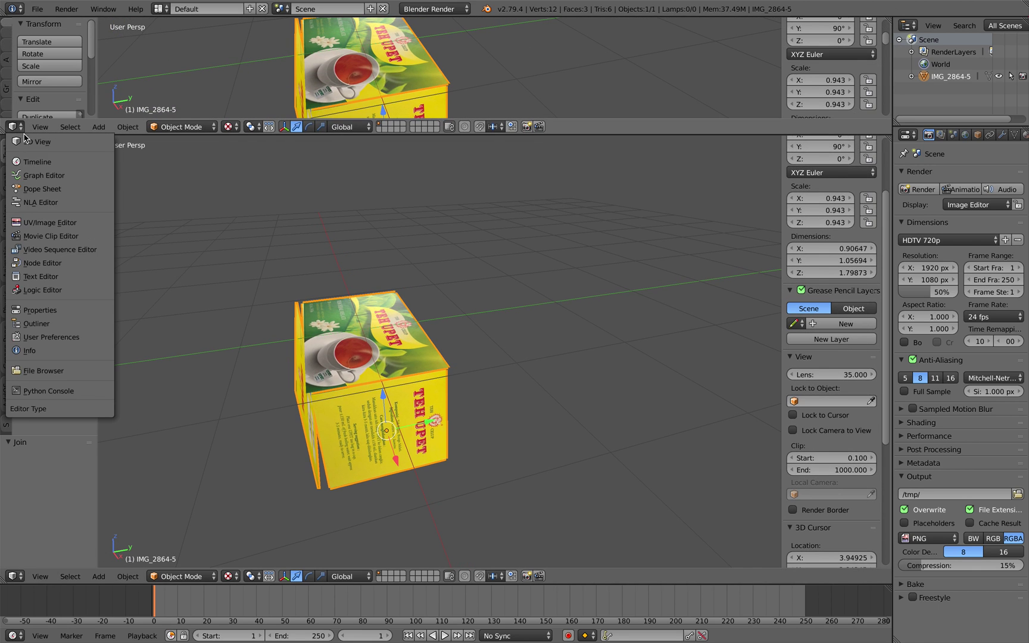
Step: Make the upper area a taller Text Editor listing dimensions 0.906472, 1.056942 and 1.79873
click(40, 276)
drag(171, 120, 171, 154)
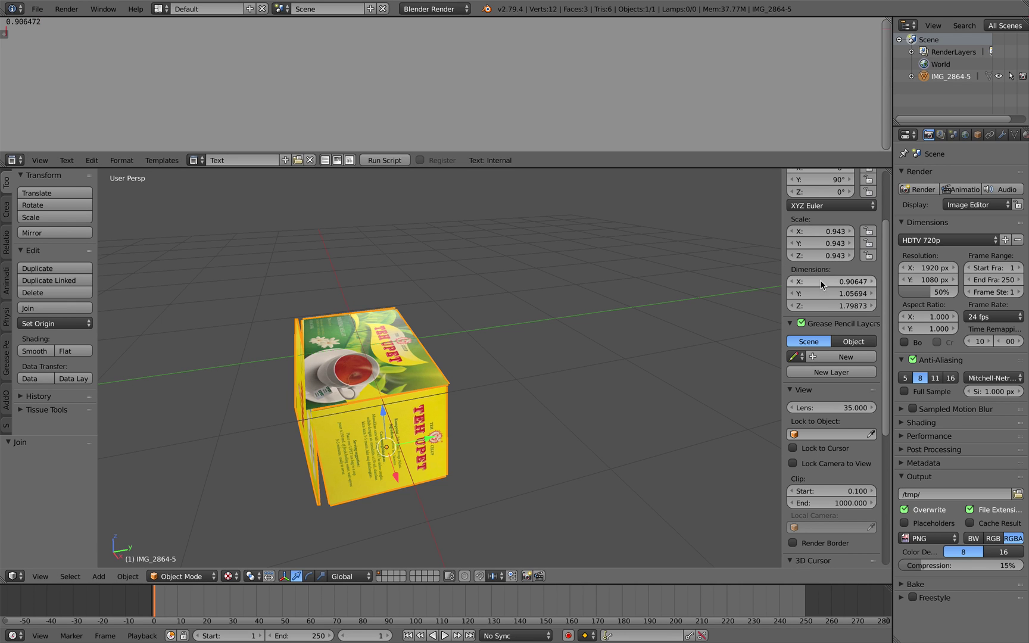
key(ctrl+c)
key(ctrl+v)
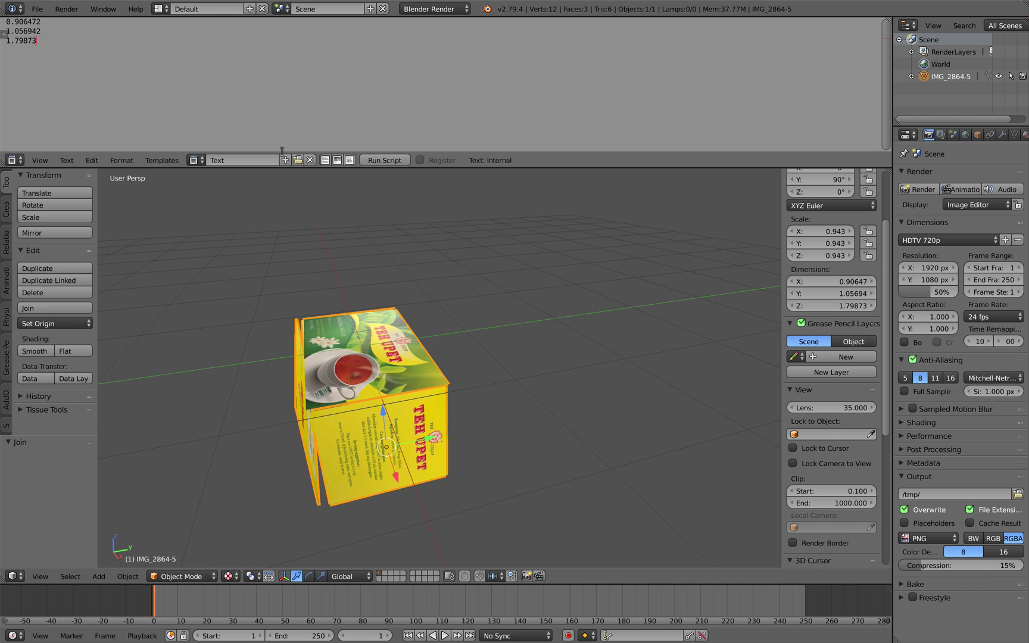
middle_drag(375, 273, 385, 282)
key(shift+a)
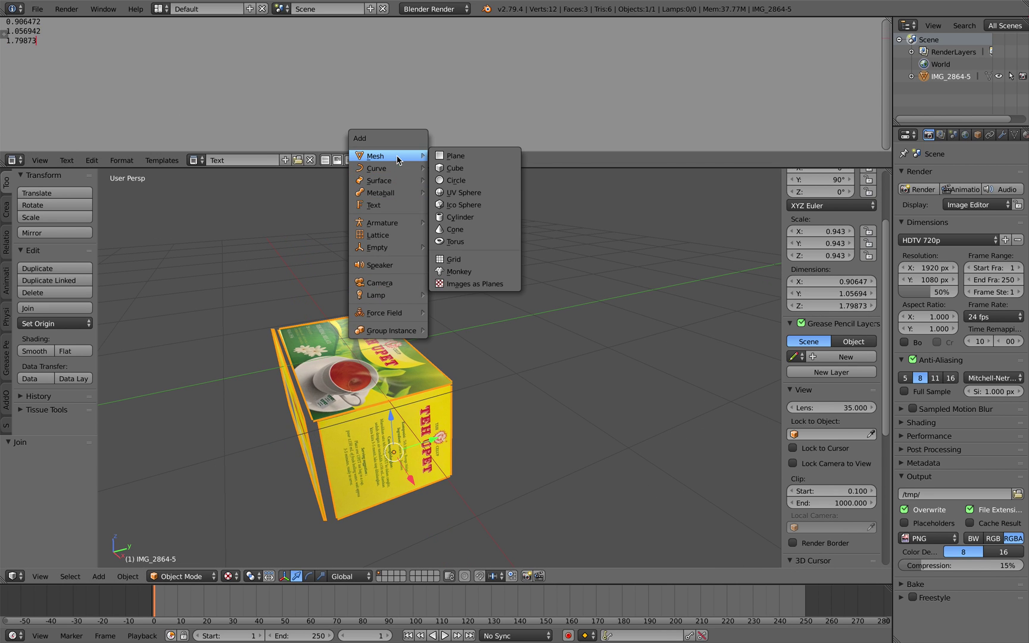
Step: Add a cube, reset it to the origin, and move it along Y beside the tea box
click(464, 168)
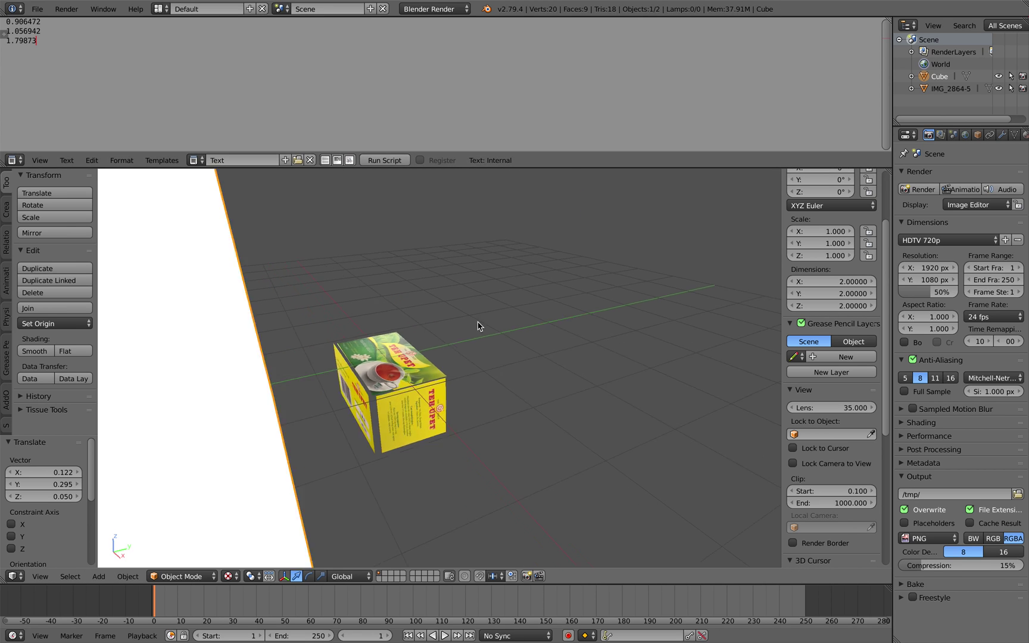
scroll(448, 325, down, 5)
key(alt+g)
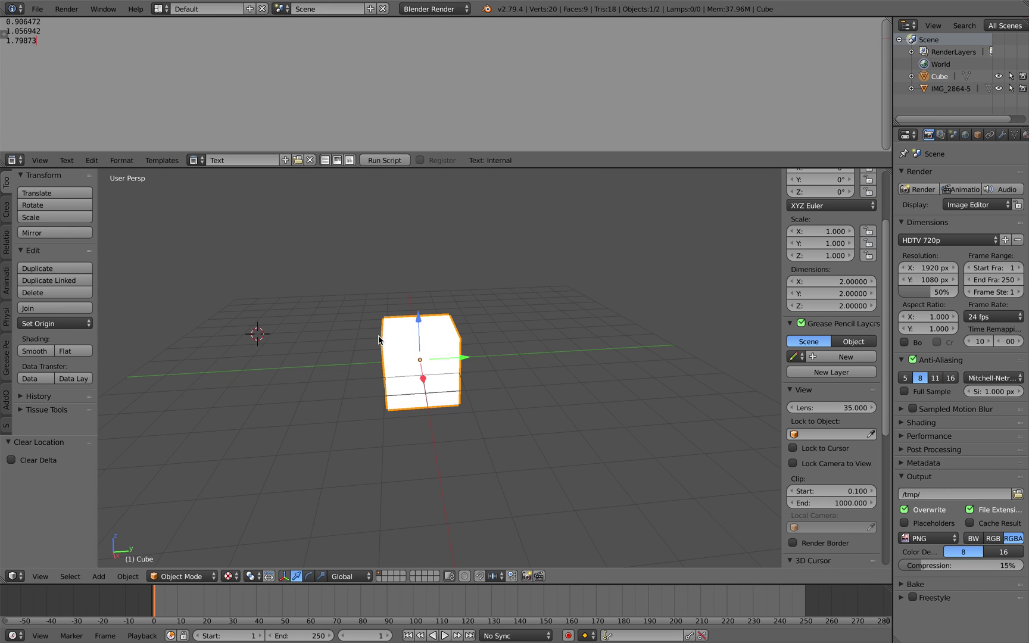
key(g)
key(y)
click(525, 350)
mouse_move(524, 350)
middle_down()
mouse_move(482, 321)
mouse_move(514, 338)
middle_up()
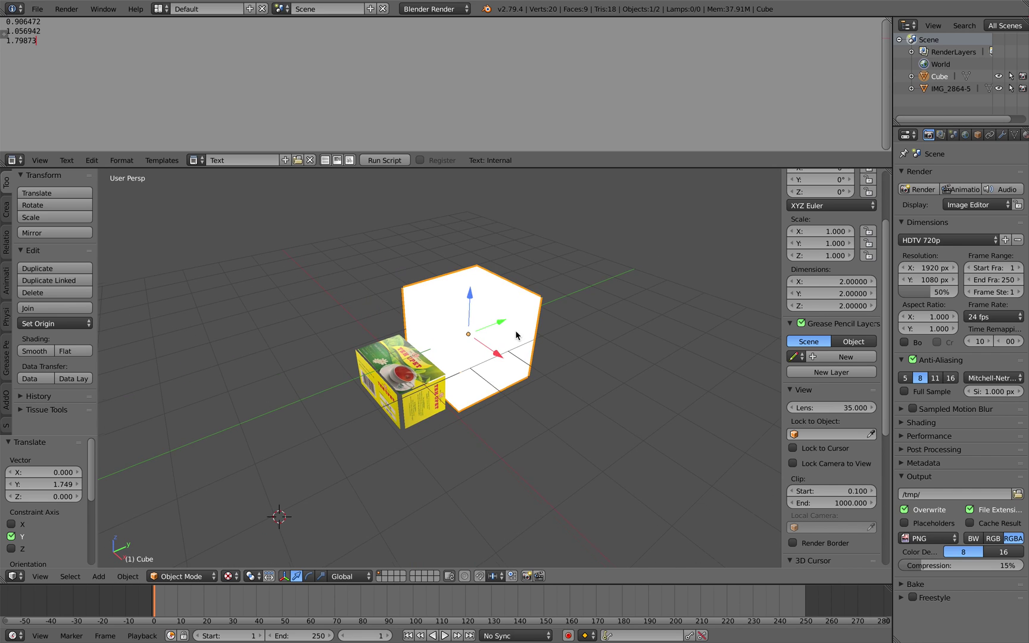
Step: Give the cube dimensions X 0.90647, Y 1.05694 and Z 1.79873 from the notes
double_click(50, 22)
key(ctrl+v)
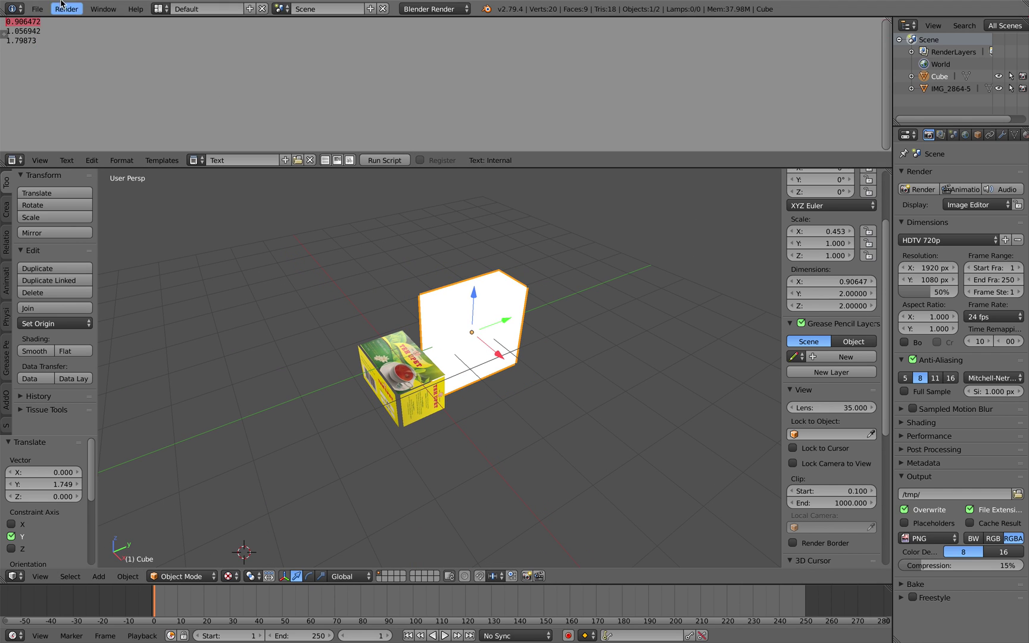
key(ctrl+c)
key(ctrl+v)
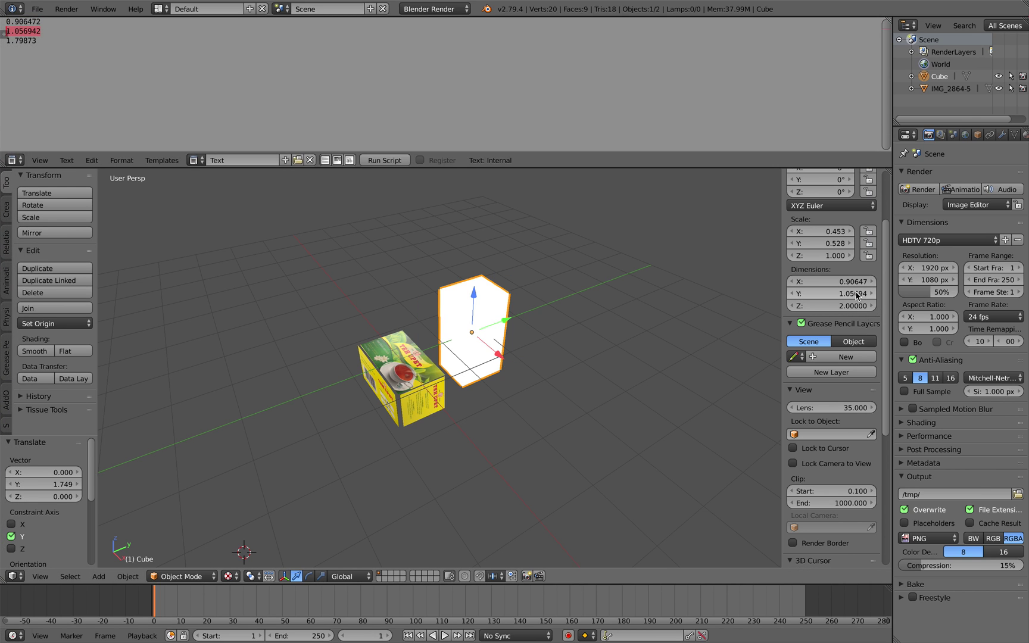
key(ctrl+c)
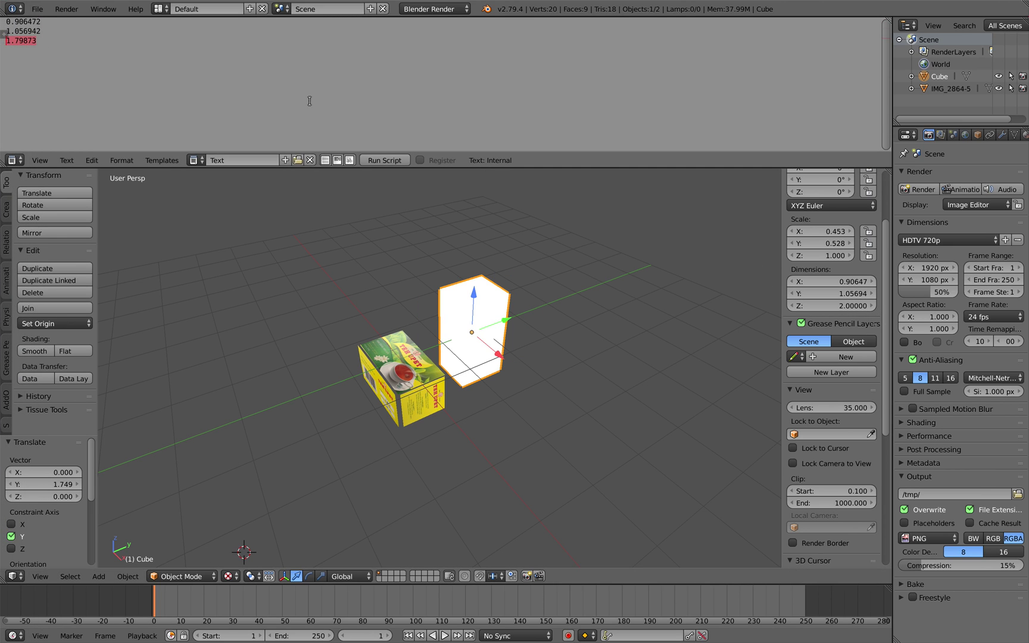
key(ctrl+v)
middle_drag(536, 327, 529, 325)
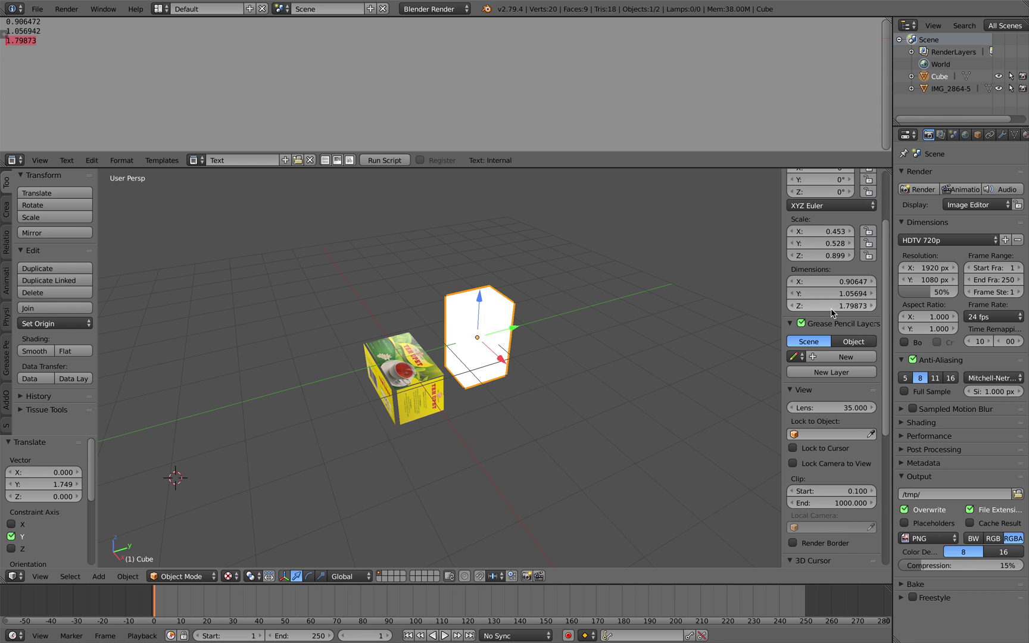
Step: Apply location, rotation and scale to the textured tea box
right_click(416, 377)
right_click(455, 344)
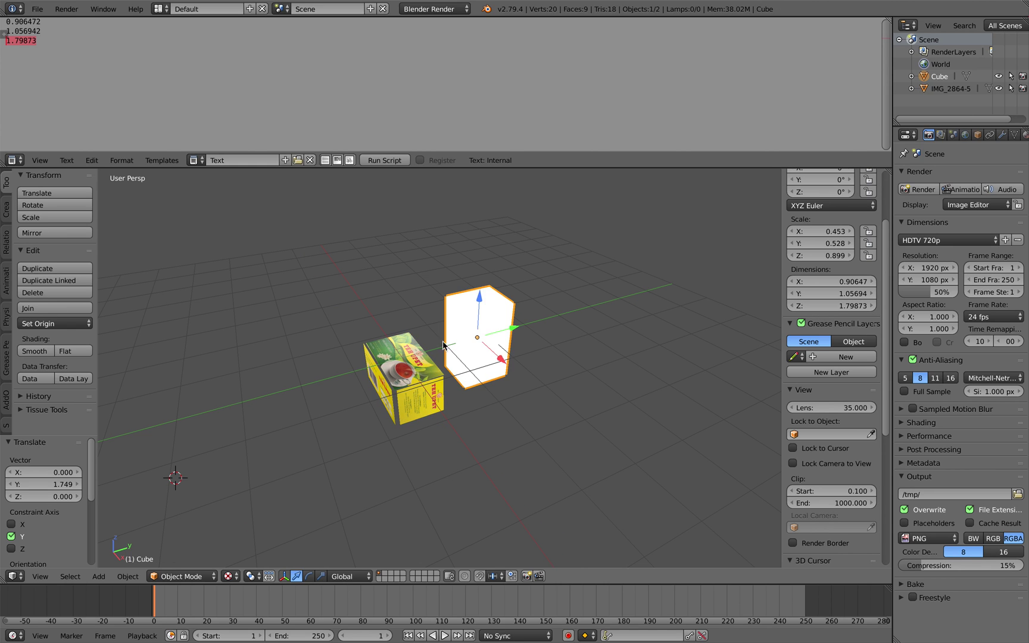
right_click(410, 372)
scroll(805, 296, up, 3)
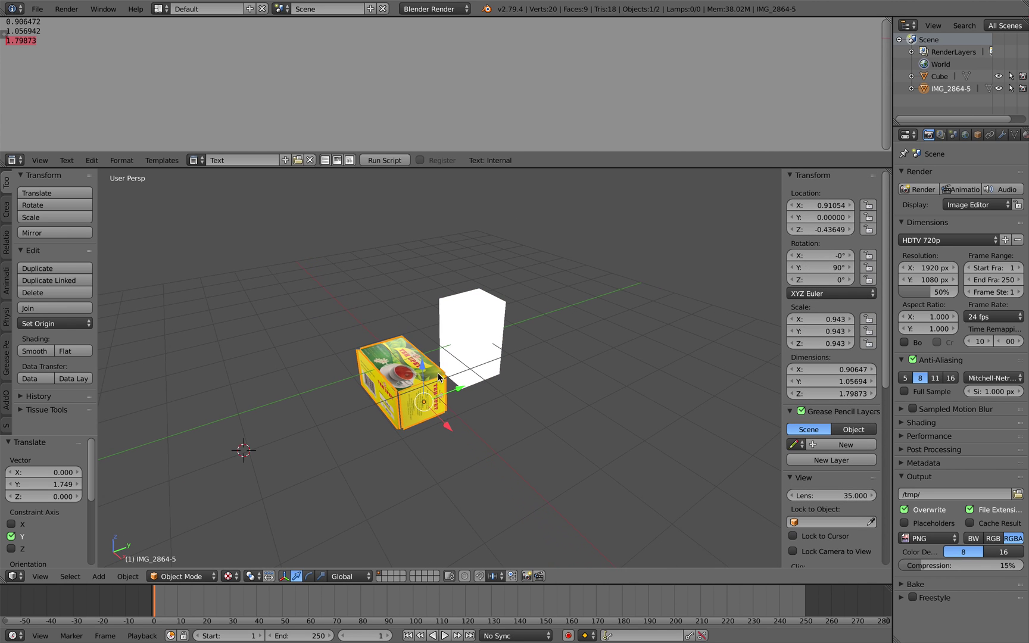
middle_drag(426, 377, 420, 377)
key(ctrl+a)
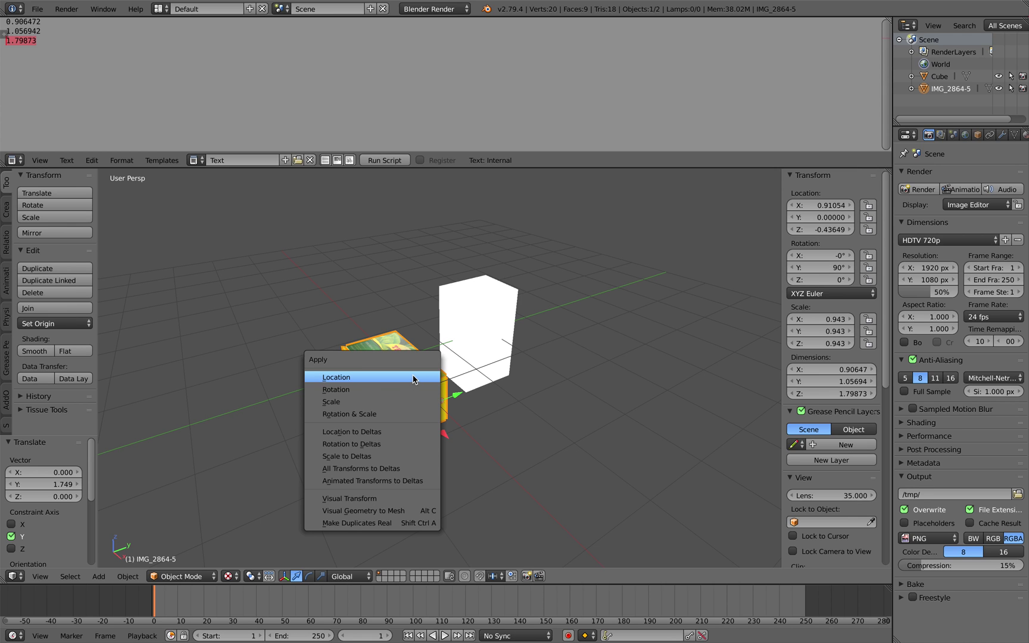
click(415, 377)
key(ctrl+a)
click(410, 388)
key(ctrl+a)
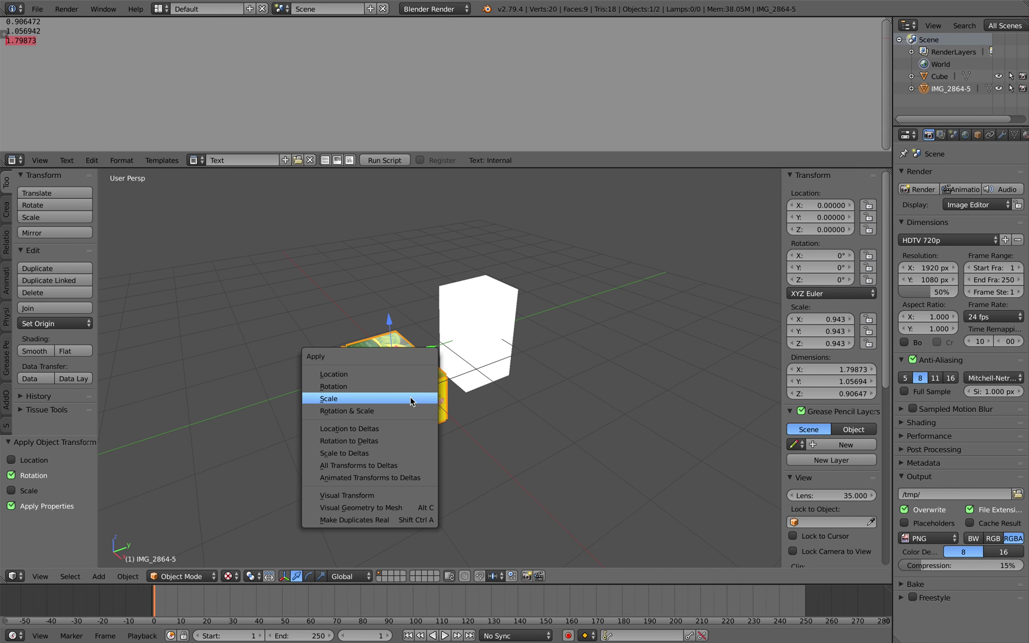
click(411, 398)
middle_drag(411, 397, 478, 351)
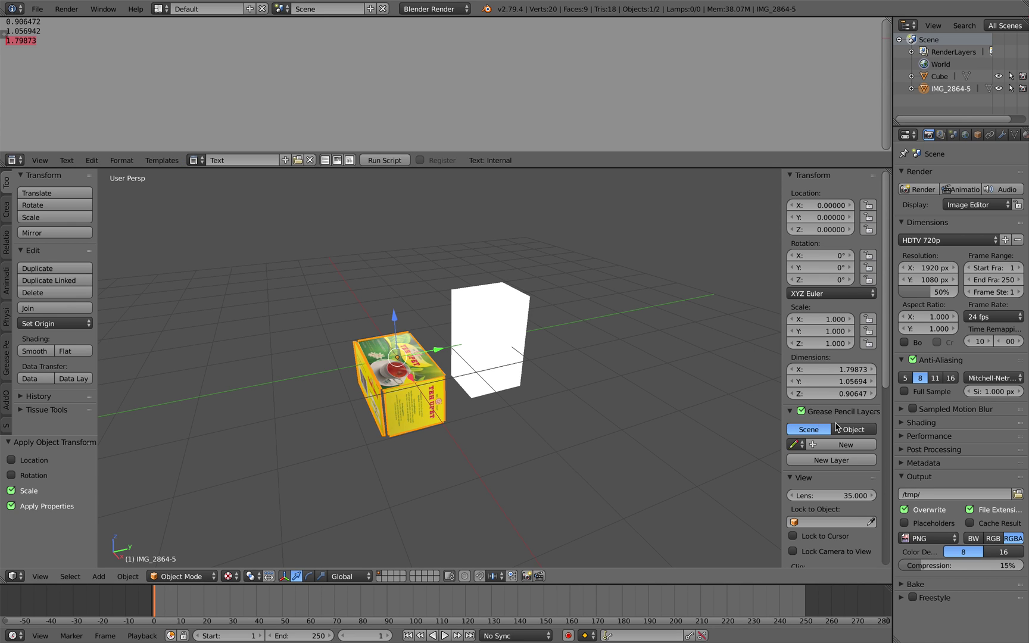
Step: Paste the copied length into the white cube's width and 0.906472 into its height
right_click(471, 309)
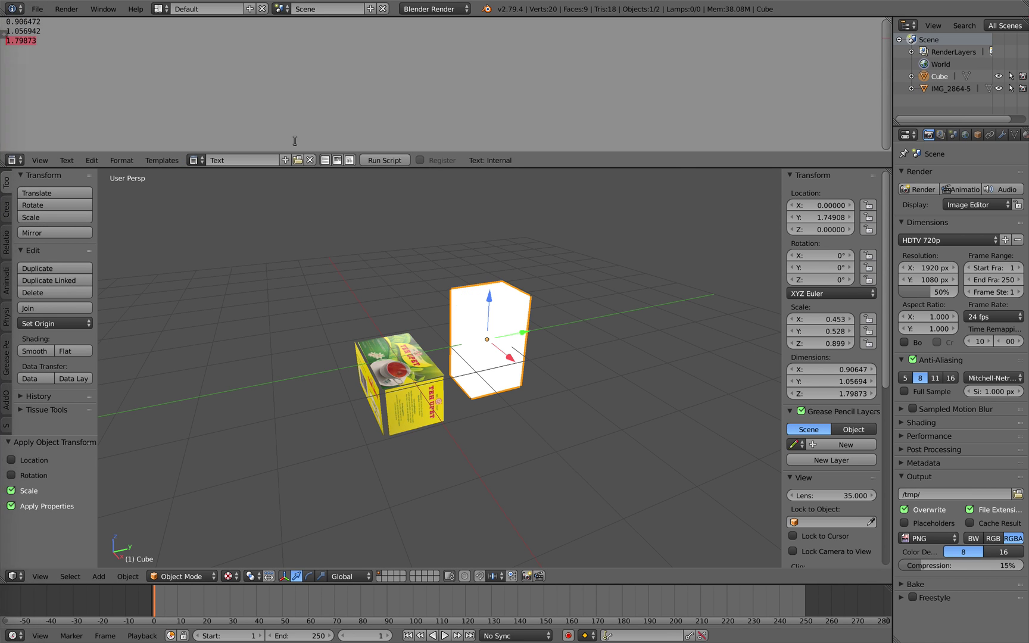
key(ctrl+v)
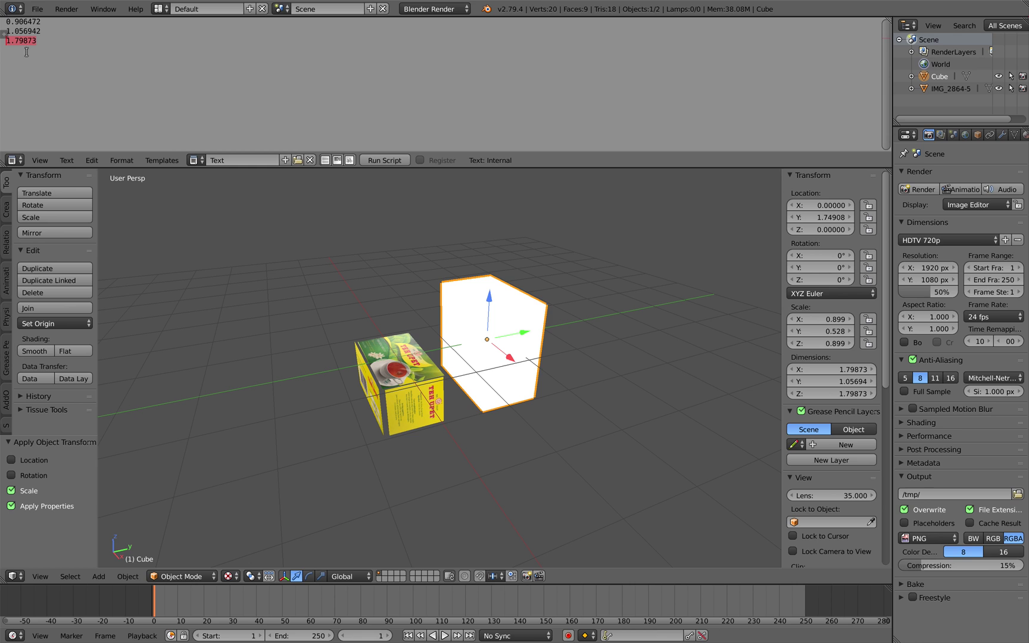
double_click(23, 22)
key(ctrl+c)
key(ctrl+v)
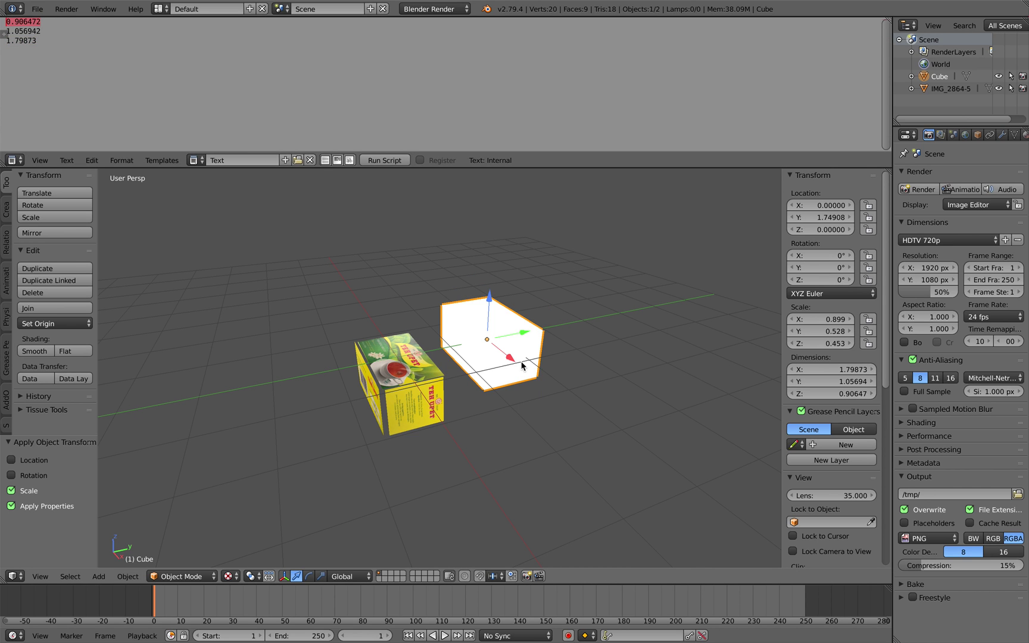
mouse_move(563, 322)
middle_down()
mouse_move(494, 347)
mouse_move(523, 344)
middle_up()
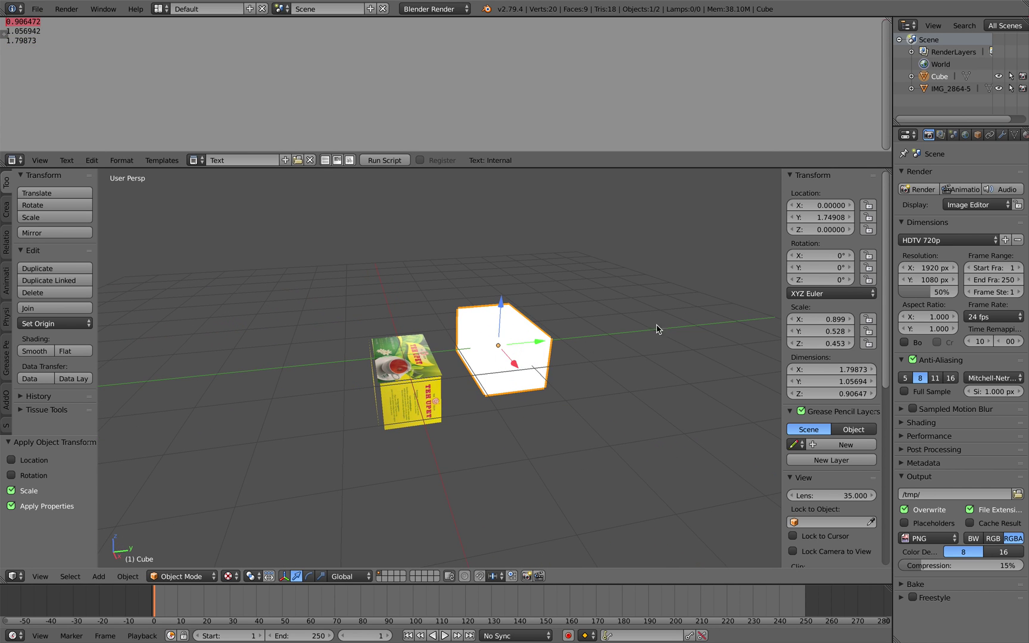
Step: Give the white cube a new material and save the file as box_3D.blend
click(1023, 134)
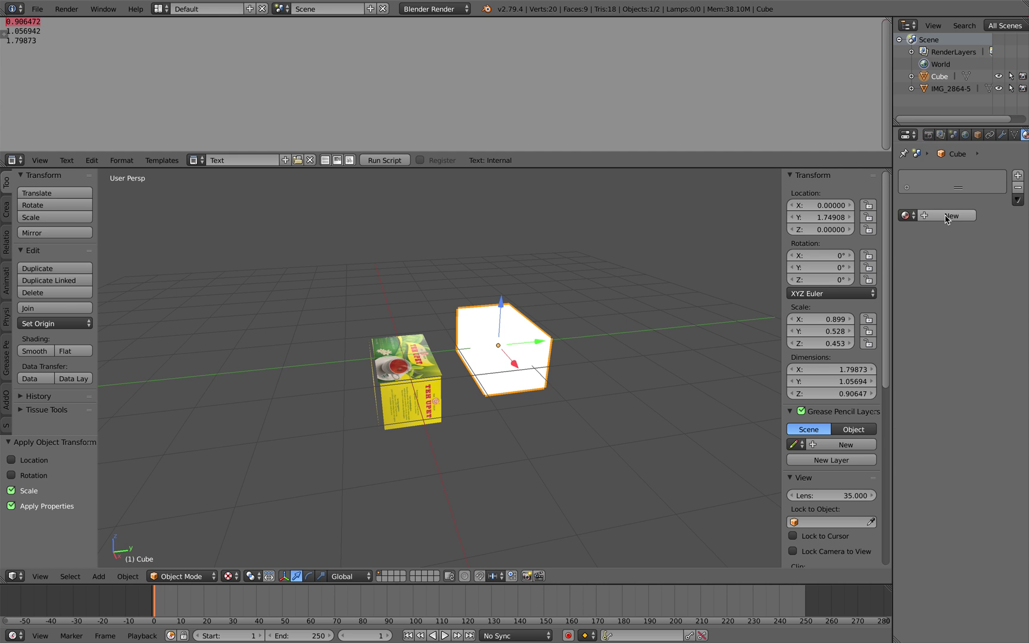
click(947, 217)
mouse_move(498, 346)
middle_down()
mouse_move(516, 342)
mouse_move(475, 349)
middle_up()
key(g)
click(491, 362)
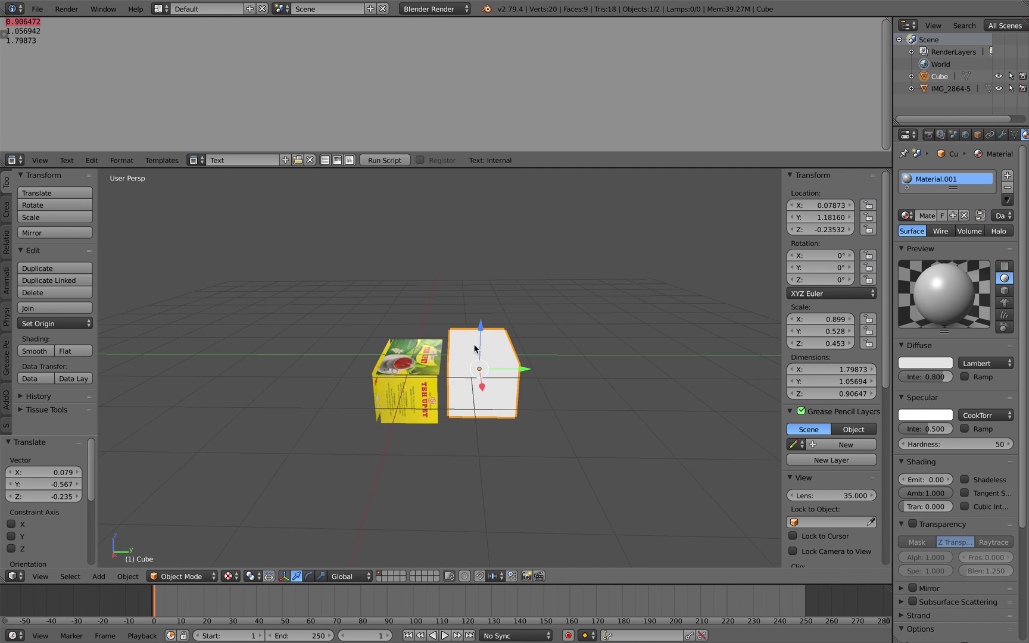
key(ctrl+shift+s)
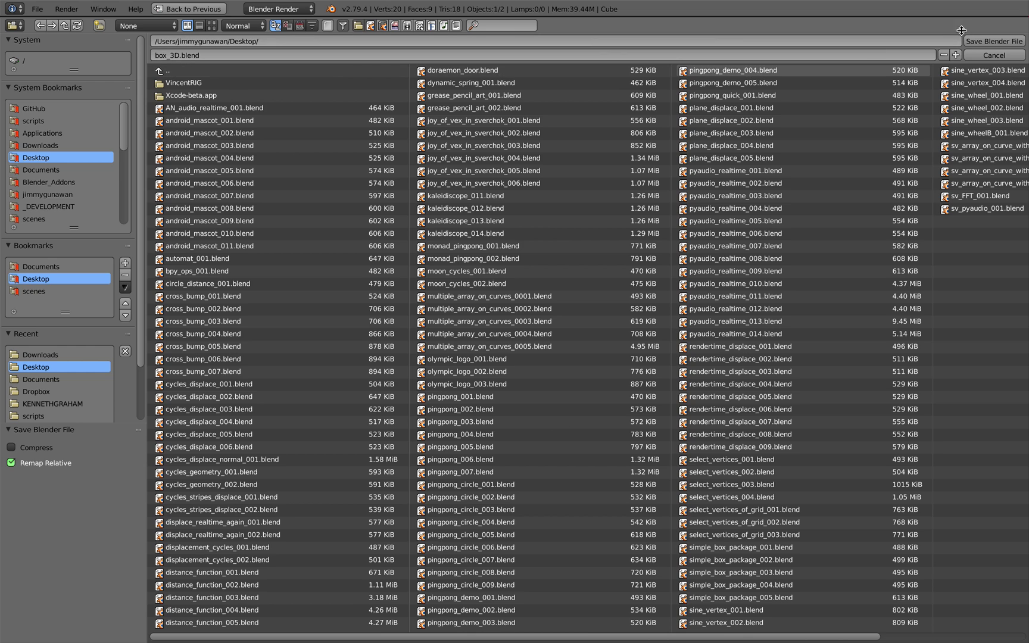
click(987, 43)
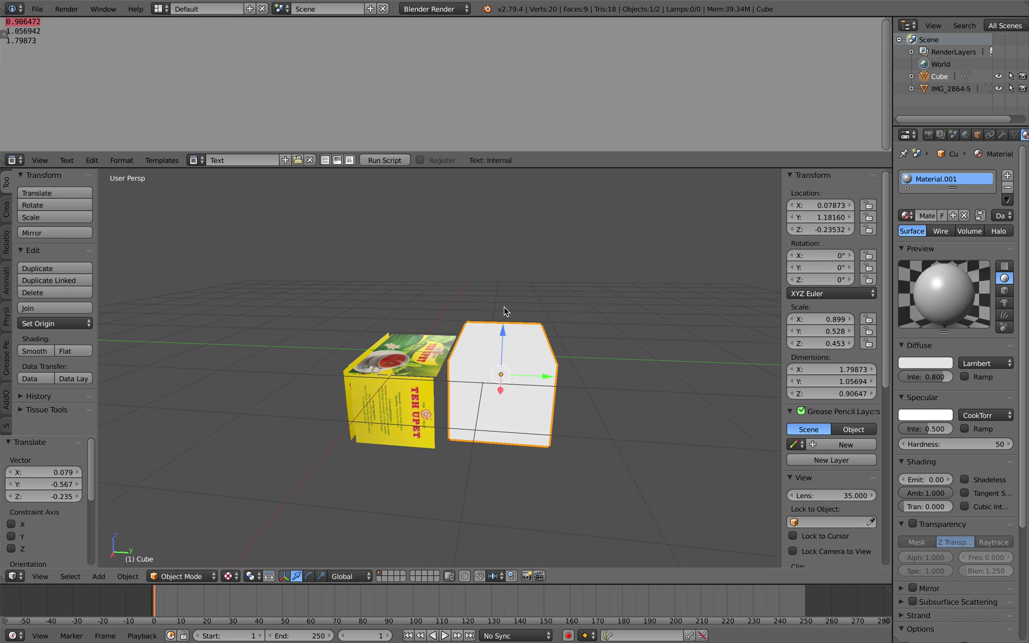
Step: Move the textured tea box aside and reset the white cube to the origin
middle_drag(504, 312, 451, 346)
right_click(405, 362)
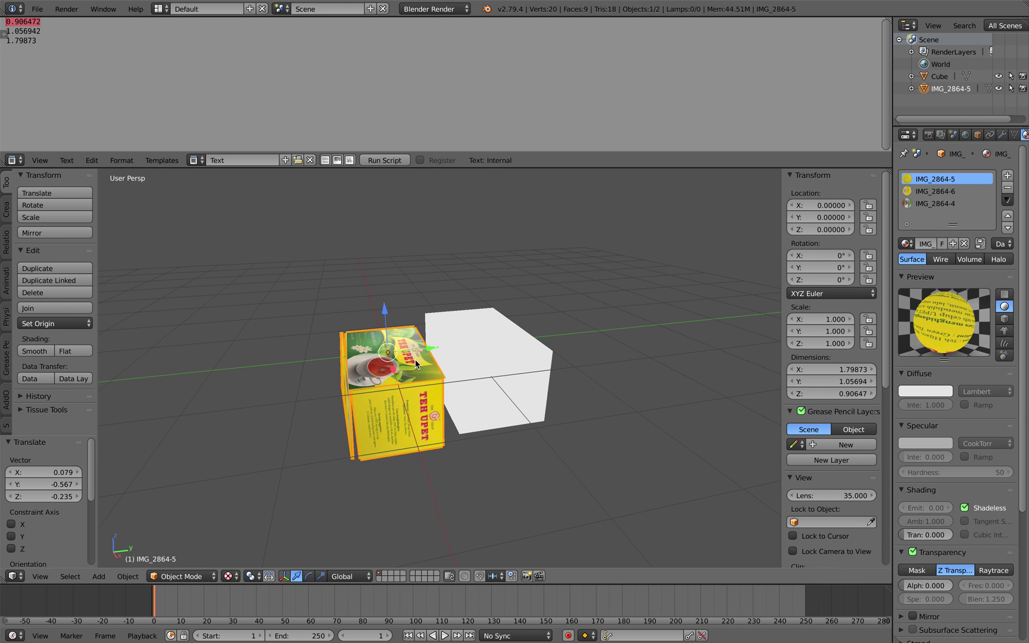
key(g)
click(450, 346)
right_click(482, 338)
key(g)
key(y)
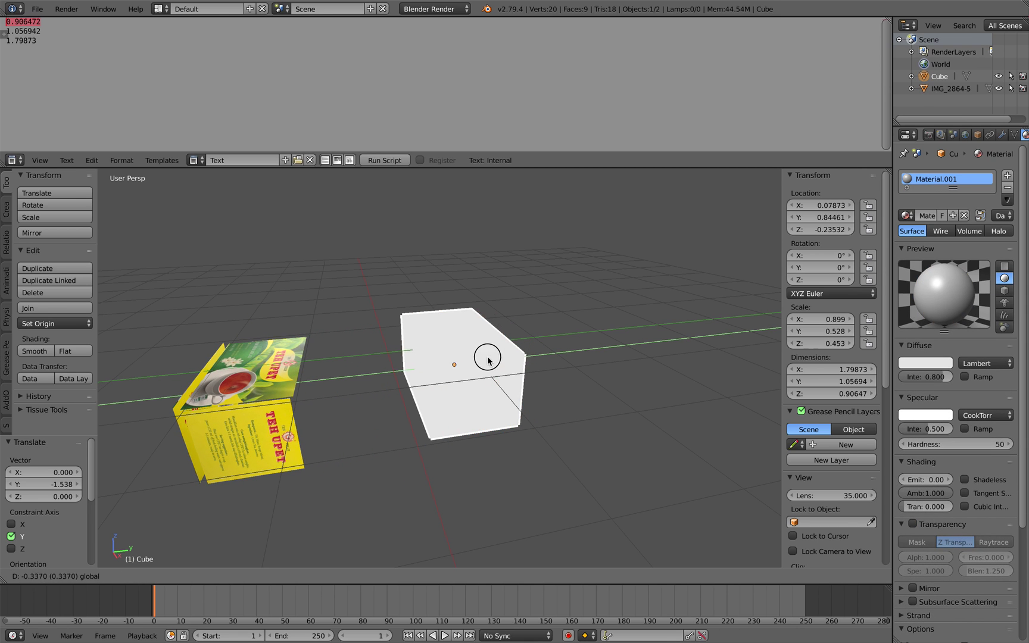
click(435, 363)
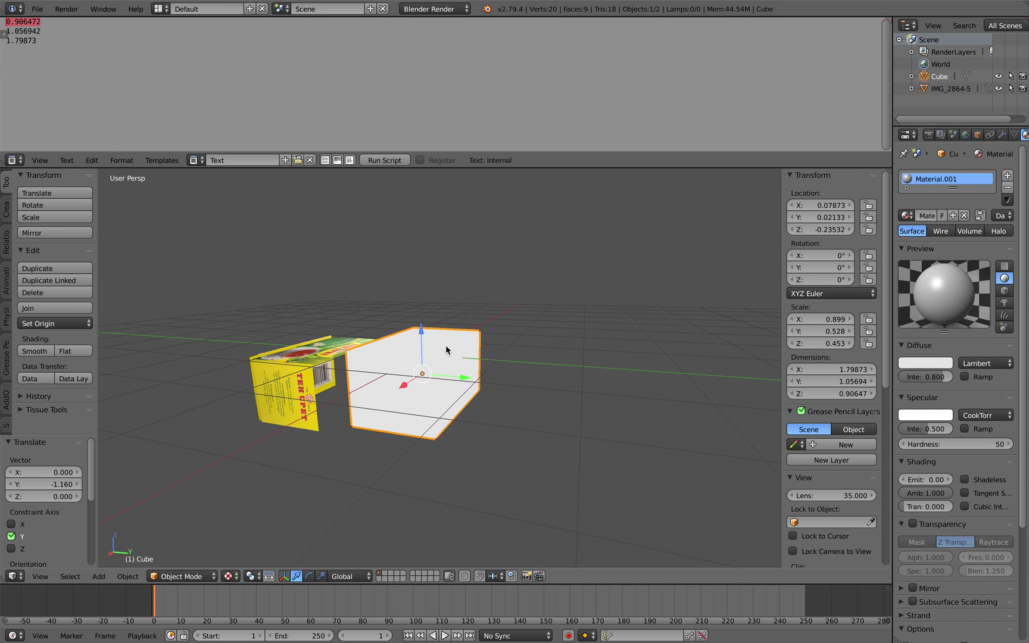
key(alt+g)
Step: Maximize the 3D view to fill the window, zoomed in on the boxes
middle_drag(475, 357, 509, 344)
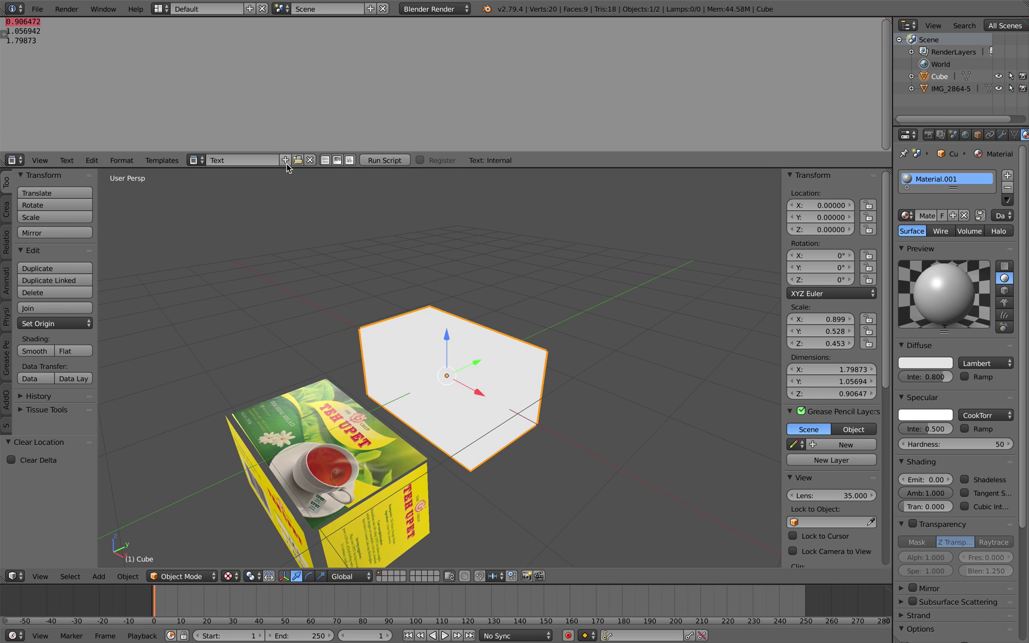
key(ctrl+Up)
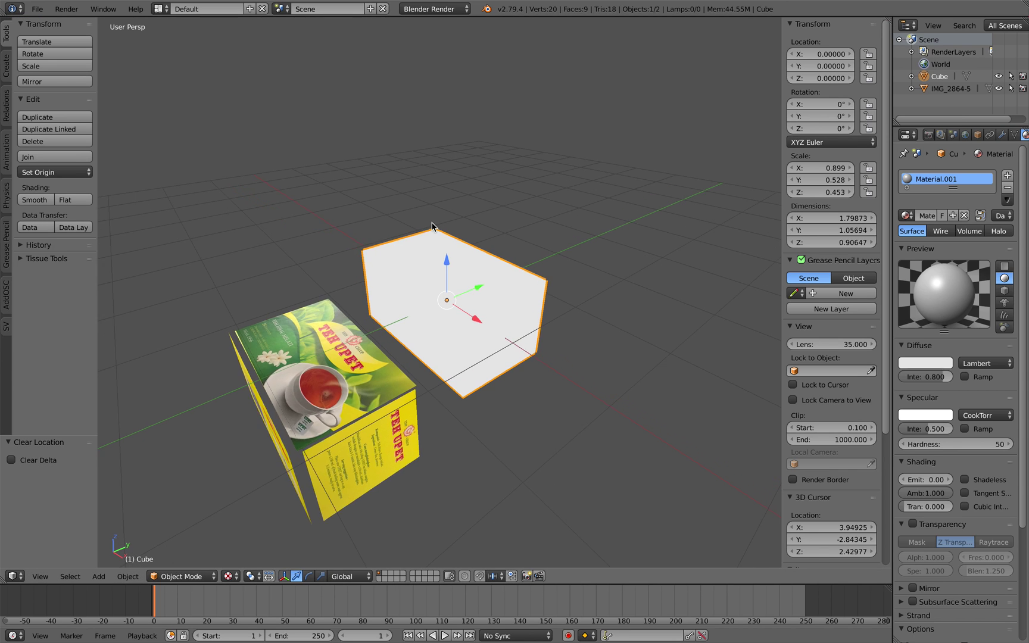
mouse_move(450, 338)
middle_down()
mouse_move(446, 227)
mouse_move(403, 221)
middle_up()
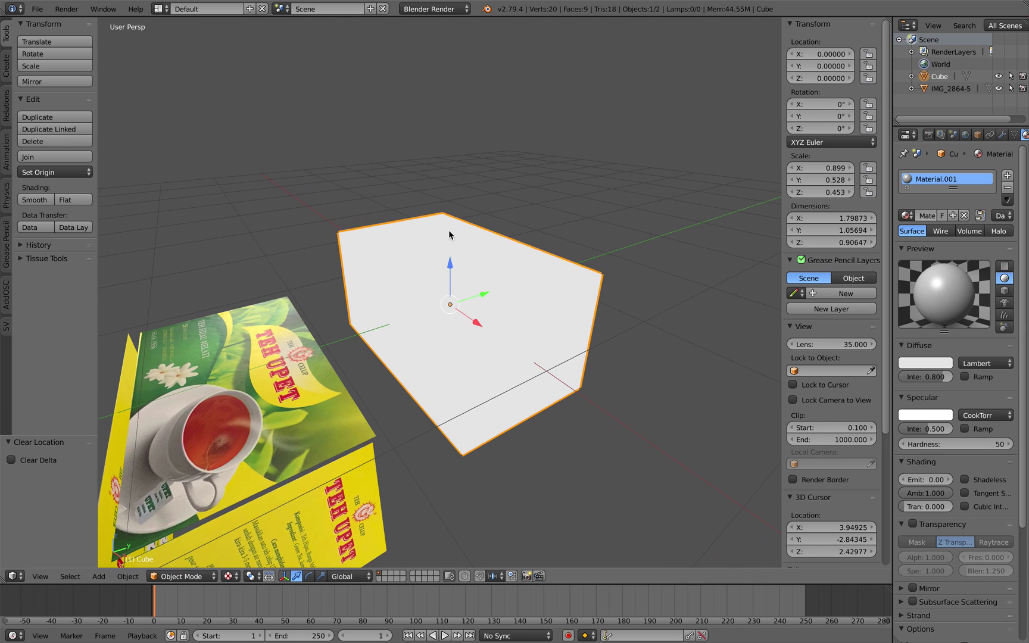
click(161, 8)
Step: In the UV Editing layout, put the white cube in Edit Mode with all faces selected
click(206, 120)
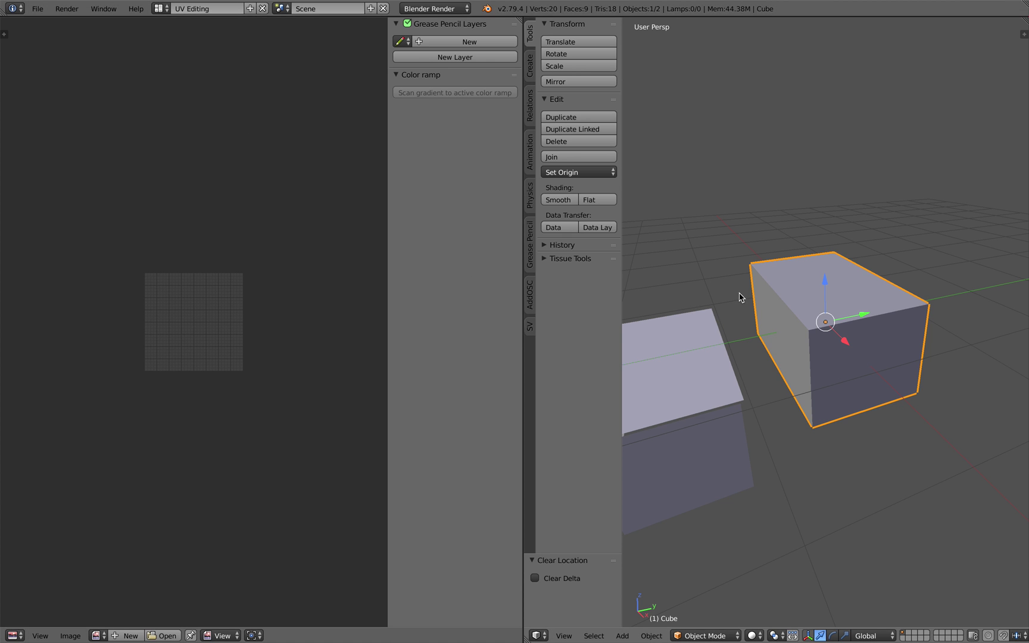
right_click(707, 353)
scroll(799, 343, down, 2)
right_click(812, 322)
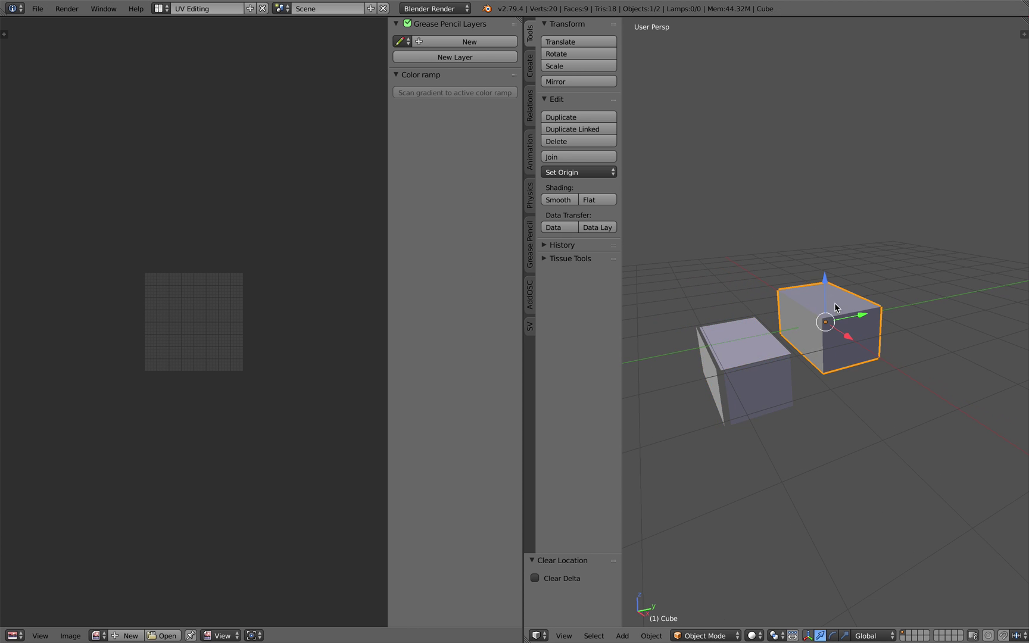
scroll(841, 304, up, 3)
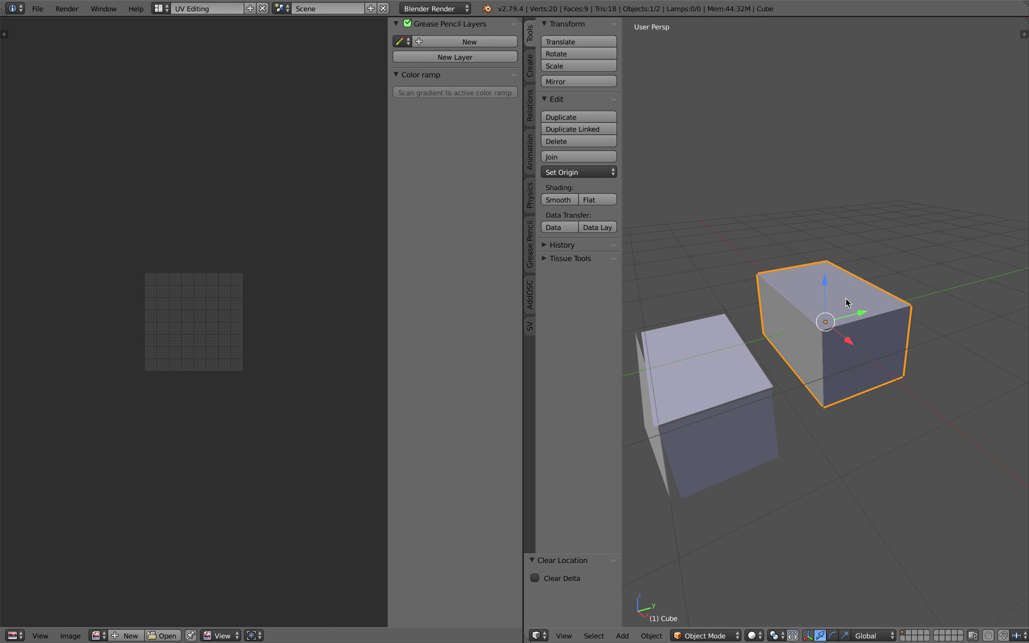
key(Tab)
click(941, 299)
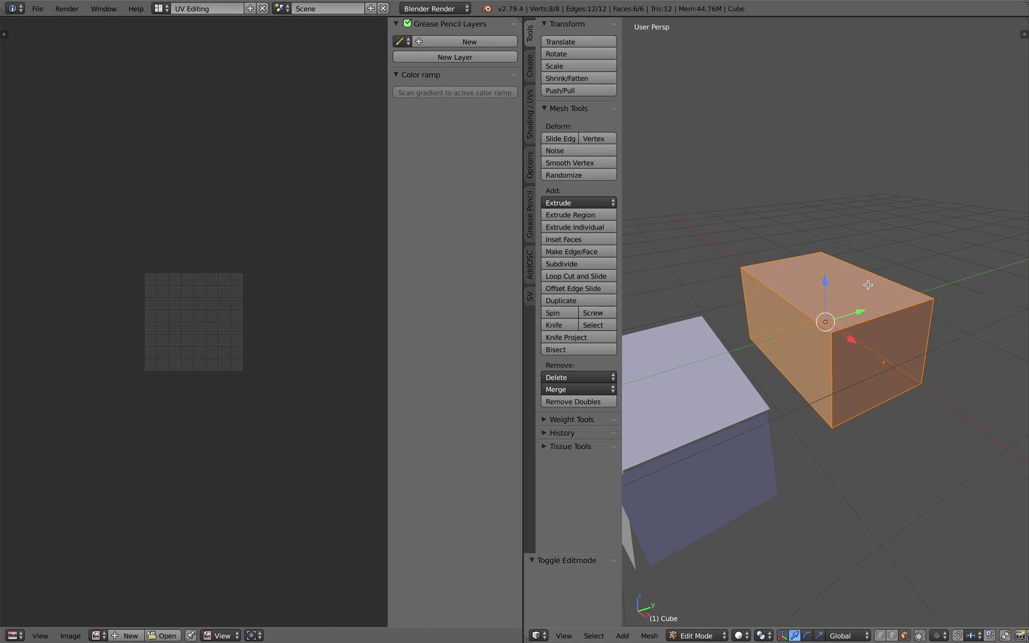
key(a)
key(a)
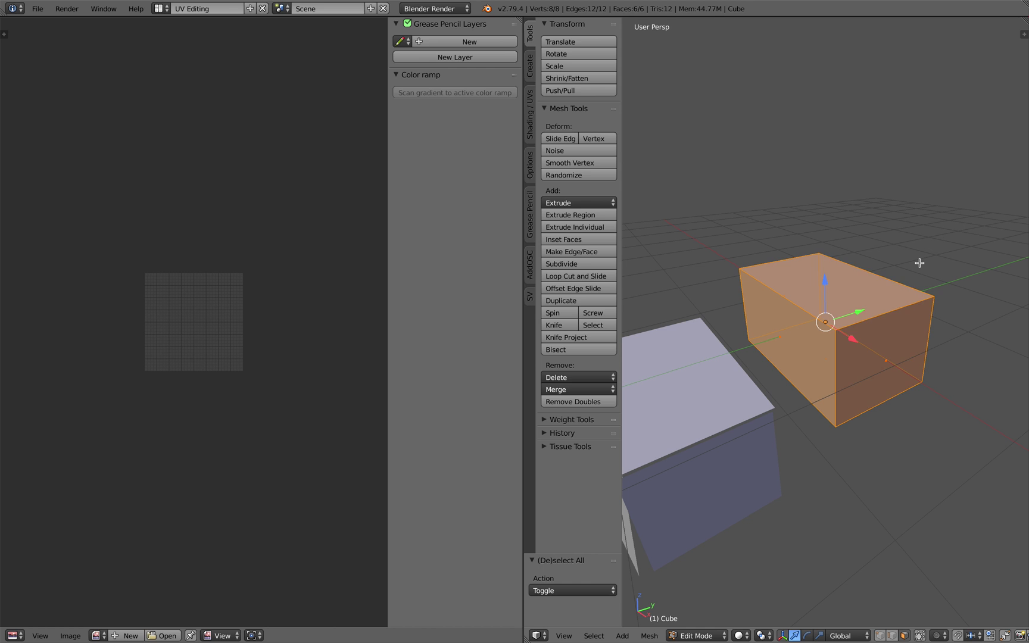
Step: Unwrap the cube, then try Follow Active Quads and dismiss the no-active-face error
key(u)
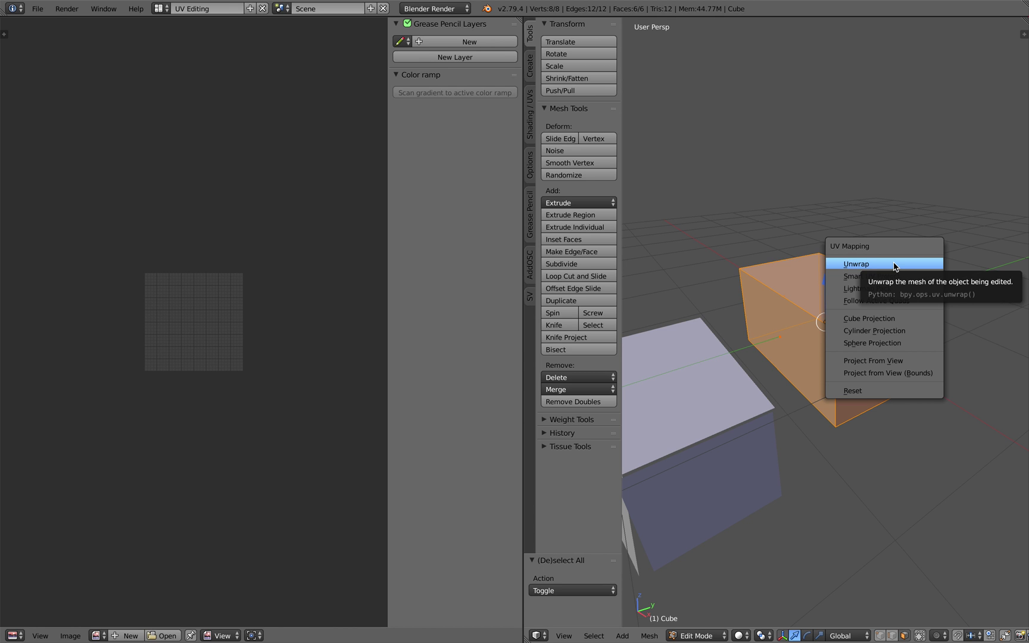
click(895, 268)
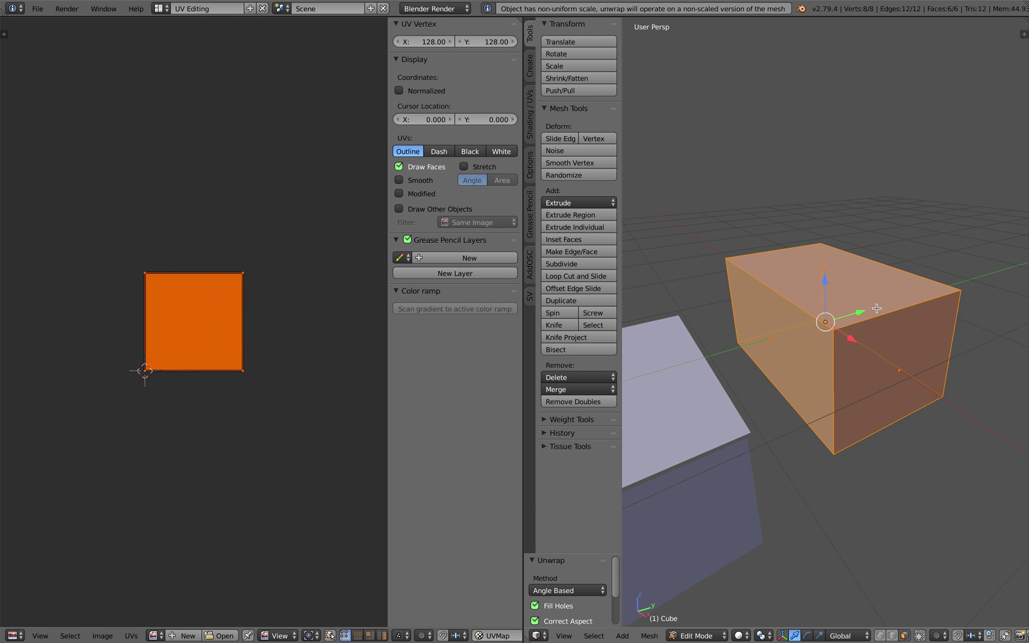
scroll(876, 308, down, 1)
key(u)
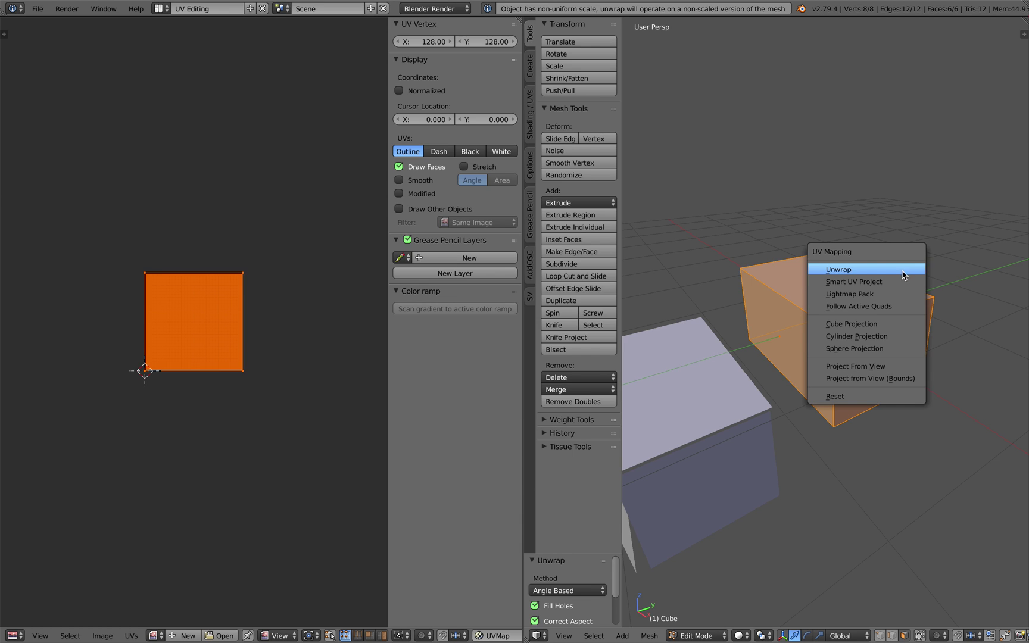
click(874, 313)
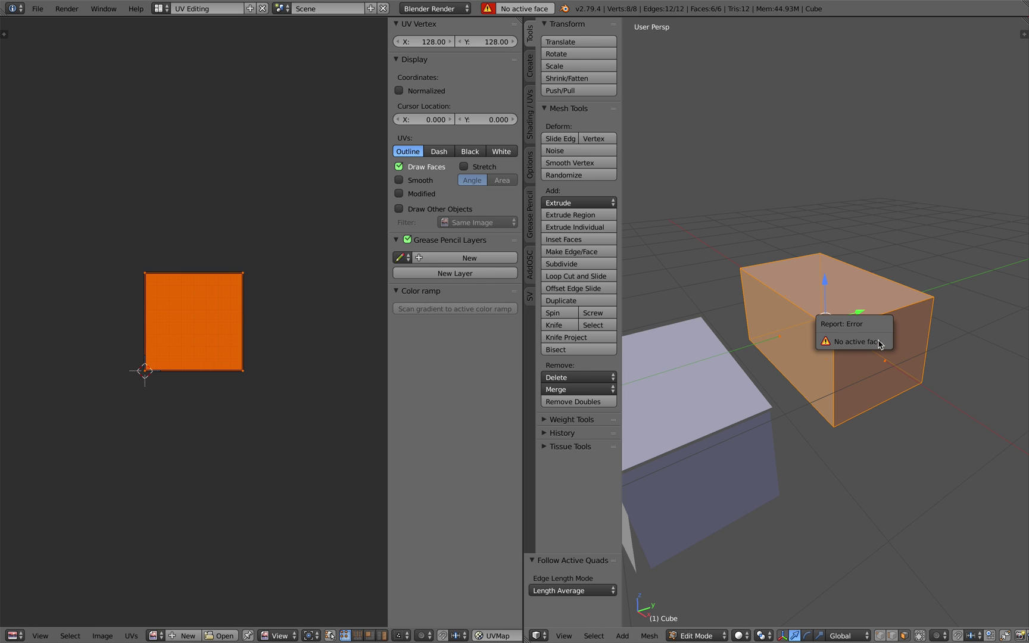
click(905, 254)
middle_drag(905, 254, 875, 299)
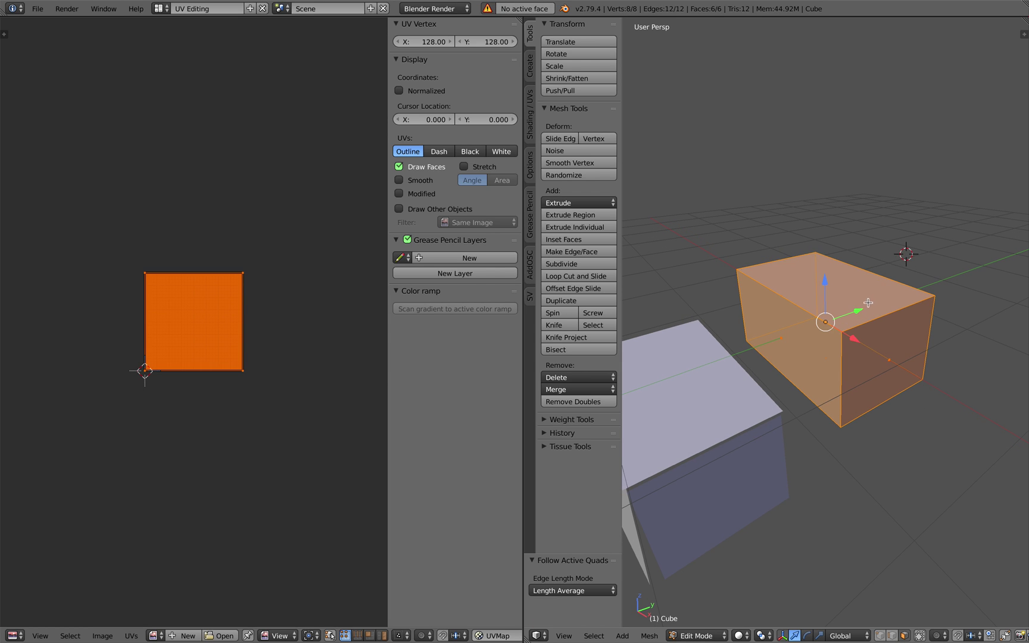
key(a)
key(a)
click(888, 303)
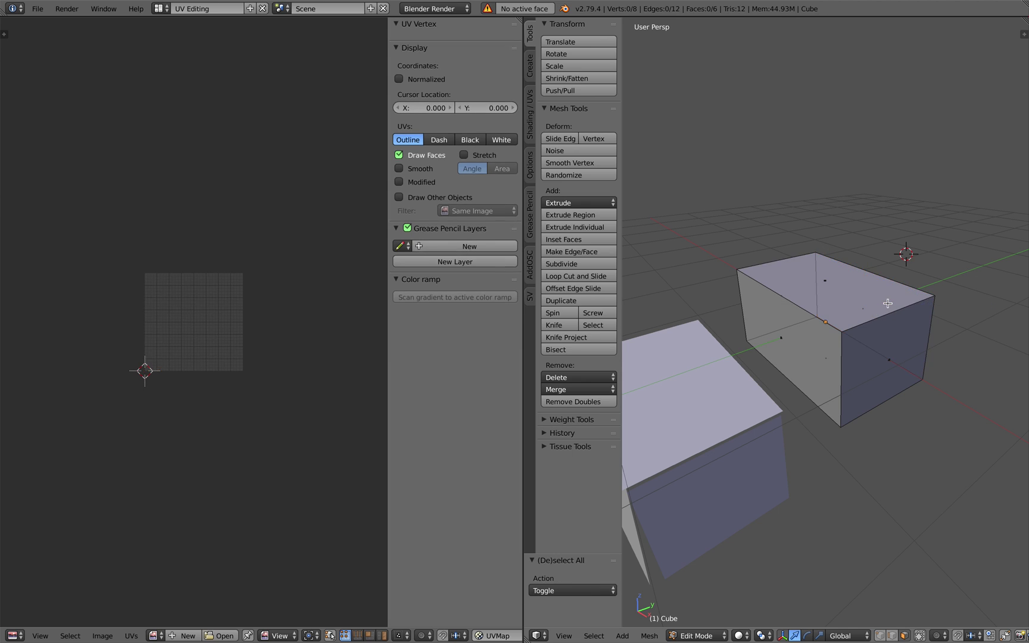
key(a)
Step: Cube-project the UVs, adjusting aspect correction, cube size and scale-to-bounds
key(u)
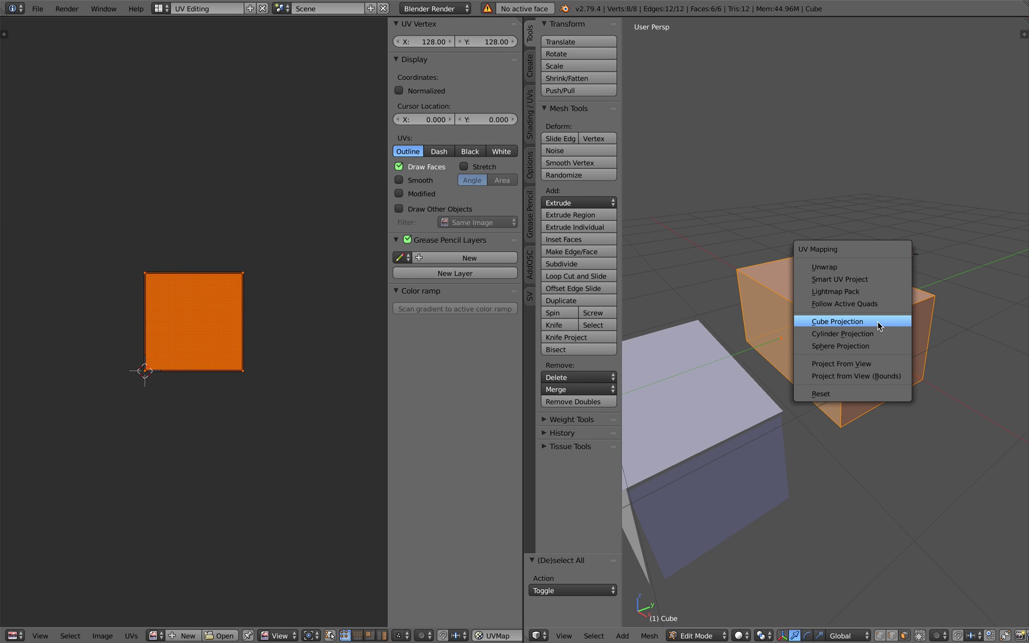
click(880, 320)
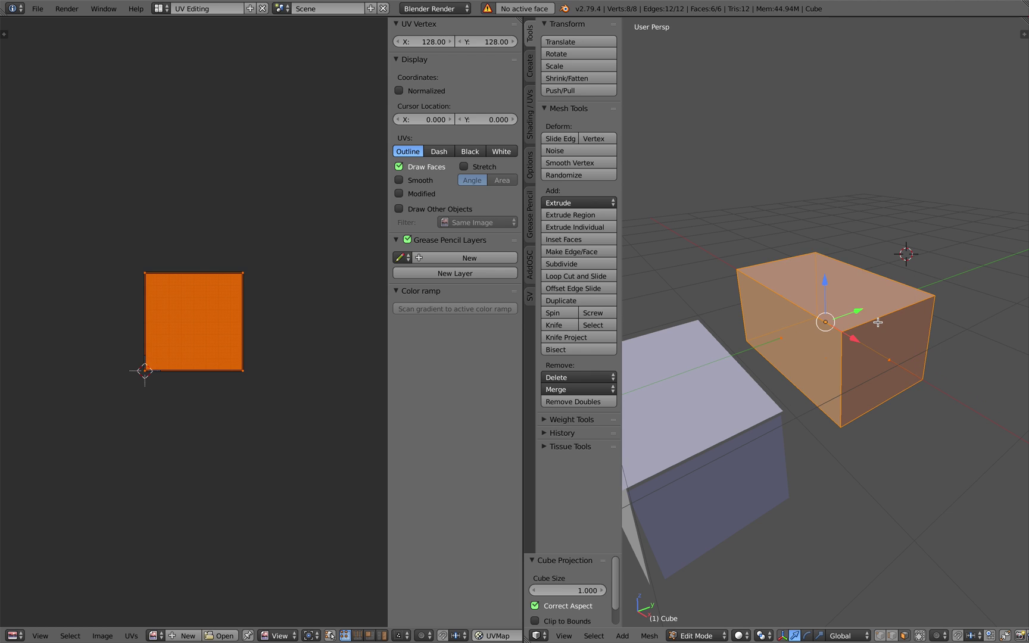
click(580, 605)
drag(591, 590, 587, 590)
click(534, 606)
scroll(579, 611, down, 2)
click(534, 617)
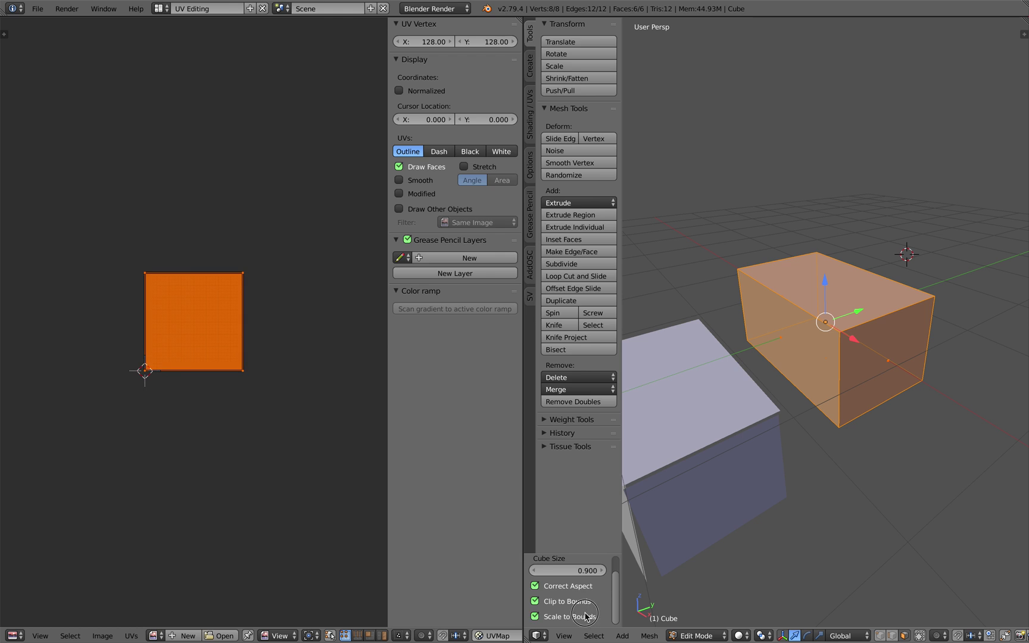
key(a)
key(a)
Step: Apply Smart UV Project, then Follow Active Quads for a cross layout, and exit Edit Mode
key(u)
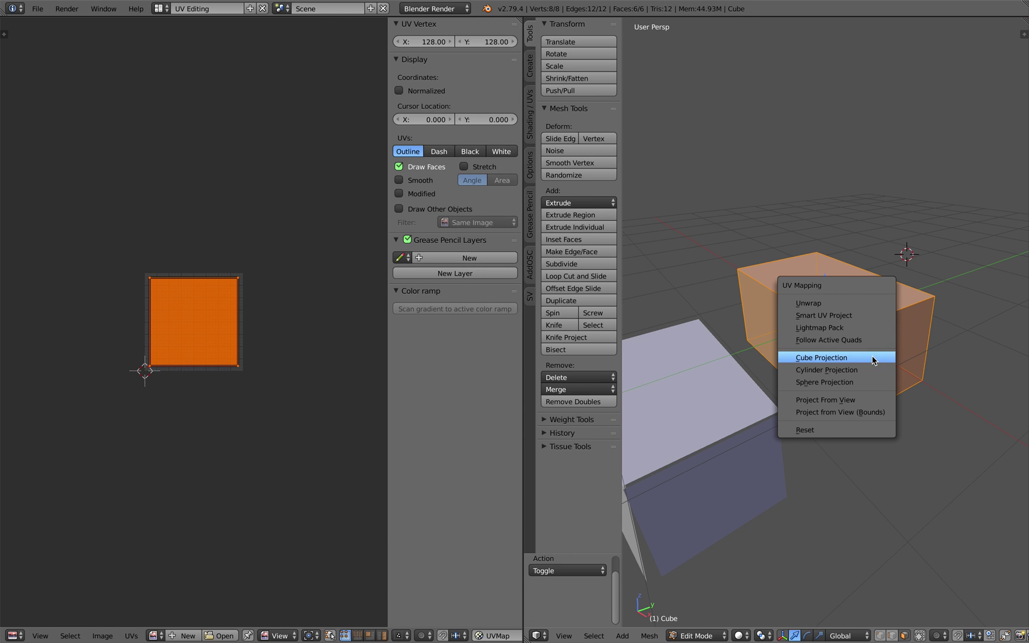
click(862, 317)
click(860, 399)
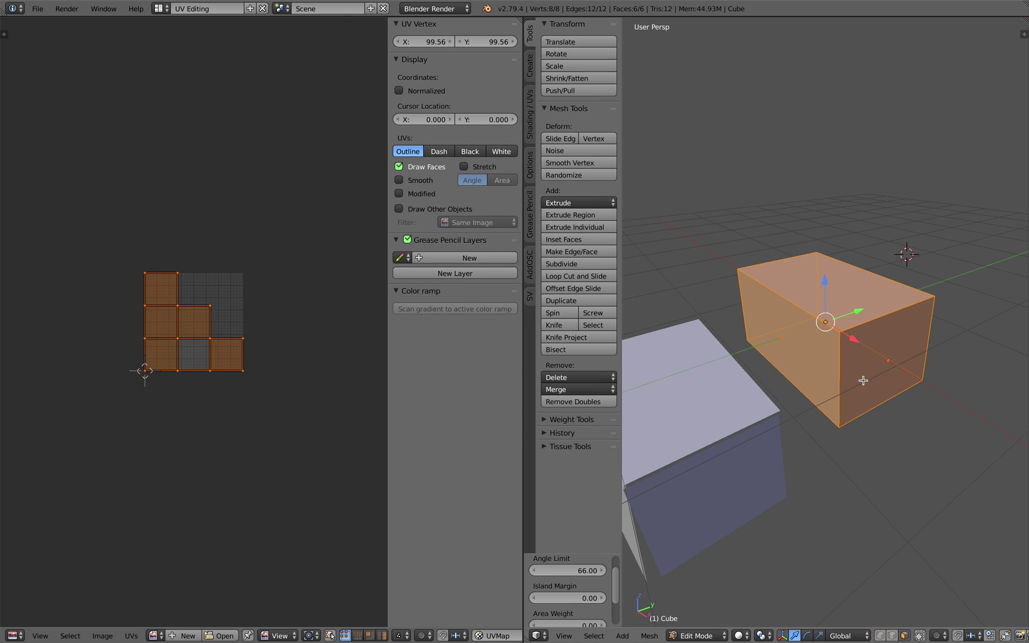
key(u)
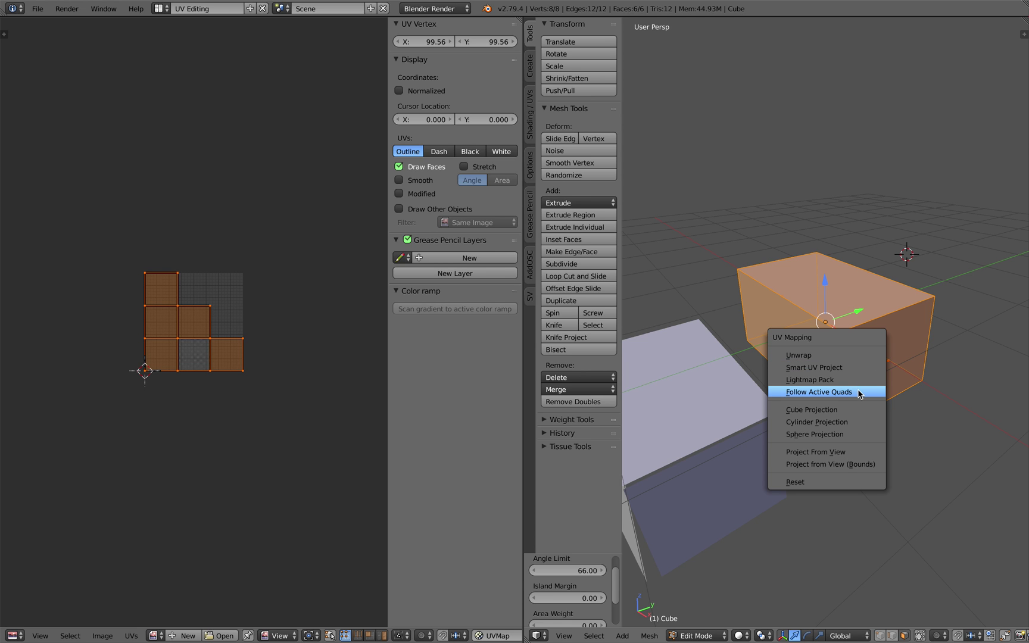
click(852, 392)
click(852, 424)
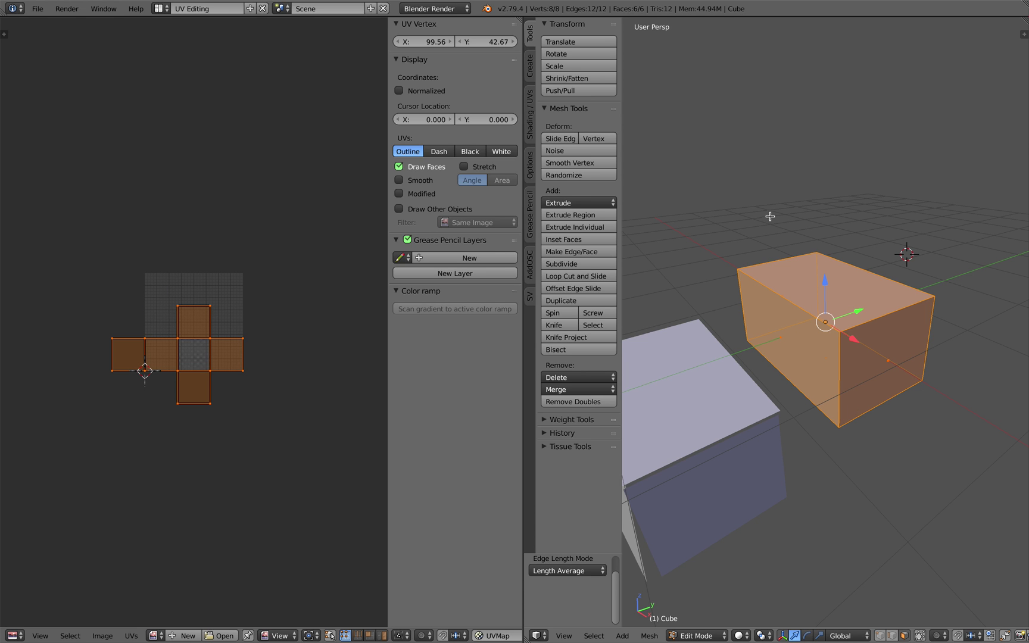
middle_drag(846, 336, 847, 340)
key(Tab)
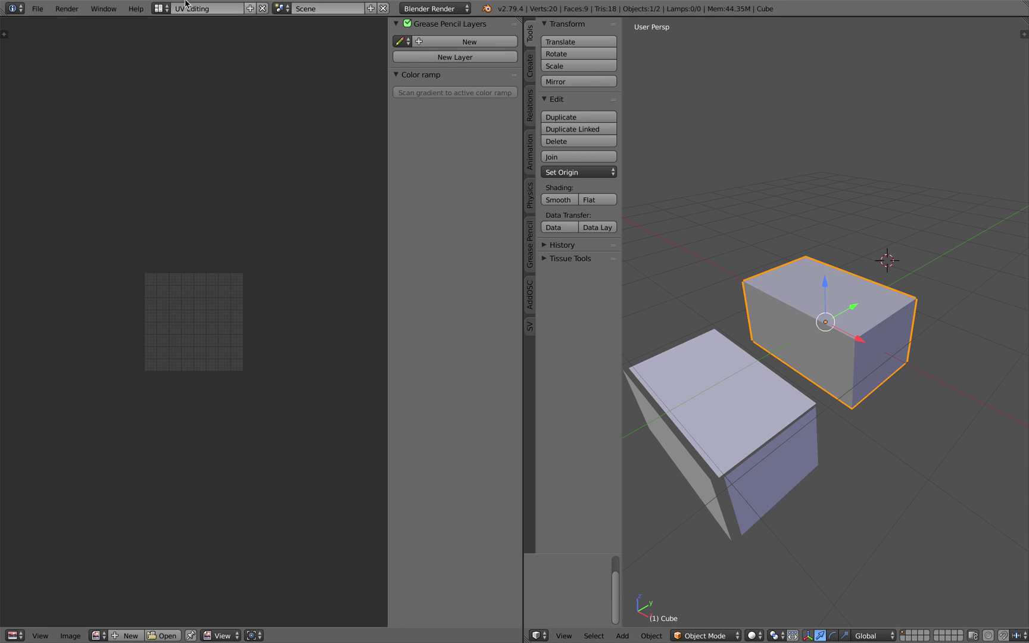
Step: Apply the cube's rotation and scale in the Default layout, then return to UV Editing
click(160, 8)
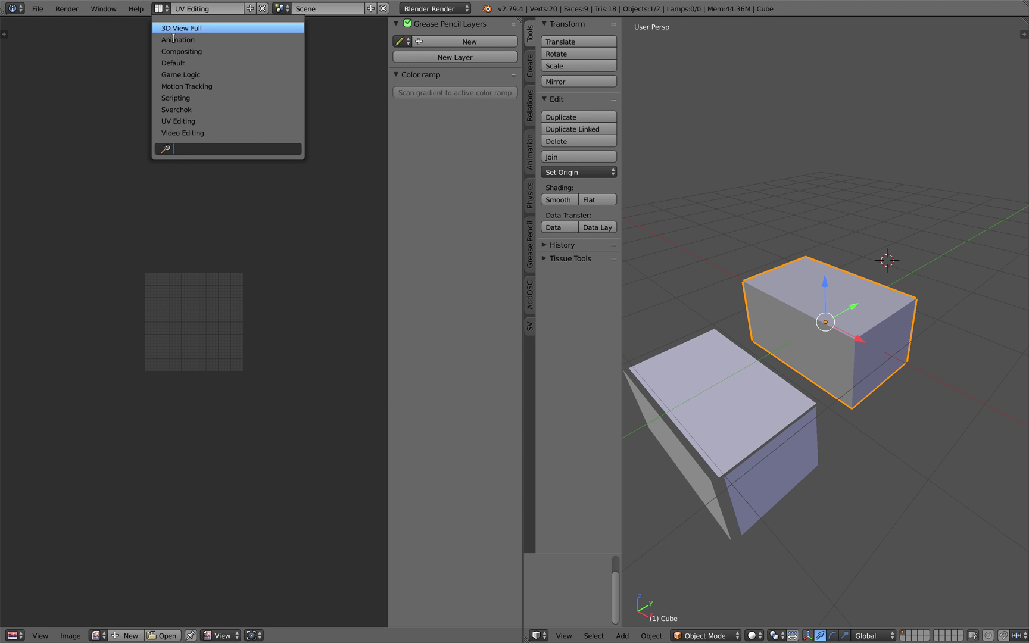
click(173, 62)
middle_drag(550, 281, 553, 284)
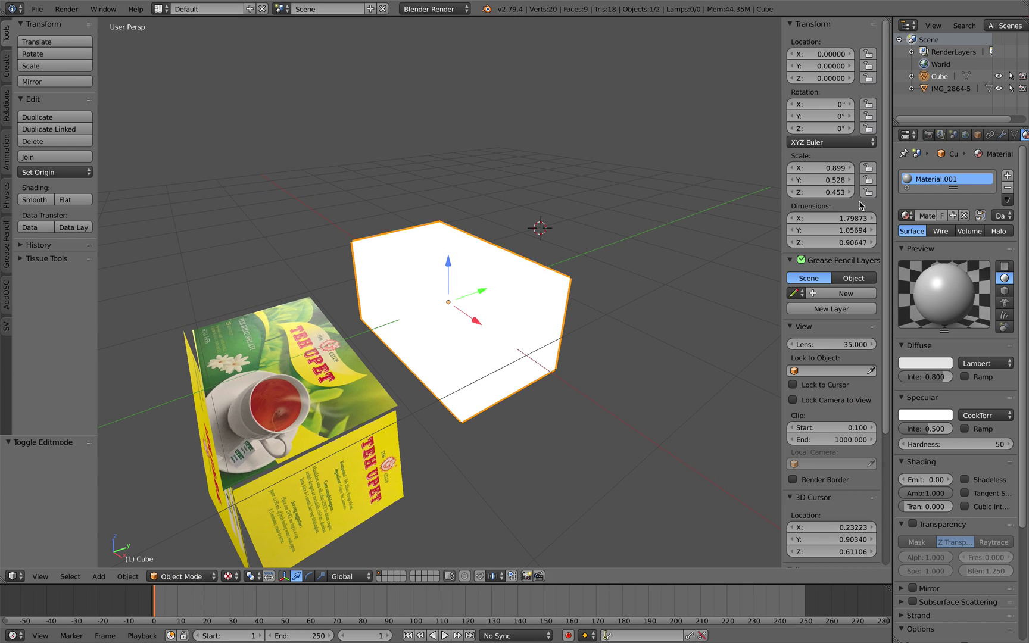
key(ctrl+a)
click(573, 242)
key(ctrl+a)
click(572, 241)
key(ctrl+a)
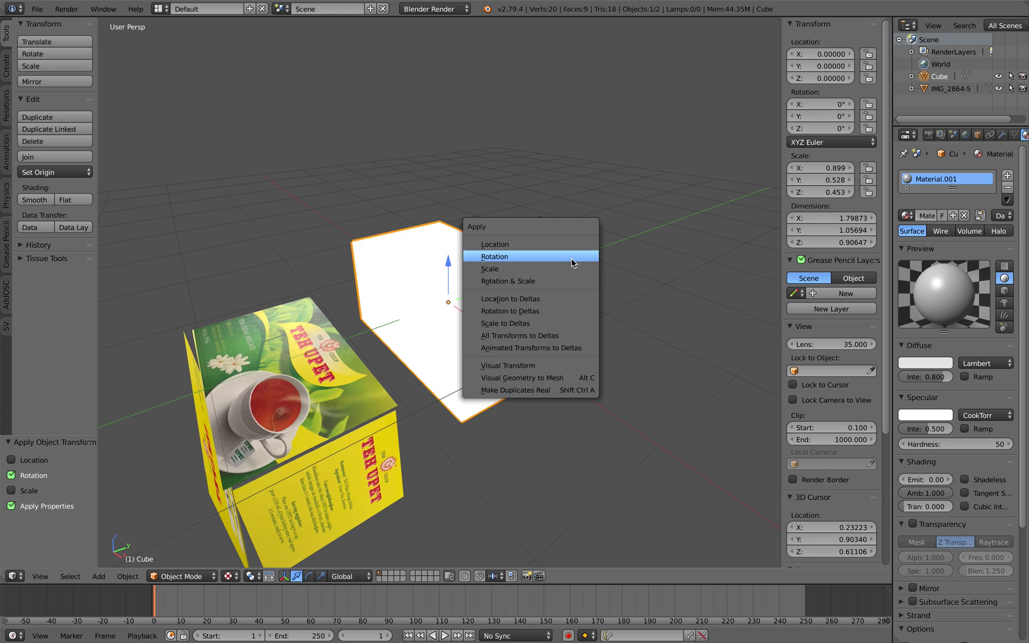
click(572, 269)
middle_drag(550, 281, 555, 277)
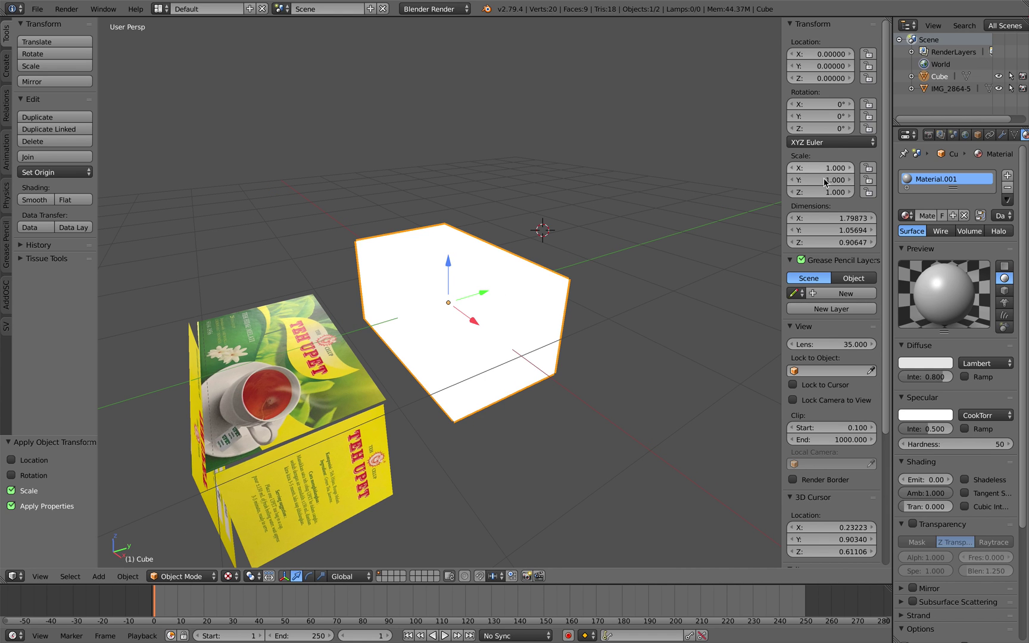
click(172, 27)
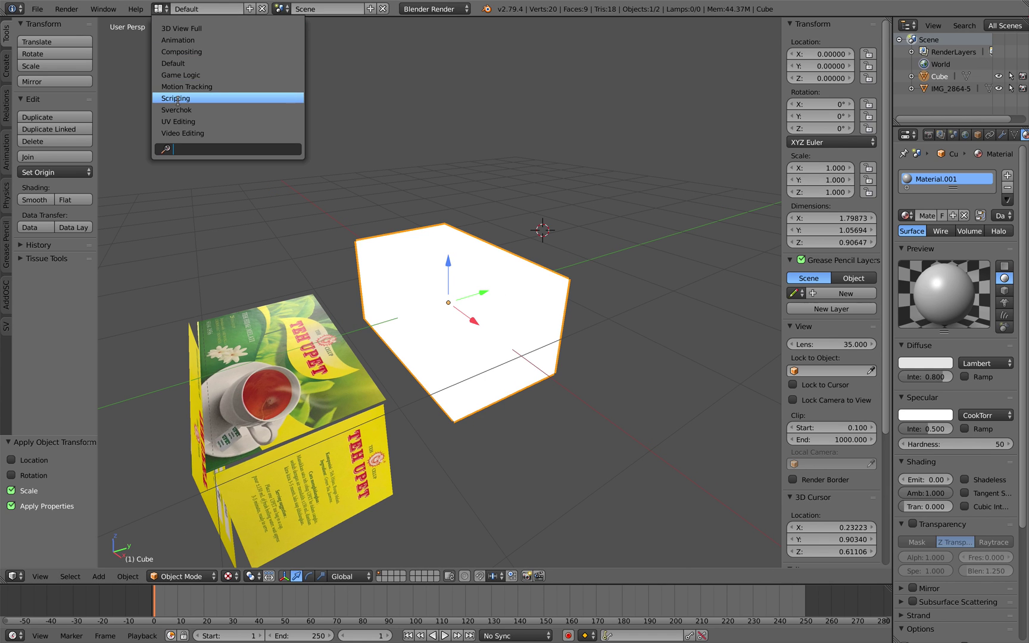
click(179, 122)
Step: In Edit Mode, run Unwrap, Smart UV Project, then Follow Active Quads on all faces
key(Tab)
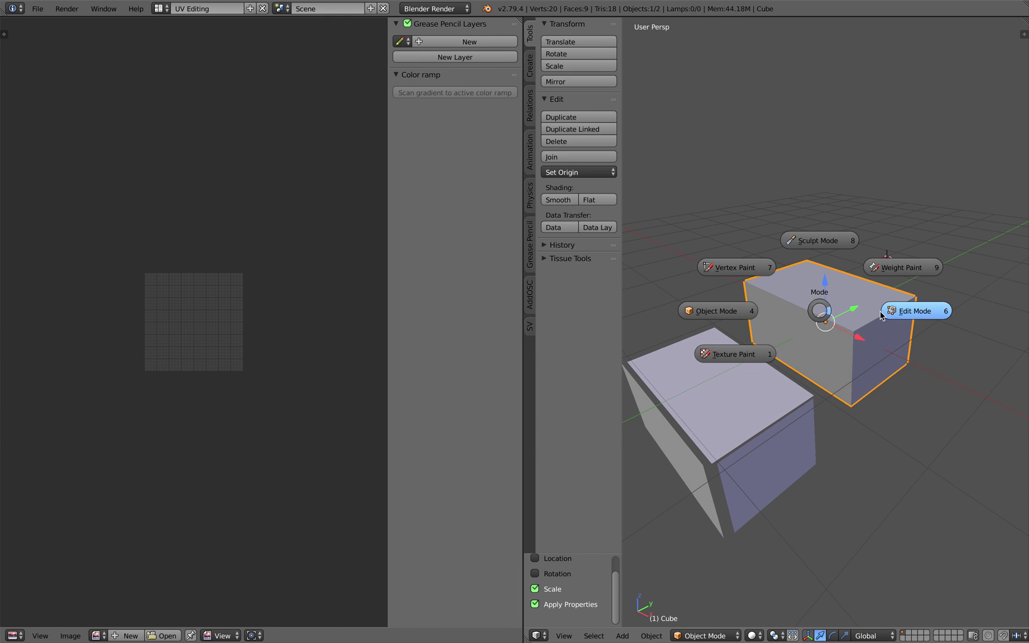
click(881, 314)
key(a)
key(a)
key(u)
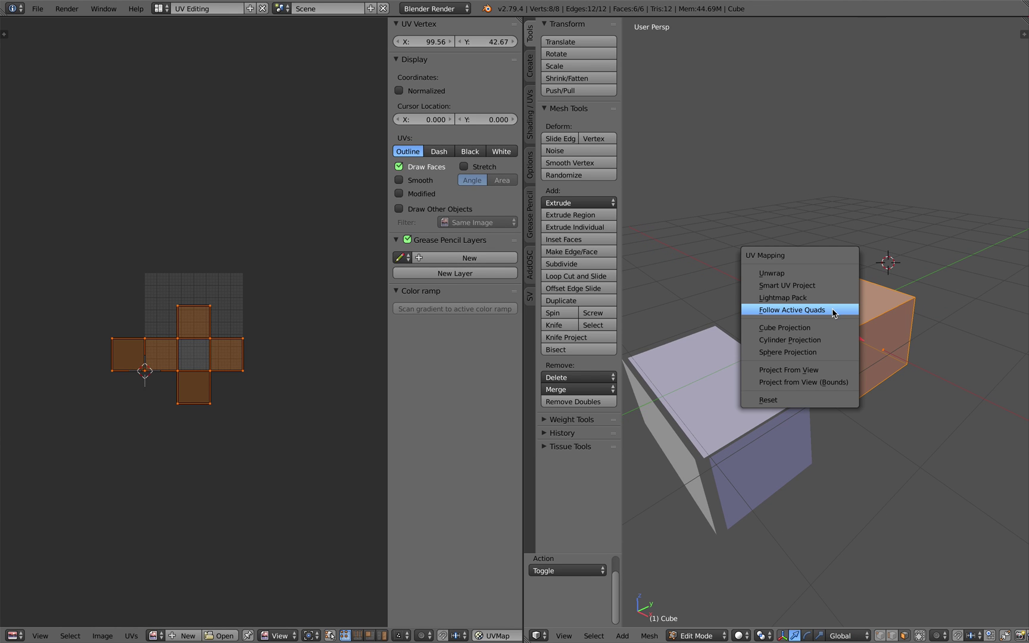
click(828, 275)
key(u)
click(836, 295)
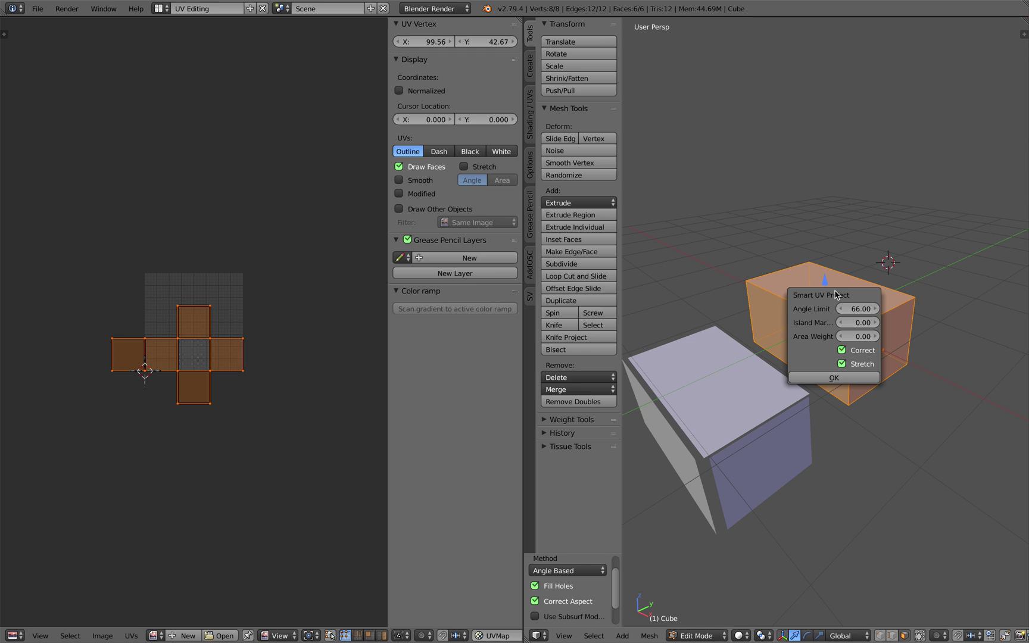
click(843, 377)
key(u)
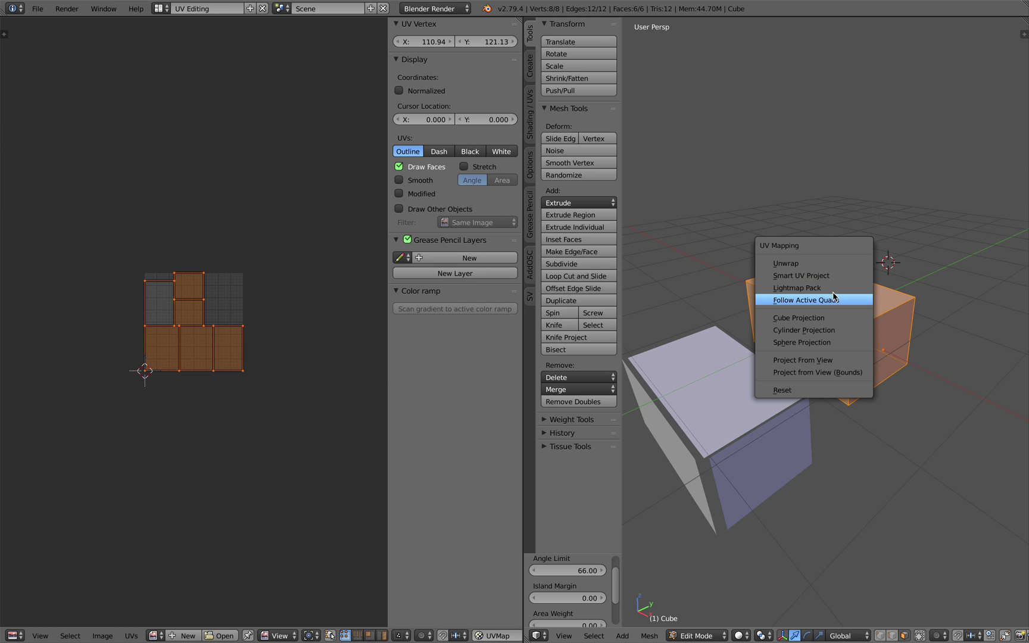
click(826, 302)
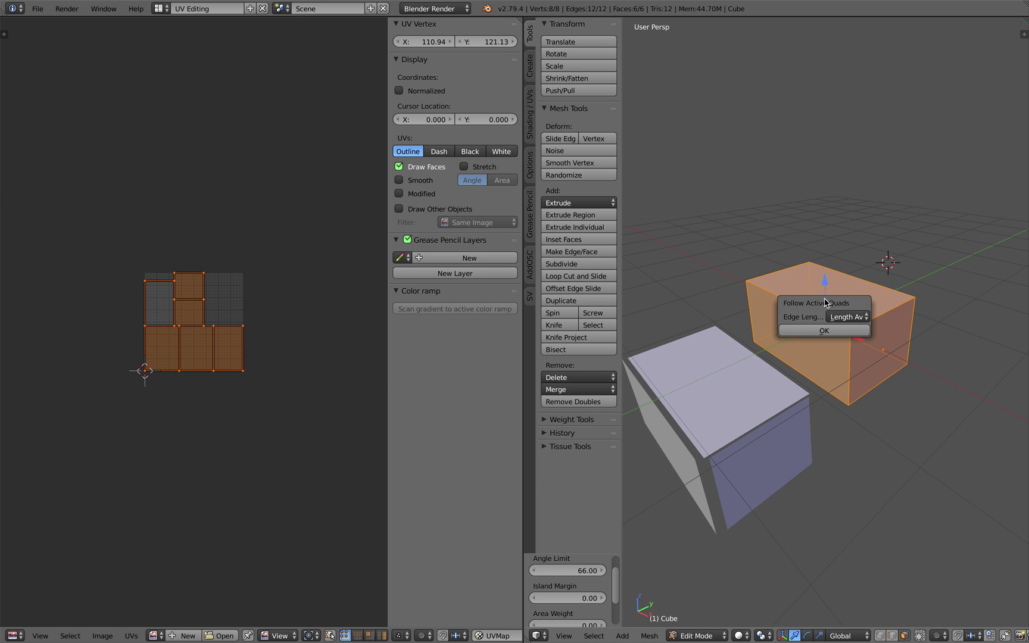
click(825, 333)
scroll(232, 319, up, 1)
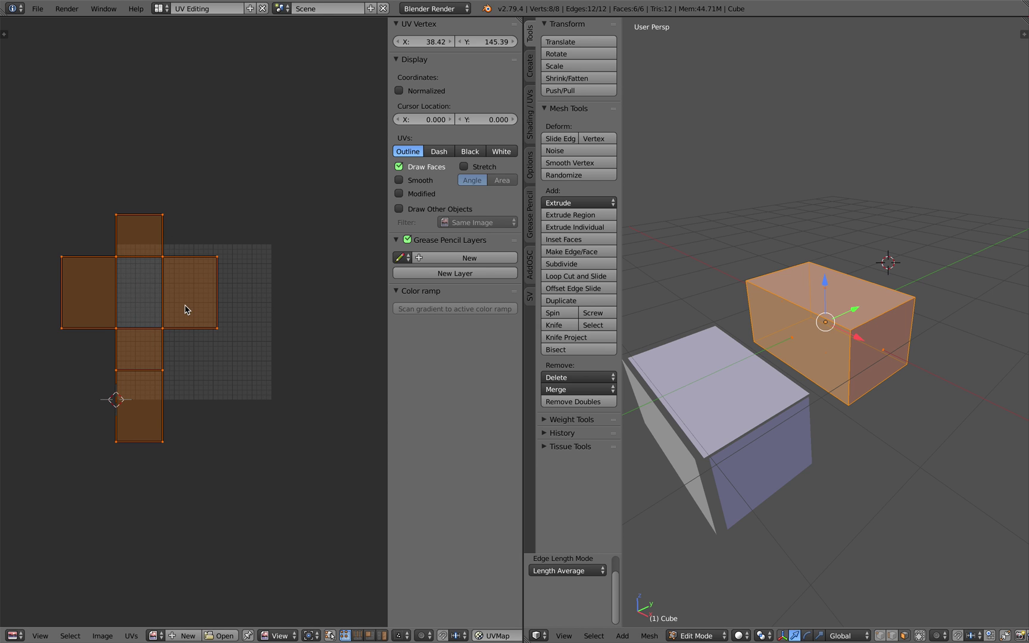
scroll(189, 305, up, 1)
scroll(232, 305, down, 1)
Step: Scale and move the UV island to fill the grid, then exit Edit Mode
key(a)
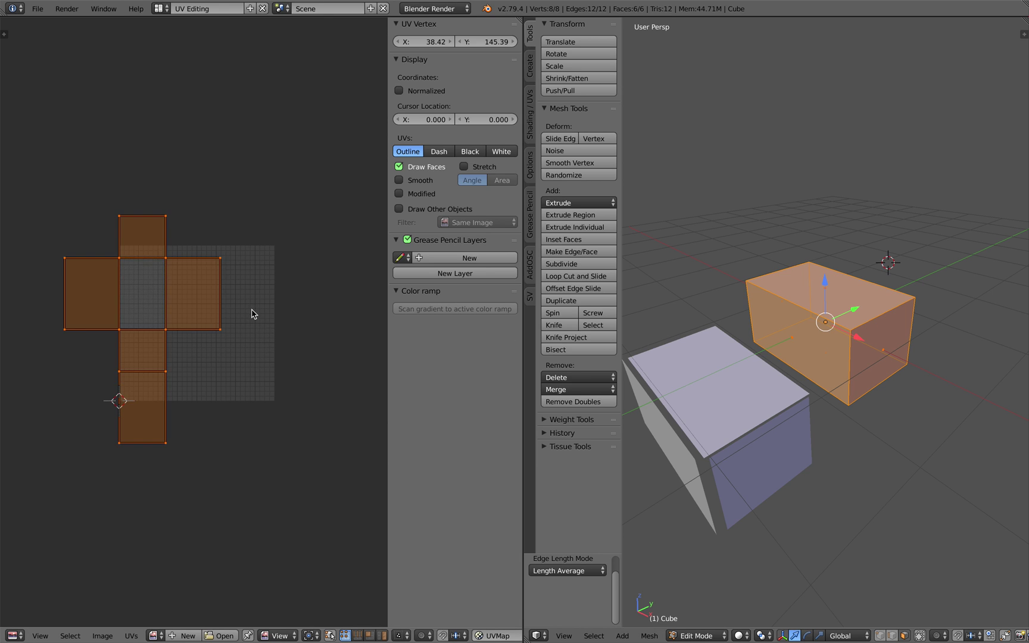
key(a)
key(s)
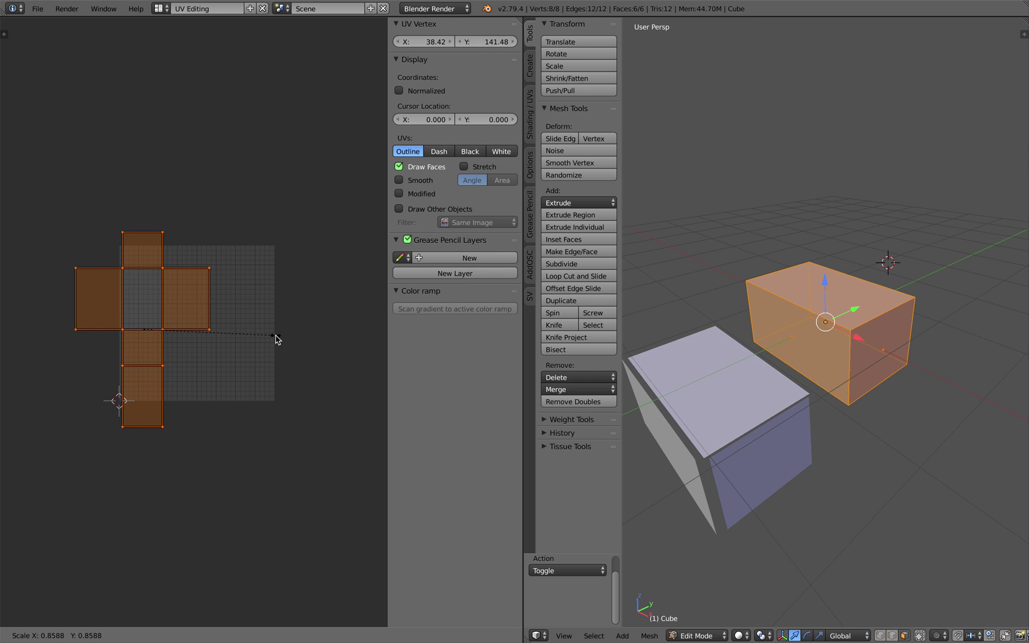
click(241, 337)
key(g)
click(286, 329)
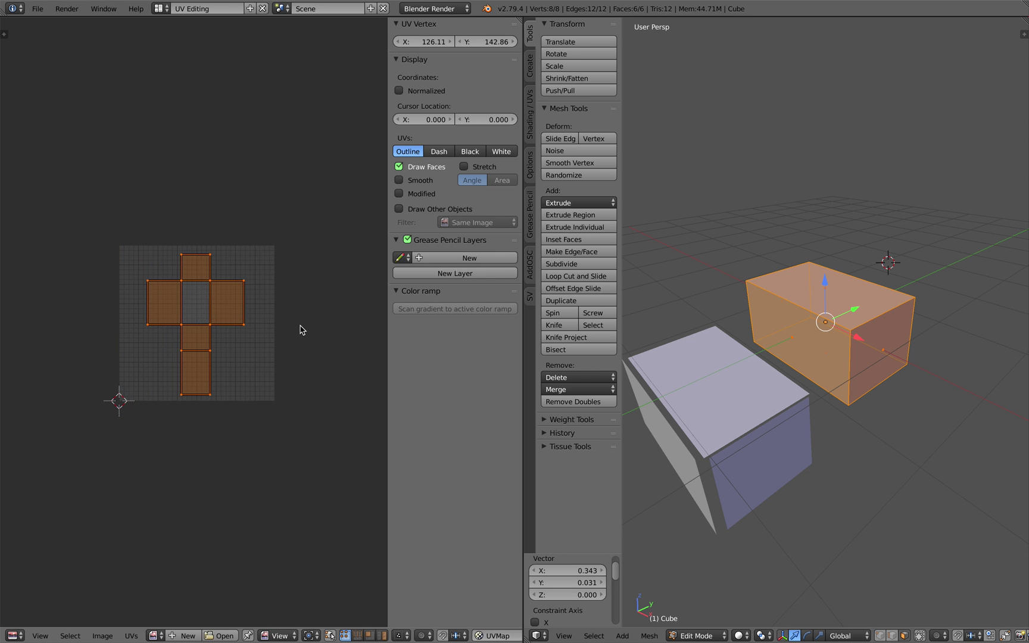
key(s)
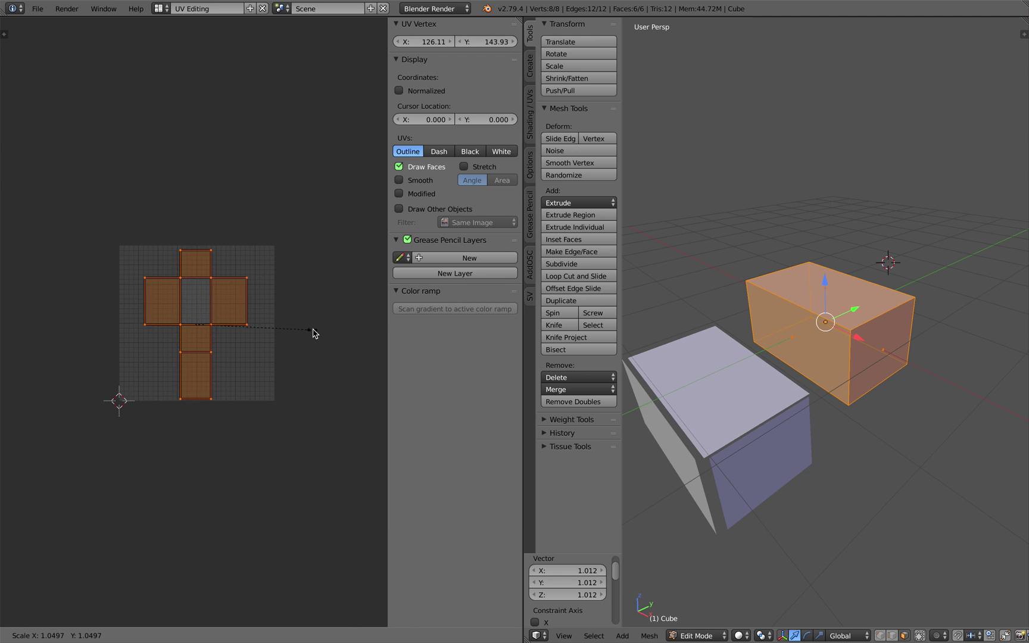
click(317, 332)
key(g)
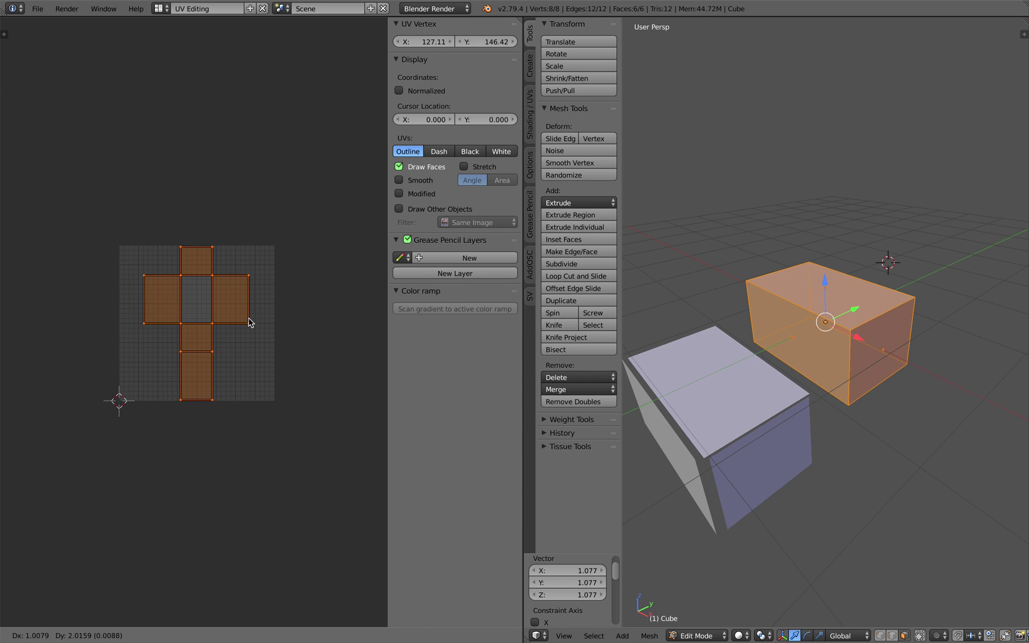
click(250, 324)
scroll(249, 324, up, 1)
scroll(261, 325, up, 1)
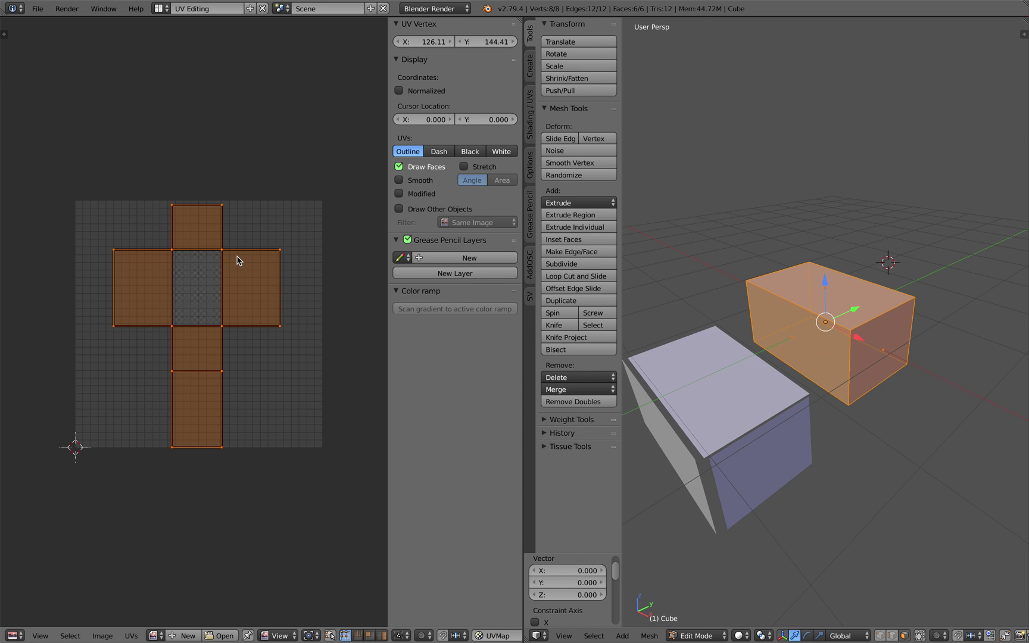
key(g)
click(253, 266)
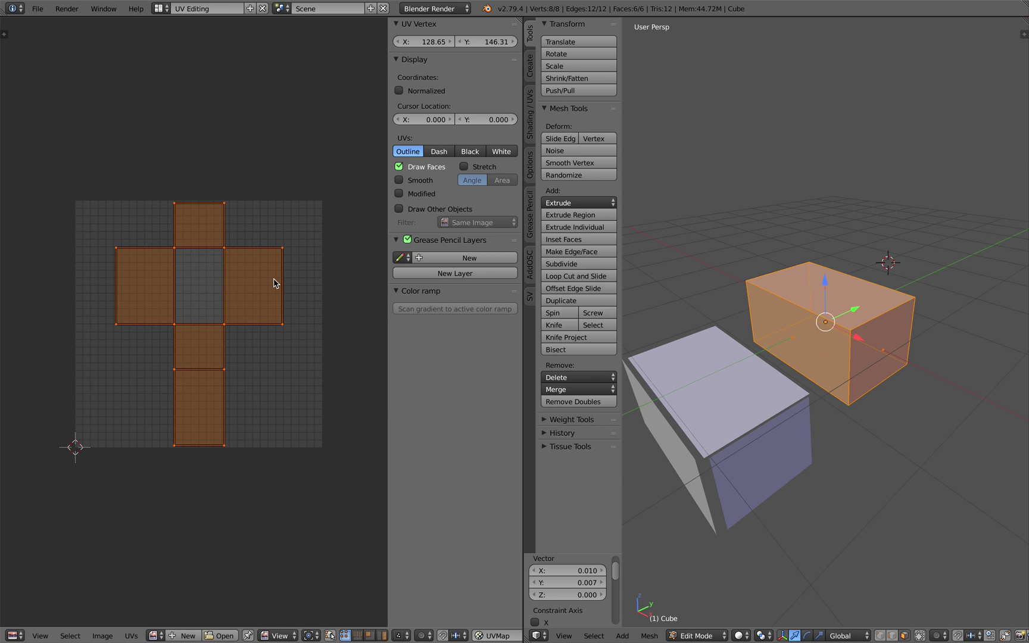
key(Tab)
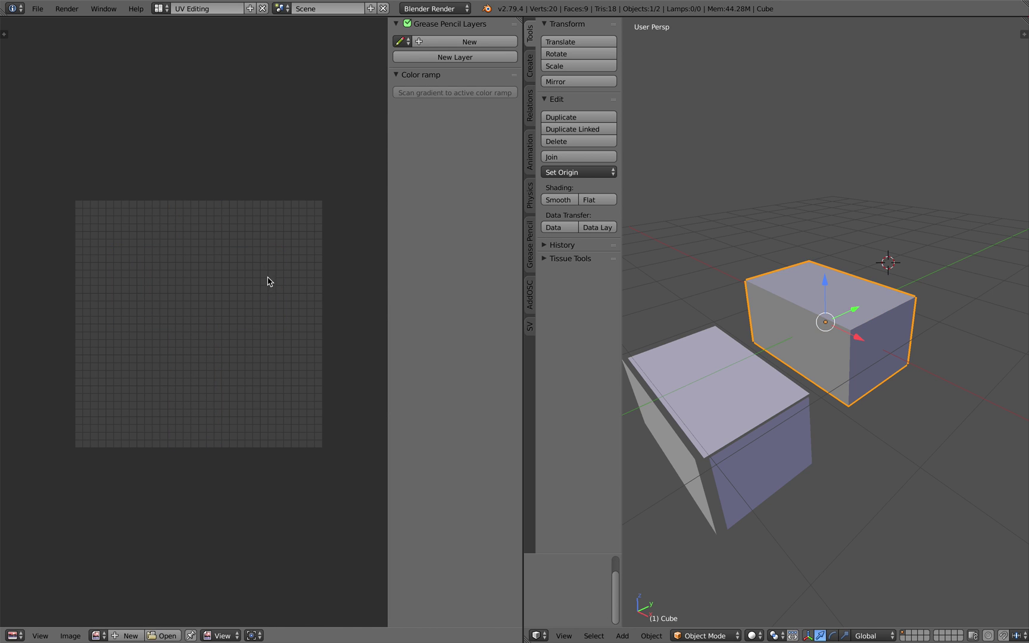
Step: Export the cube's UV layout via UVs > Export UV Layout as uv_layout.png on the Desktop
key(Tab)
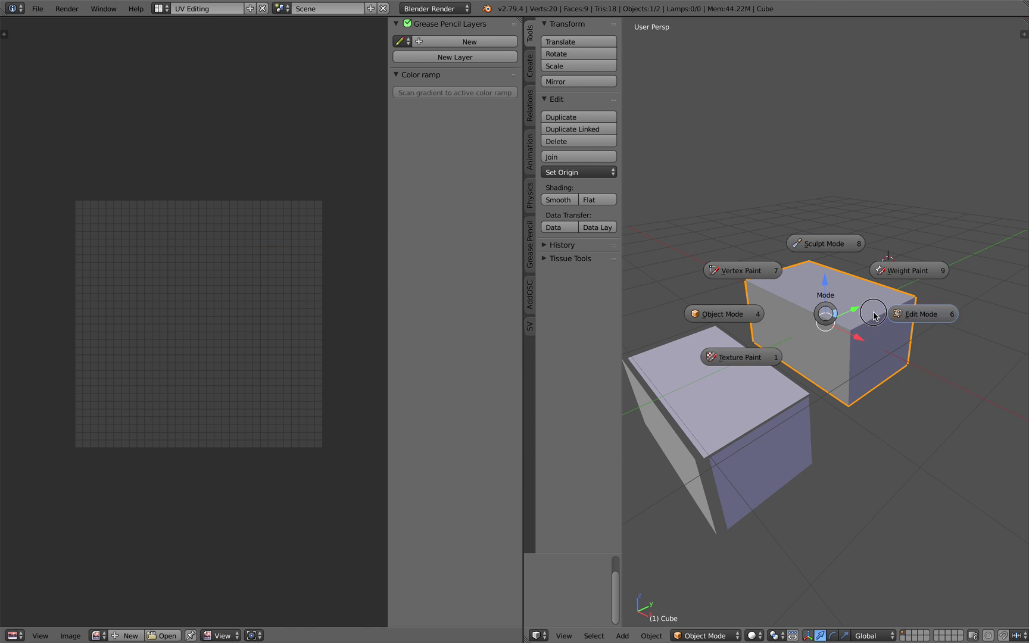
key(a)
click(94, 639)
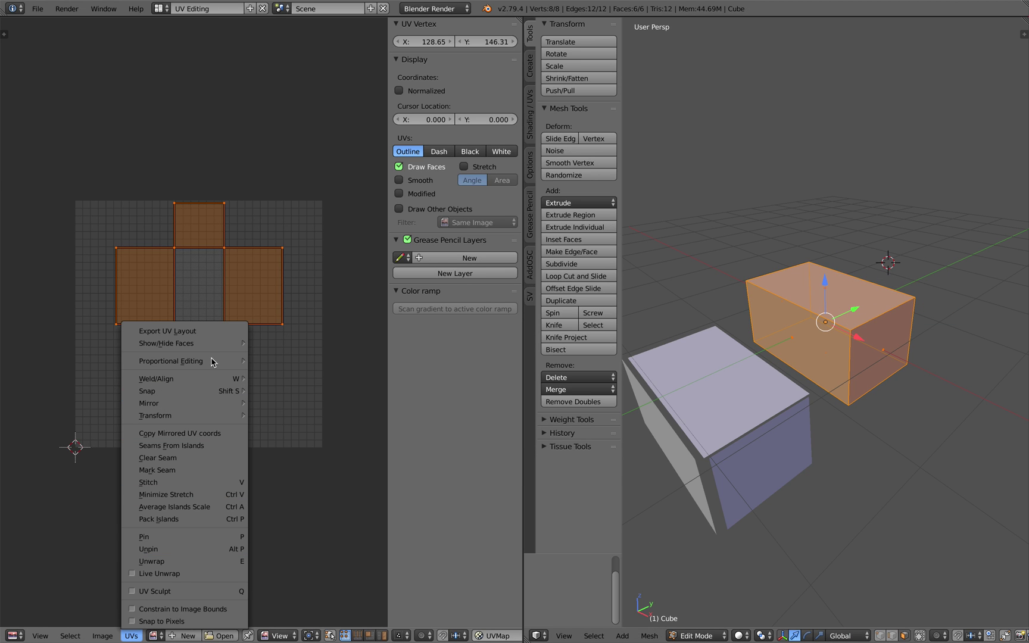
click(186, 331)
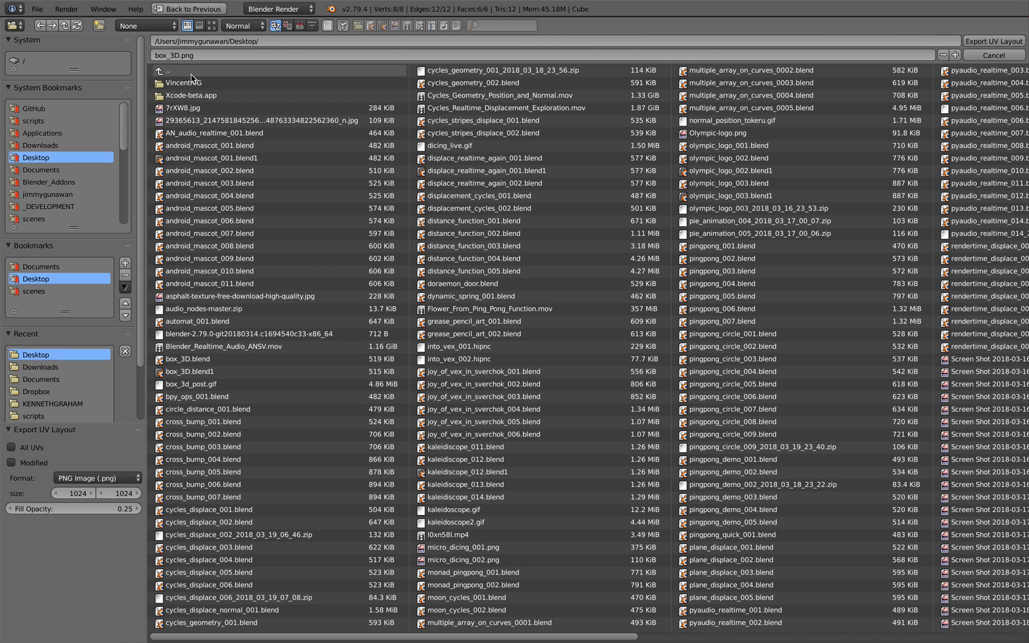
click(175, 55)
text(uv_layout)
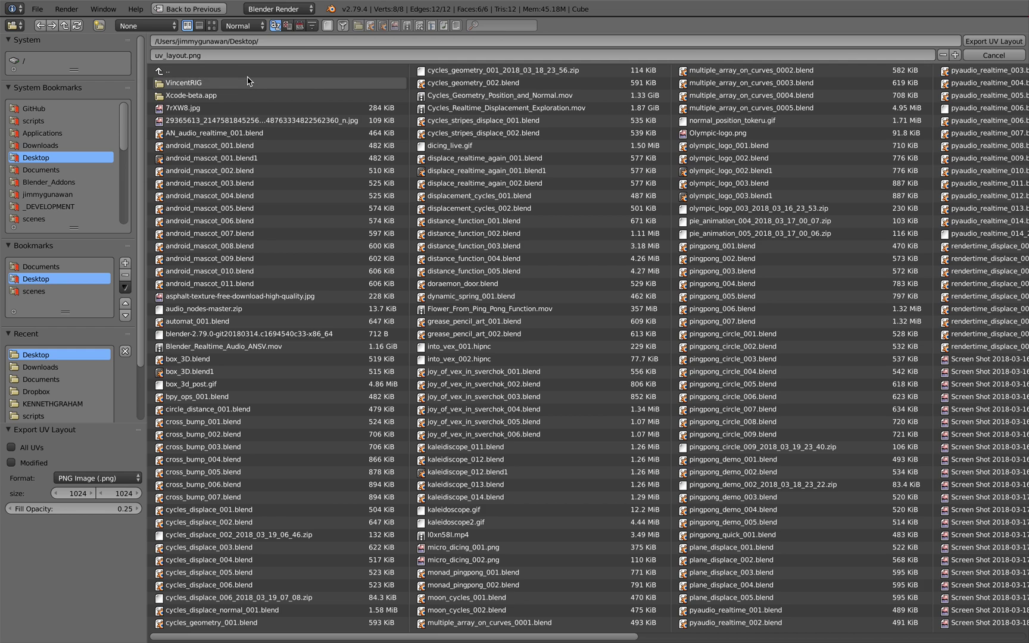
click(993, 41)
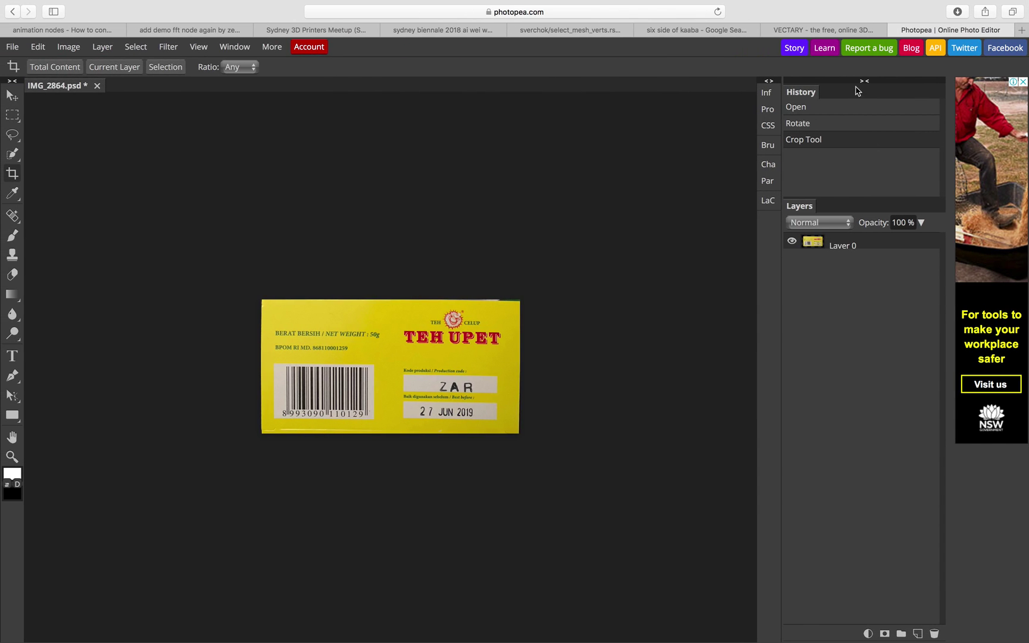
Step: Close the box photo without saving and drag uv_layout.png from the Desktop into Photopea
click(97, 86)
click(626, 347)
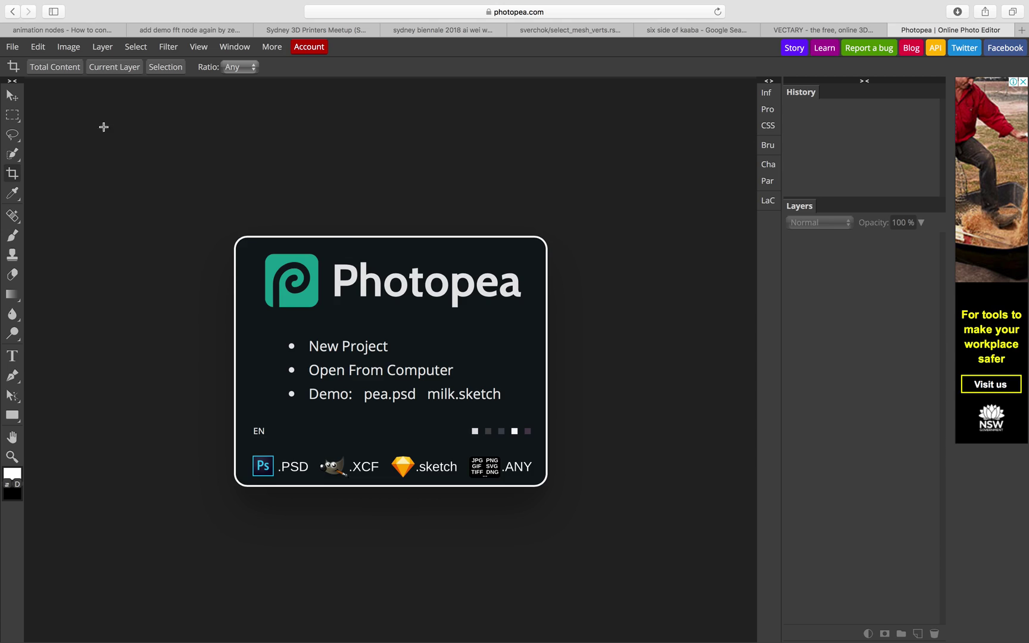
key(super+Tab)
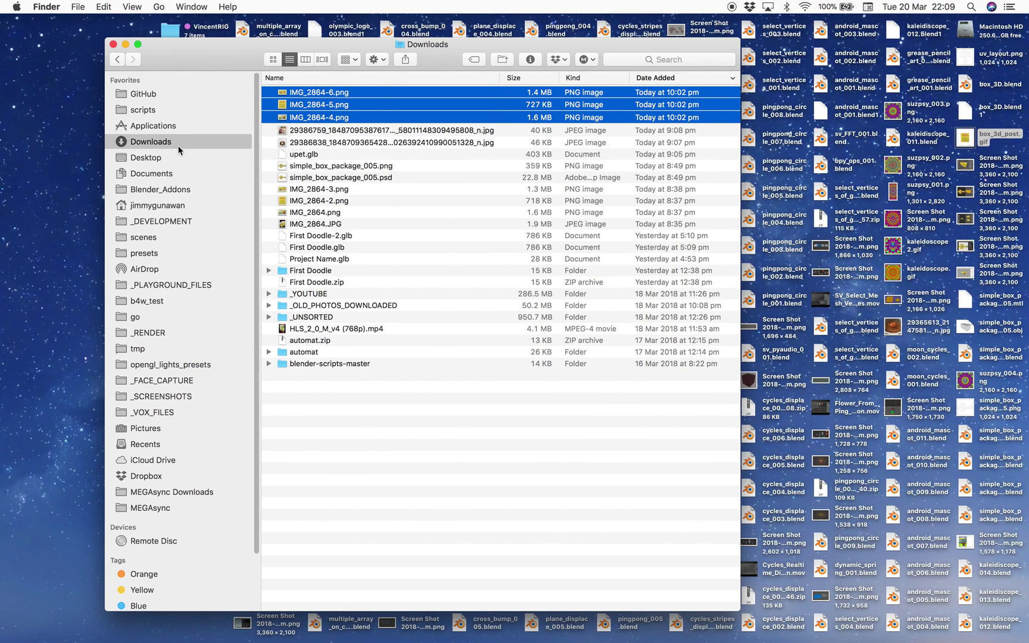
click(145, 157)
mouse_move(314, 91)
mouse_down()
mouse_move(444, 186)
mouse_move(447, 216)
mouse_up()
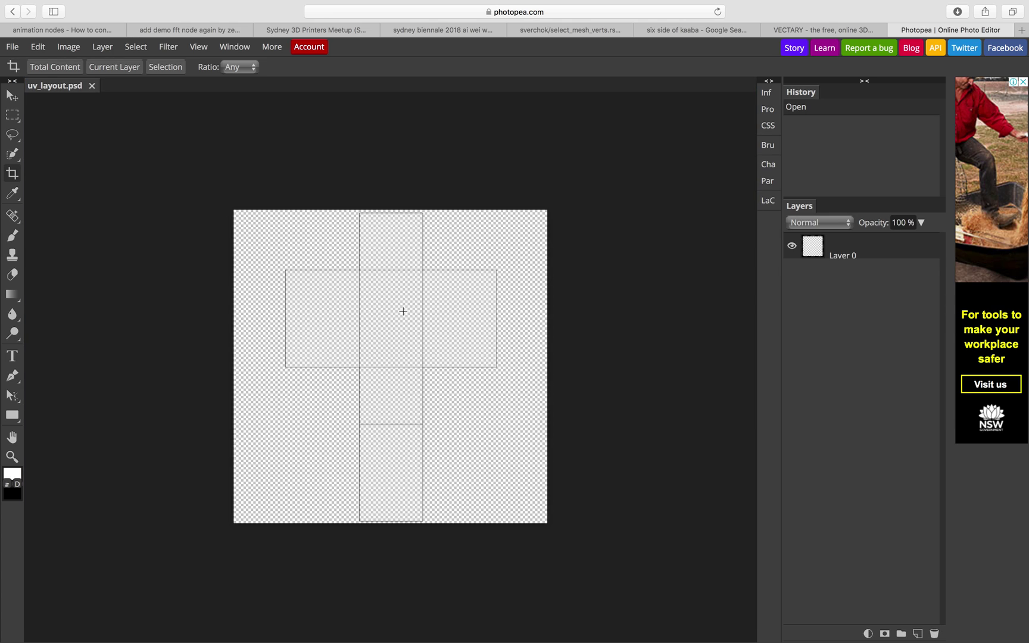
Step: Drag IMG_2864-6 from Downloads onto the Photopea canvas
key(super+Tab)
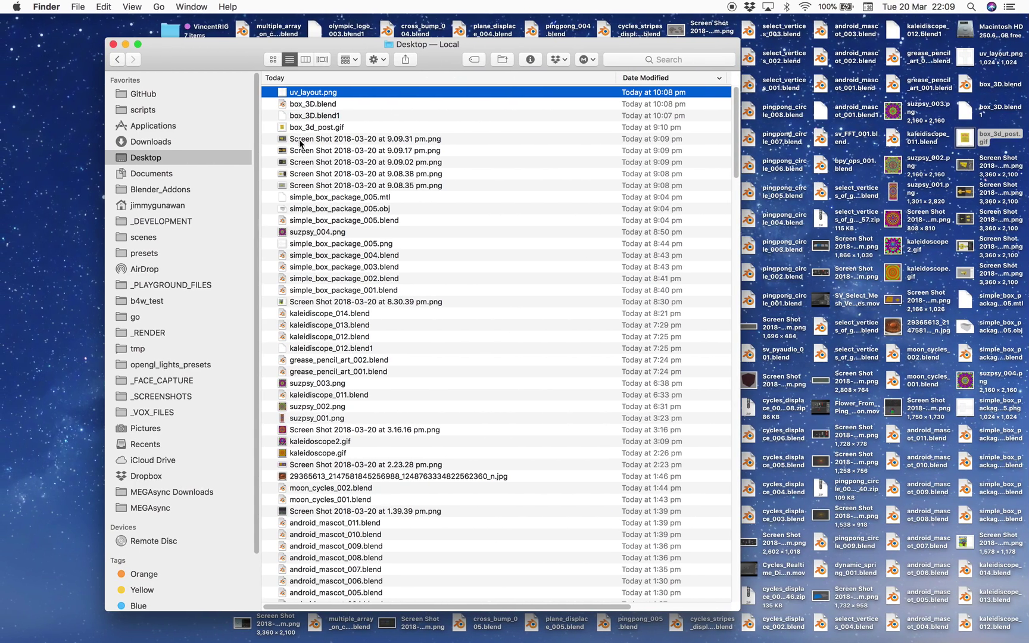
click(306, 140)
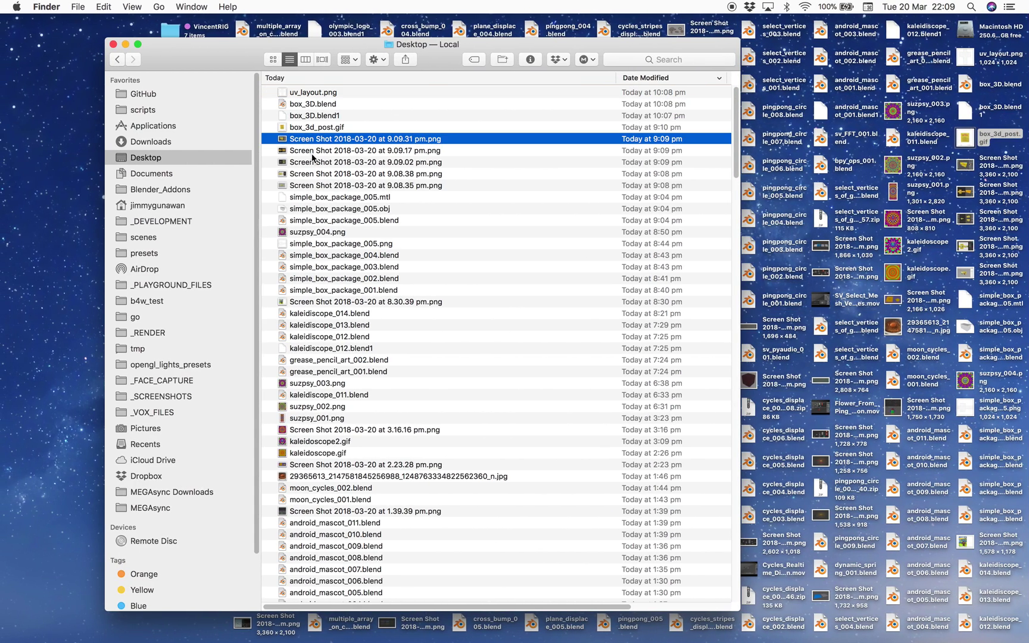
click(179, 174)
click(170, 142)
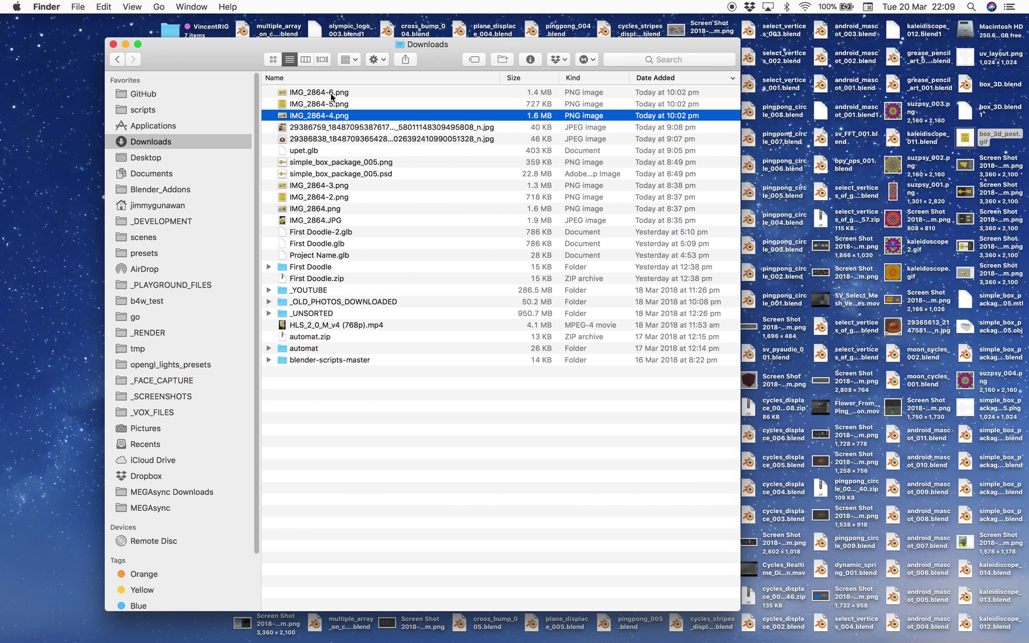
drag(320, 92, 693, 275)
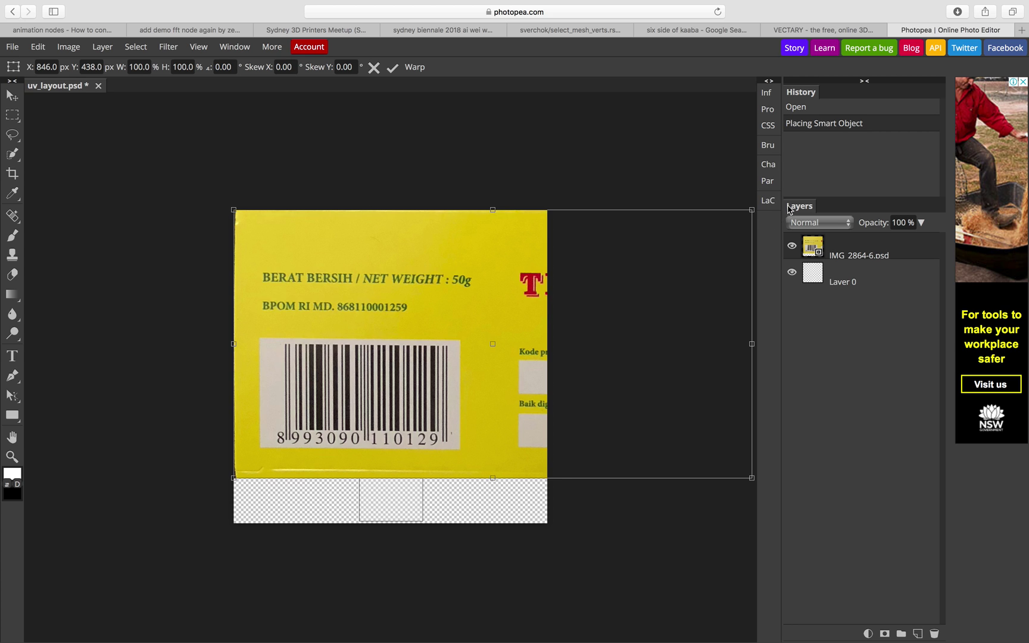
Step: Scale, rotate 90° and fit the barcode label into the layout's centre cell
drag(752, 209, 396, 391)
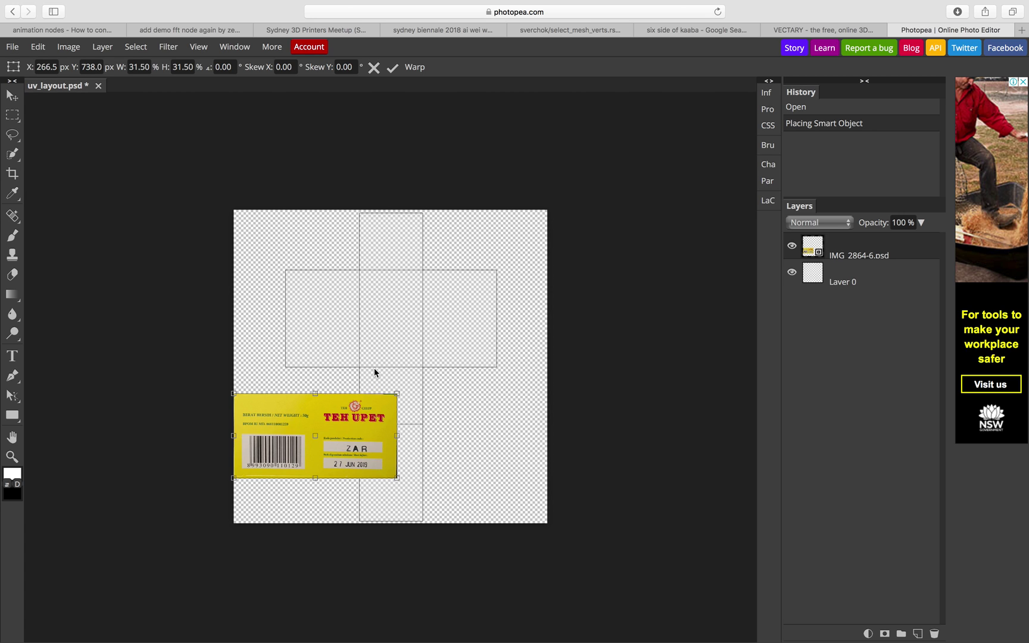
drag(363, 387, 372, 483)
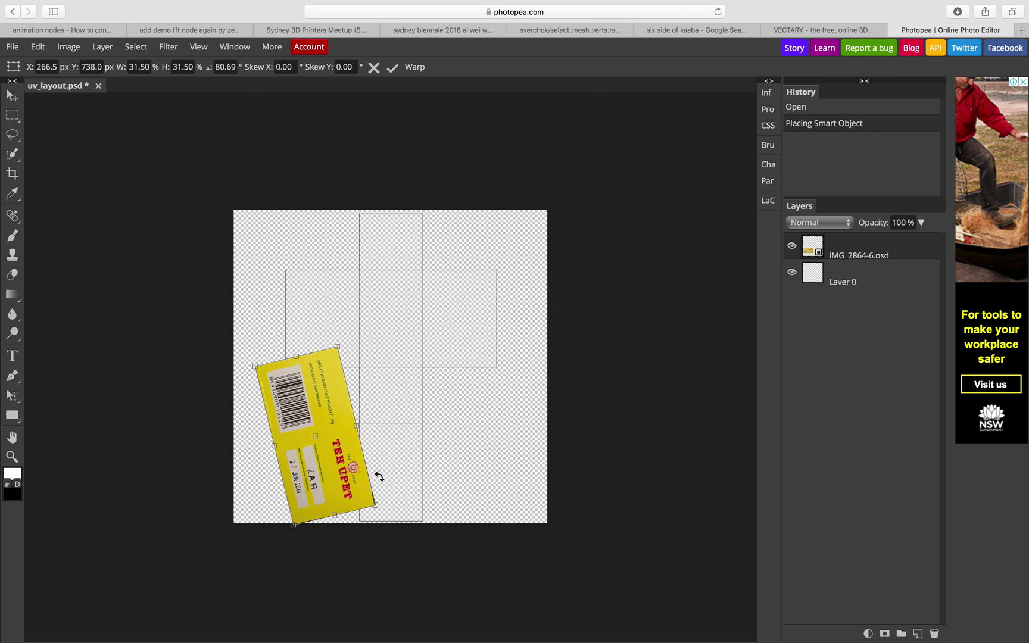
drag(332, 437, 413, 345)
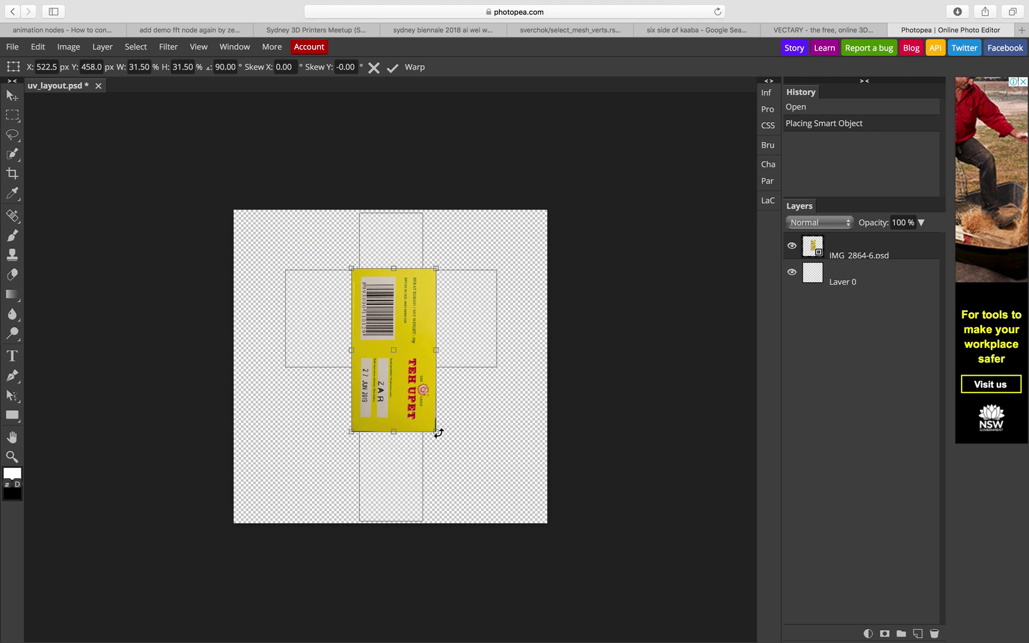
drag(437, 432, 403, 368)
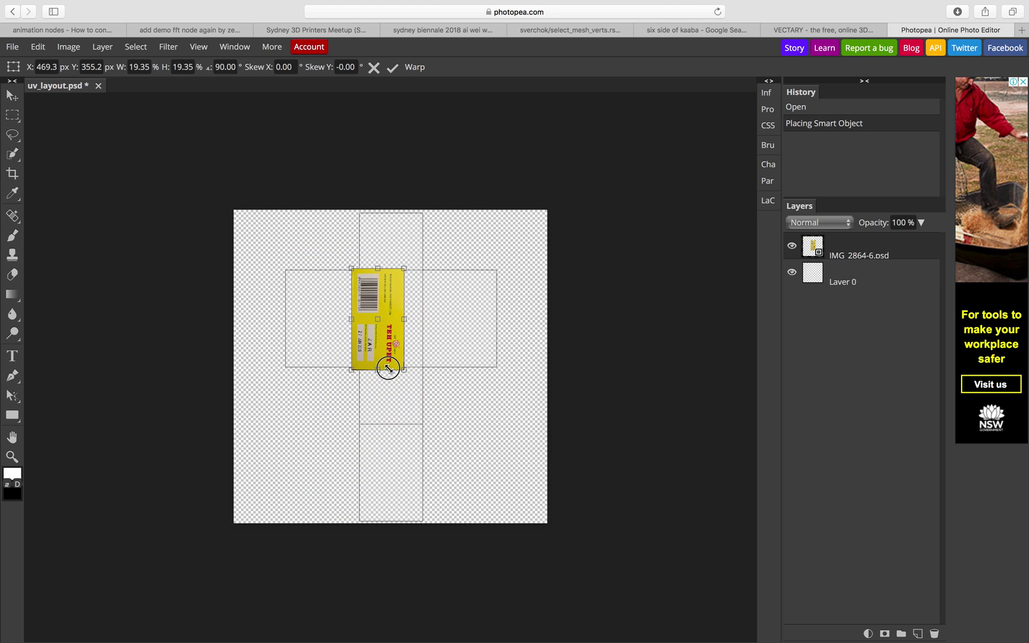
drag(381, 330, 392, 330)
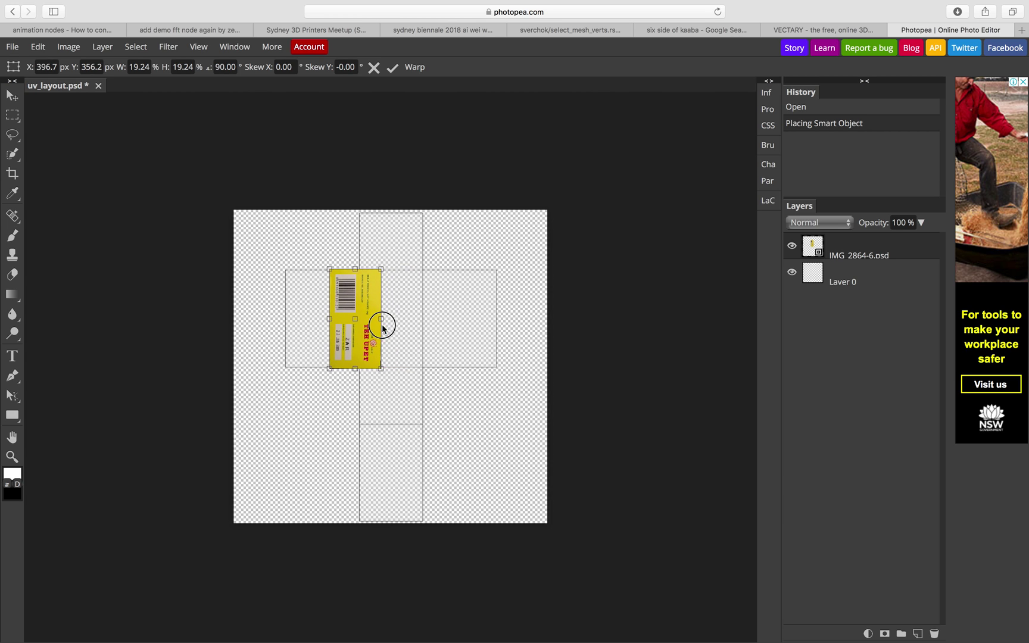
drag(413, 266, 470, 248)
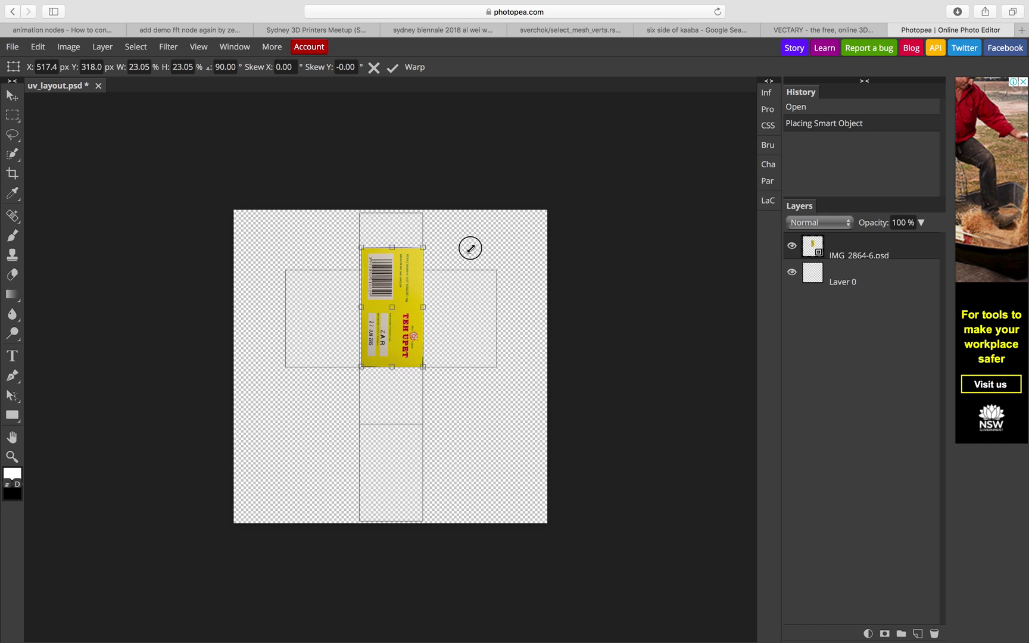
drag(406, 262, 427, 245)
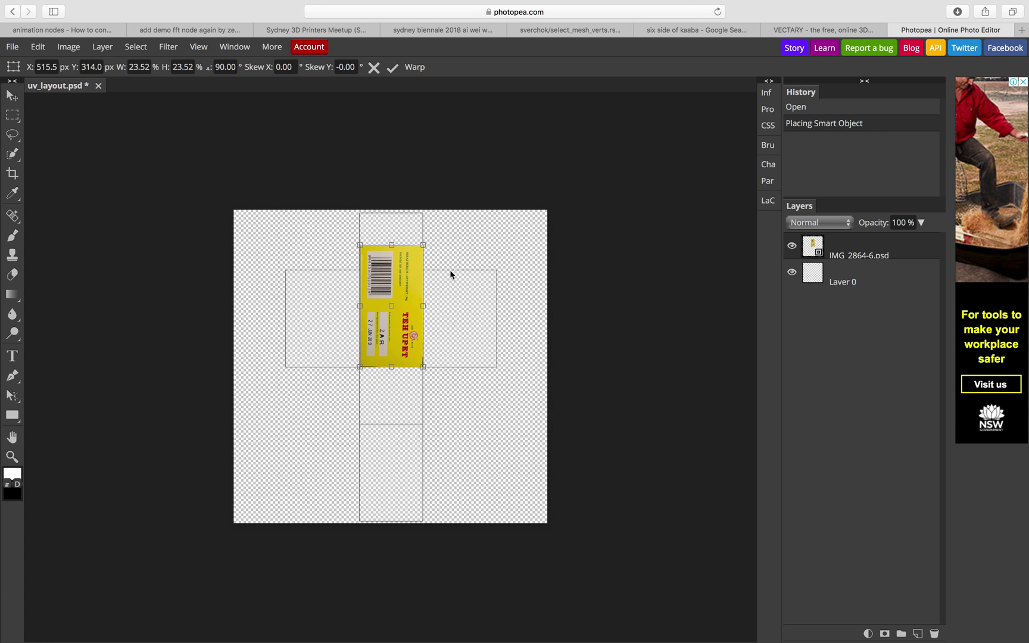
key(ctrl+plus)
drag(403, 215, 402, 214)
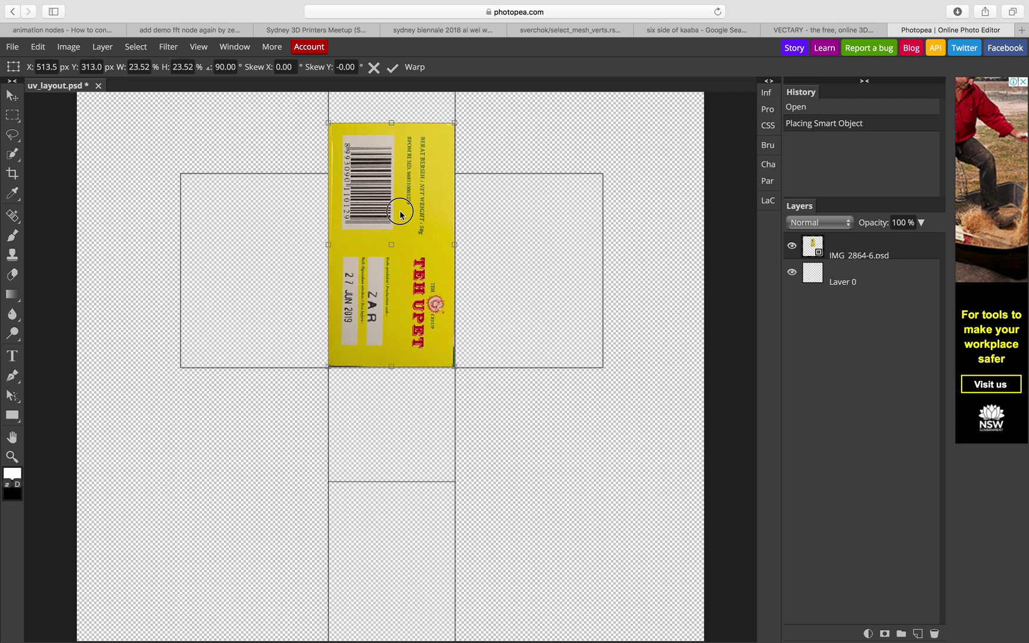
drag(453, 141, 455, 174)
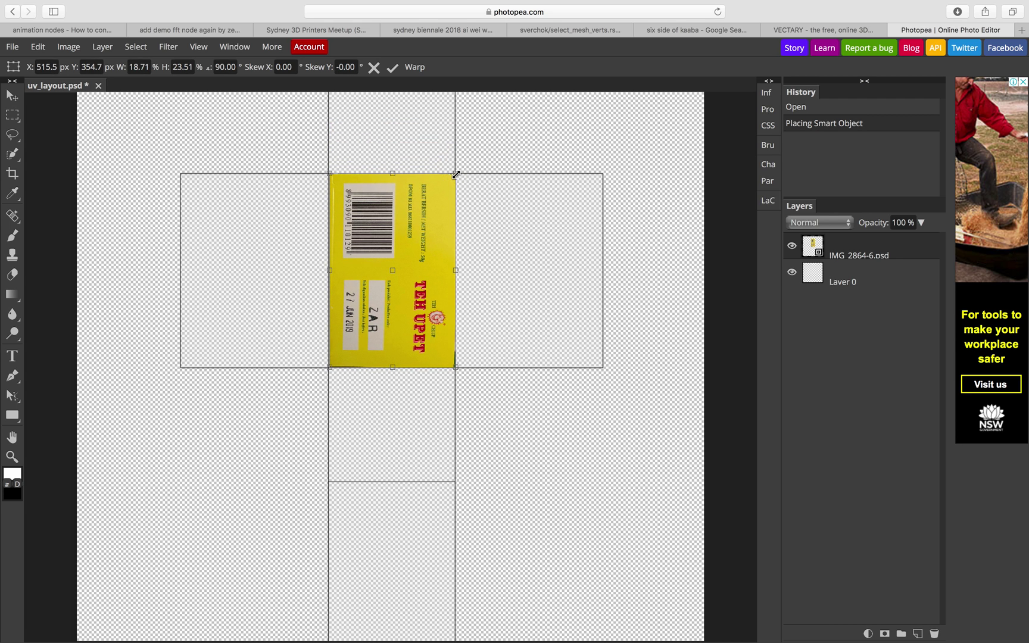
key(Return)
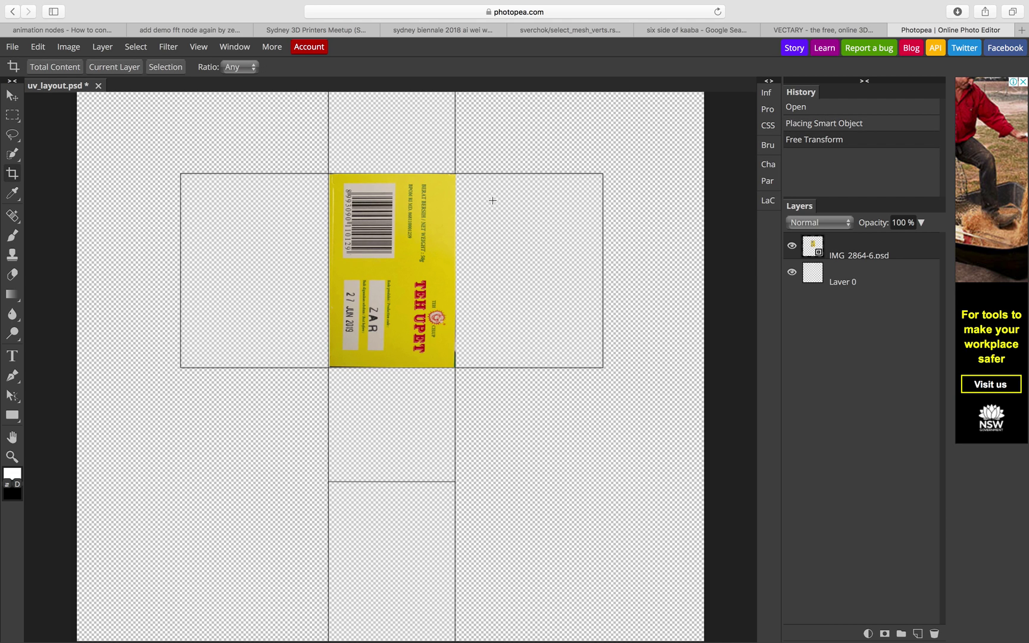
key(ctrl+0)
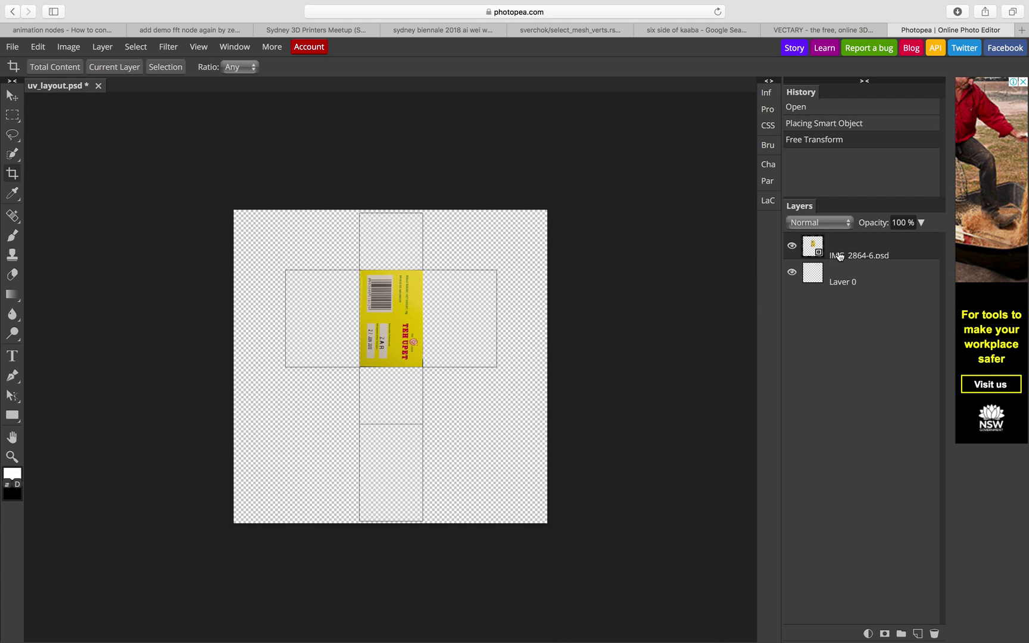
Step: Duplicate the barcode label layer and move the copy into the bottom cell
right_click(838, 256)
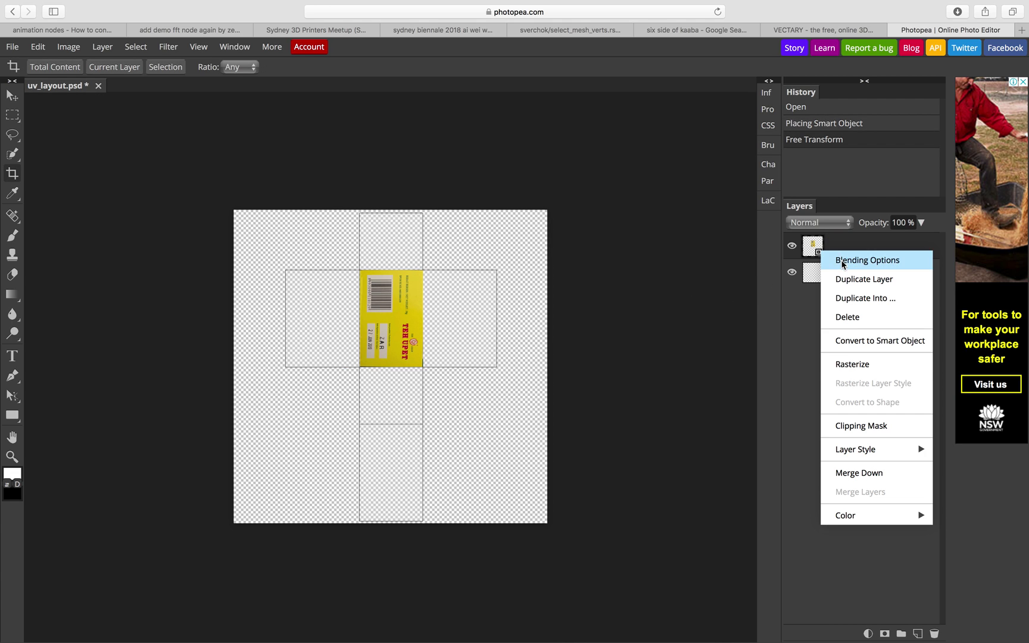
click(859, 290)
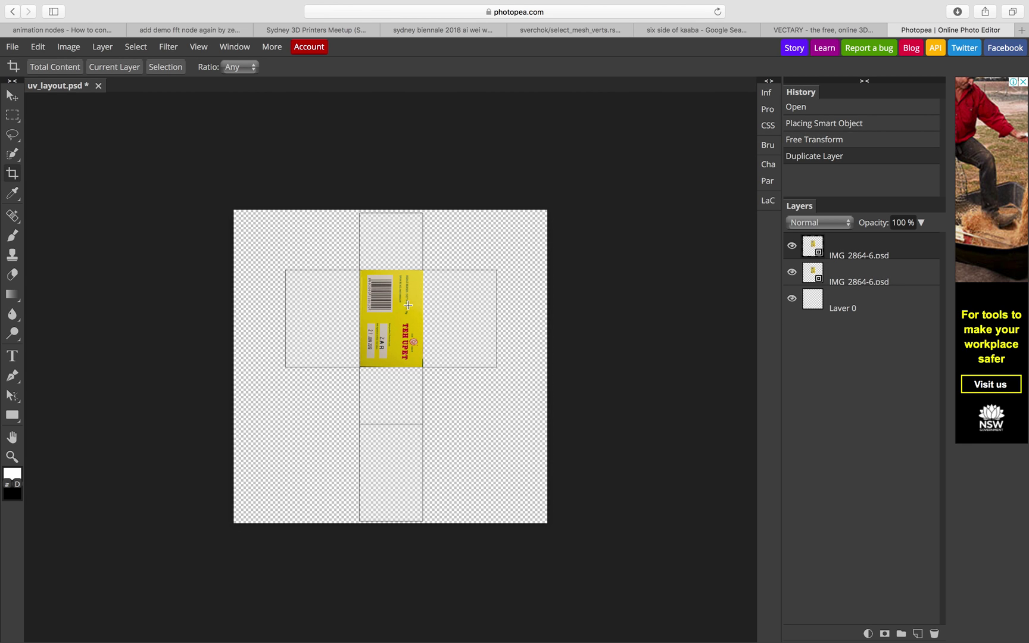
click(13, 95)
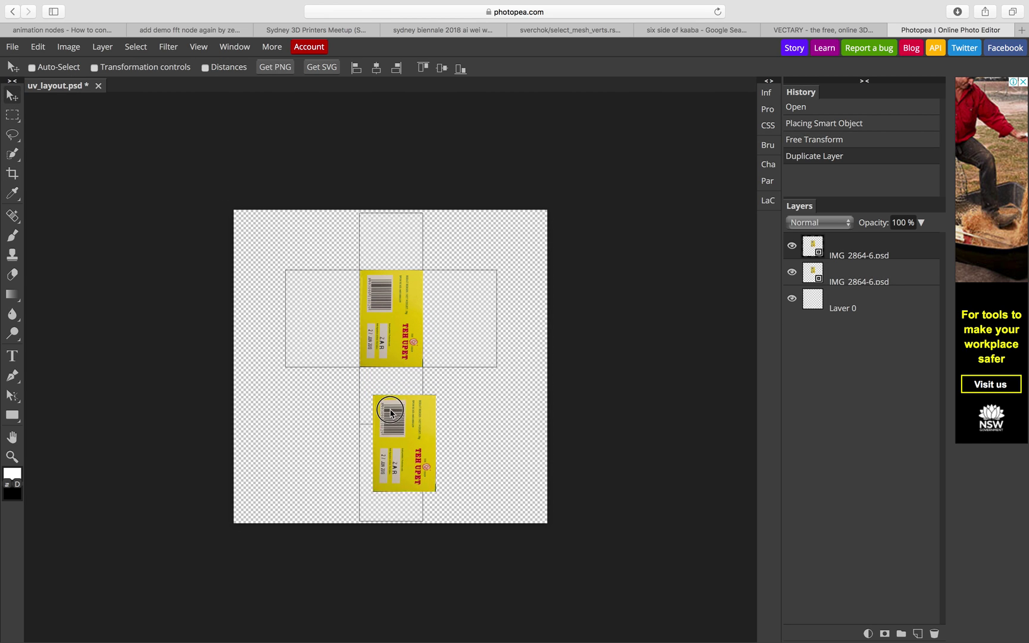
drag(378, 285, 378, 438)
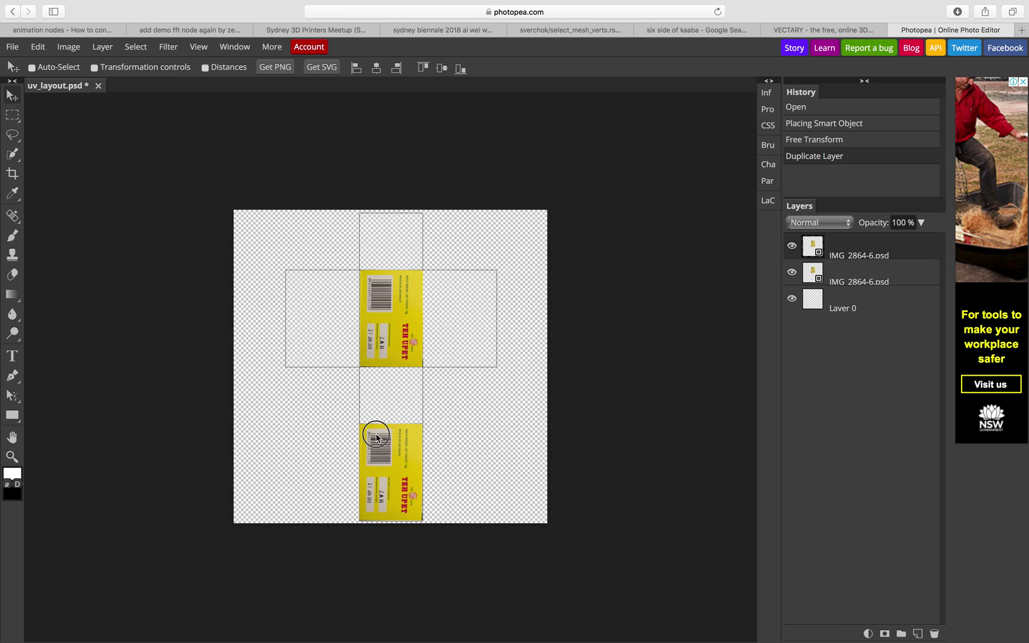
Step: Preview IMG_2864-5 and drag the ingredients photo into the Photopea layout
key(super+Tab)
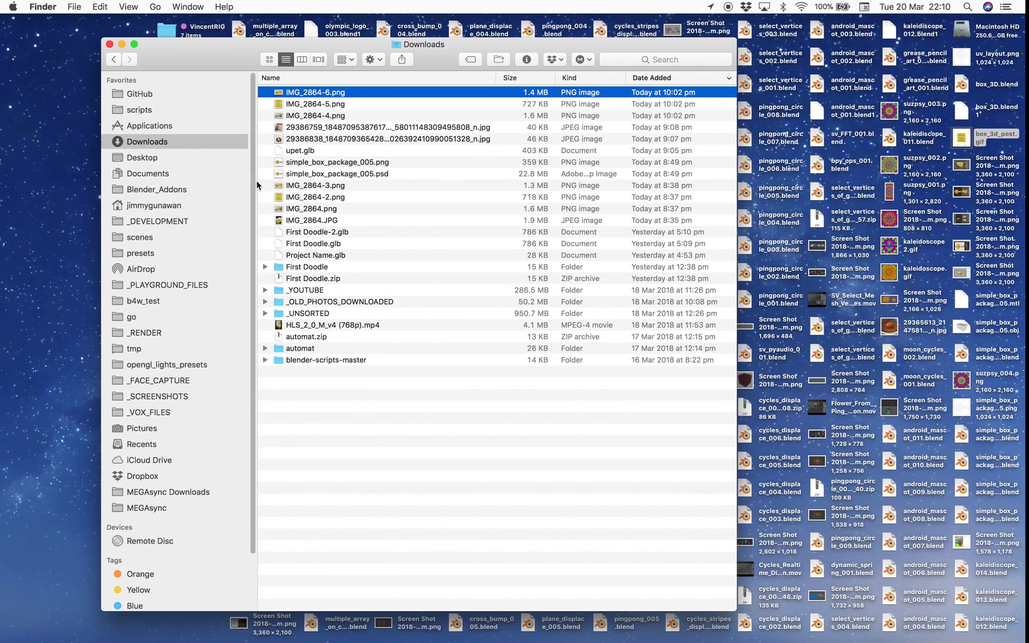
click(319, 104)
key(space)
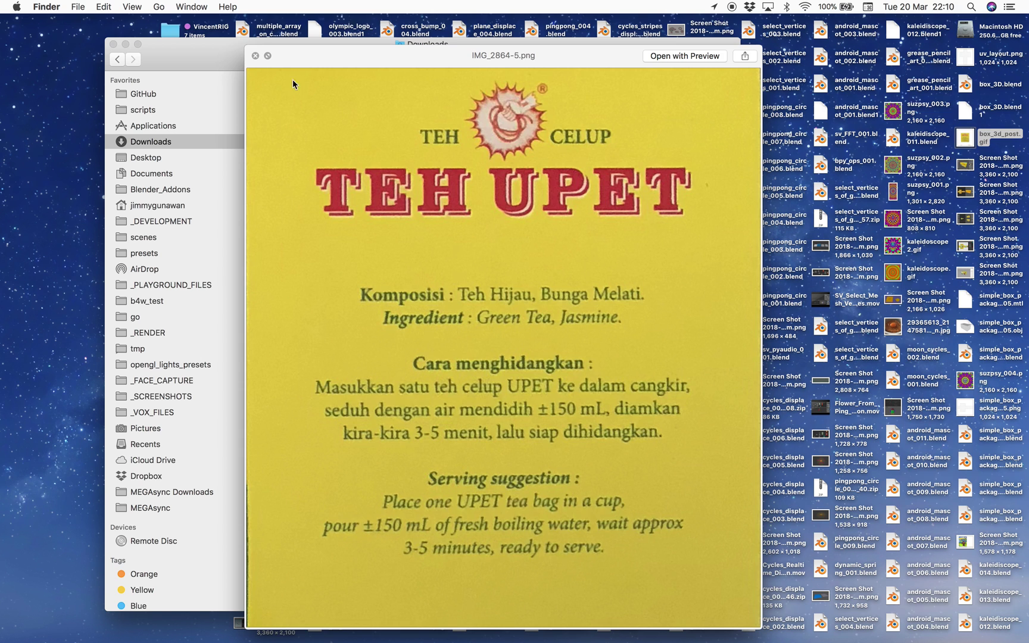
key(space)
drag(319, 103, 418, 311)
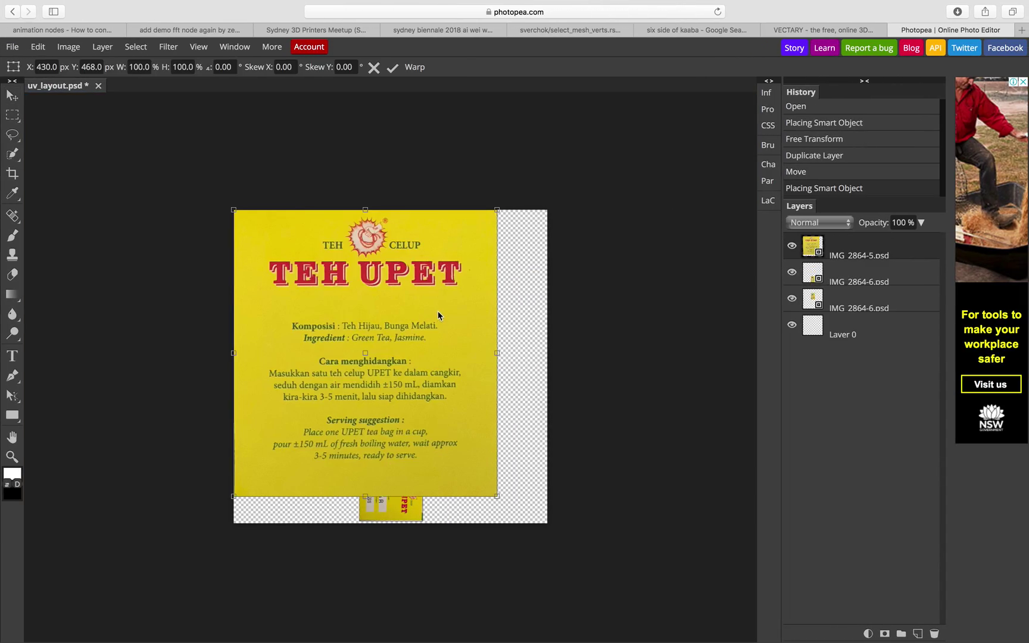
Step: Scale, rotate 90° and fit the ingredients side between the two barcode labels
drag(494, 497, 322, 362)
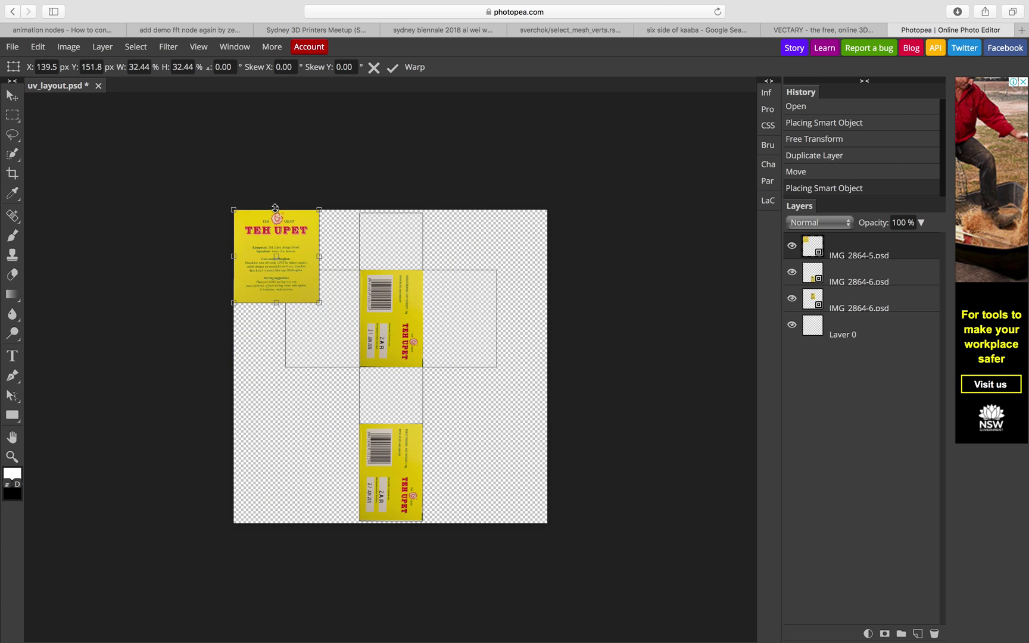
drag(275, 203, 349, 265)
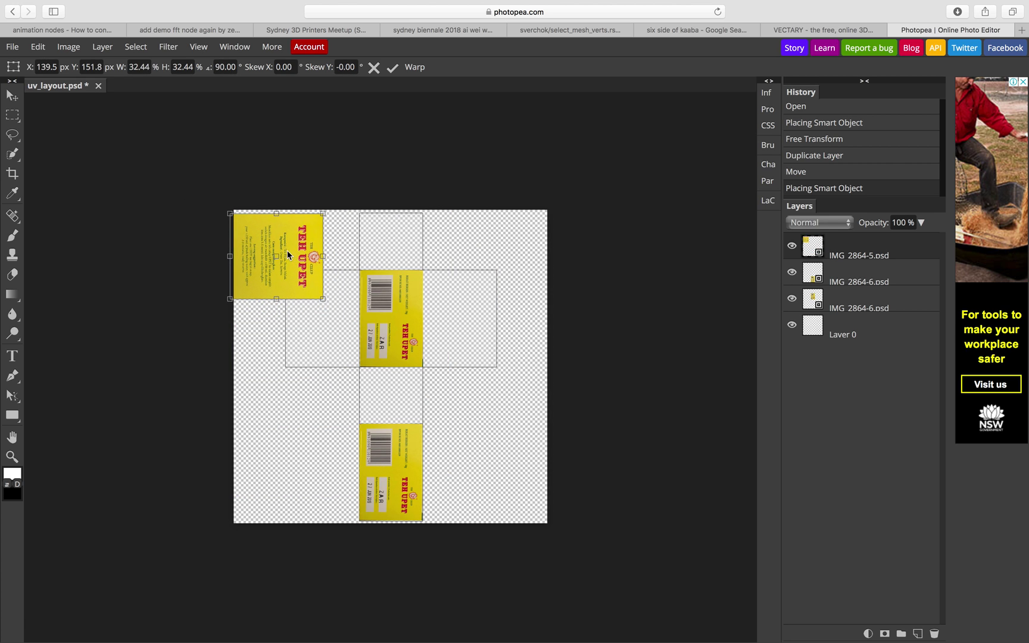
drag(288, 254, 386, 387)
mouse_move(442, 354)
mouse_down()
mouse_move(403, 386)
mouse_move(424, 364)
mouse_up()
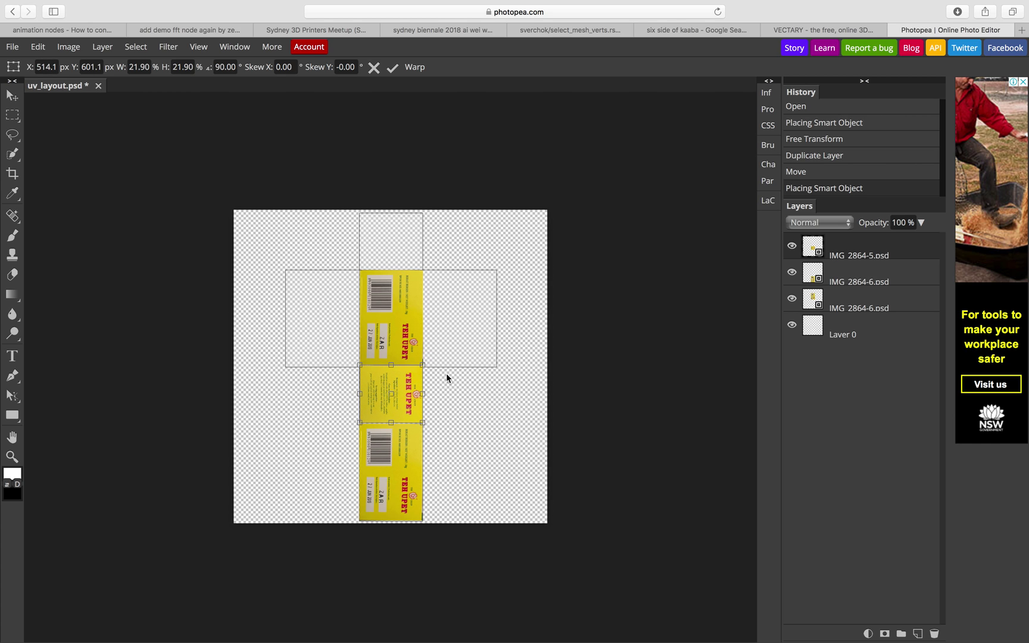
key(Return)
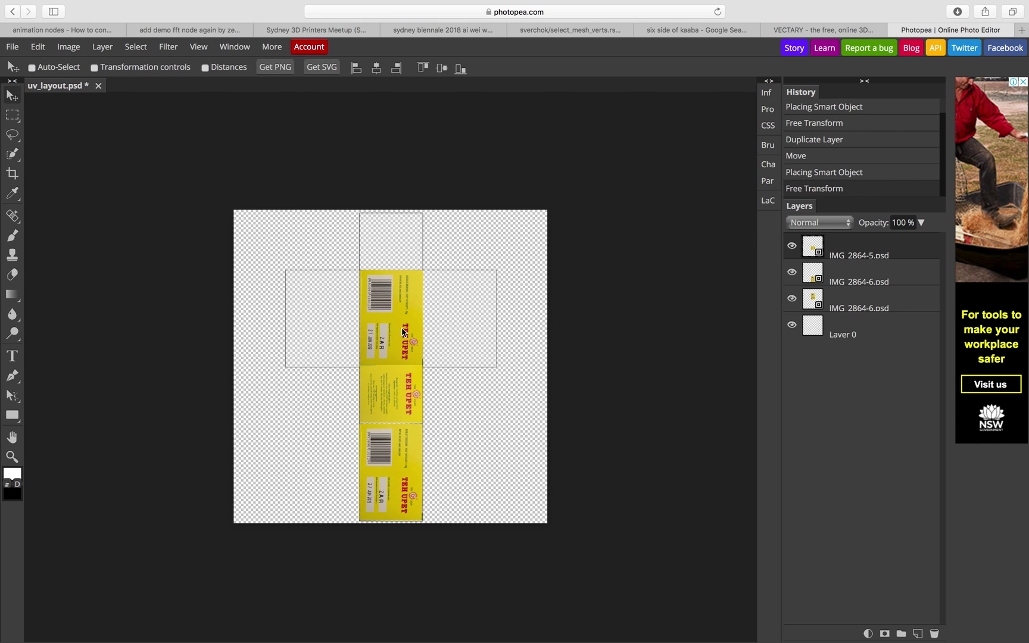
drag(401, 320, 404, 321)
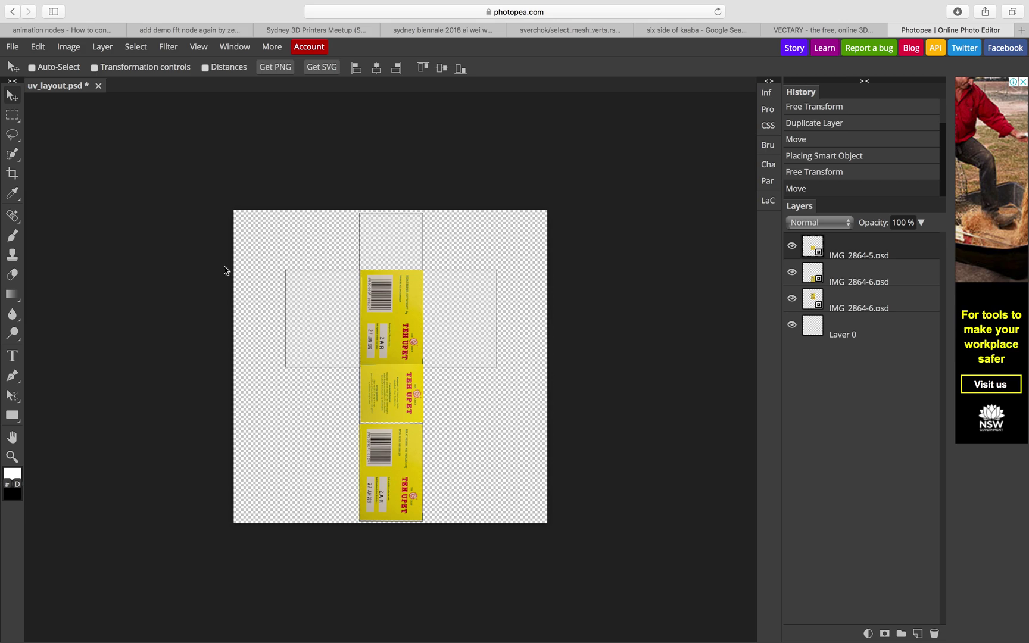
key(super+Tab)
click(310, 116)
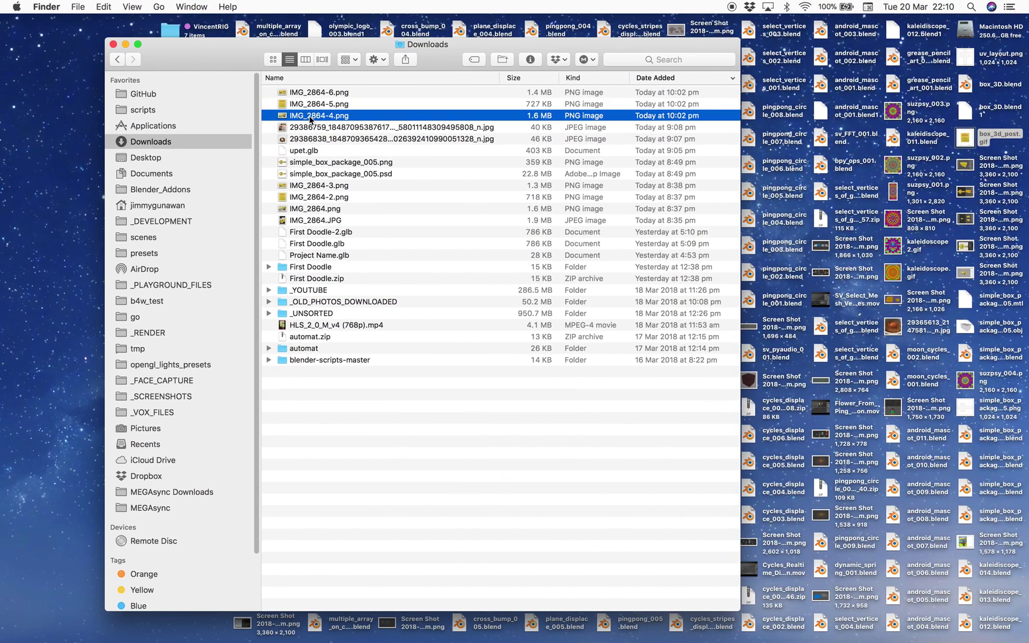
Step: Place IMG_2864-4, rotate it 90°, and fit it into the panel above the yellow label
drag(318, 115, 453, 319)
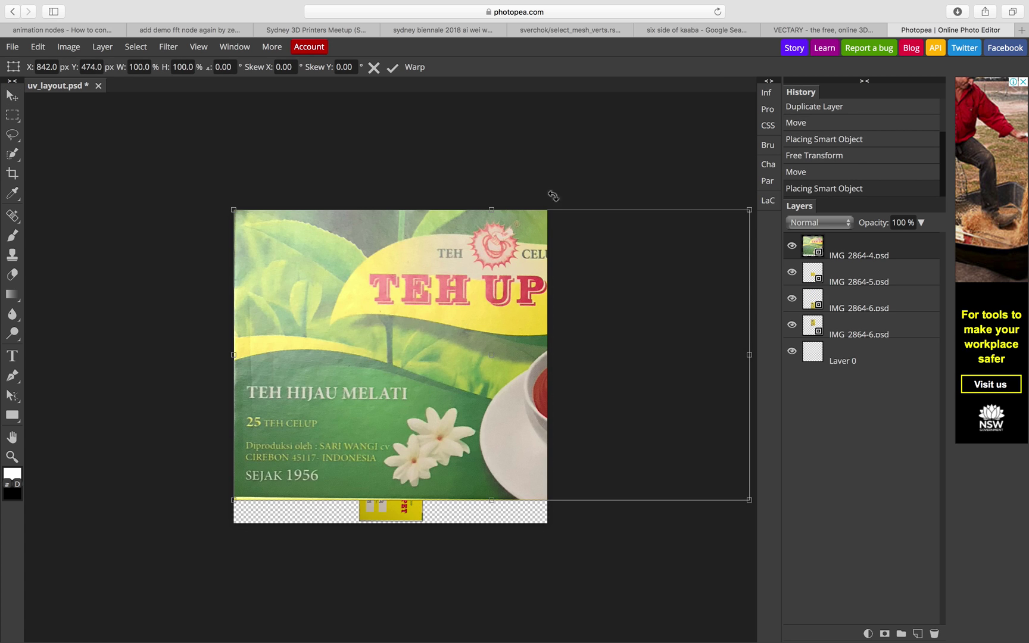
shift+drag(553, 195, 637, 399)
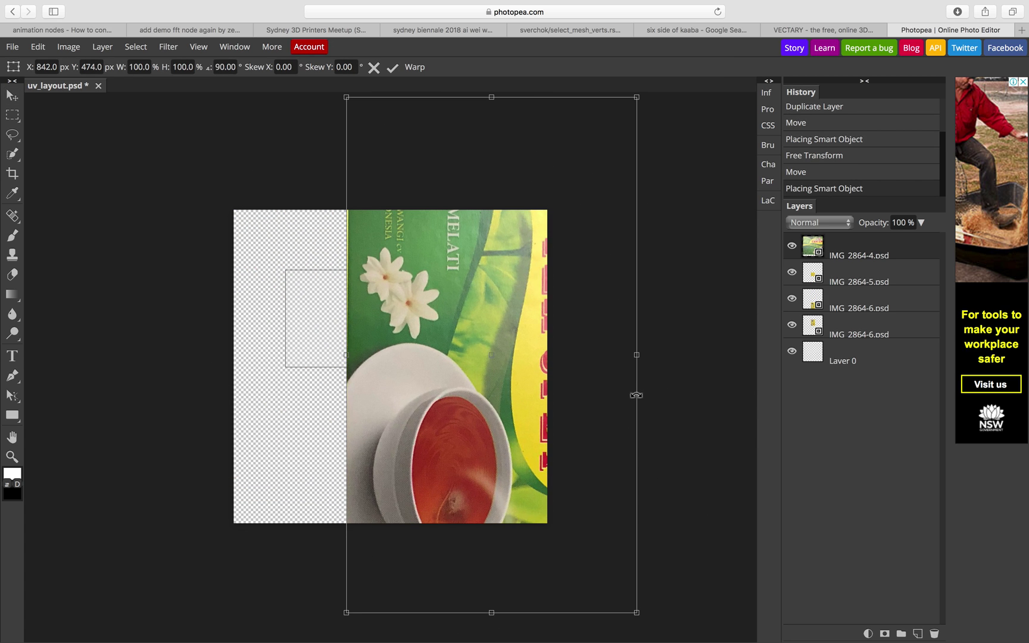
mouse_move(635, 98)
mouse_down()
mouse_move(465, 423)
mouse_move(492, 324)
mouse_up()
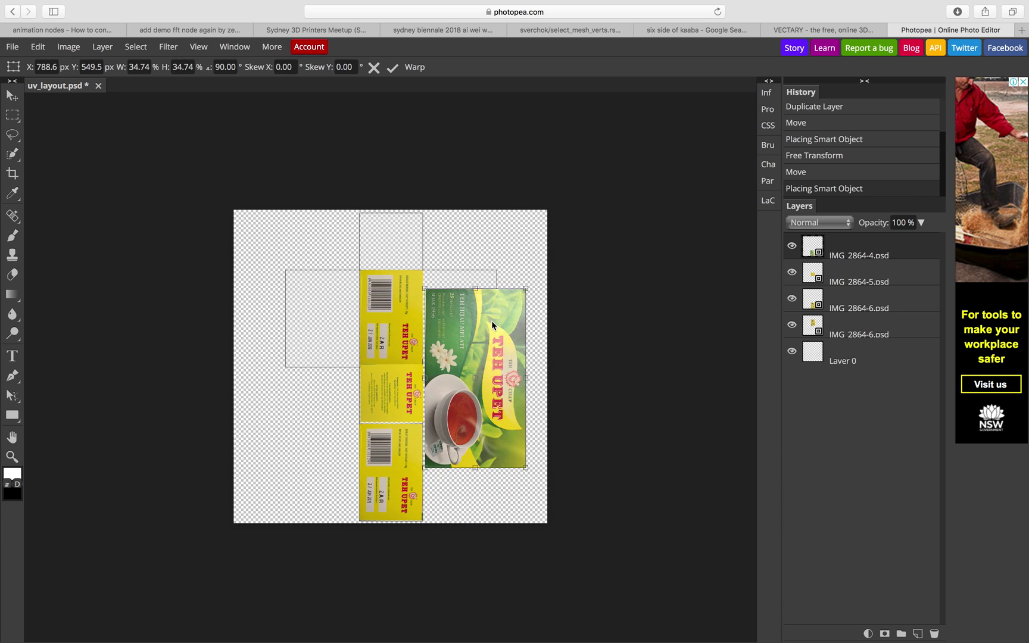
key(ctrl+plus)
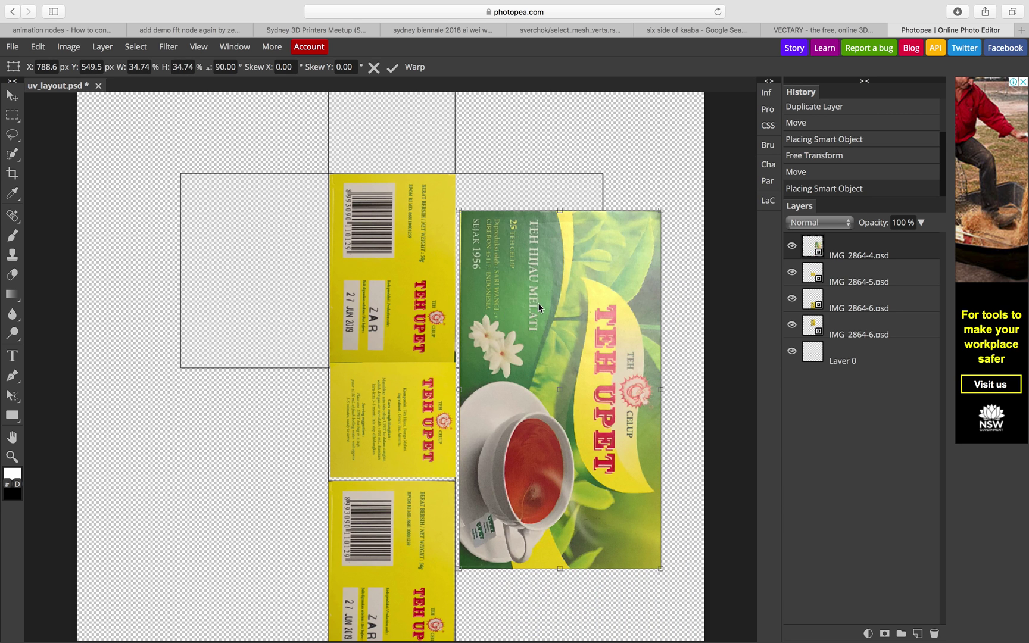
mouse_move(538, 302)
mouse_down()
mouse_move(533, 289)
mouse_move(445, 259)
mouse_up()
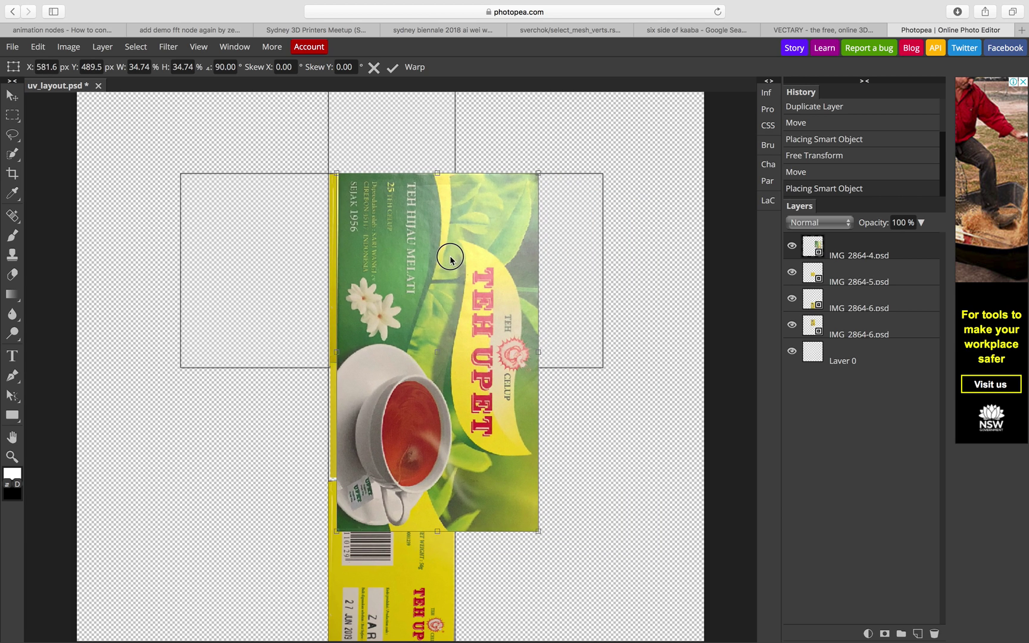
mouse_move(530, 533)
mouse_down()
mouse_move(437, 359)
mouse_move(453, 368)
mouse_up()
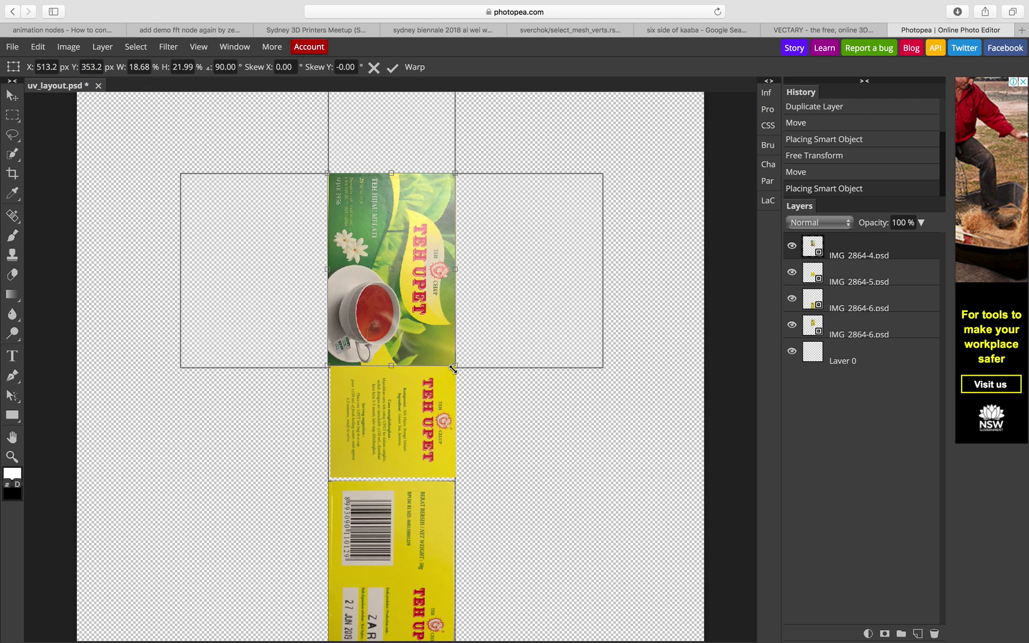
key(Return)
Step: Move the IMG 2864-6 barcode panel left of the green front and widen it to meet it
click(850, 297)
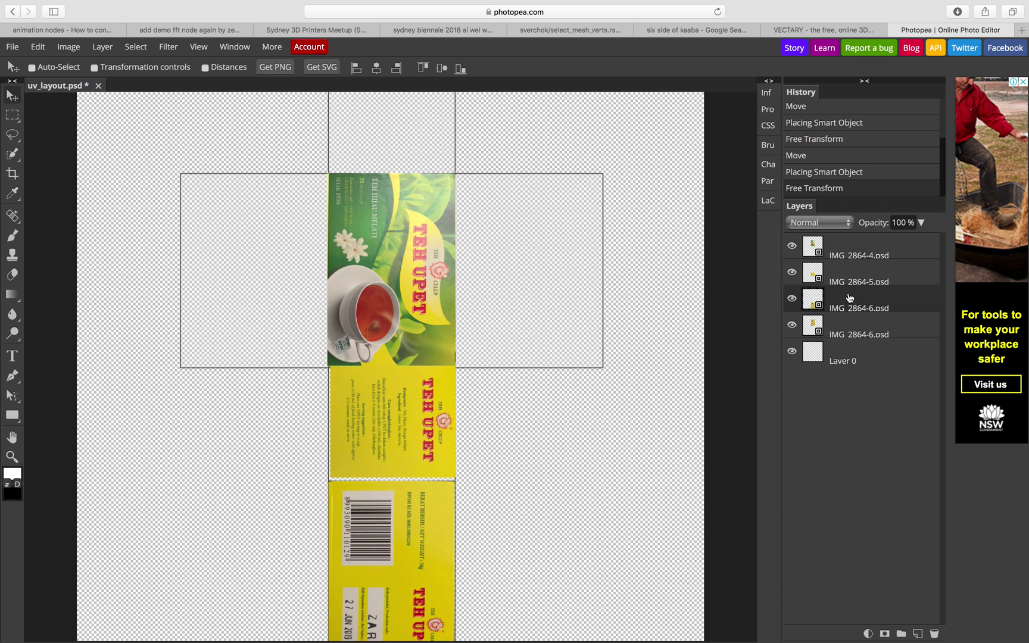
drag(490, 515, 306, 252)
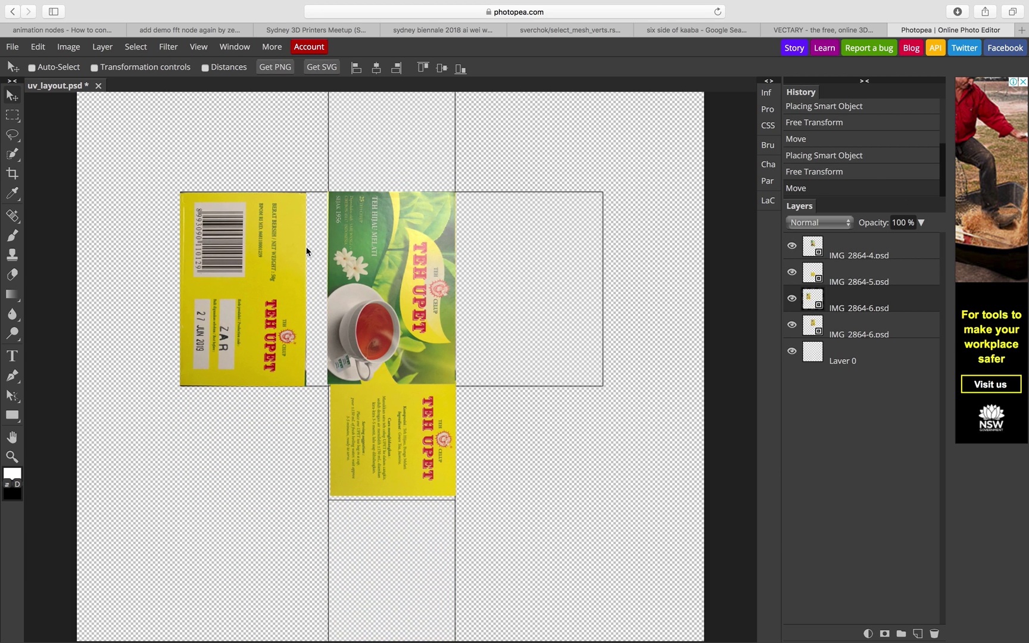
key(super+t)
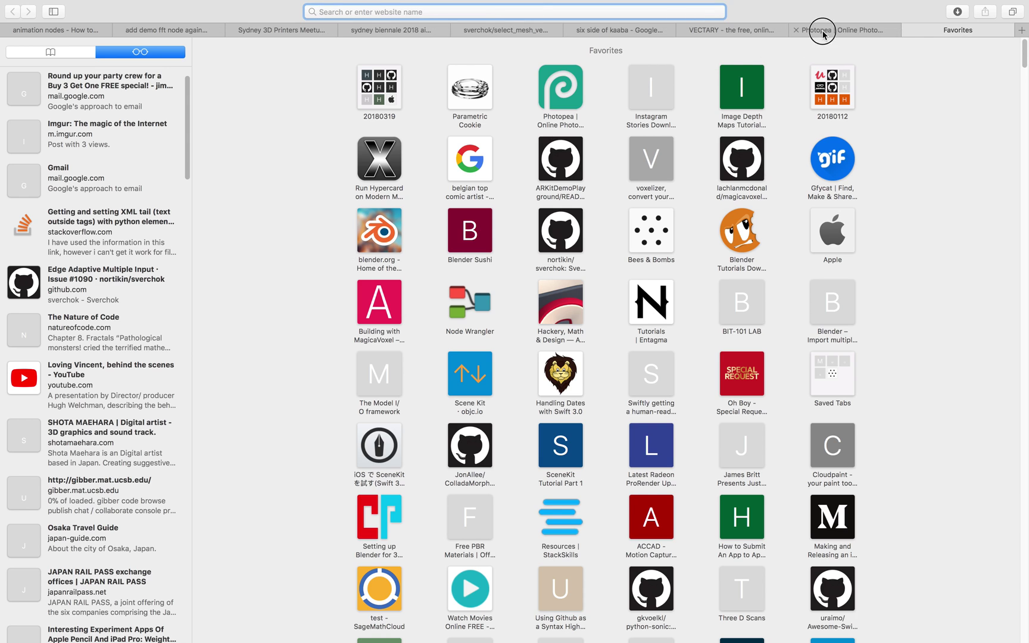
click(817, 30)
right_click(253, 221)
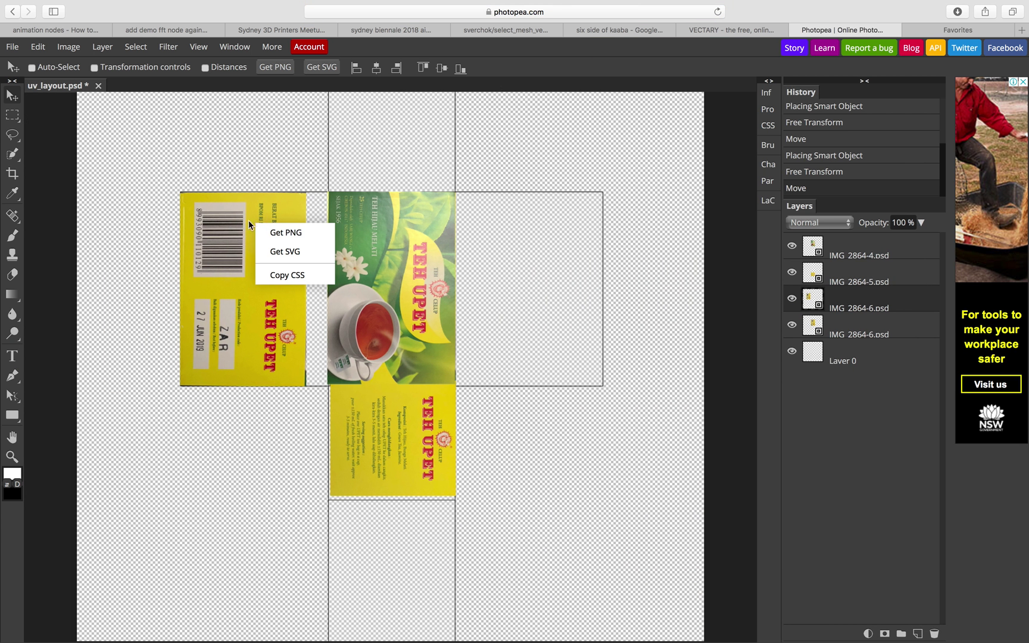
click(238, 219)
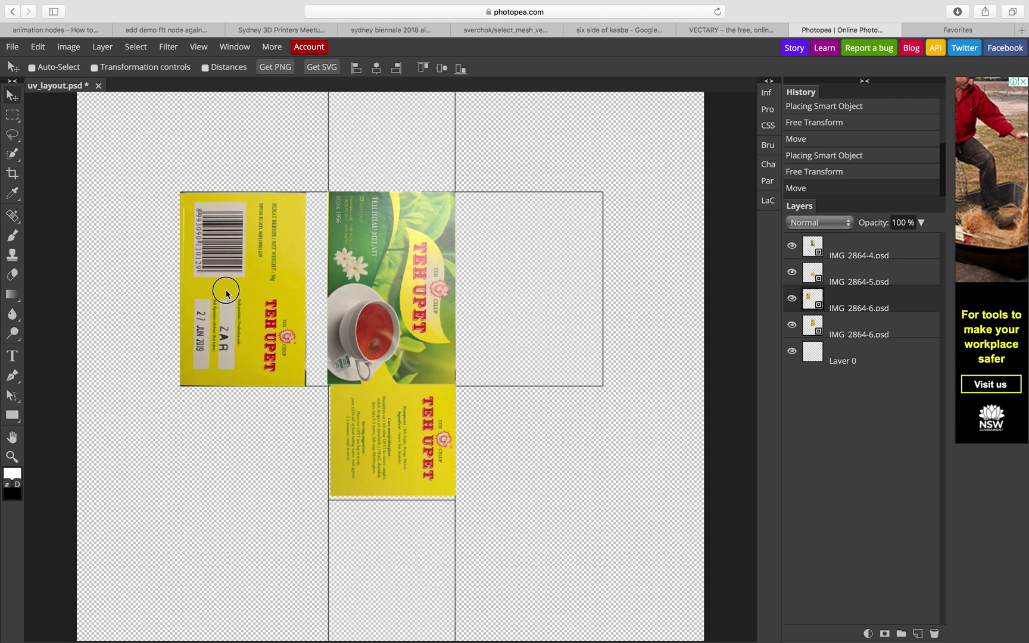
key(ctrl+alt+t)
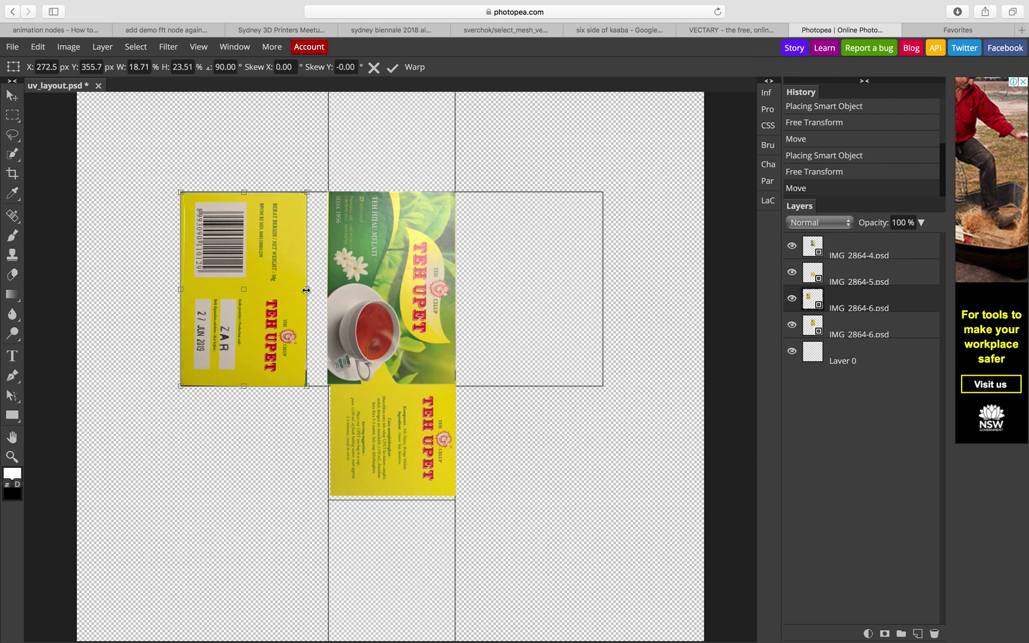
drag(307, 289, 328, 288)
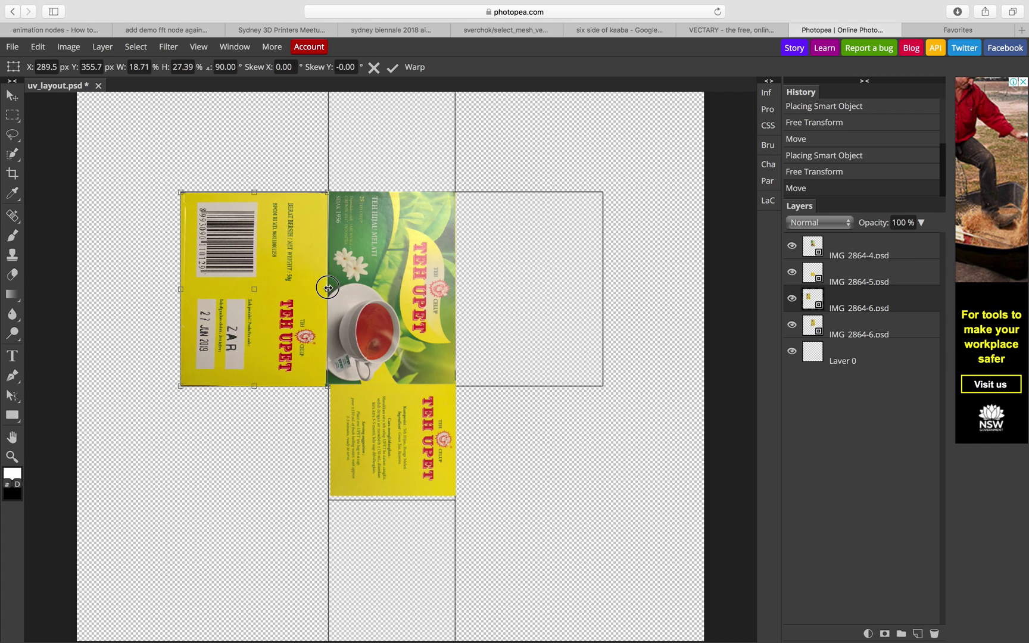
key(Return)
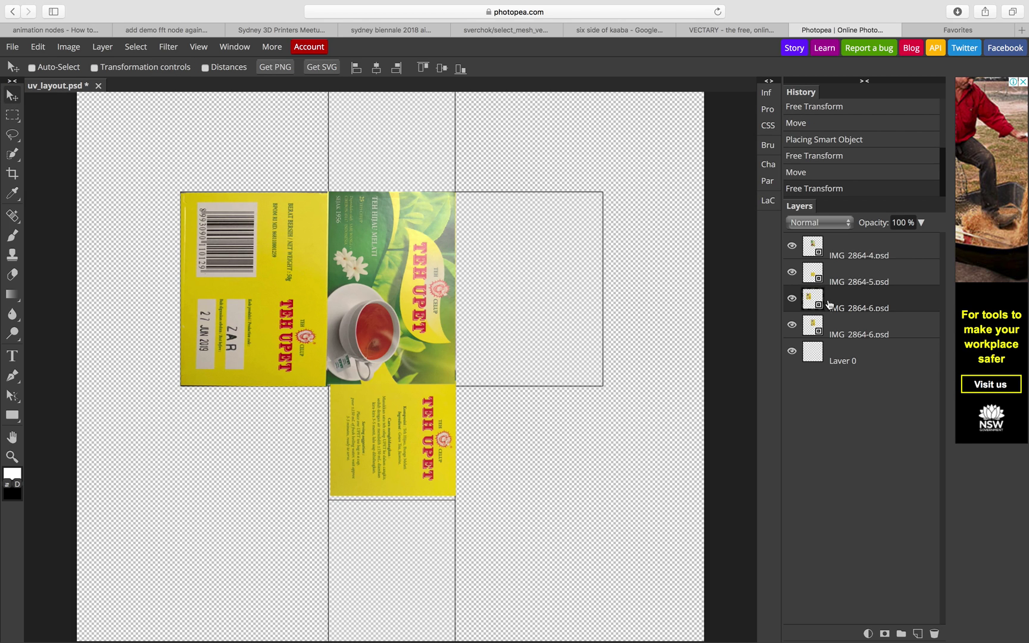
Step: Nudge the lower yellow label (IMG 2864-5) into alignment and duplicate its layer
click(841, 281)
click(791, 273)
click(792, 274)
click(792, 274)
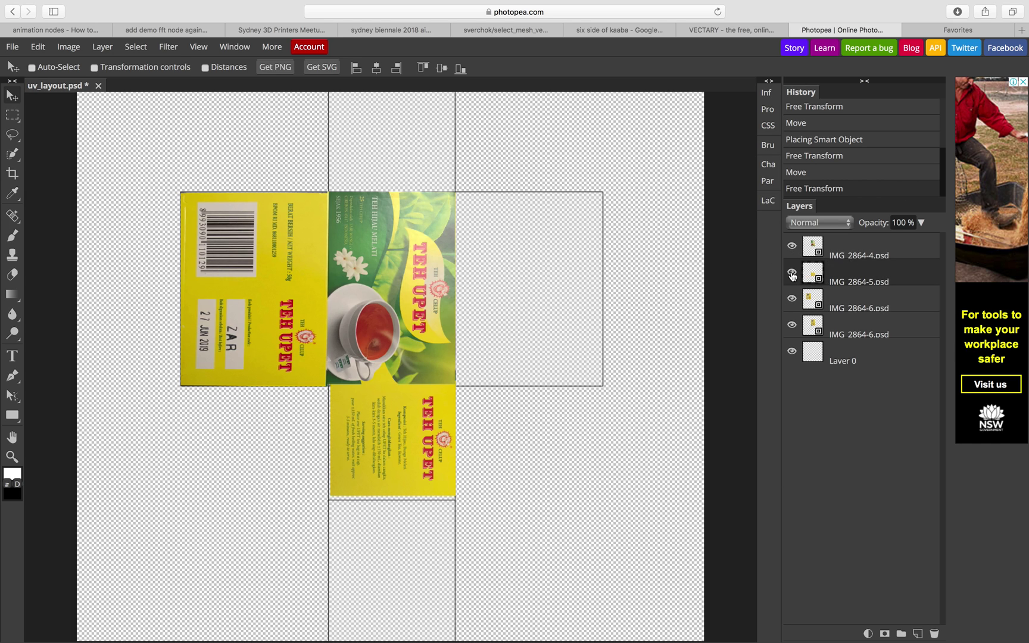
drag(386, 454, 384, 457)
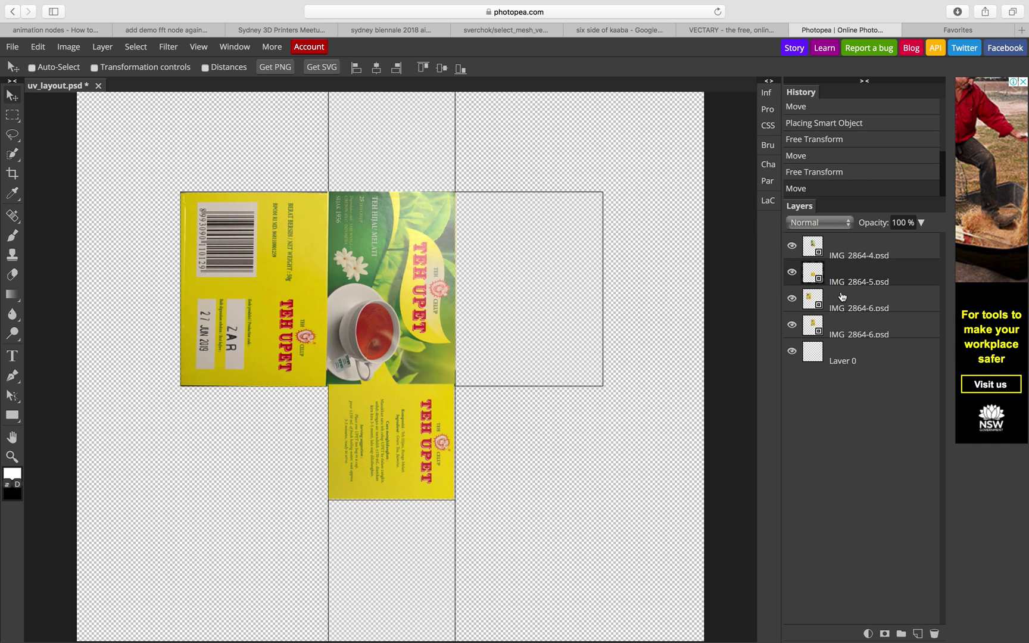
right_click(851, 277)
click(874, 305)
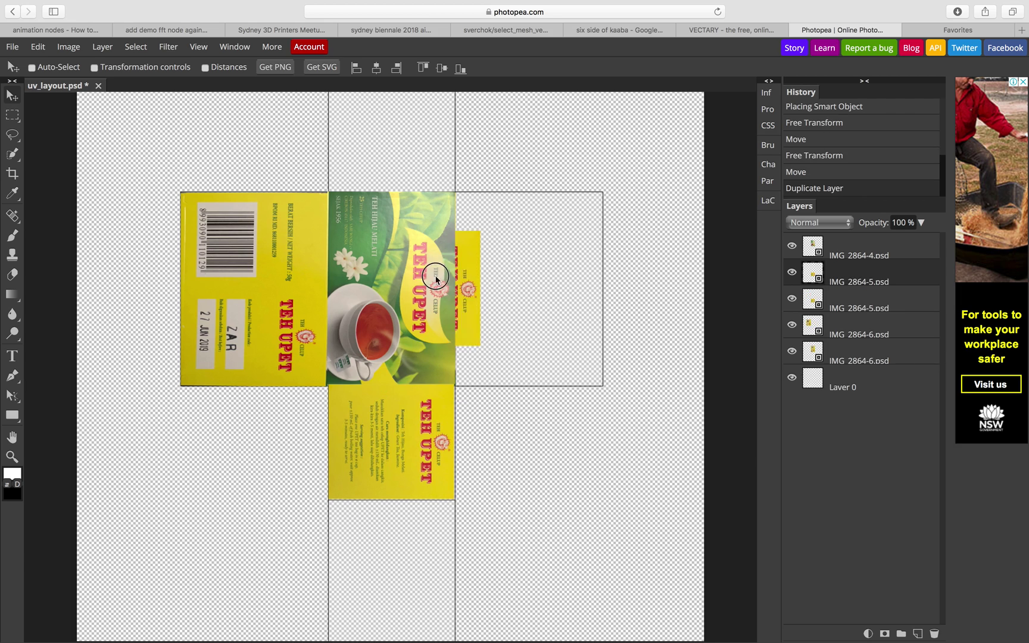
Step: Move the yellow label copy to the top, above the green front
drag(391, 440, 409, 146)
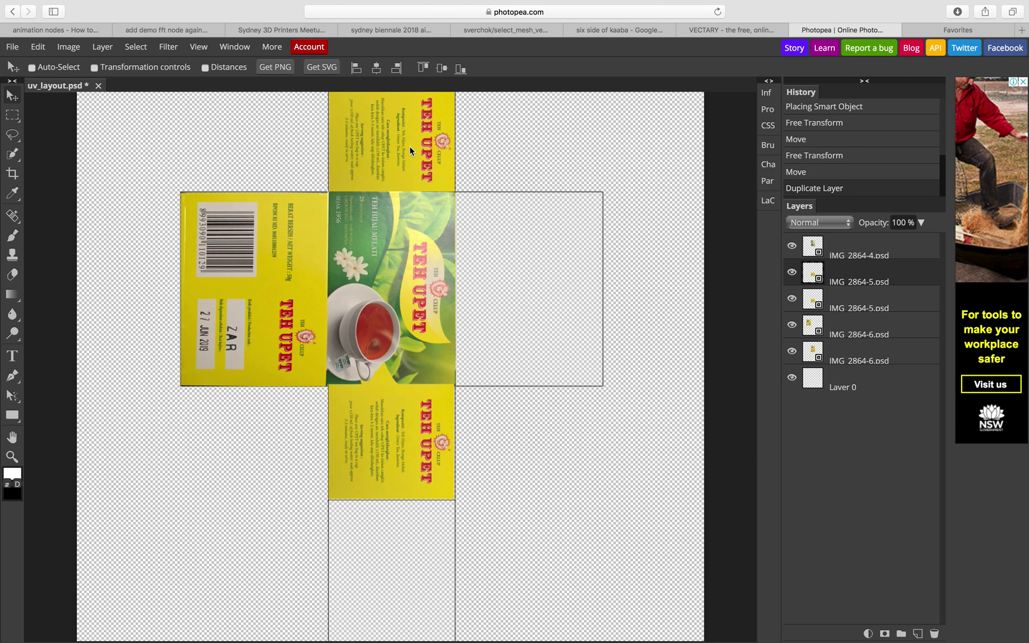
scroll(524, 300, up, 2)
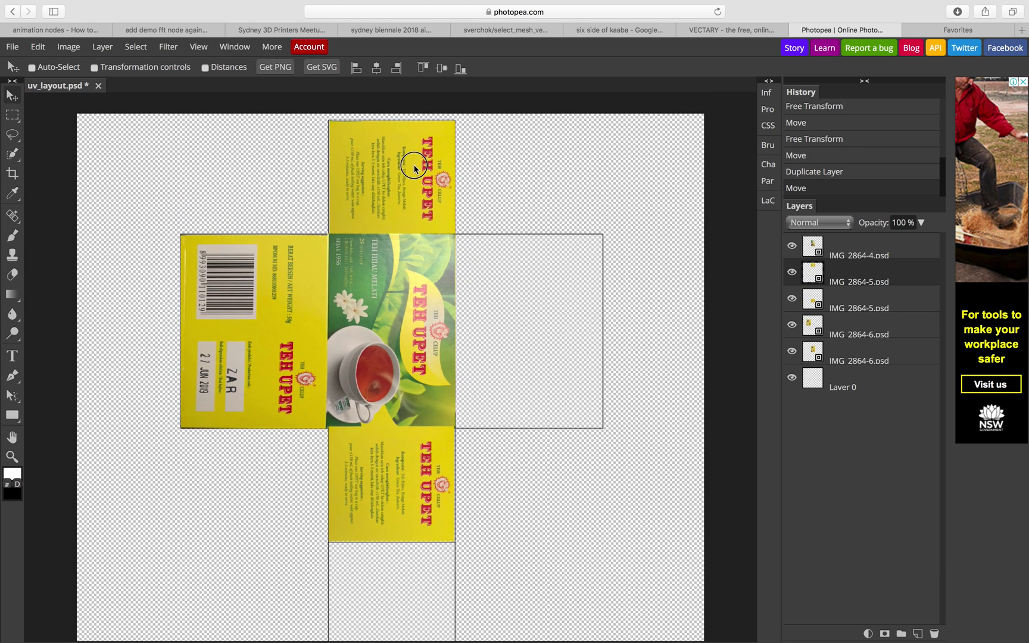
scroll(428, 526, down, 2)
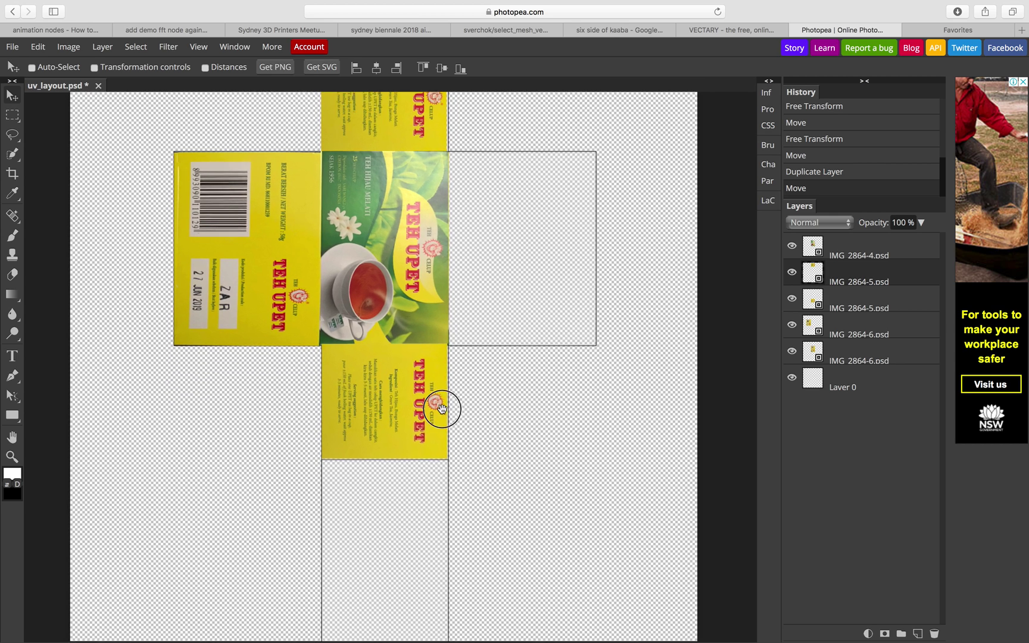
right_click(414, 292)
click(526, 288)
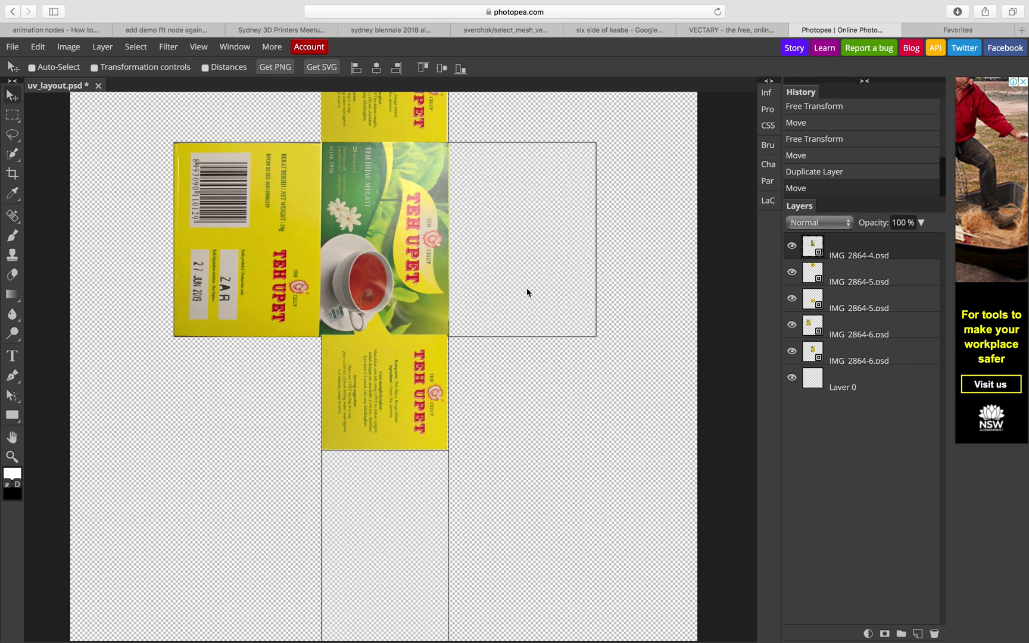
click(792, 272)
Step: Duplicate the IMG 2864-4 tea-cup front layer and move the copy below the lower label
click(792, 246)
click(792, 248)
right_click(867, 281)
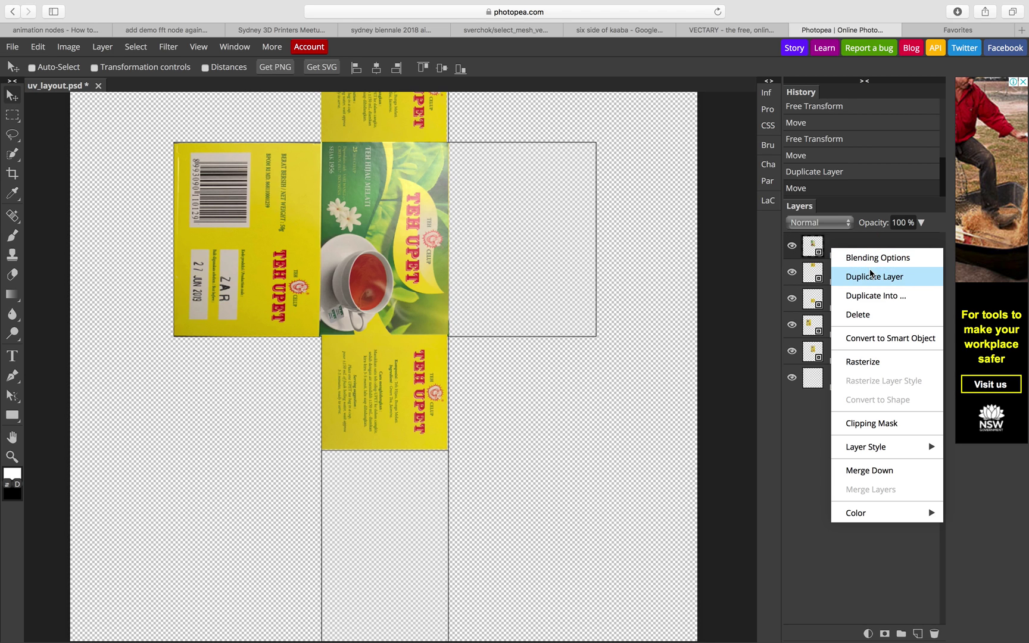
click(875, 273)
drag(406, 363, 404, 522)
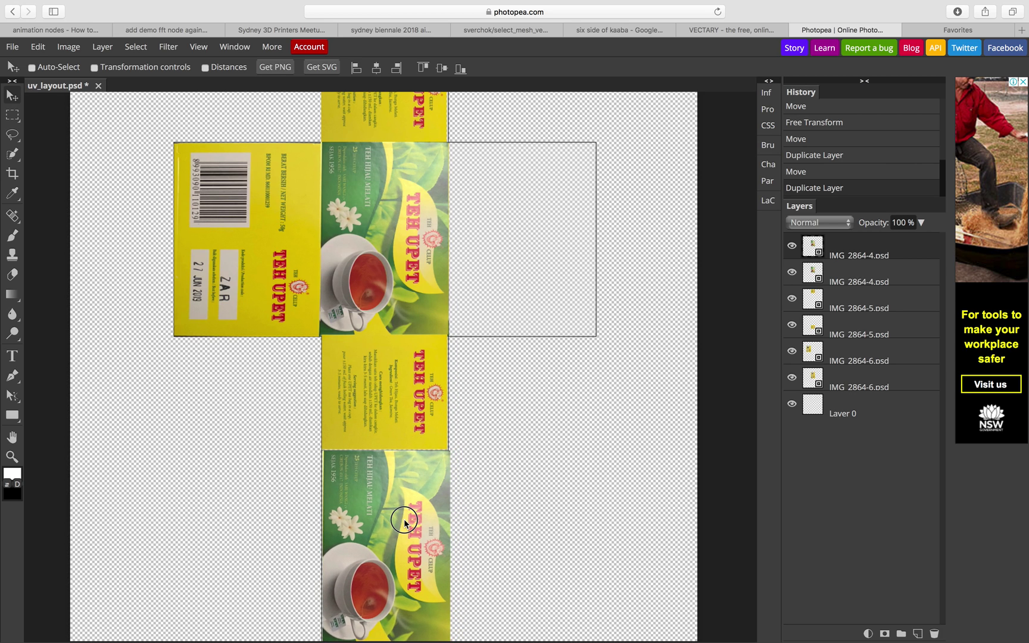
Step: Identify, show and select the second IMG 2864-6 barcode panel layer
right_click(288, 259)
click(585, 283)
click(791, 298)
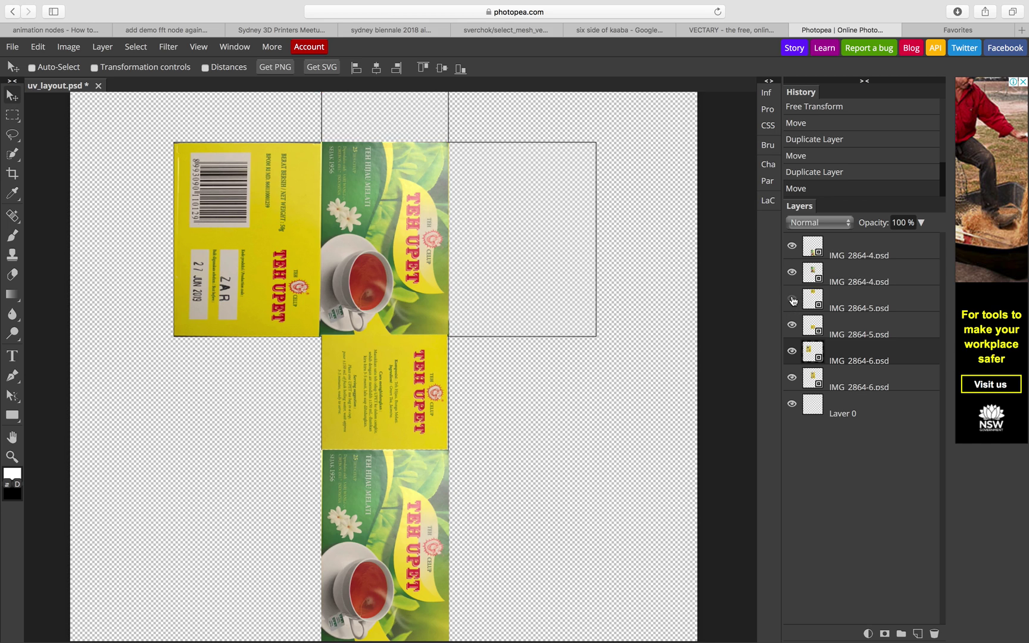
click(792, 274)
click(792, 273)
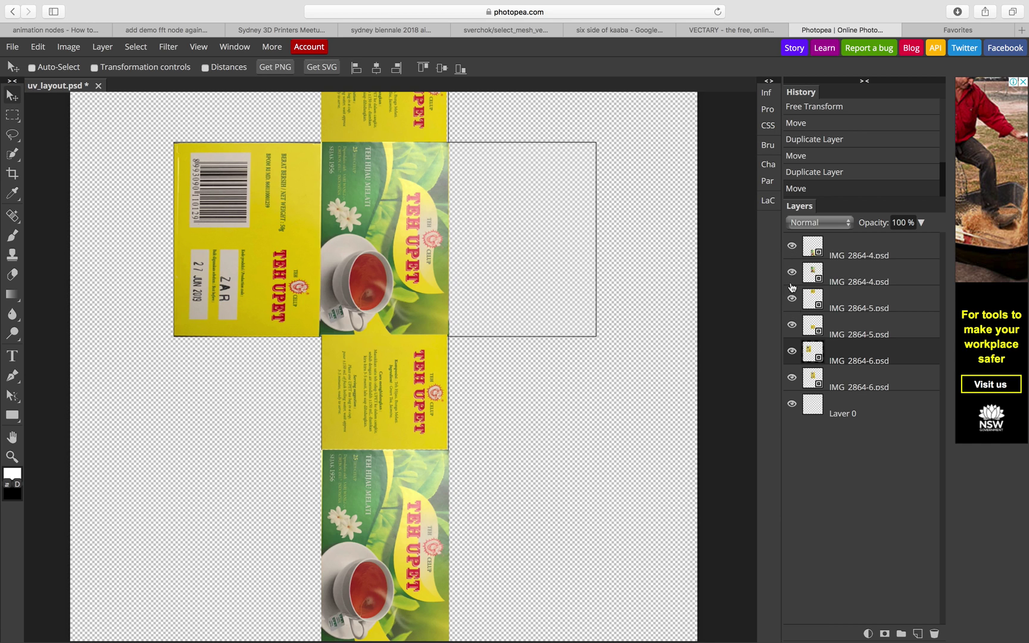
click(792, 351)
click(792, 350)
click(792, 377)
click(792, 378)
click(860, 376)
Step: Fit the second barcode panel into the right rectangle against the front, then hide Layer 0
drag(568, 289, 616, 303)
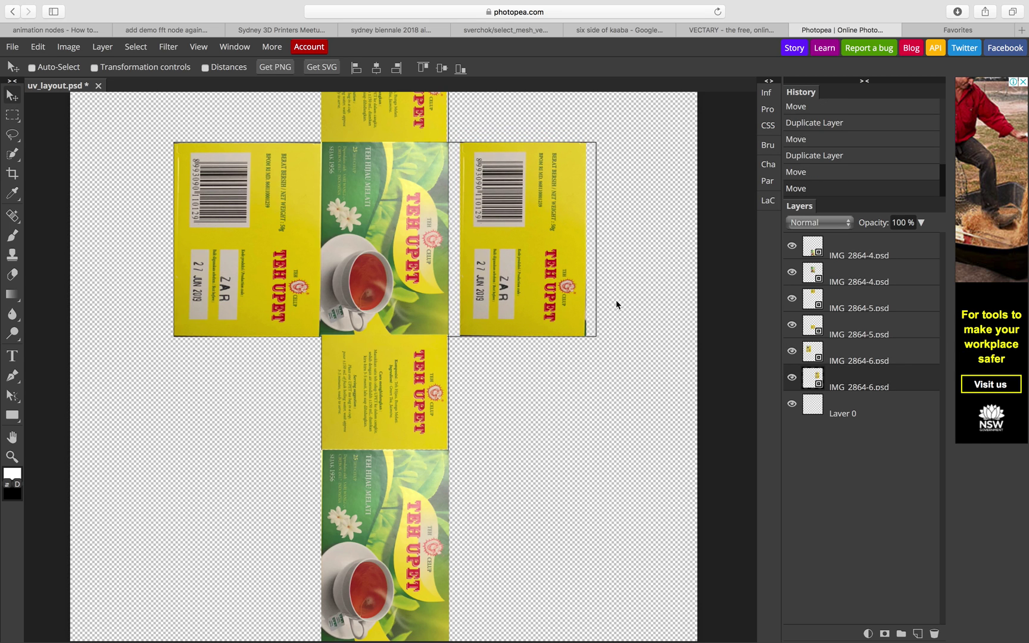
key(ctrl+alt+t)
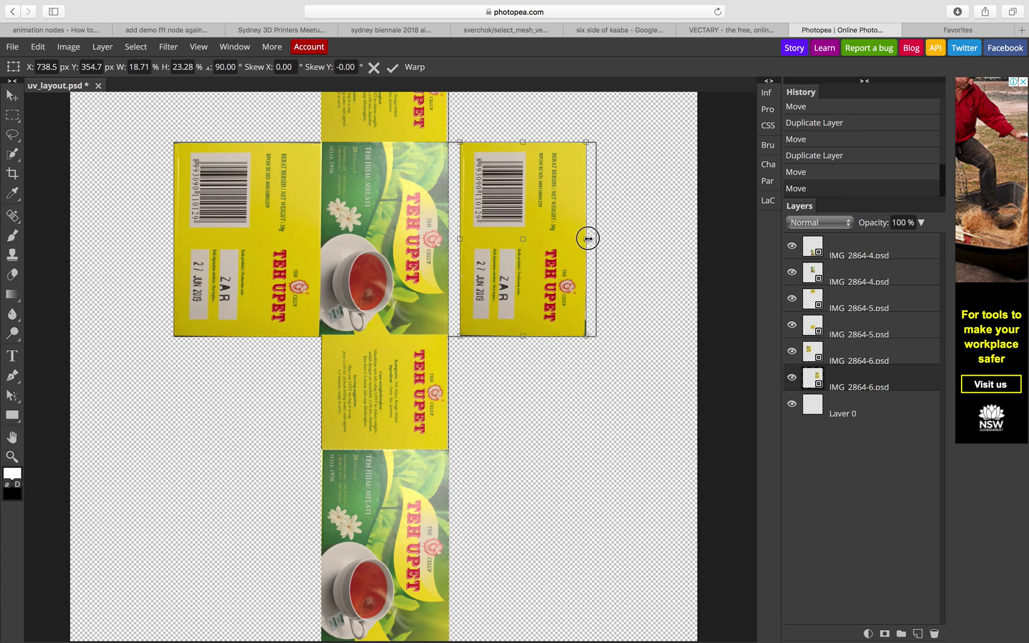
drag(588, 239, 596, 238)
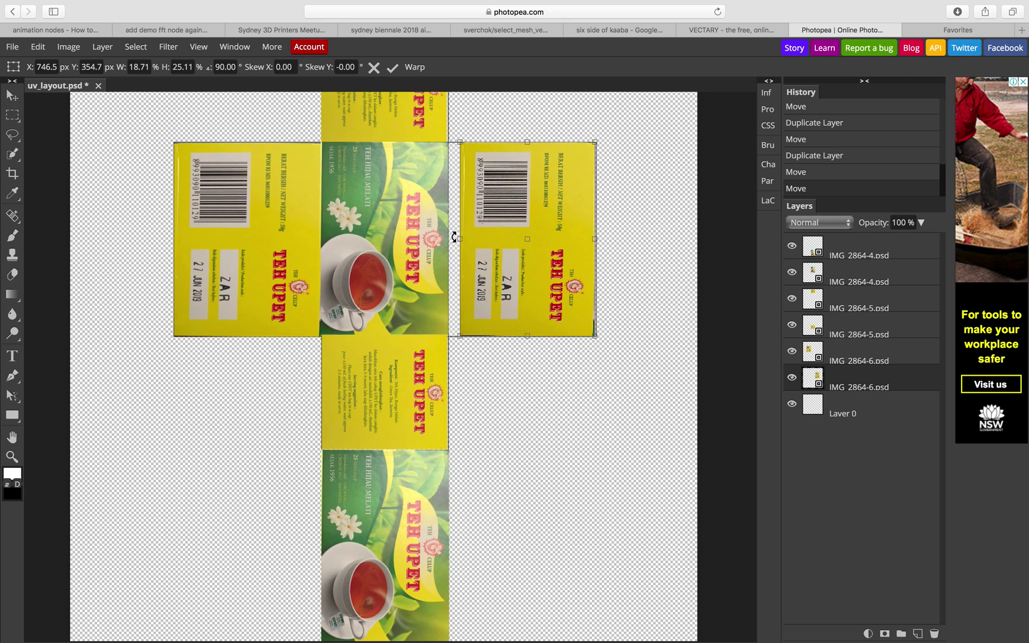
drag(458, 238, 449, 239)
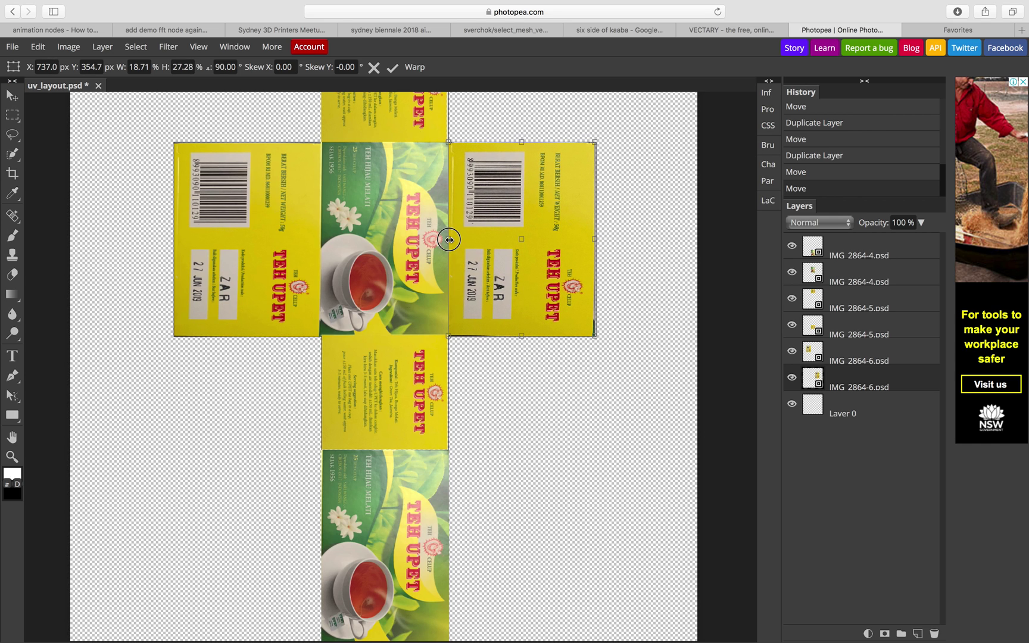
drag(594, 238, 598, 237)
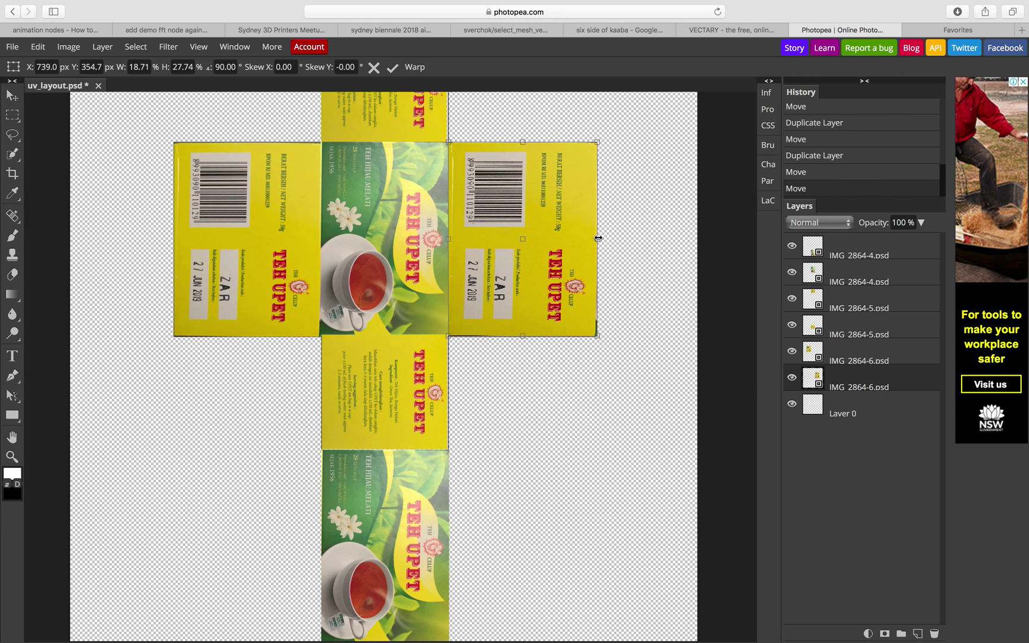
key(Return)
click(792, 407)
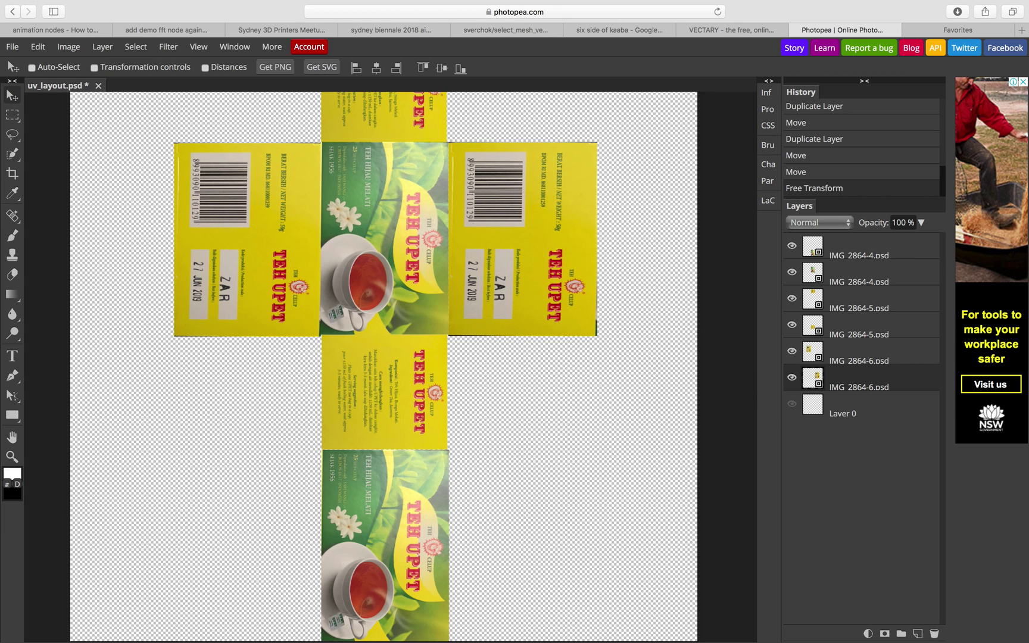
key(ctrl+0)
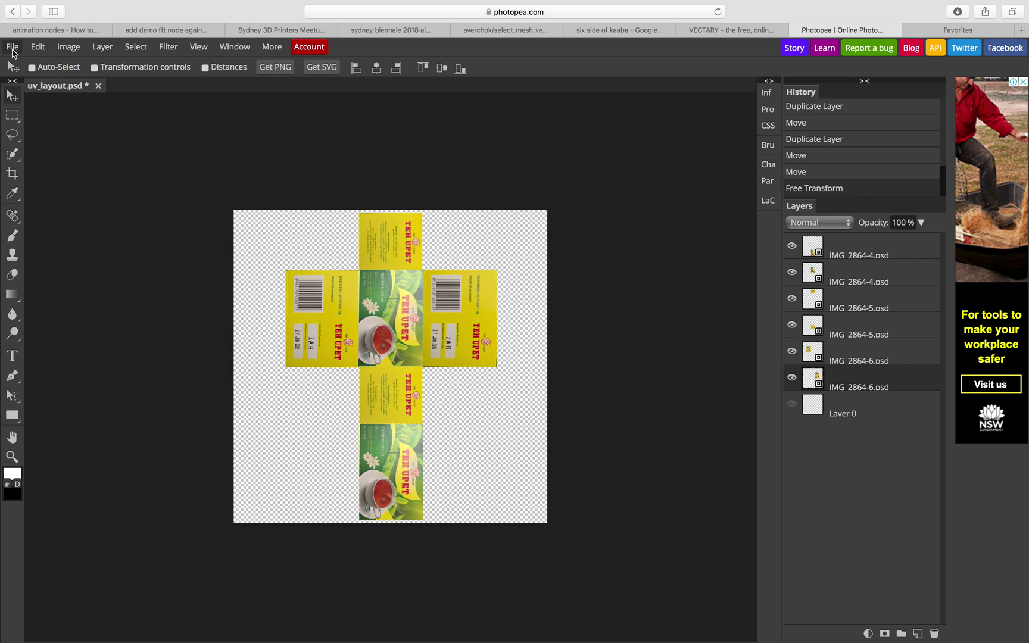
Step: Export the layout as uv_layout.jpg, switching Save for web's format from PNG to JPG
click(13, 47)
mouse_move(48, 207)
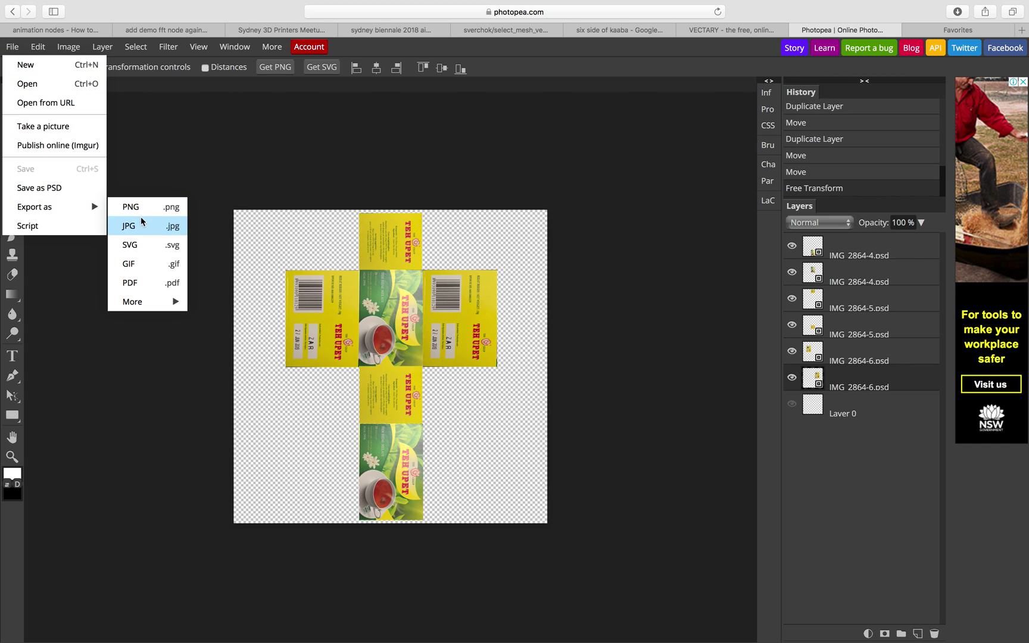
click(144, 212)
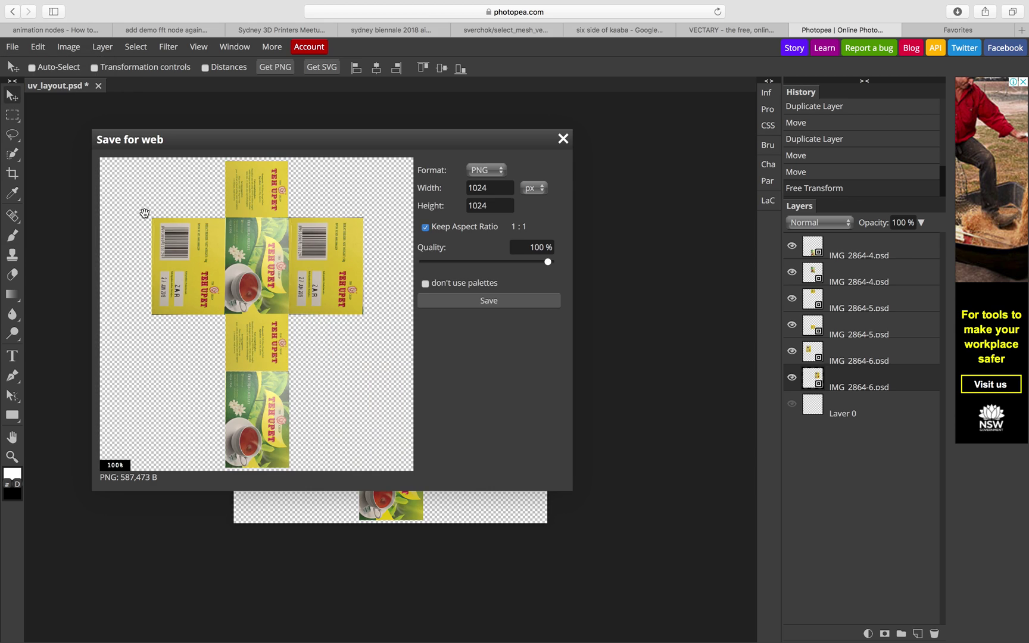
click(494, 172)
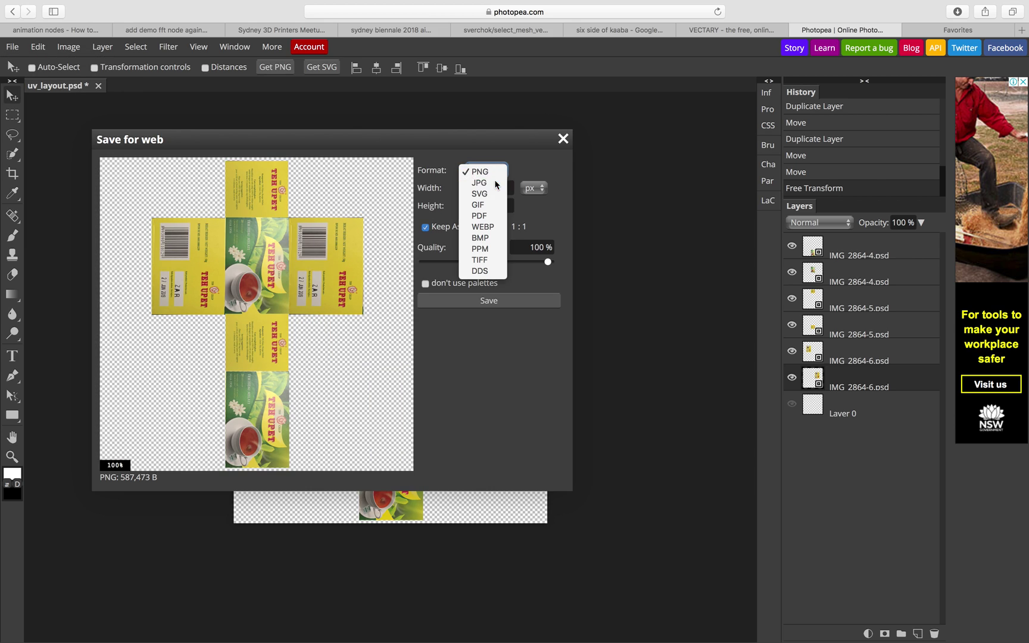
click(486, 179)
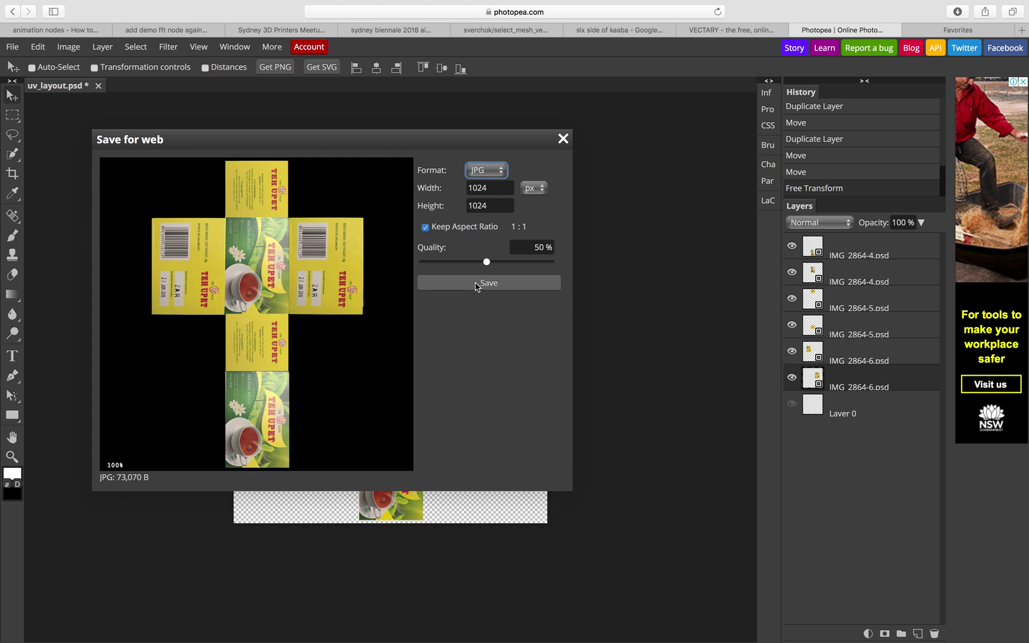
click(475, 285)
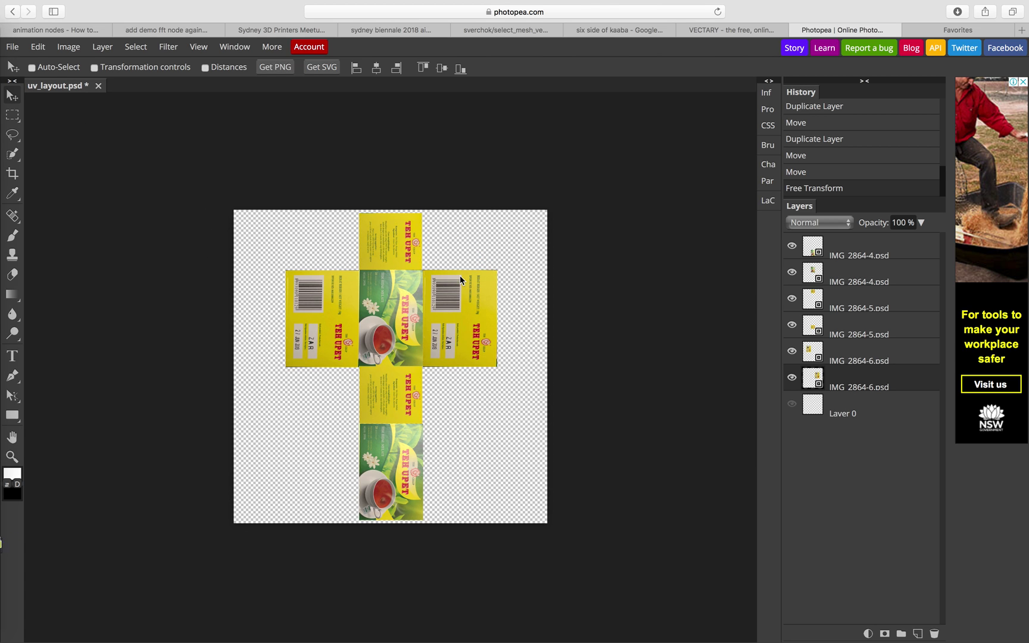
Step: Preview uv_layout.jpg from Downloads with Quick Look, then return to Blender
key(super+Tab)
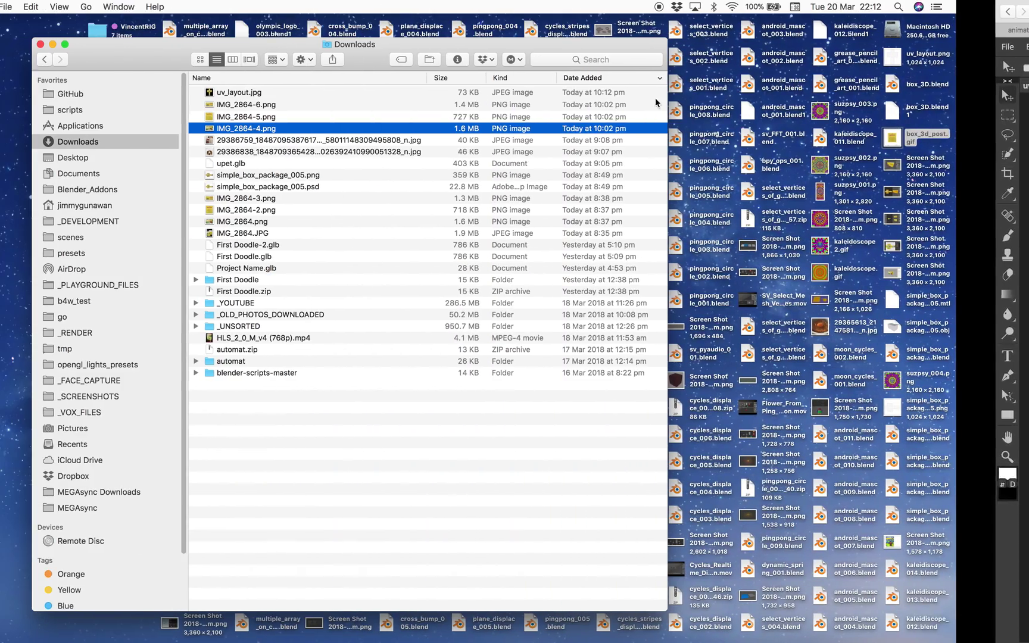
click(362, 93)
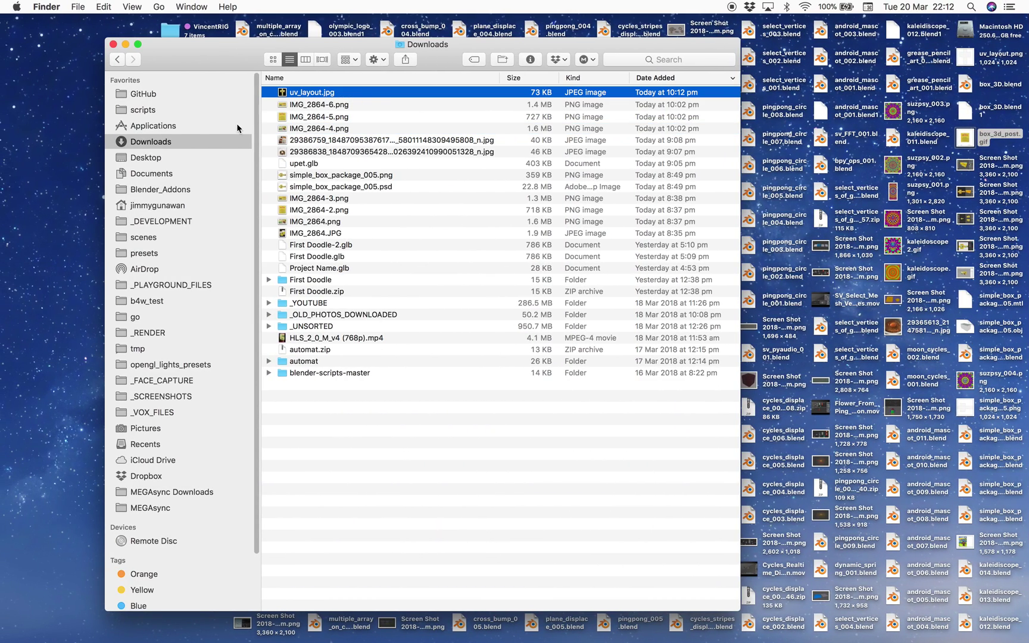
click(187, 158)
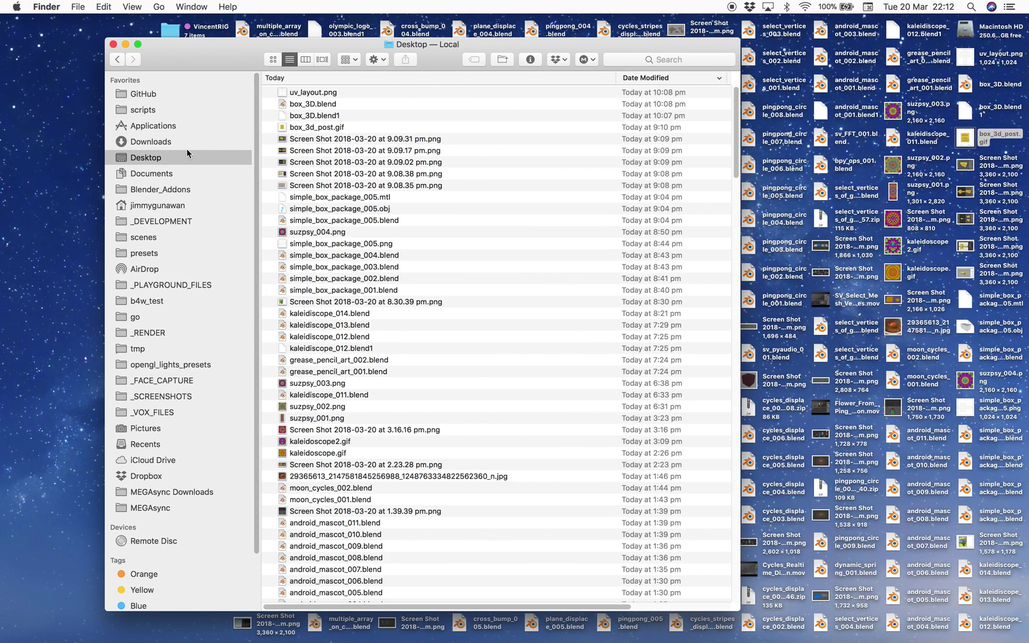
click(153, 141)
click(313, 92)
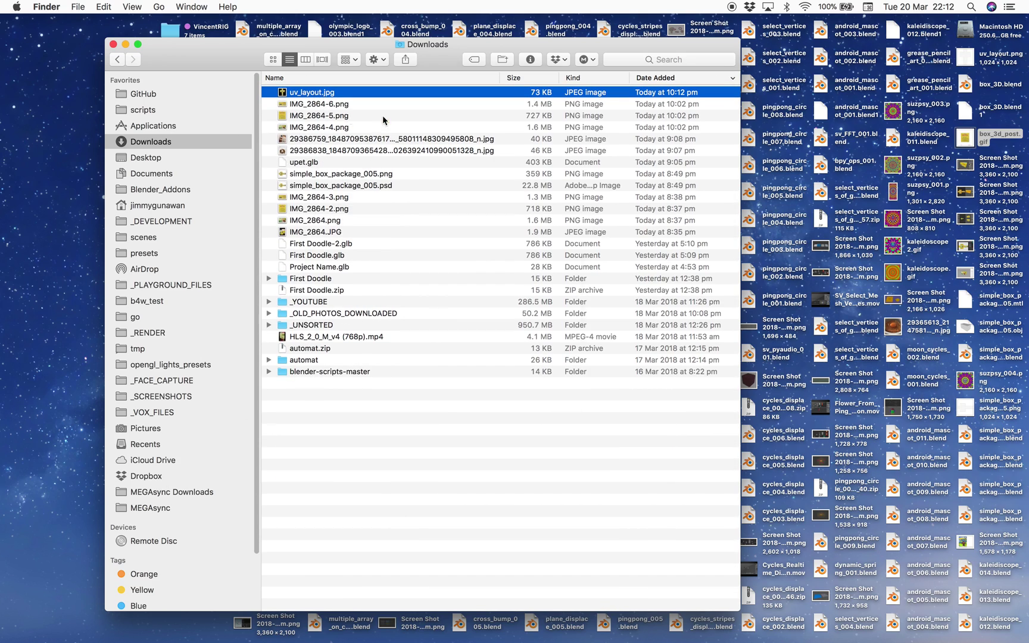
key(space)
key(super+Tab)
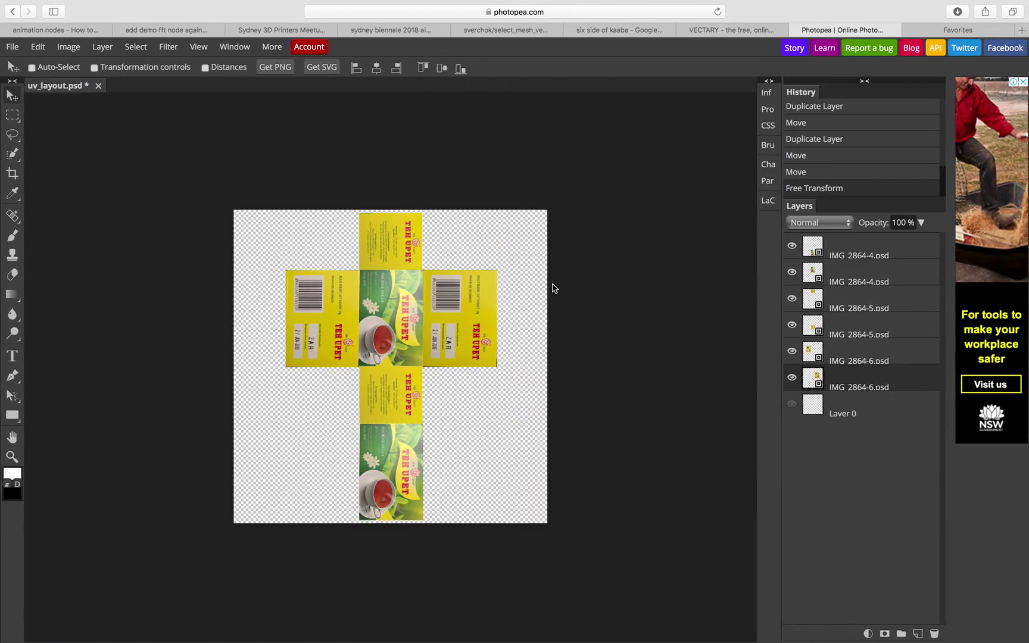
key(super+Tab)
Step: Put the box in Object Mode and export it as box_3D.obj with Selection Only
middle_drag(701, 260, 759, 257)
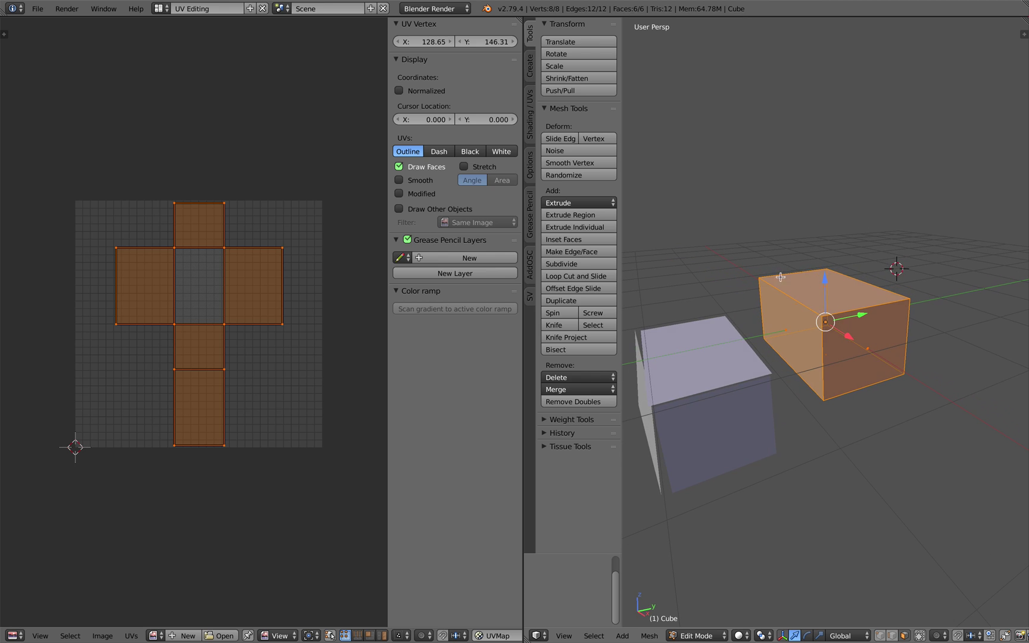
key(Tab)
click(727, 291)
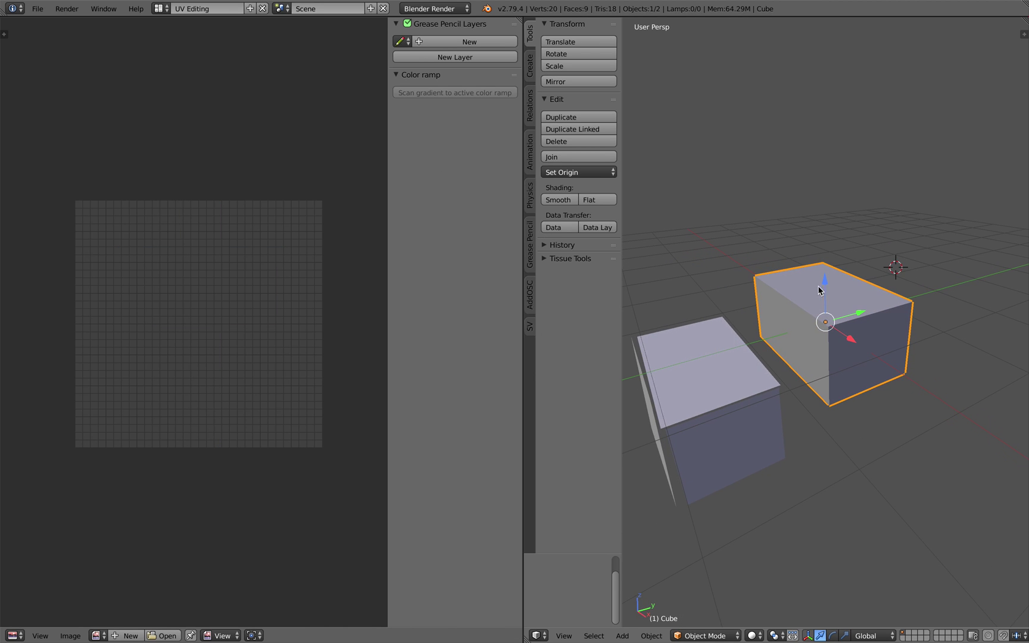
click(37, 9)
mouse_move(90, 253)
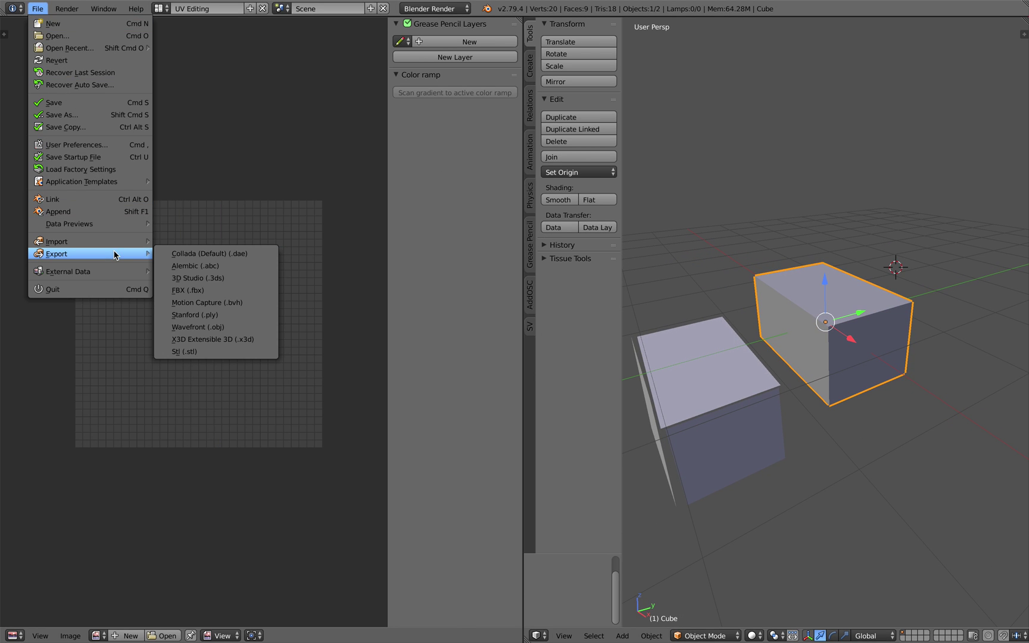
click(246, 330)
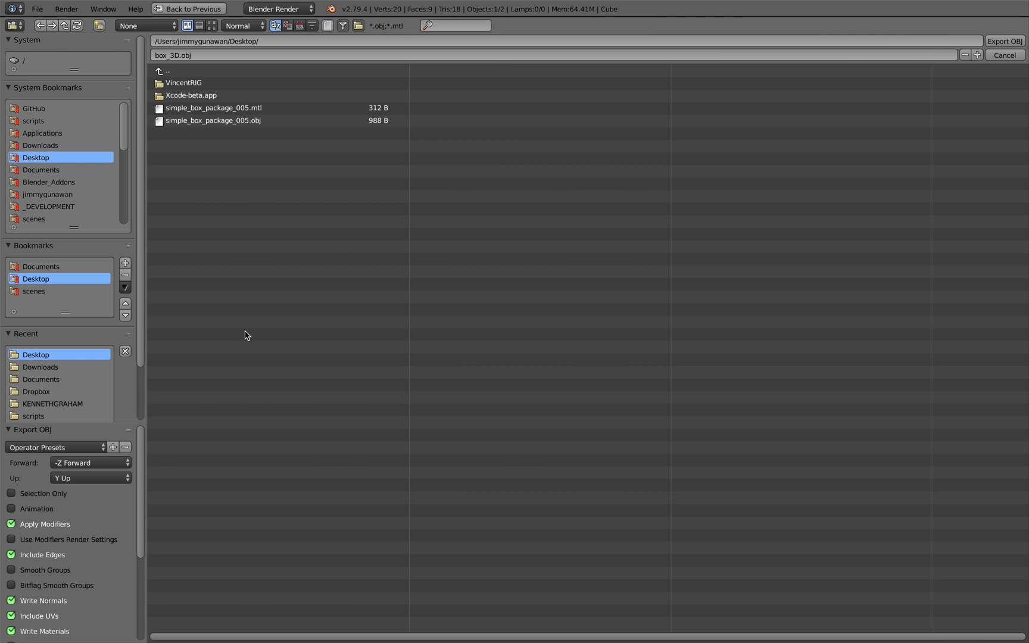
click(55, 494)
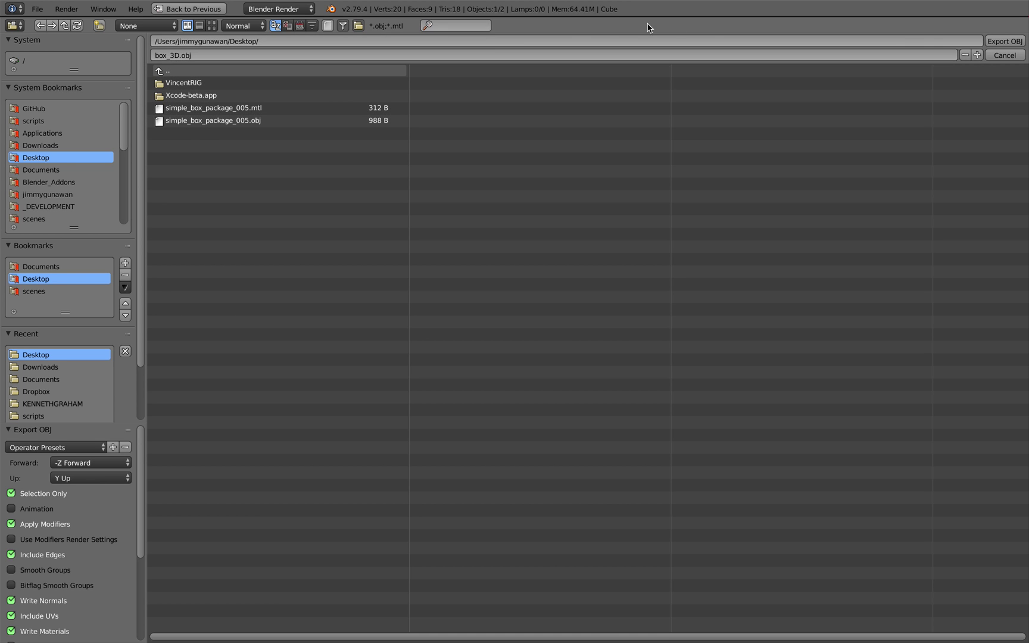
click(1003, 40)
Step: In a new Safari tab, load threejs.org/editor by searching 'three editor'
key(ctrl+Right)
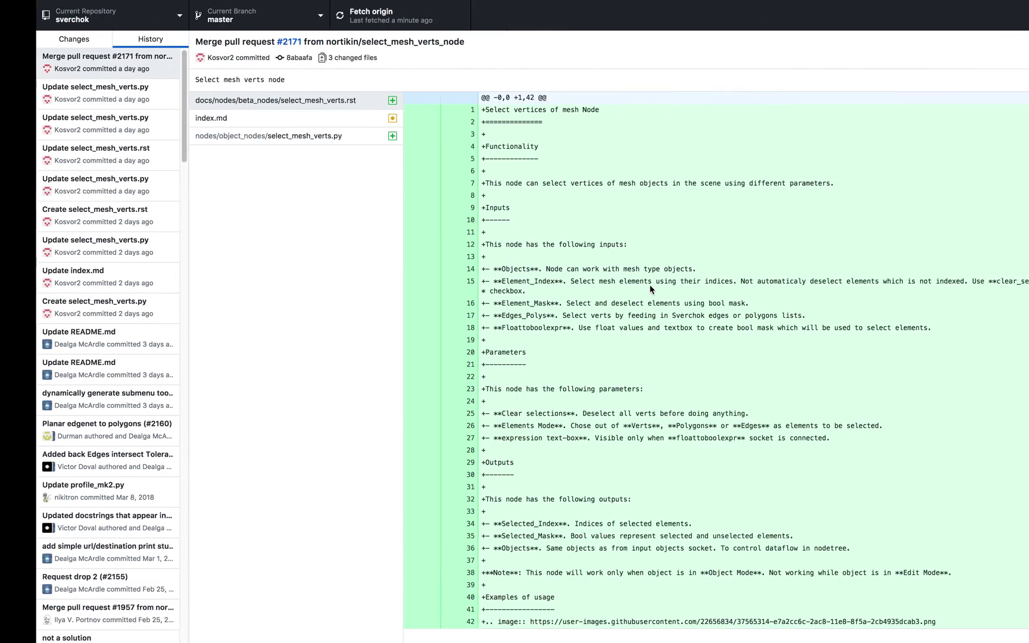
key(ctrl+Right)
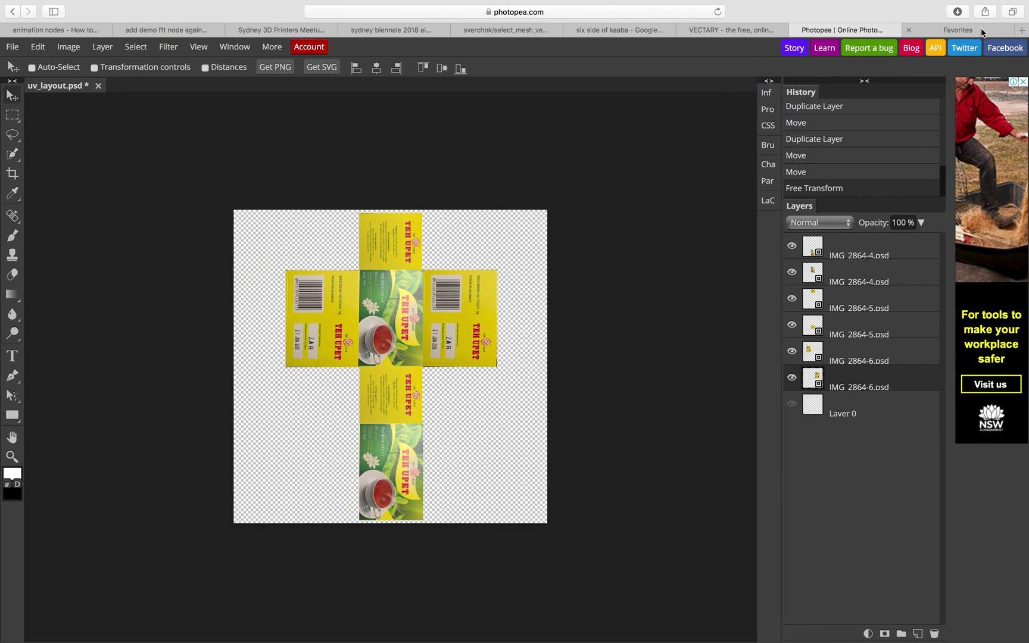
click(957, 30)
click(514, 11)
text(th)
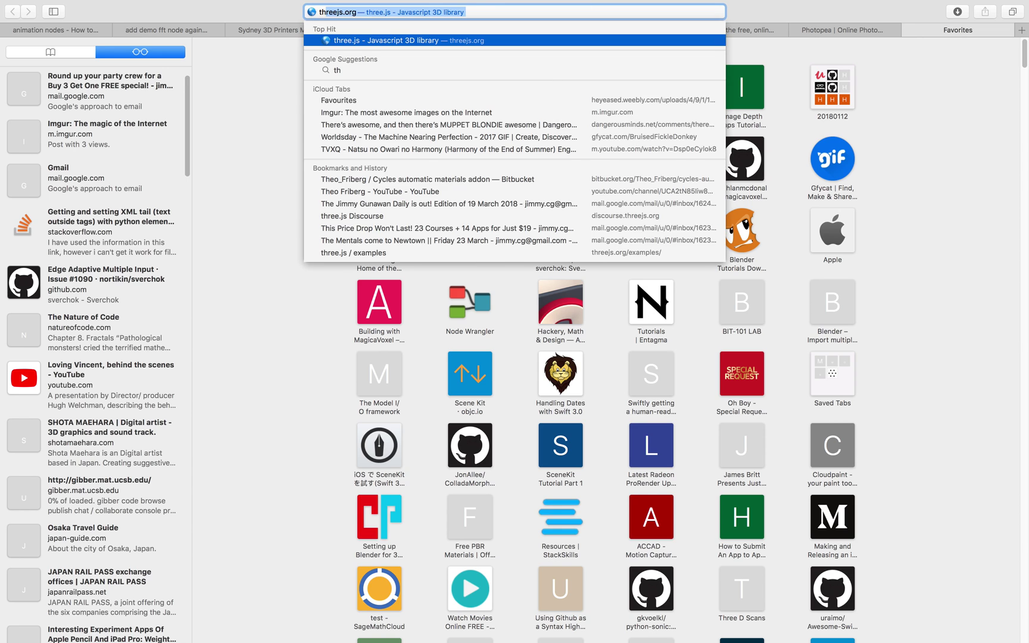
text(reejs)
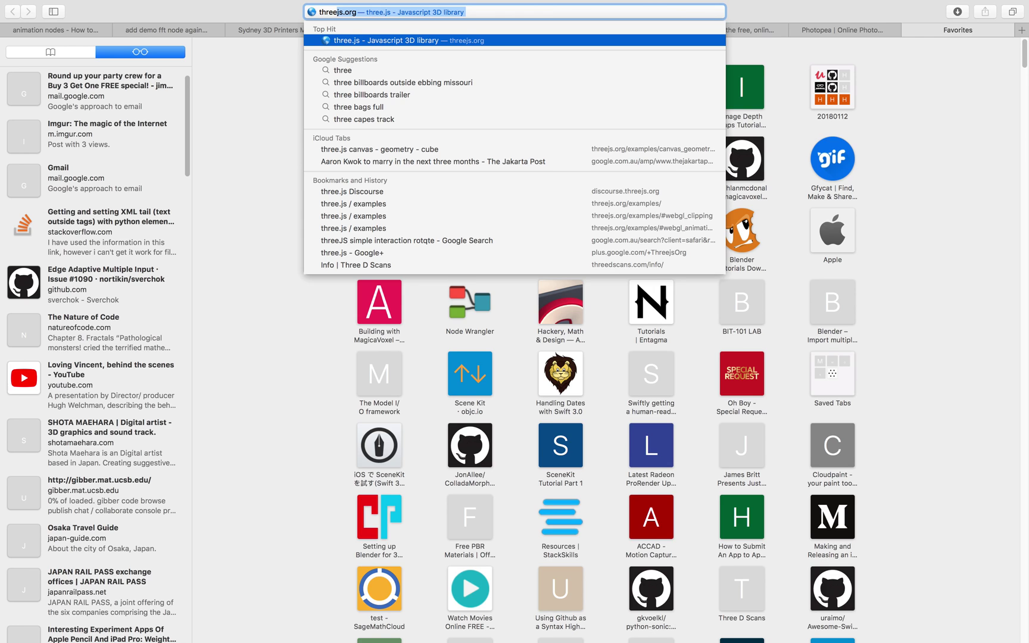
text( editor)
key(Return)
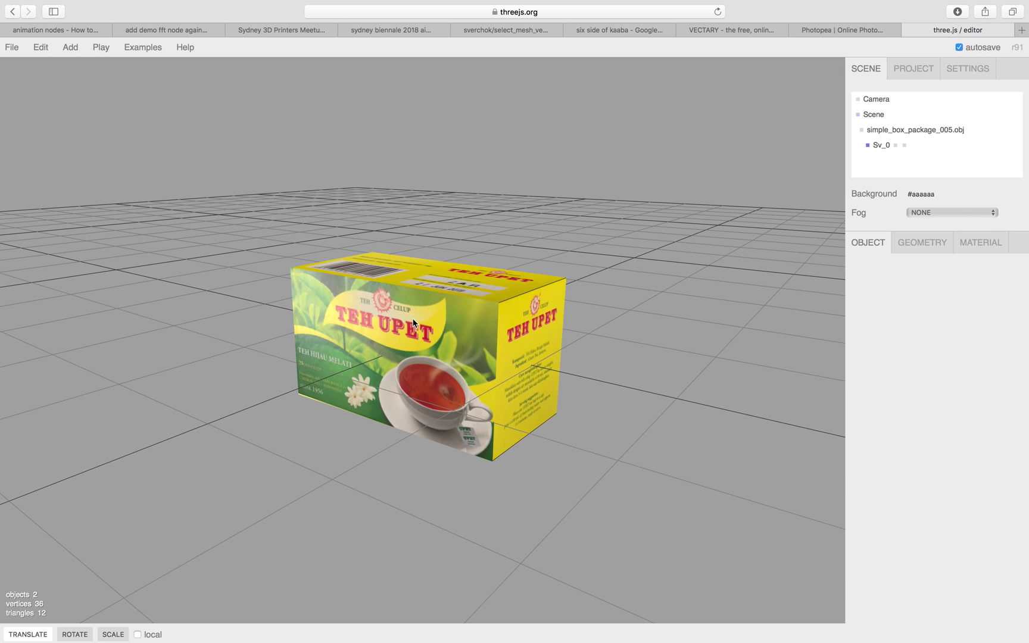
Step: Delete the old Sv_0 tea box mesh and the simple_box_package_005.obj group
click(399, 301)
key(Delete)
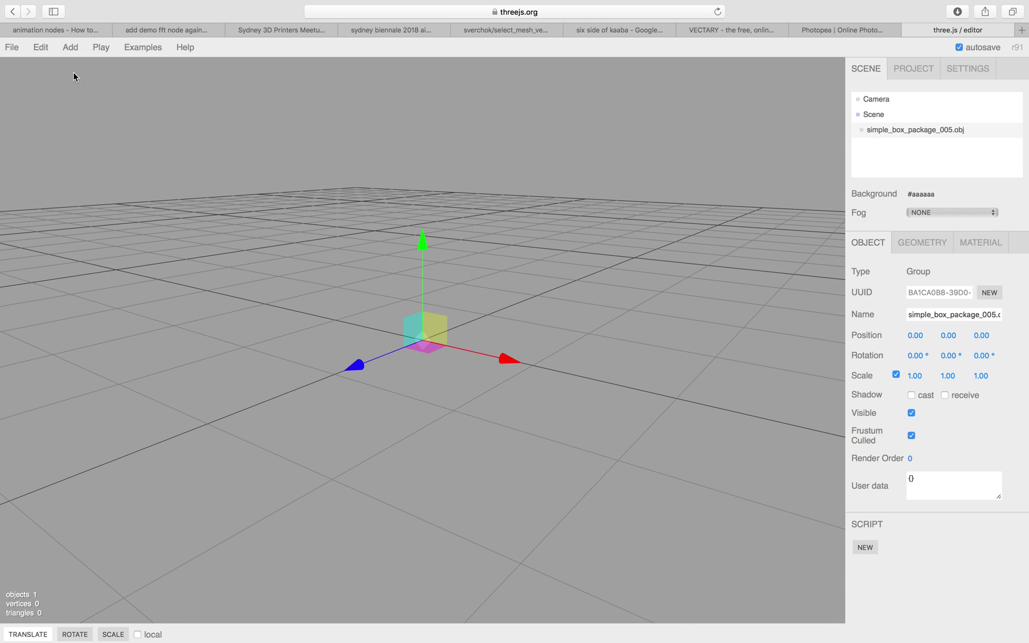
key(Delete)
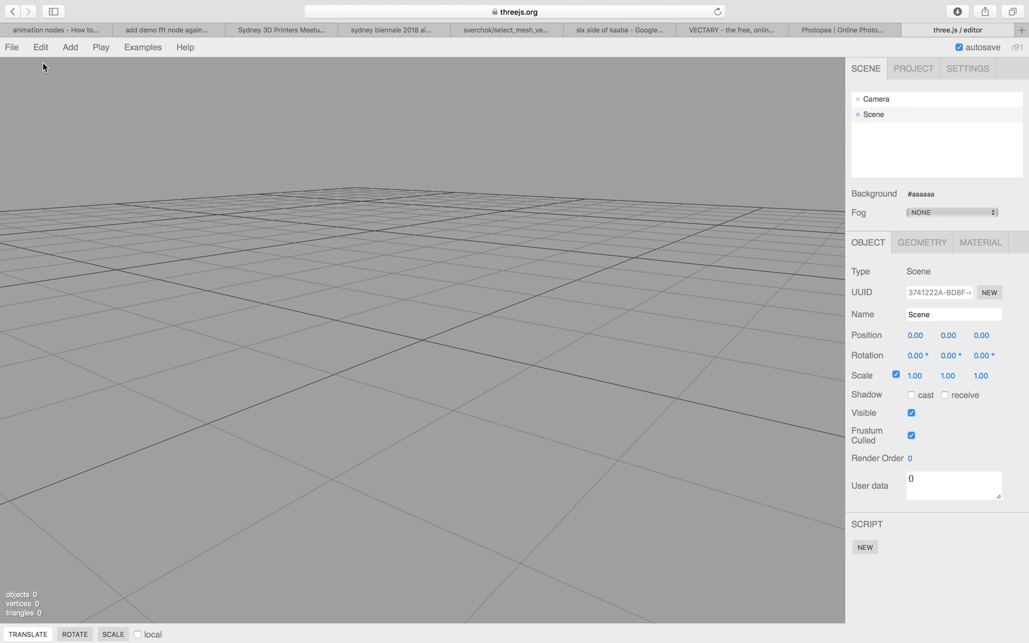
Step: Import box_3D.obj from the Desktop and show Cube_Cube.001's material properties
click(12, 46)
click(19, 93)
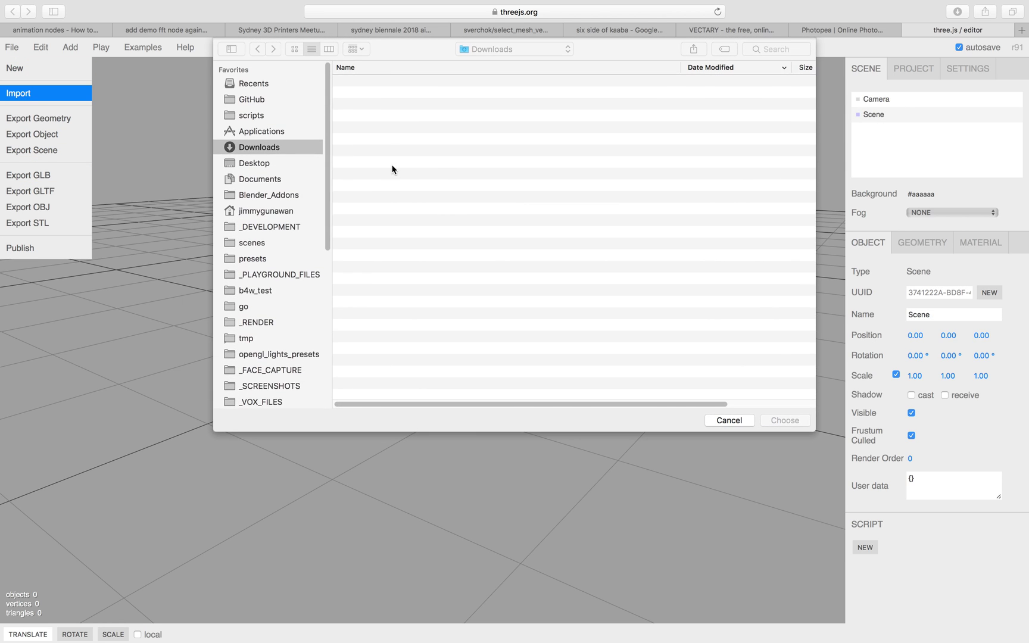
click(253, 163)
click(441, 94)
click(785, 420)
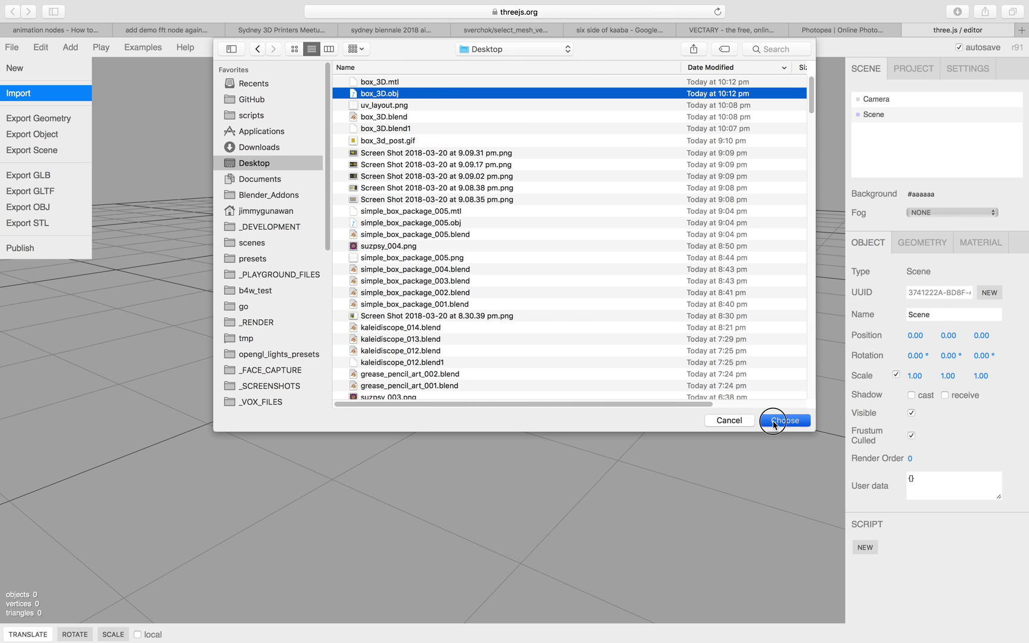
mouse_move(611, 362)
mouse_down()
mouse_move(515, 255)
mouse_move(654, 198)
mouse_up()
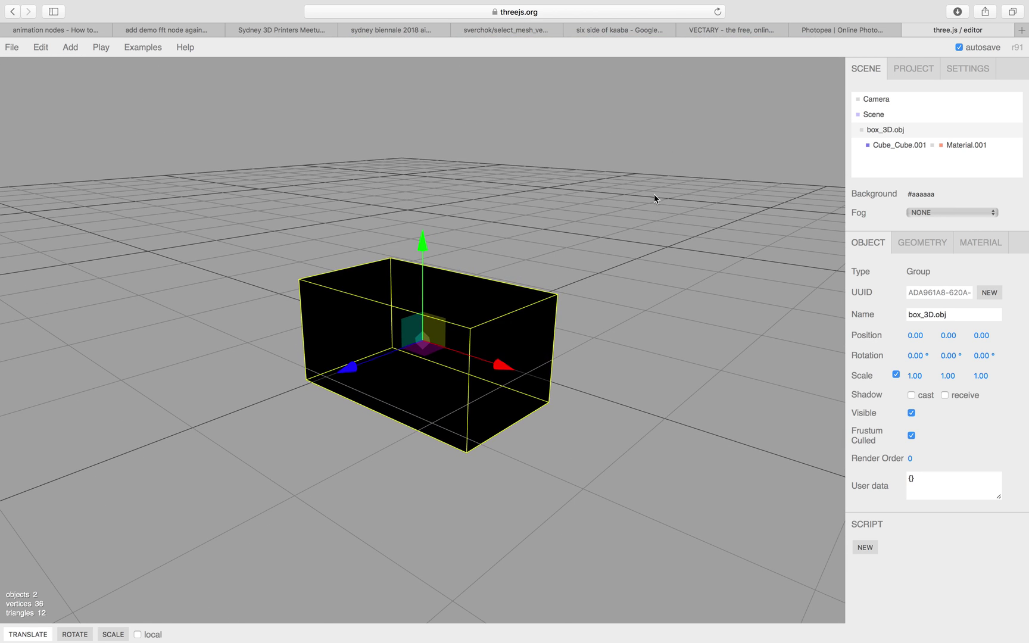
click(464, 318)
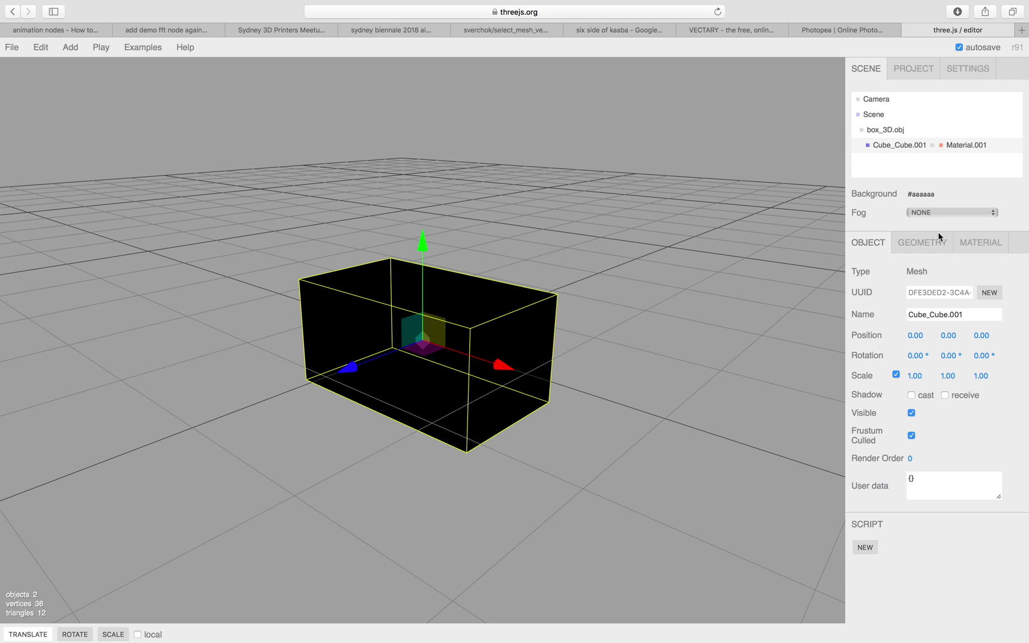
click(977, 241)
Step: Switch the material to MeshBasicMaterial and set uv_layout.jpg from Downloads as its map
click(953, 297)
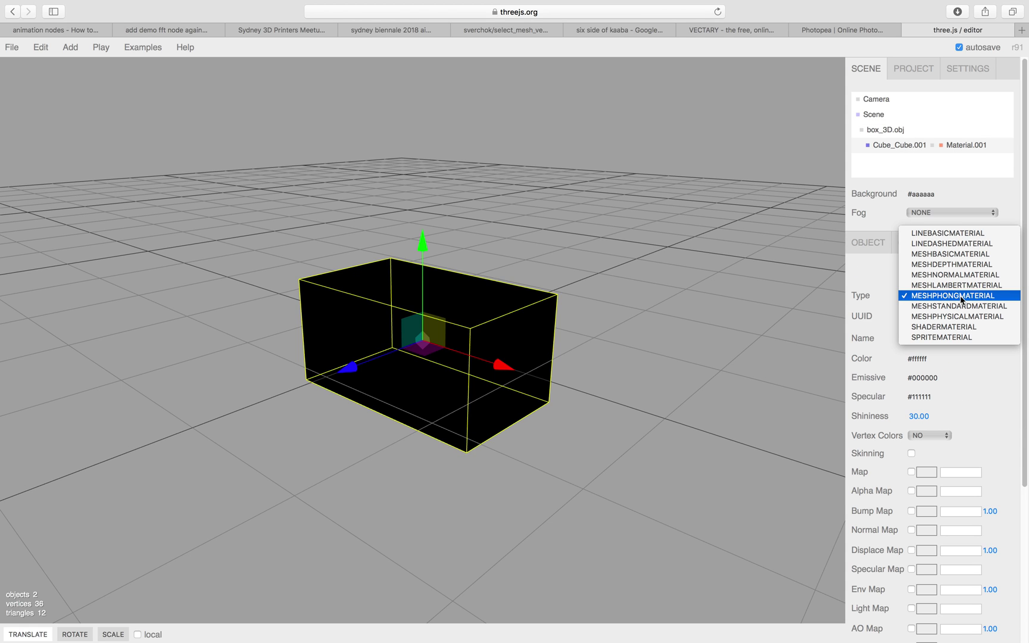
click(958, 253)
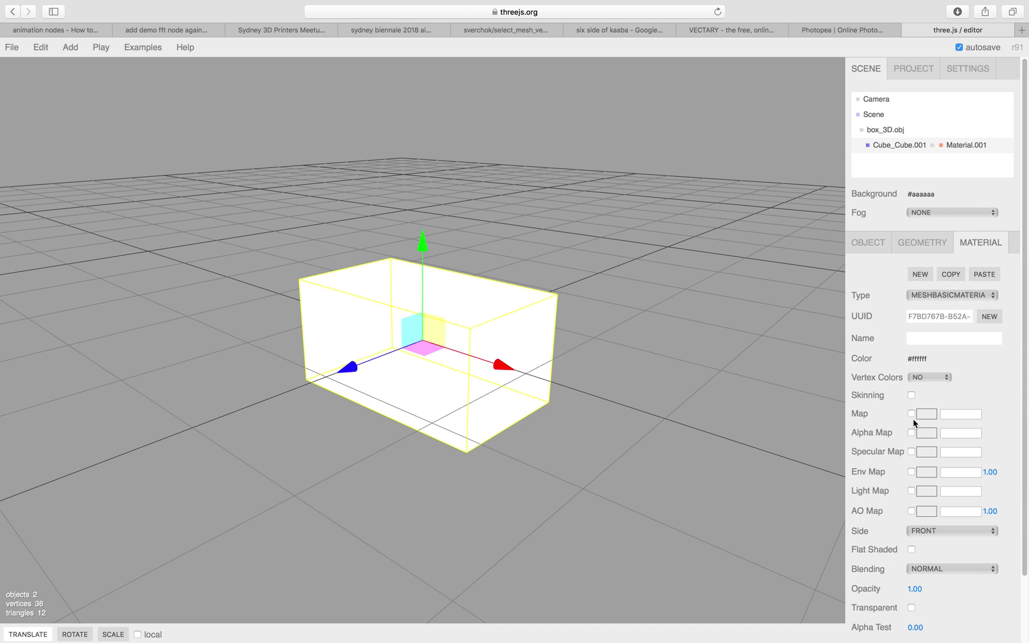
click(928, 416)
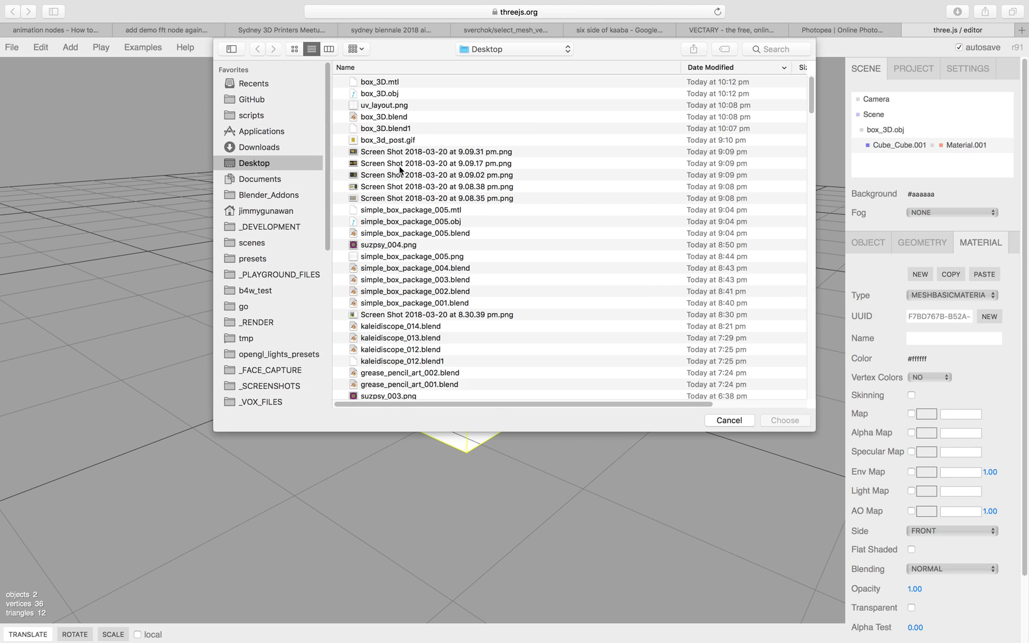
click(285, 149)
double_click(383, 82)
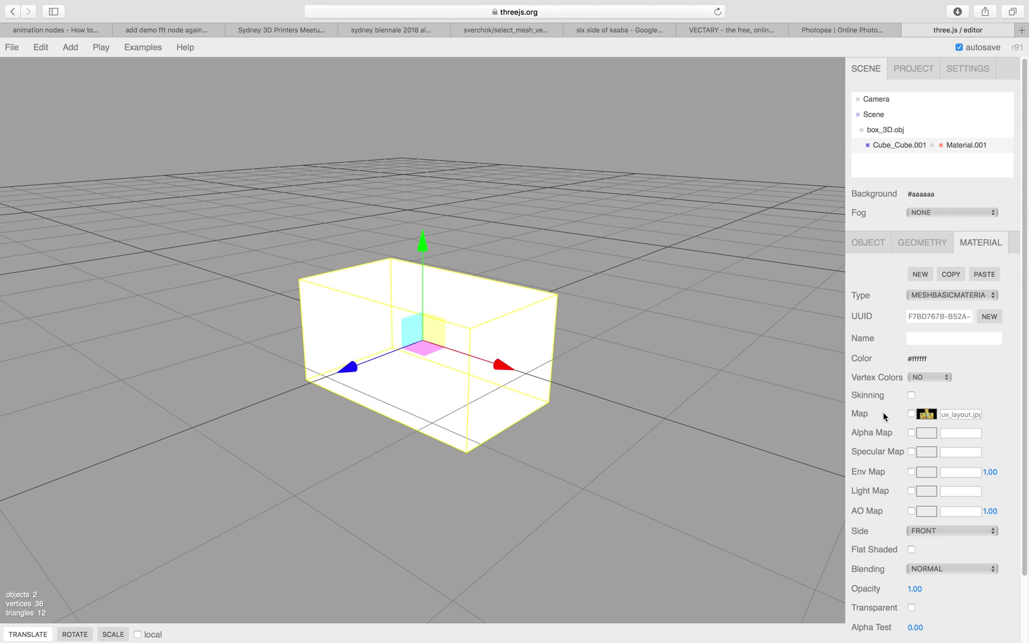
Step: Orbit around the textured box to inspect the TEH UPET packaging faces
mouse_move(615, 347)
mouse_down()
mouse_move(763, 299)
mouse_move(788, 258)
mouse_move(381, 363)
mouse_move(246, 288)
mouse_move(402, 321)
mouse_move(531, 378)
mouse_move(640, 360)
mouse_move(655, 318)
mouse_move(353, 281)
mouse_up()
scroll(352, 280, down, 2)
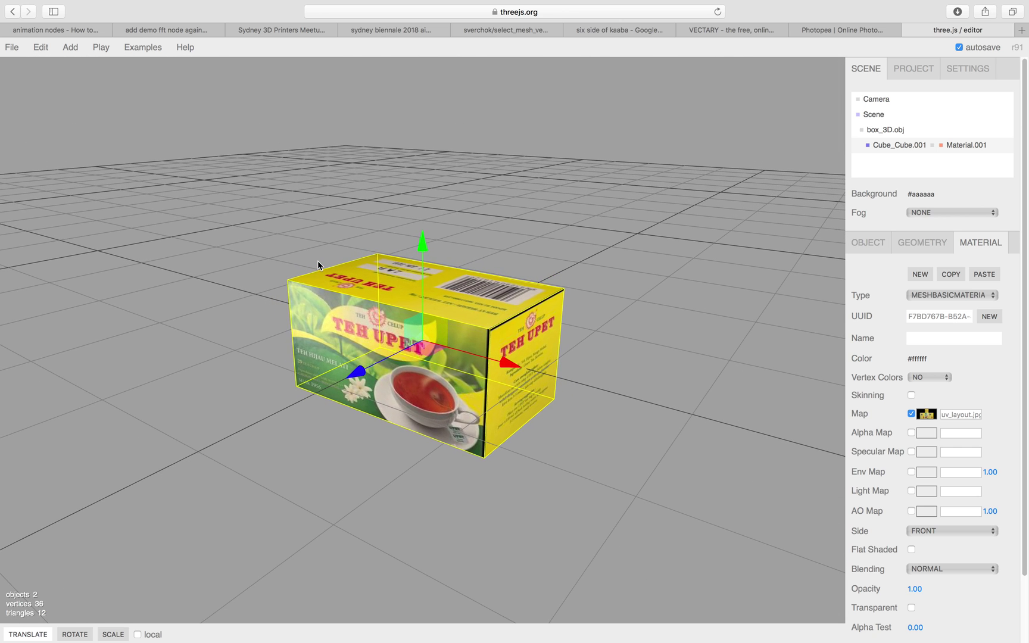
scroll(317, 263, down, 2)
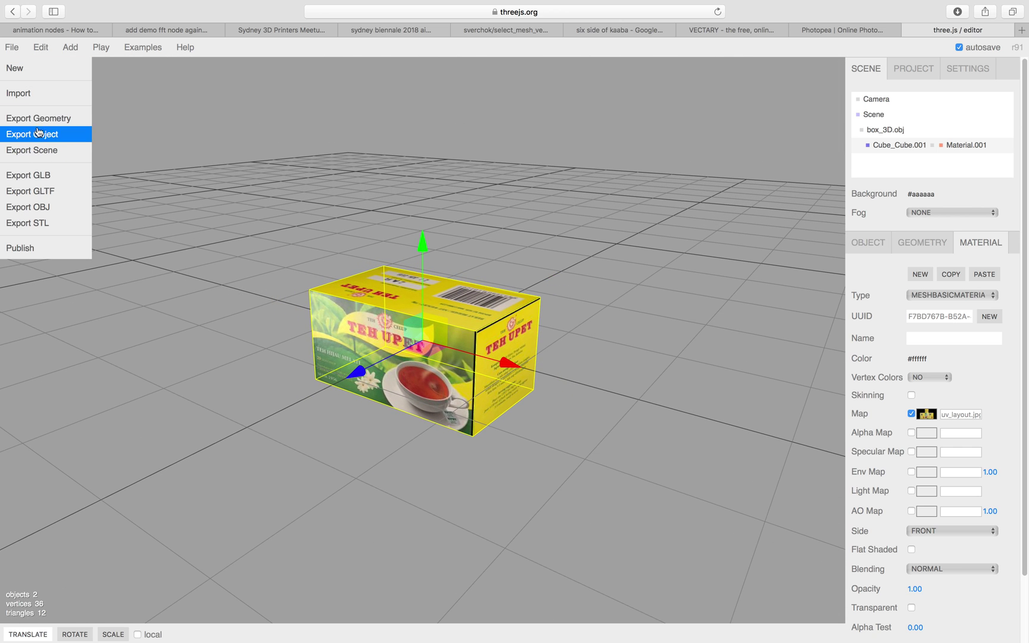
mouse_move(70, 48)
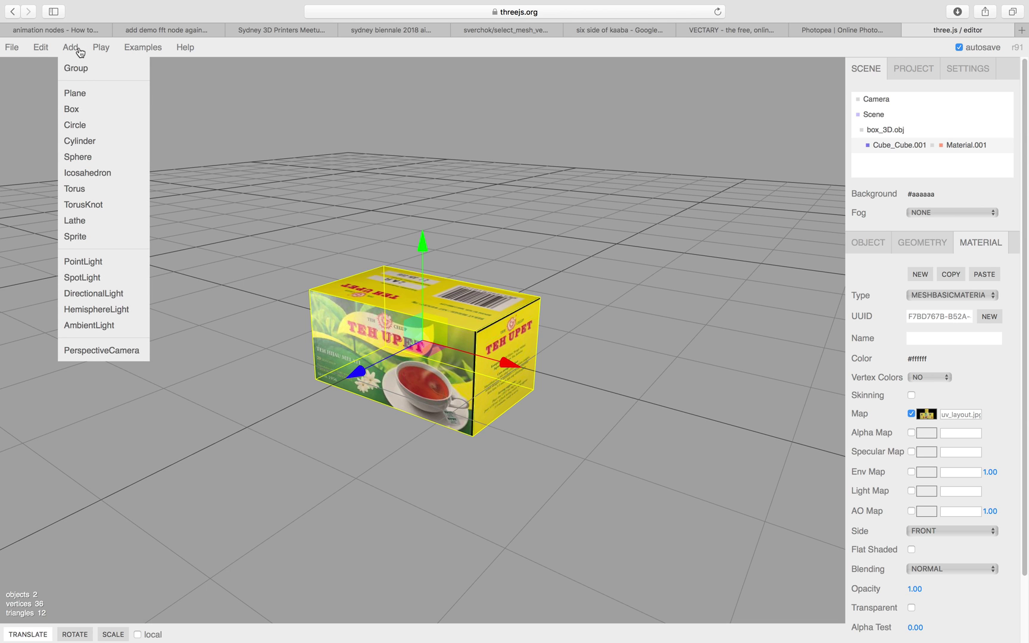
drag(375, 259, 364, 245)
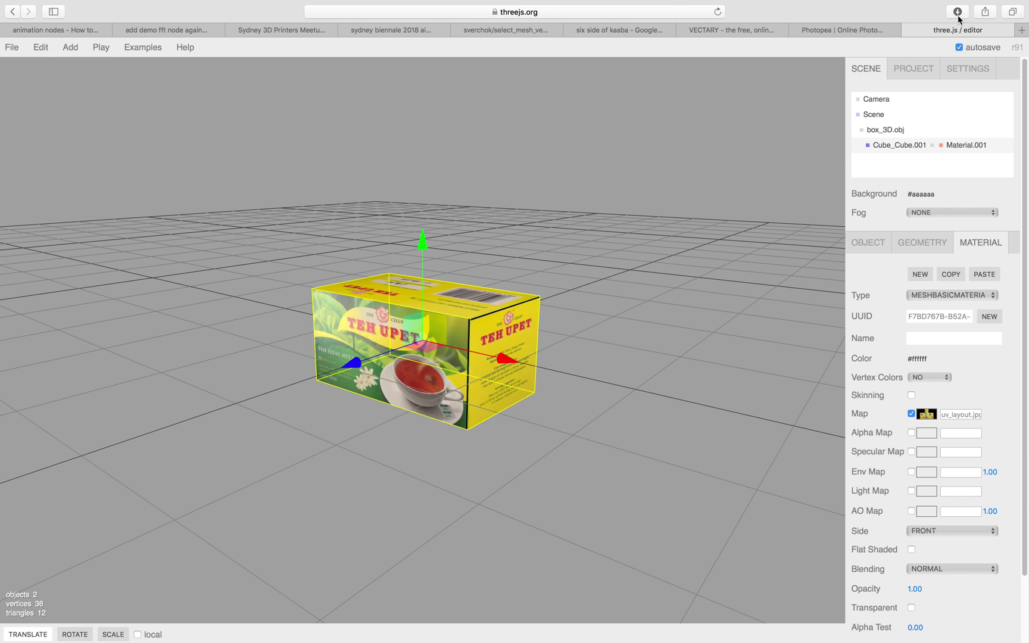
key(ctrl+Right)
key(ctrl+Right)
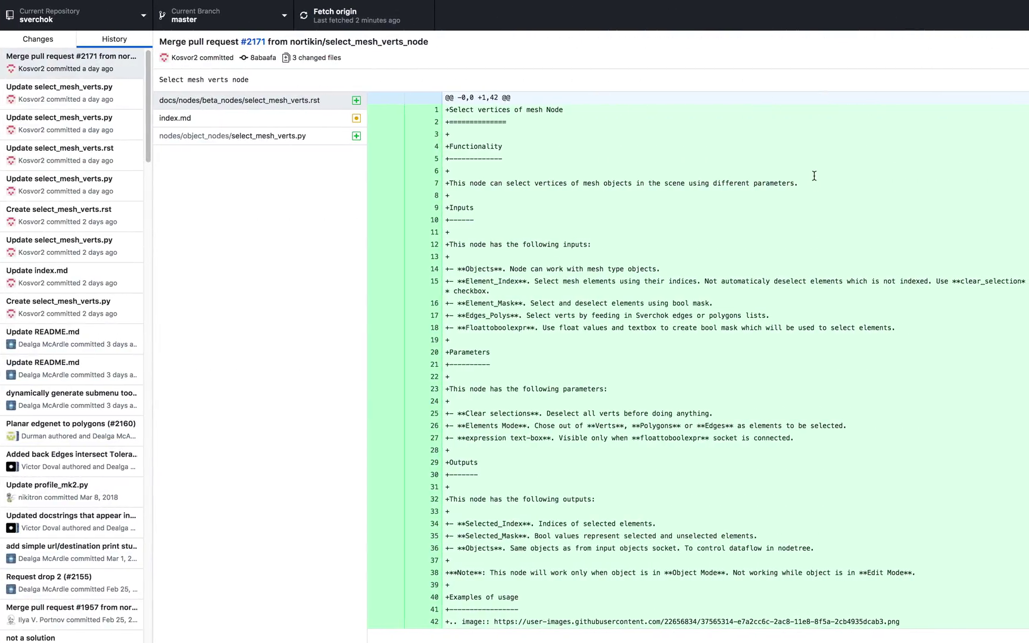
Step: Keep the Photopea page via Stay on Page, then open a new tab from three.js
key(ctrl+Left)
key(ctrl+Left)
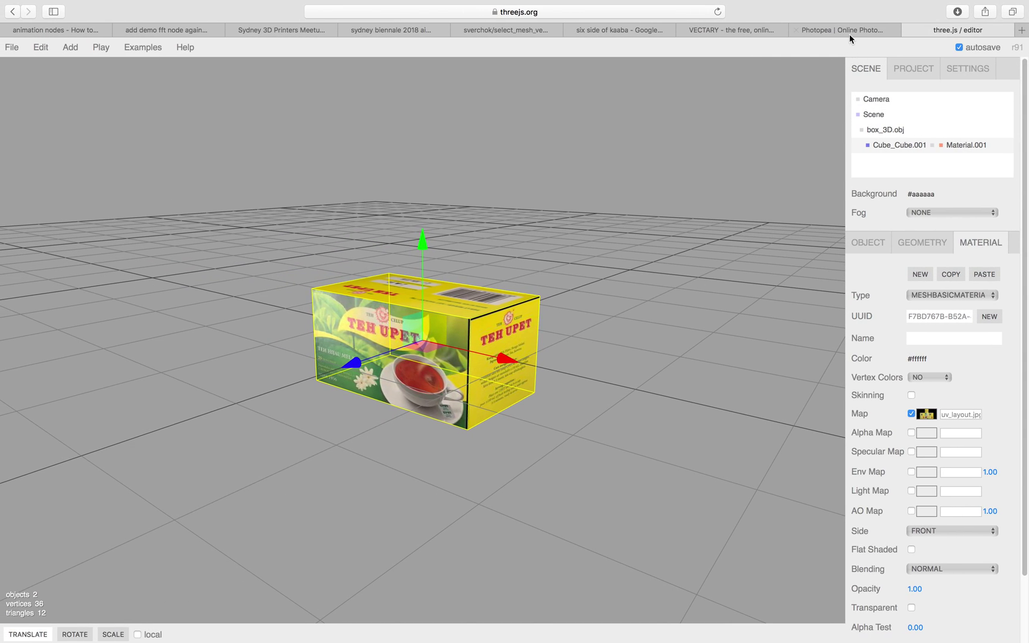
click(849, 34)
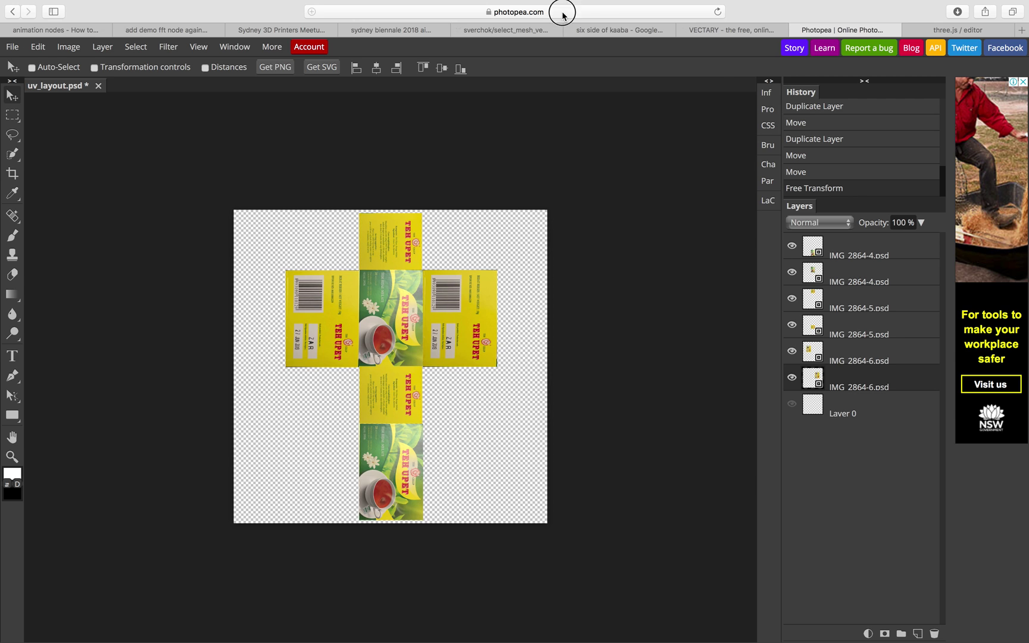
click(563, 11)
text(facebook blendersushi)
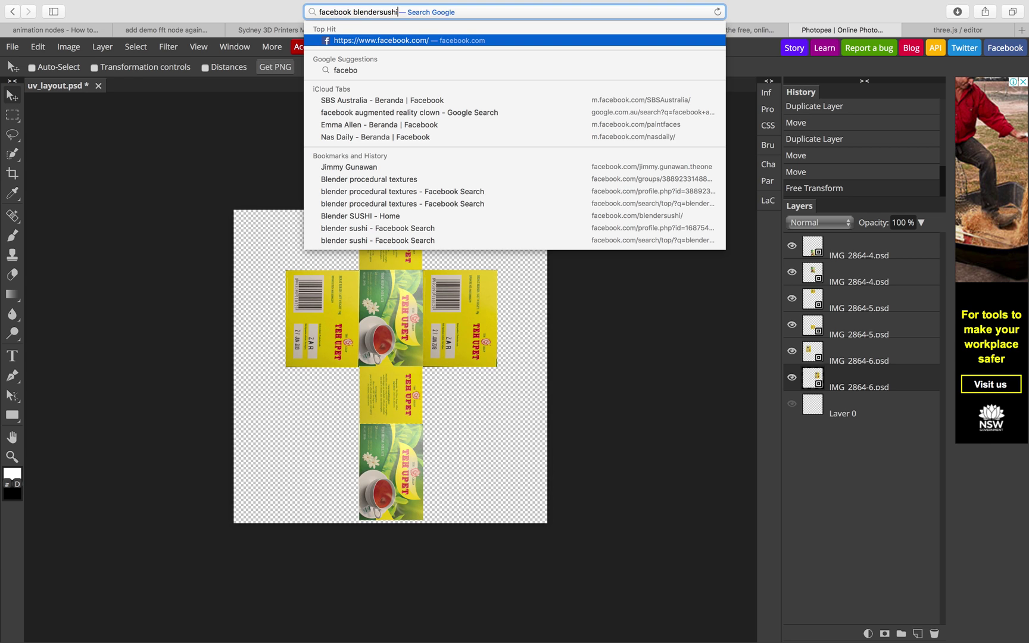
key(Return)
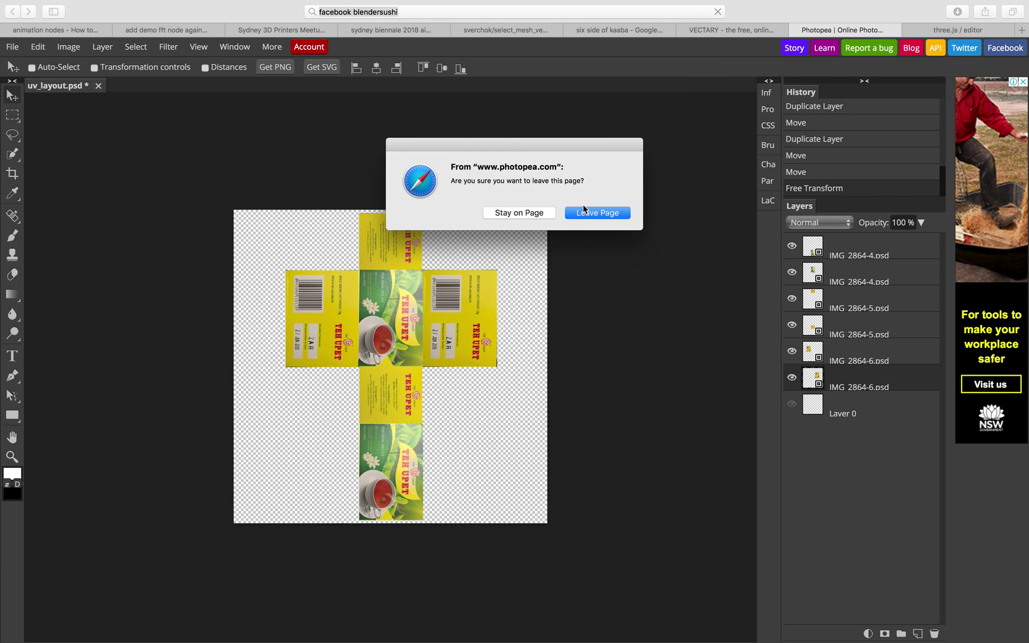
click(518, 212)
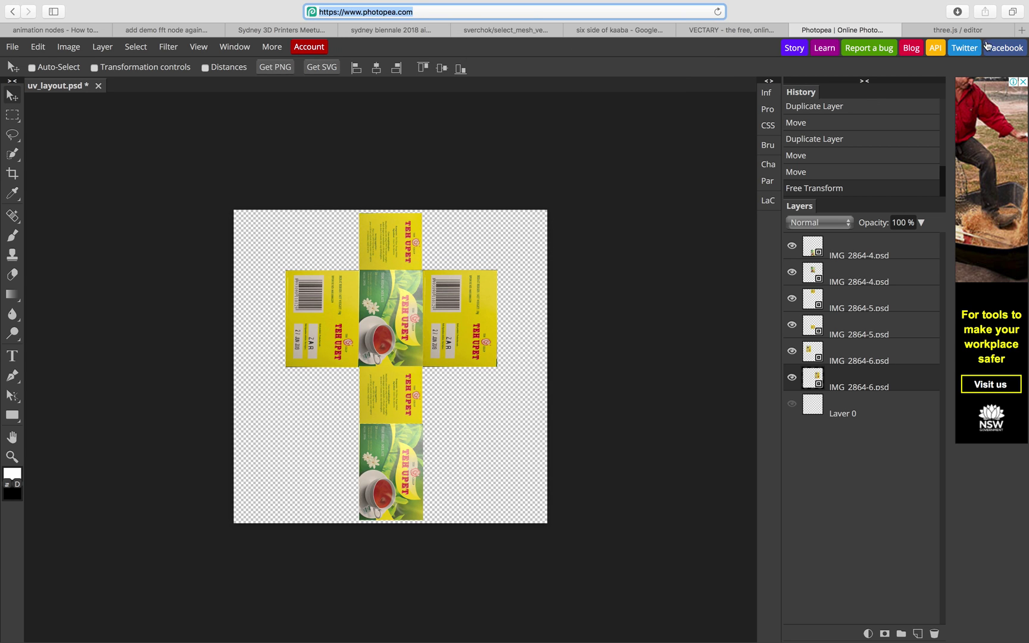
click(958, 30)
click(1020, 30)
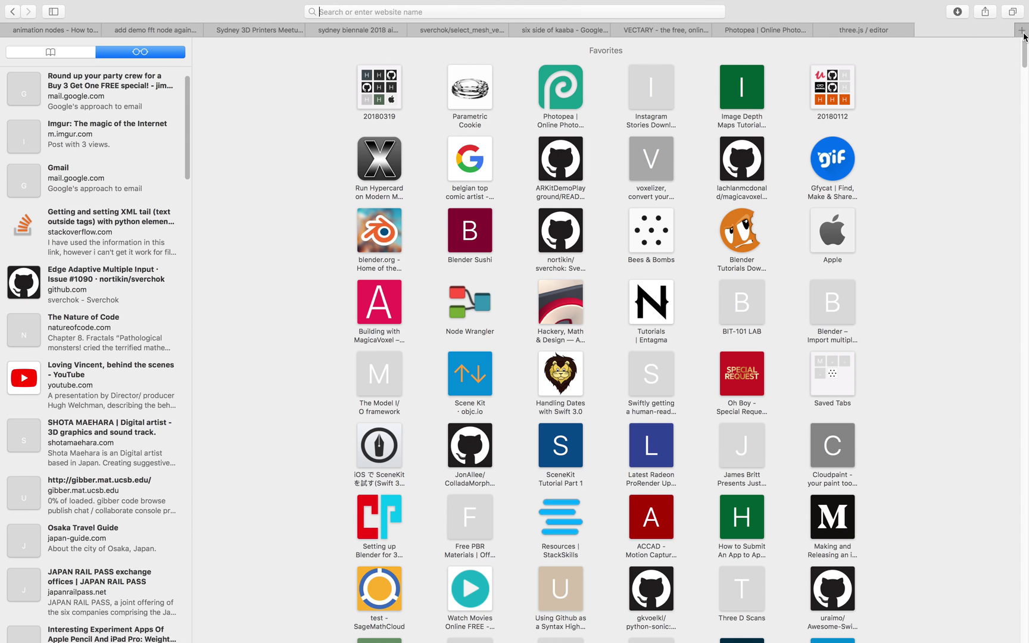
text(fabook blenderusushi)
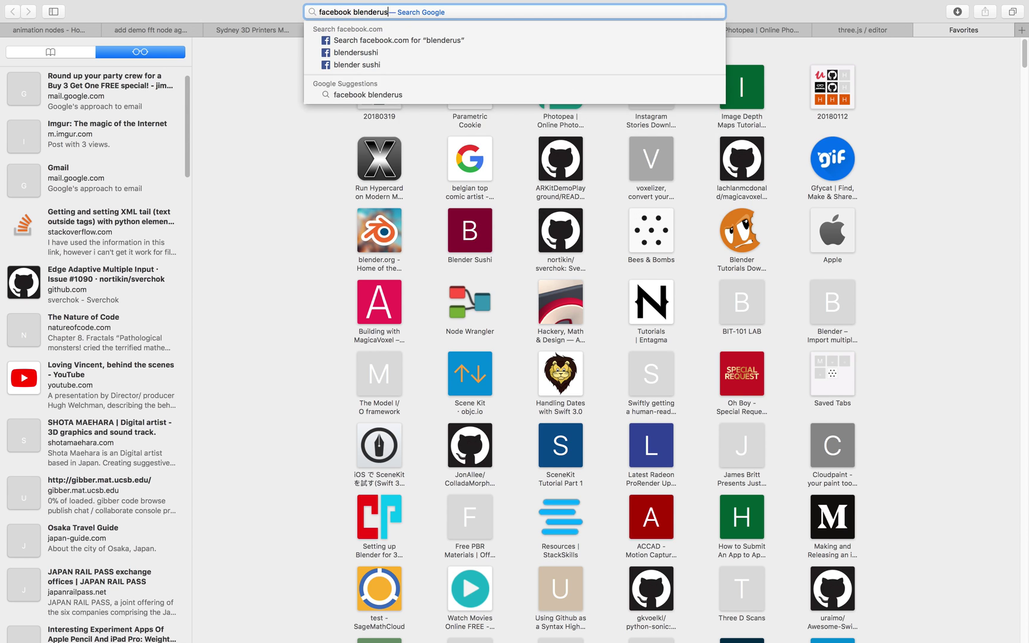
text(sushi)
Step: Open the Blender SUSHI Facebook page from the blendersushi suggestion and start a new post
key(Return)
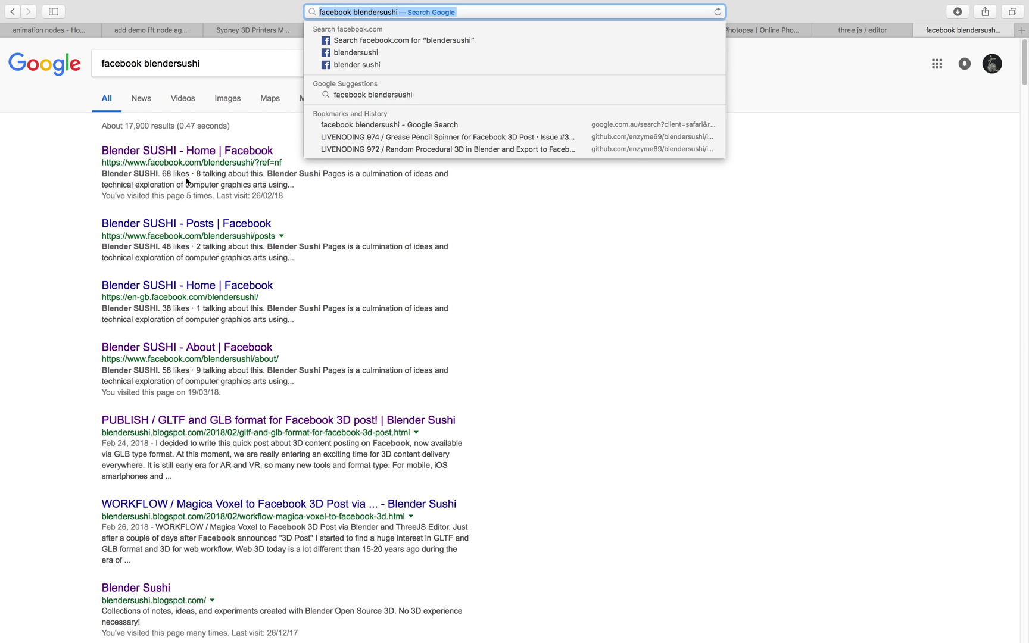
click(187, 181)
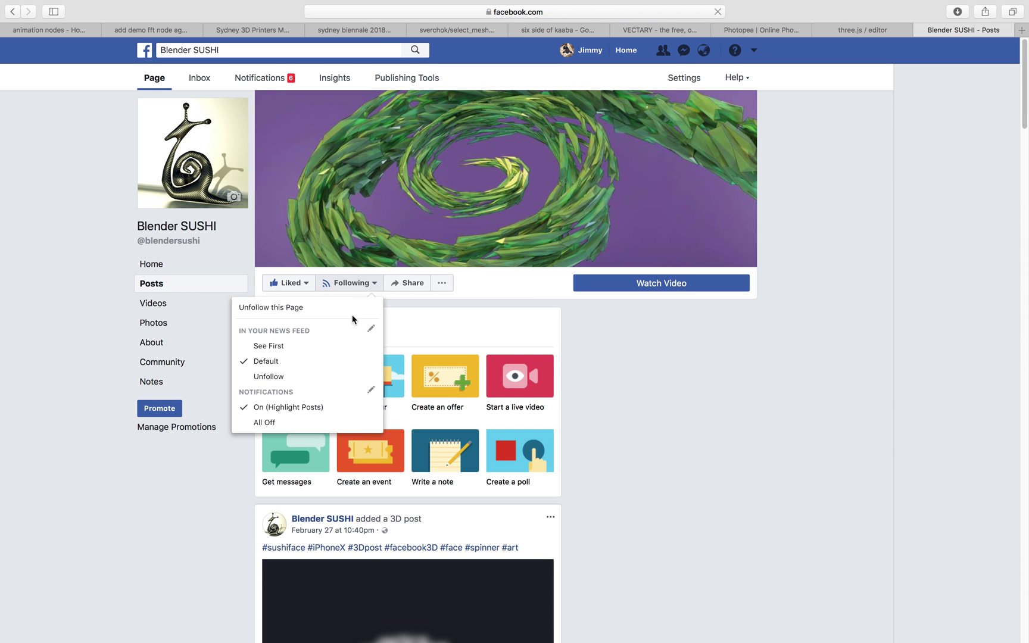
click(352, 326)
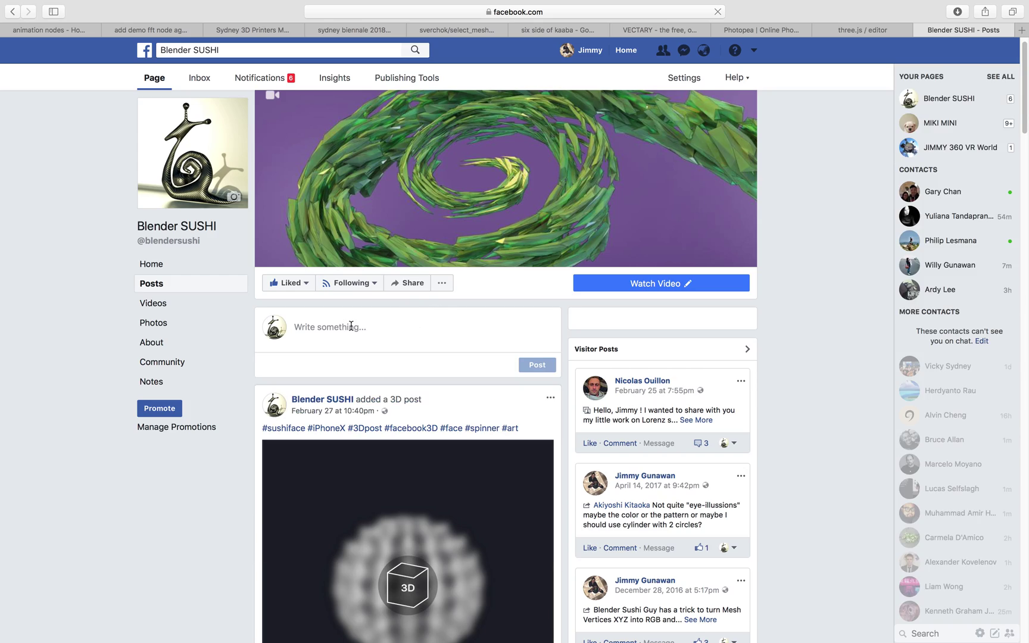
Step: Close the uv_layout.jpg preview and drag scene.glb from Downloads onto the Facebook composer
key(ctrl+Left)
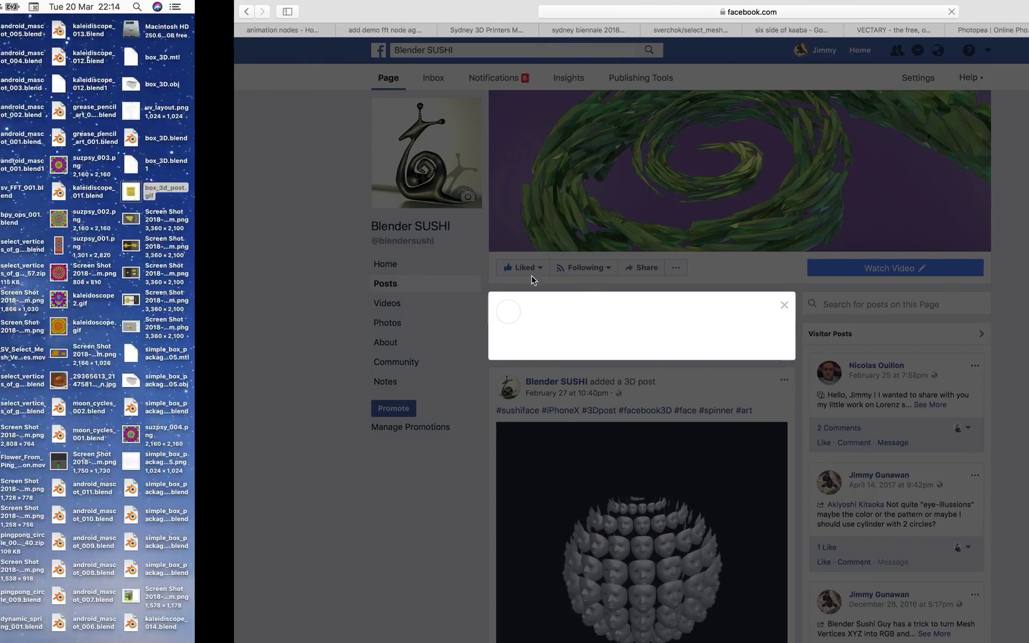
click(232, 56)
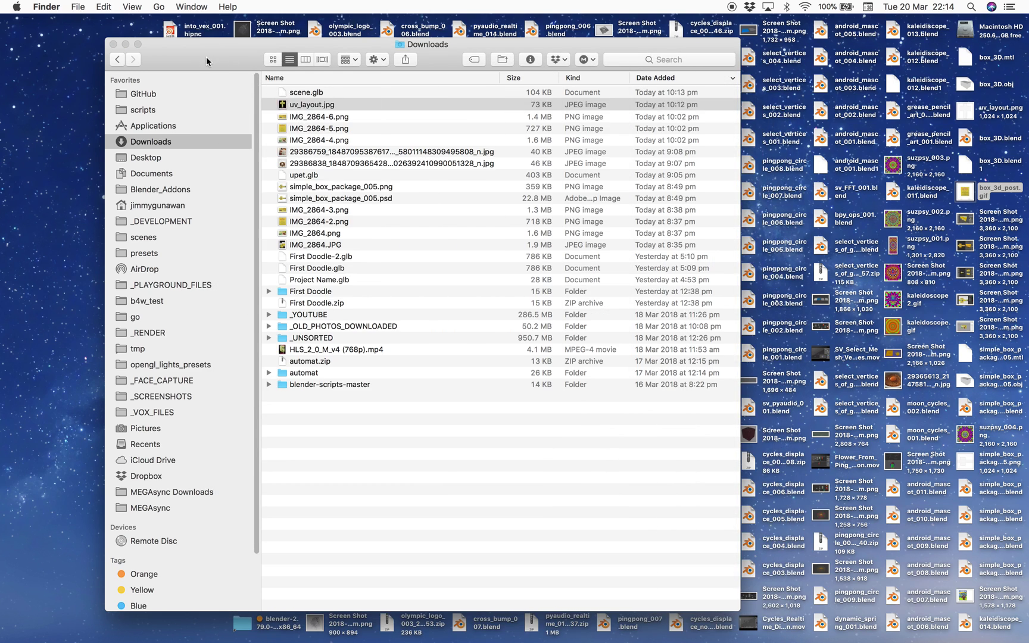
click(169, 175)
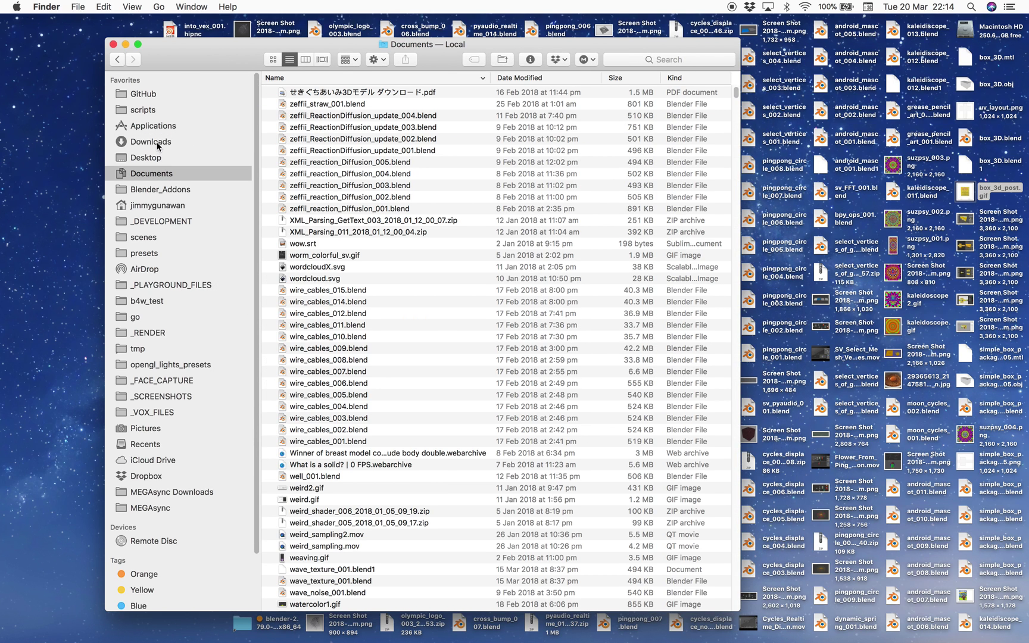
click(198, 139)
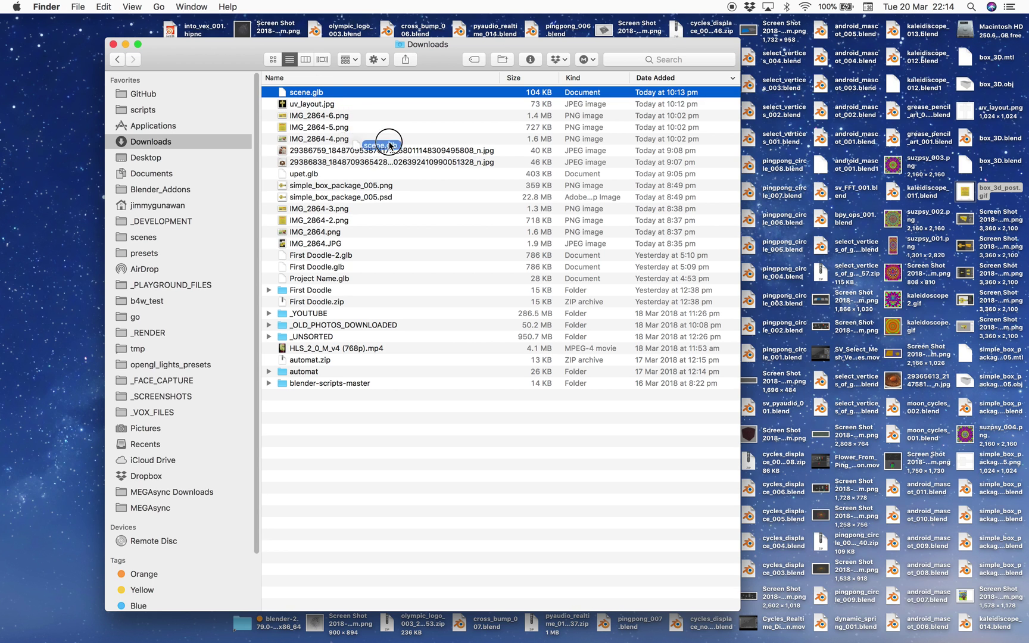
drag(389, 143, 408, 252)
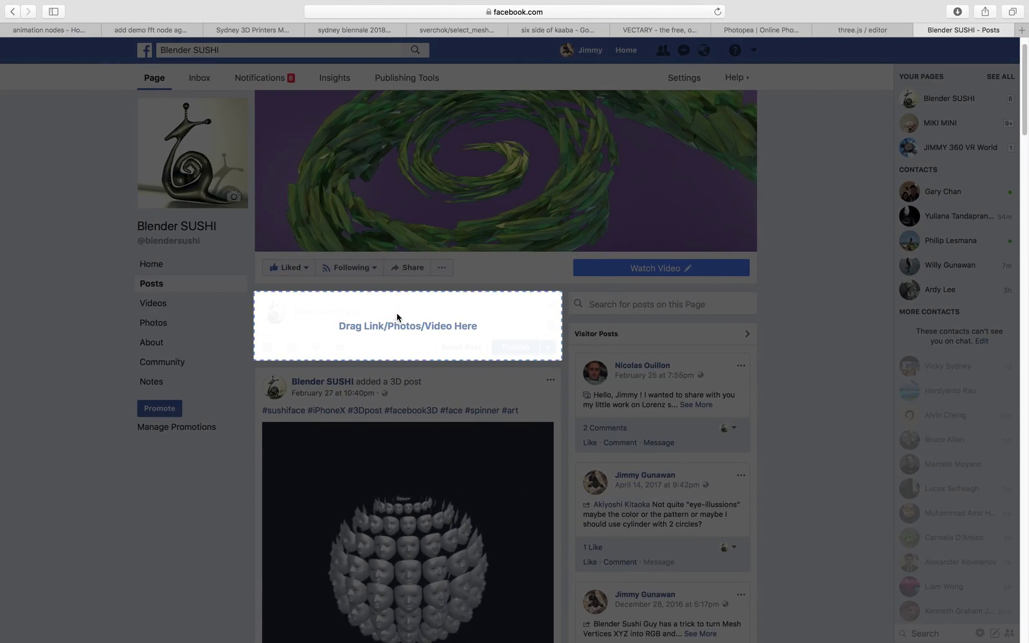
drag(397, 316, 397, 318)
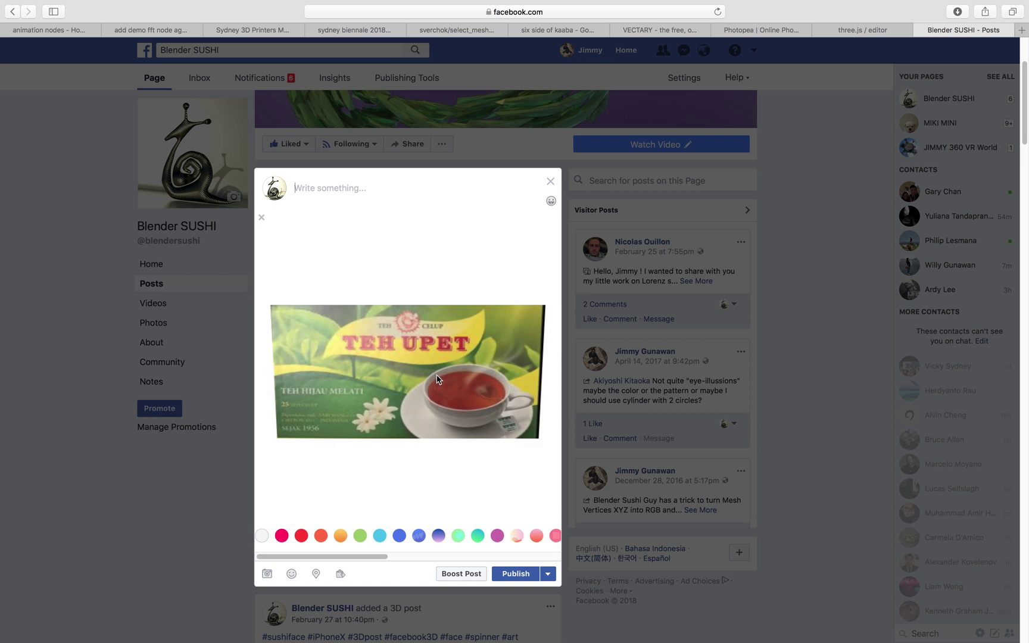
Step: Rotate the tea box preview while trying blue squiggle, solid magenta and pink dune backgrounds
mouse_move(438, 378)
mouse_down()
mouse_move(439, 344)
mouse_move(372, 375)
mouse_move(409, 374)
mouse_move(406, 340)
mouse_up()
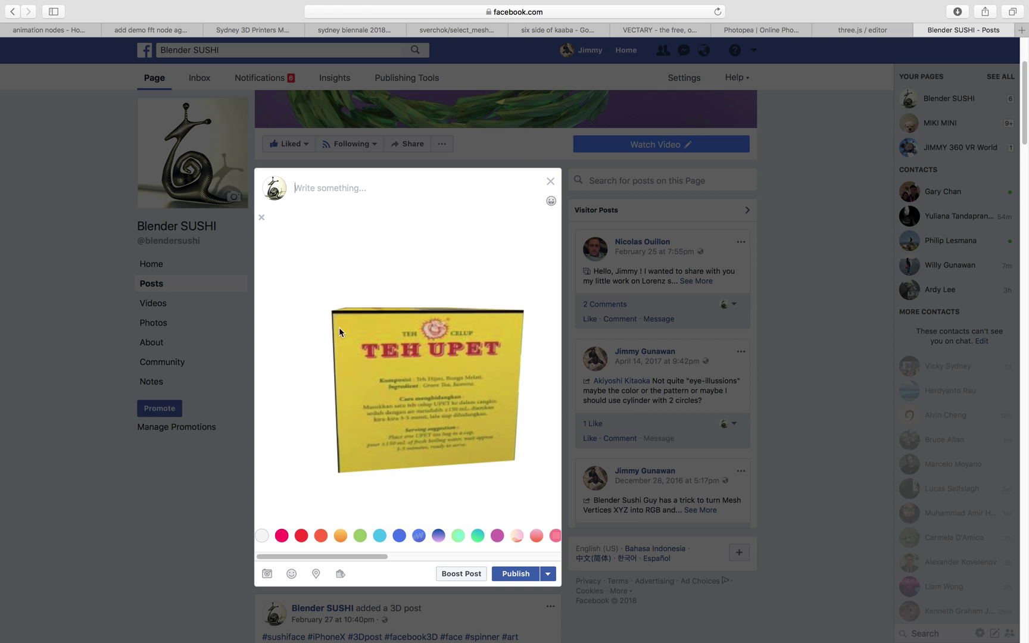
click(418, 535)
drag(407, 489, 489, 504)
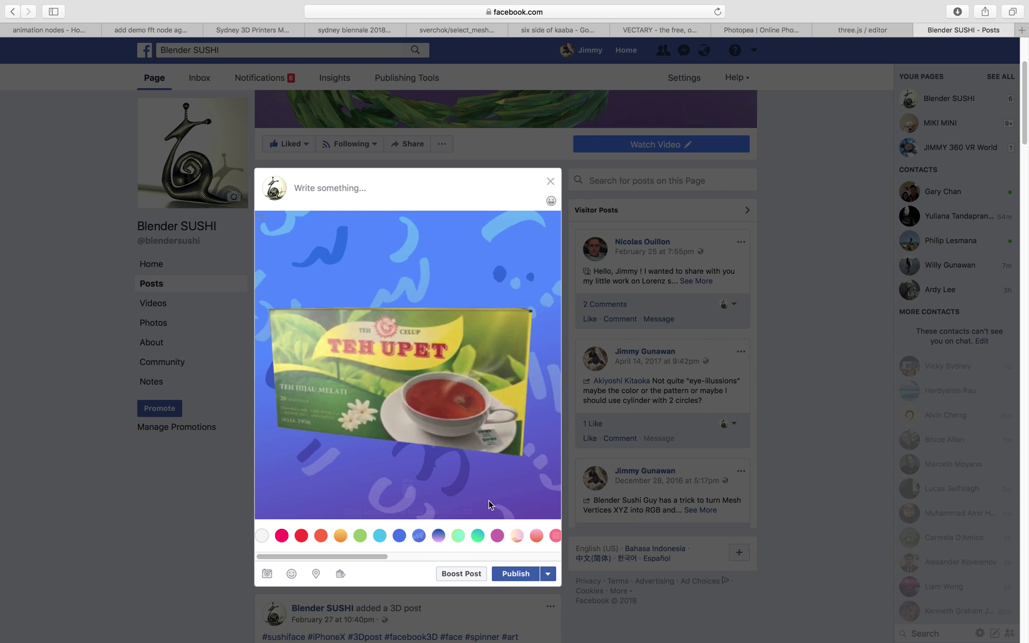
click(497, 535)
click(516, 535)
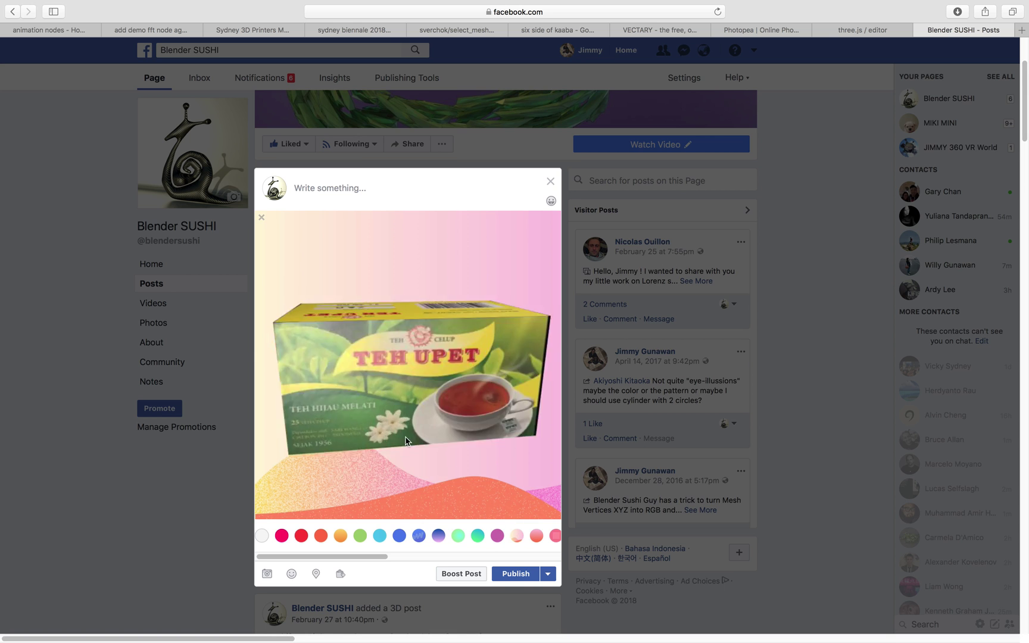
Step: Turn the tea box to show its top and other side, then try a solid blue background
mouse_move(527, 450)
mouse_down()
mouse_move(469, 402)
mouse_move(370, 375)
mouse_move(405, 381)
mouse_move(418, 358)
mouse_move(337, 302)
mouse_move(467, 370)
mouse_move(486, 411)
mouse_move(442, 374)
mouse_up()
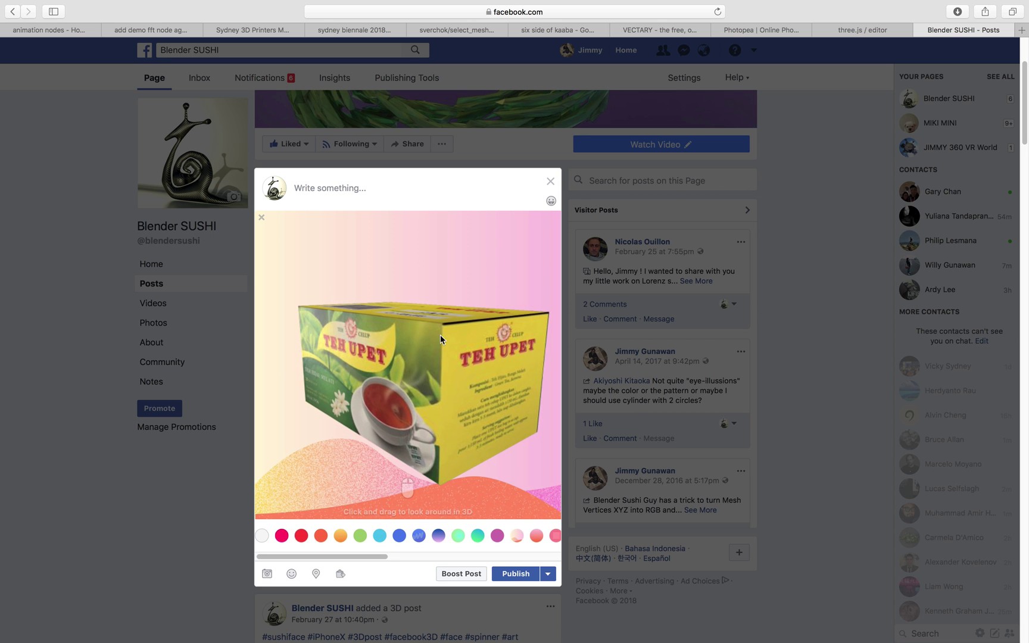
mouse_move(442, 365)
mouse_down()
mouse_move(434, 351)
mouse_move(500, 351)
mouse_up()
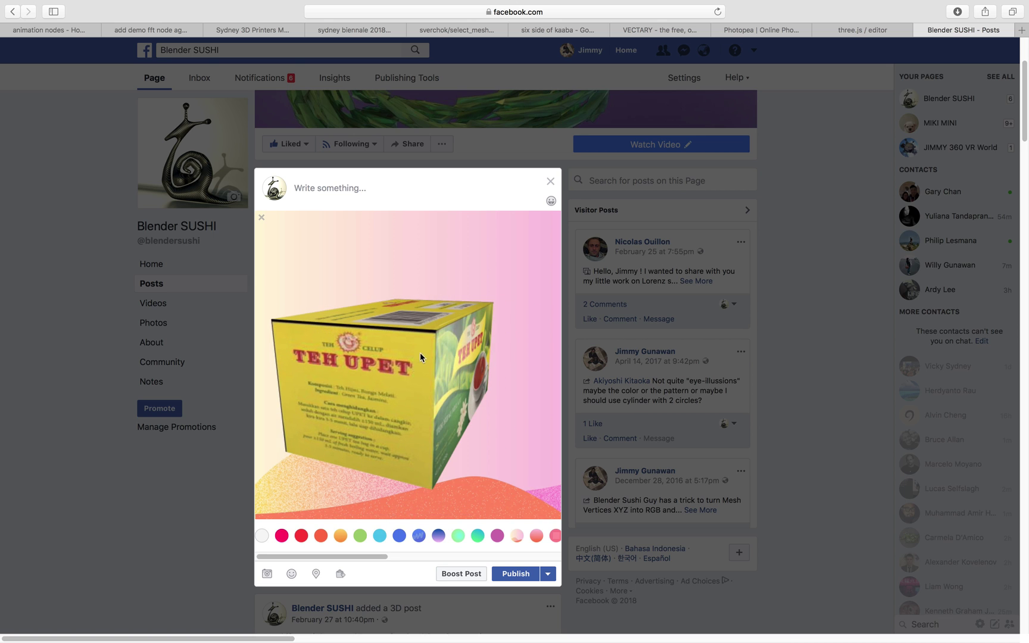
mouse_move(419, 353)
mouse_down()
mouse_move(393, 345)
mouse_move(549, 263)
mouse_move(533, 403)
mouse_move(441, 514)
mouse_up()
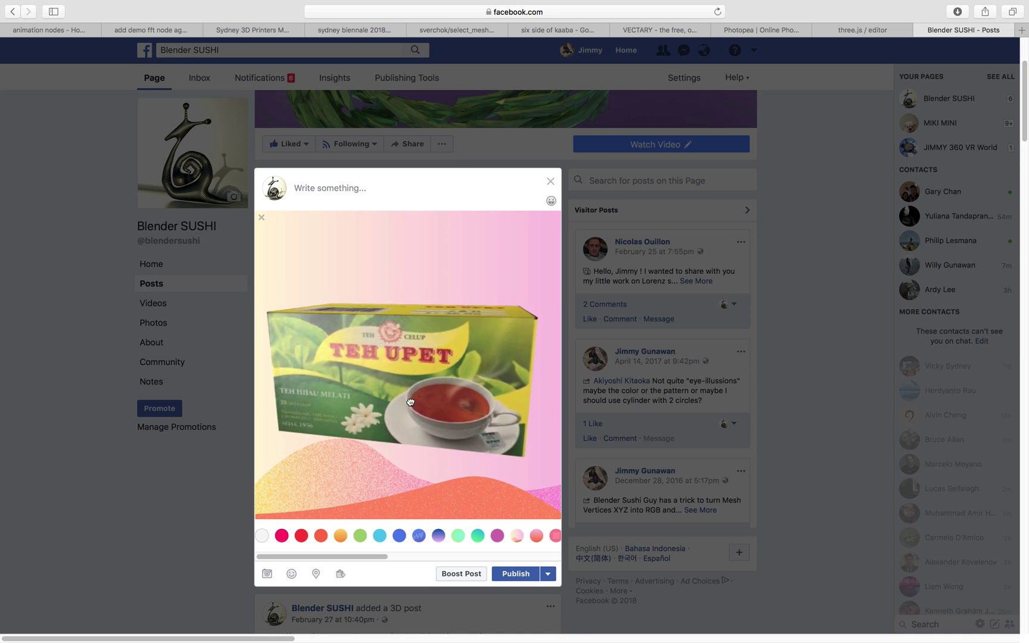
click(400, 537)
Step: Try orange gradient and solid red backgrounds, settling on white for the post
click(340, 536)
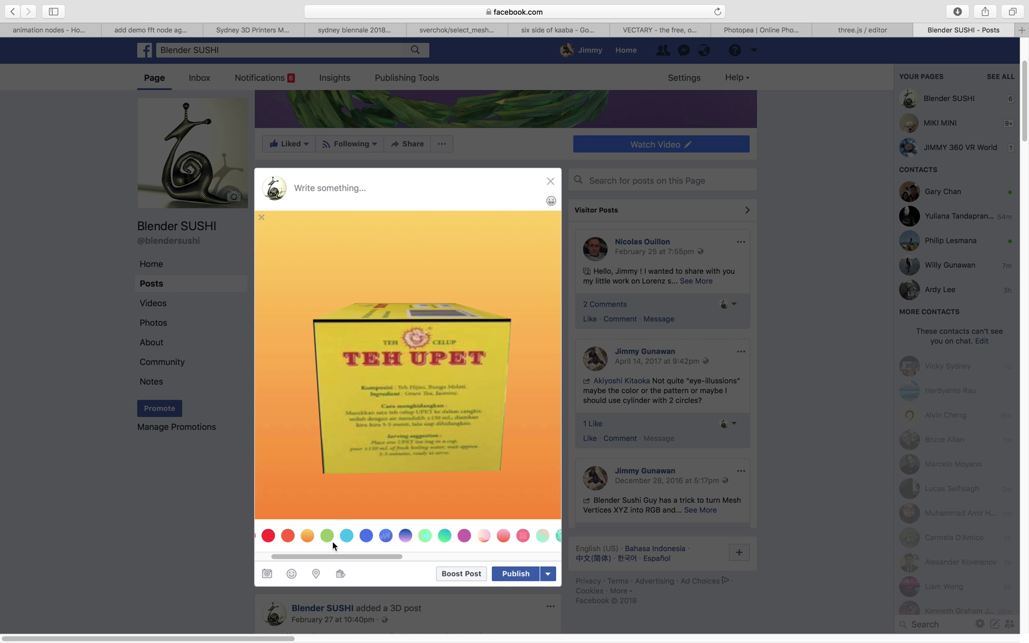
click(301, 536)
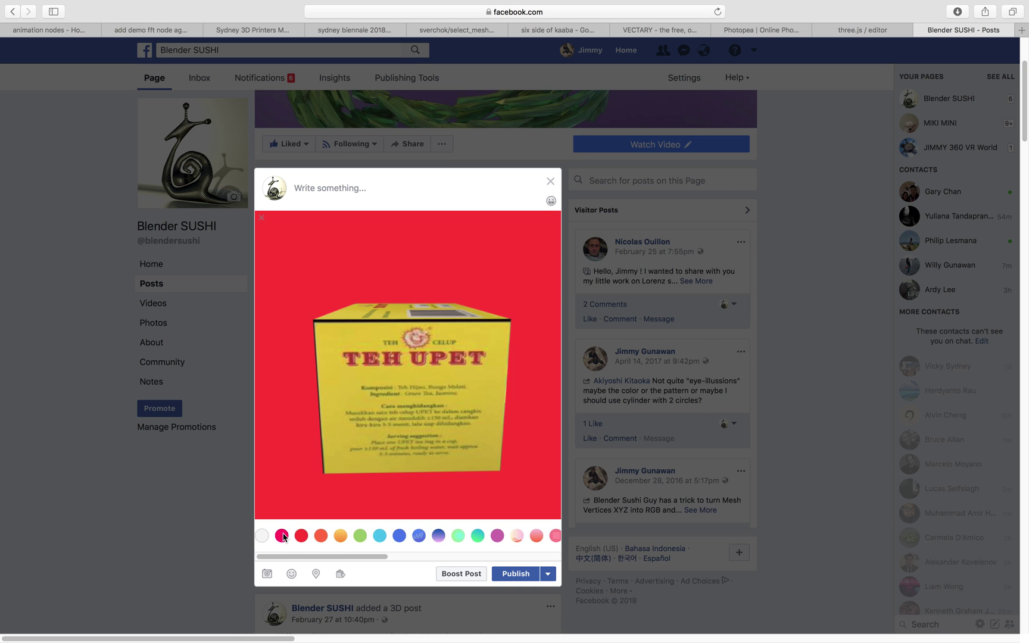
click(263, 535)
Step: Rotate the tea box preview around and back to face front
mouse_move(401, 361)
mouse_down()
mouse_move(445, 404)
mouse_move(475, 251)
mouse_up()
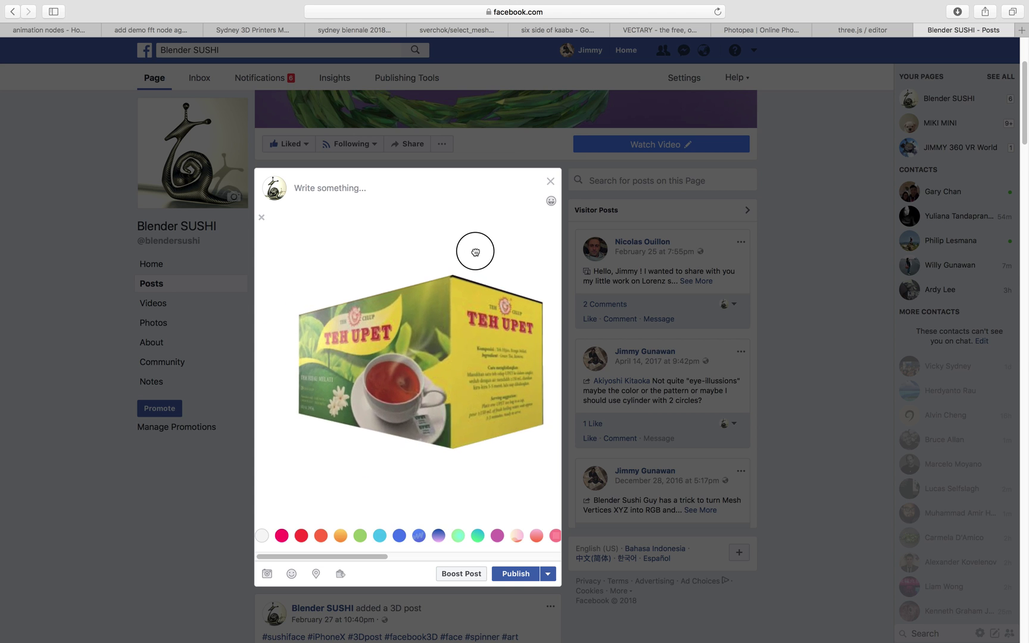
drag(448, 265, 450, 267)
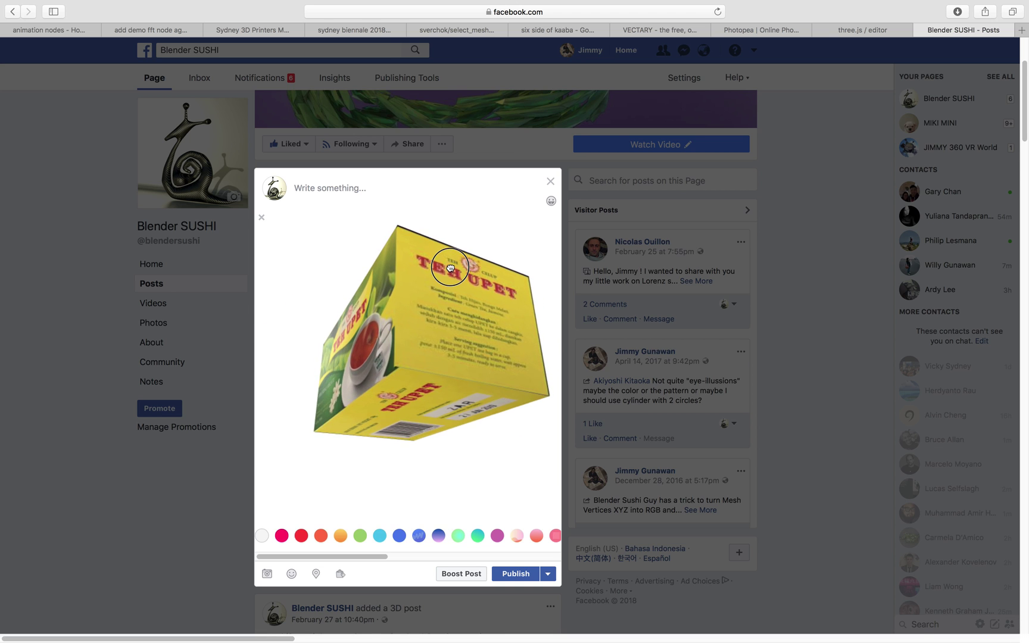
mouse_move(449, 296)
mouse_down()
mouse_move(434, 347)
mouse_move(479, 336)
mouse_move(426, 314)
mouse_move(453, 300)
mouse_move(432, 329)
mouse_move(445, 348)
mouse_move(469, 321)
mouse_up()
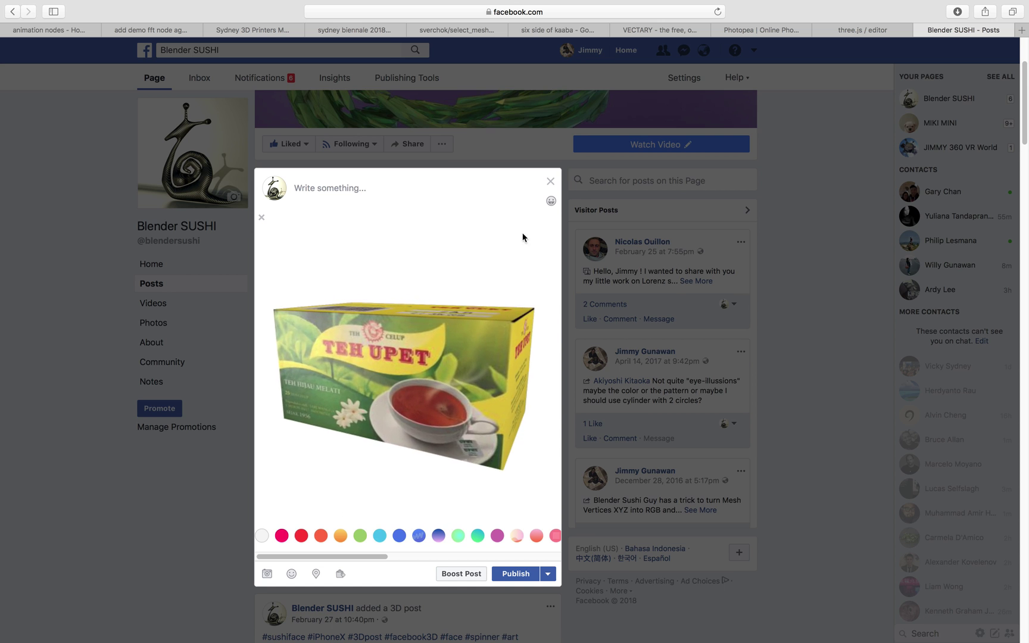
Step: Discard the unfinished Facebook post and compare the Photopea texture layout with the three.js editor
click(737, 151)
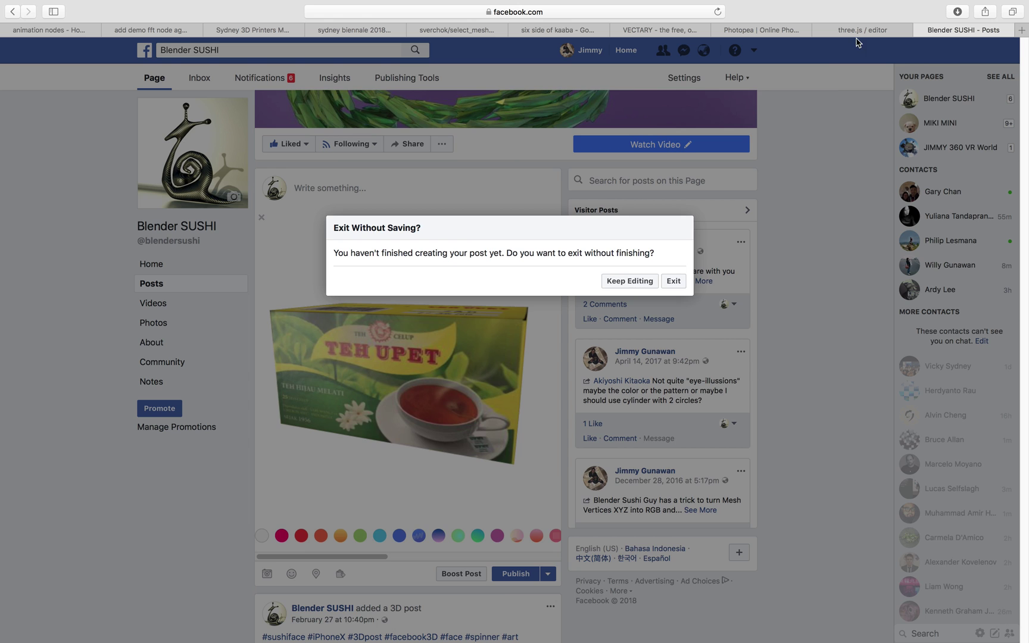
click(673, 281)
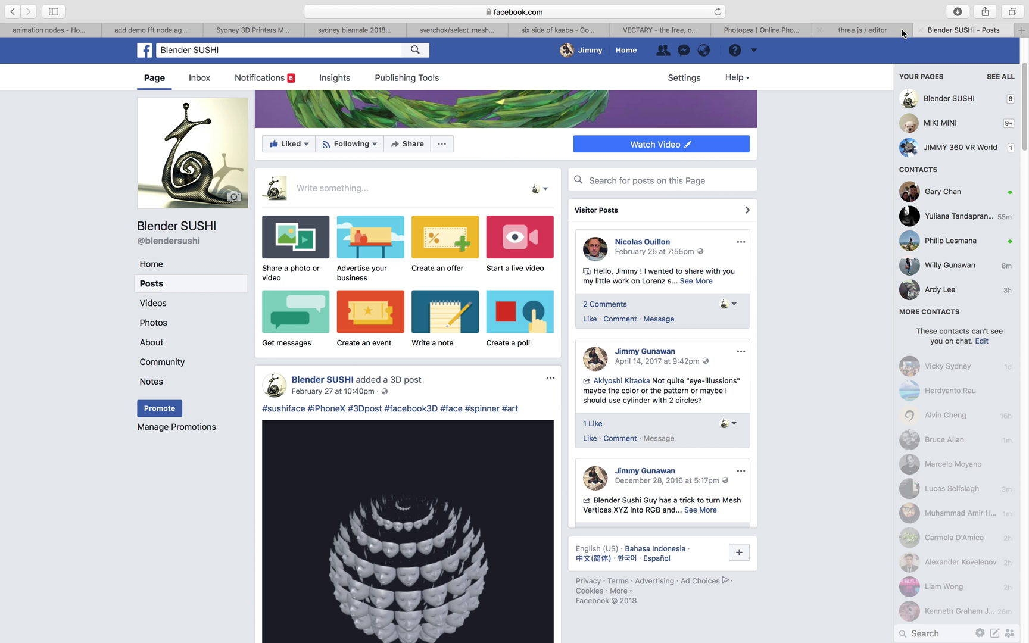
click(863, 30)
click(761, 30)
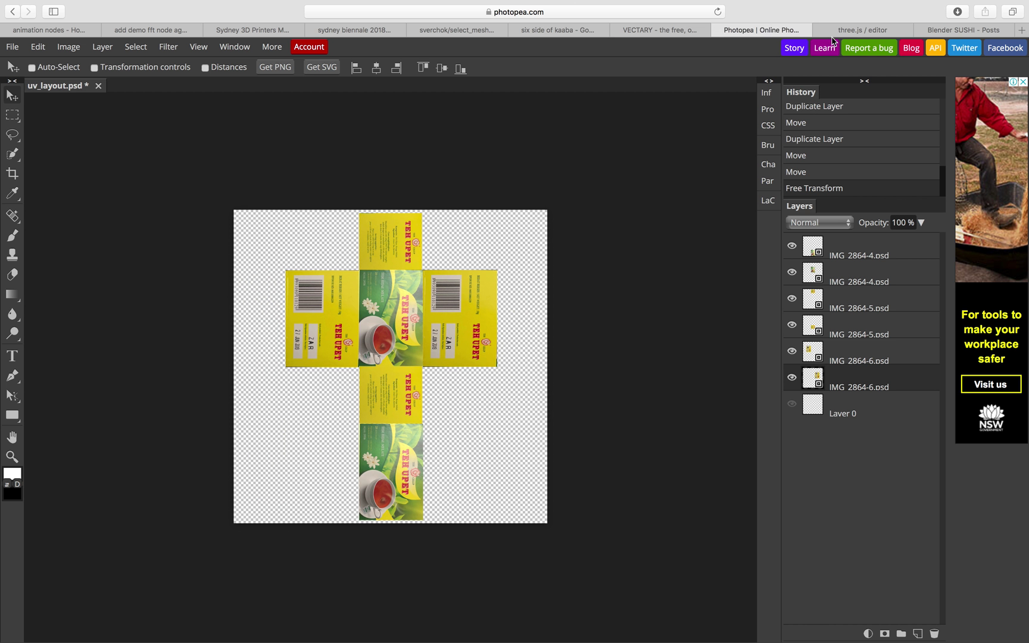
click(863, 30)
Step: Orbit around the textured tea box in three.js, rechecking the Photopea texture layout in between
mouse_move(715, 115)
mouse_down()
mouse_move(547, 256)
mouse_move(595, 245)
mouse_move(546, 261)
mouse_move(241, 281)
mouse_up()
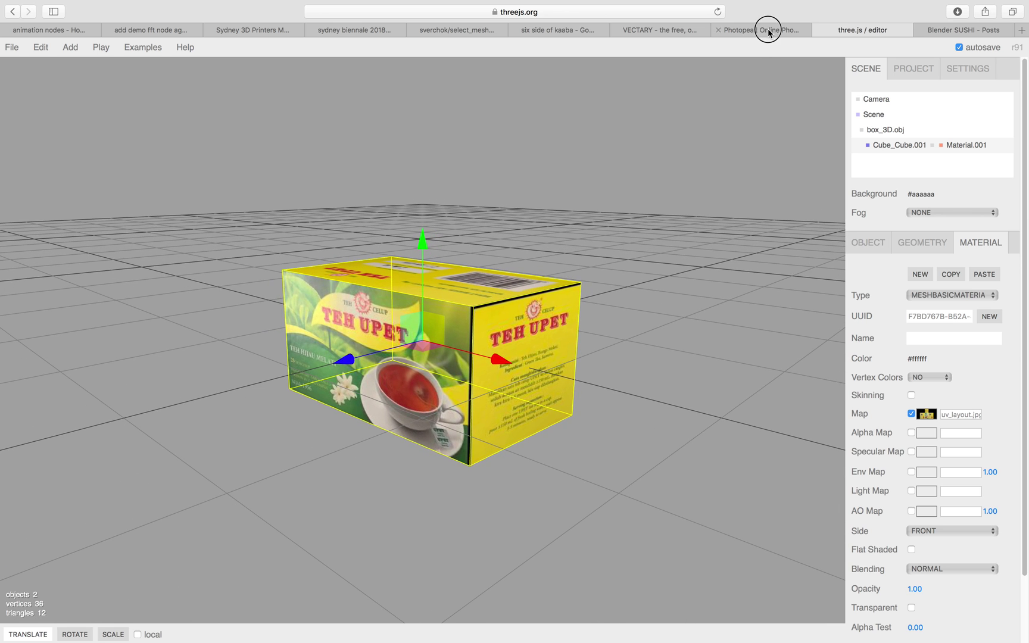
click(770, 34)
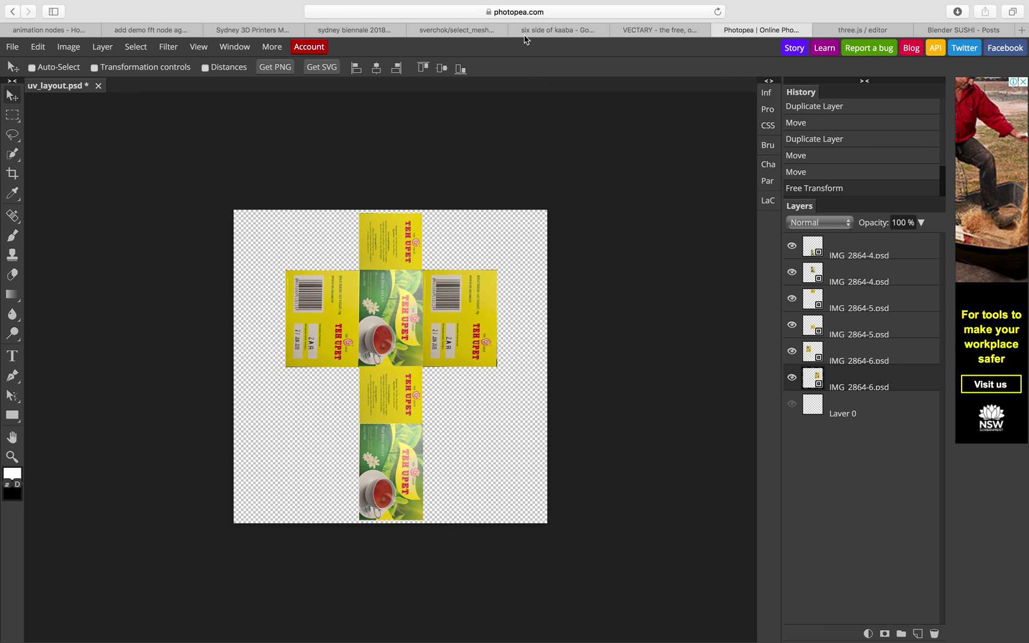
click(851, 30)
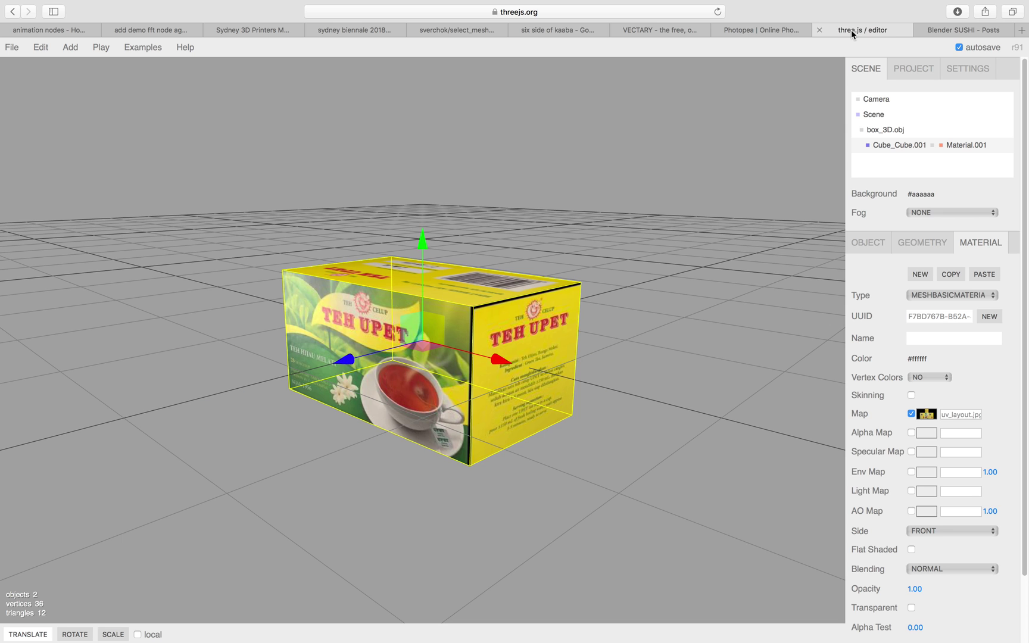
mouse_move(610, 241)
mouse_down()
mouse_move(592, 257)
mouse_move(603, 238)
mouse_move(431, 258)
mouse_move(596, 256)
mouse_up()
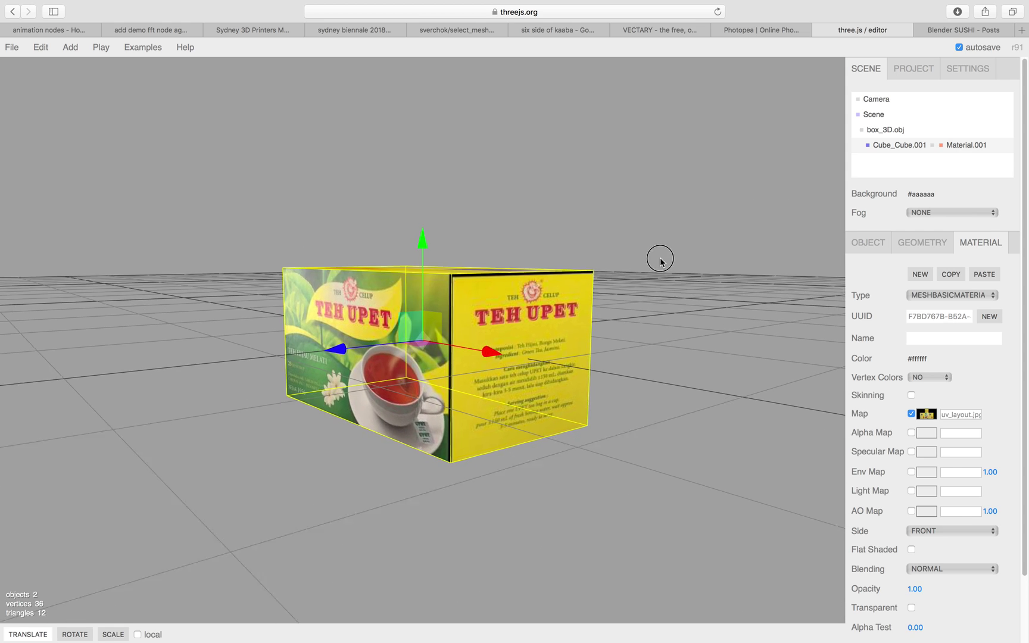
click(956, 30)
scroll(490, 370, down, 5)
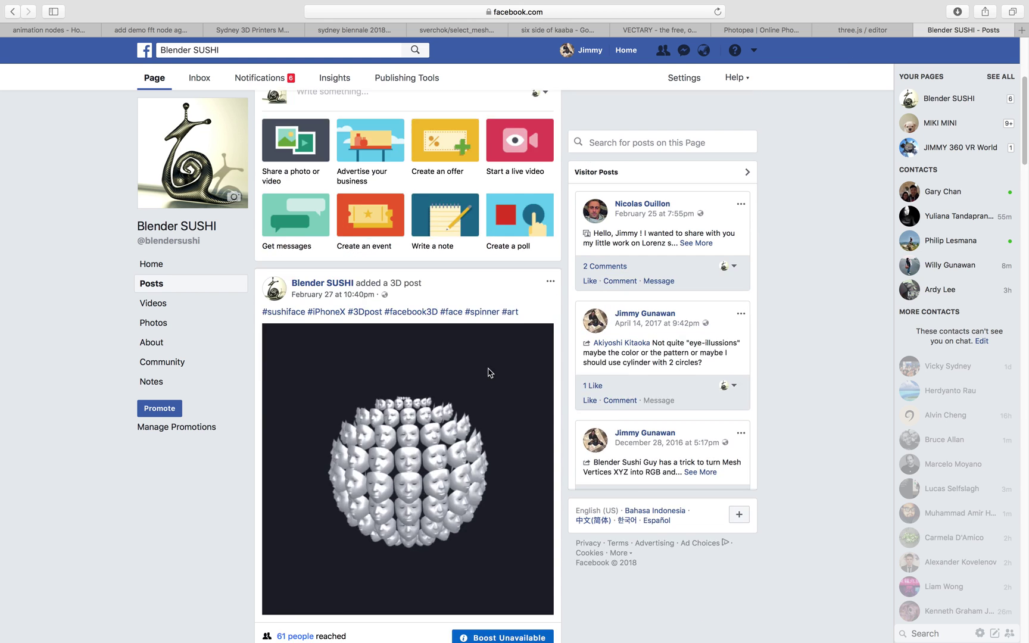
scroll(490, 370, down, 5)
scroll(490, 370, up, 2)
scroll(555, 375, down, 4)
scroll(554, 375, up, 3)
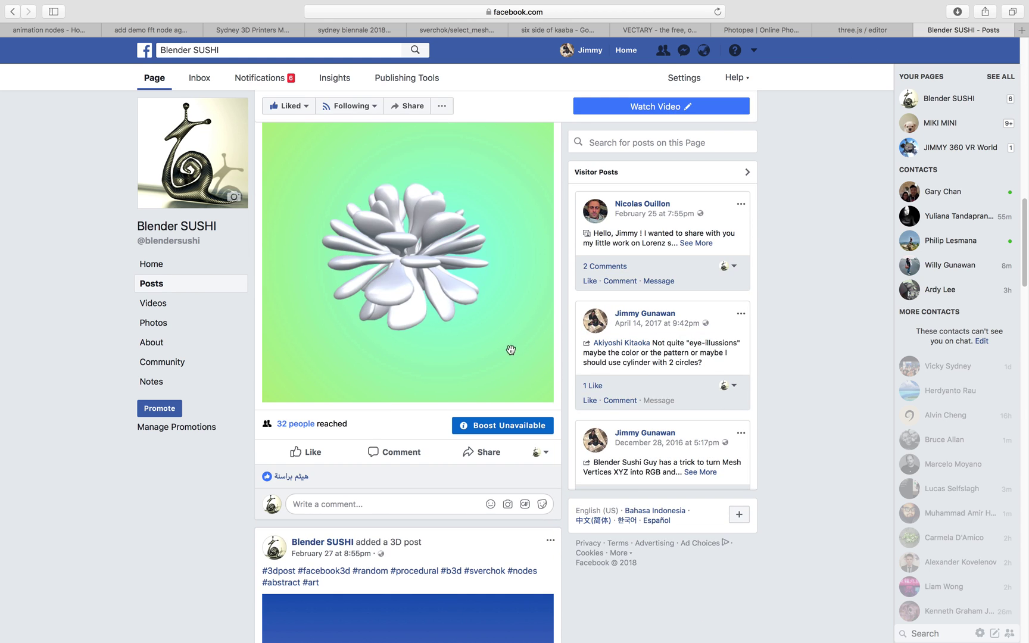
scroll(619, 354, down, 1)
scroll(555, 385, down, 5)
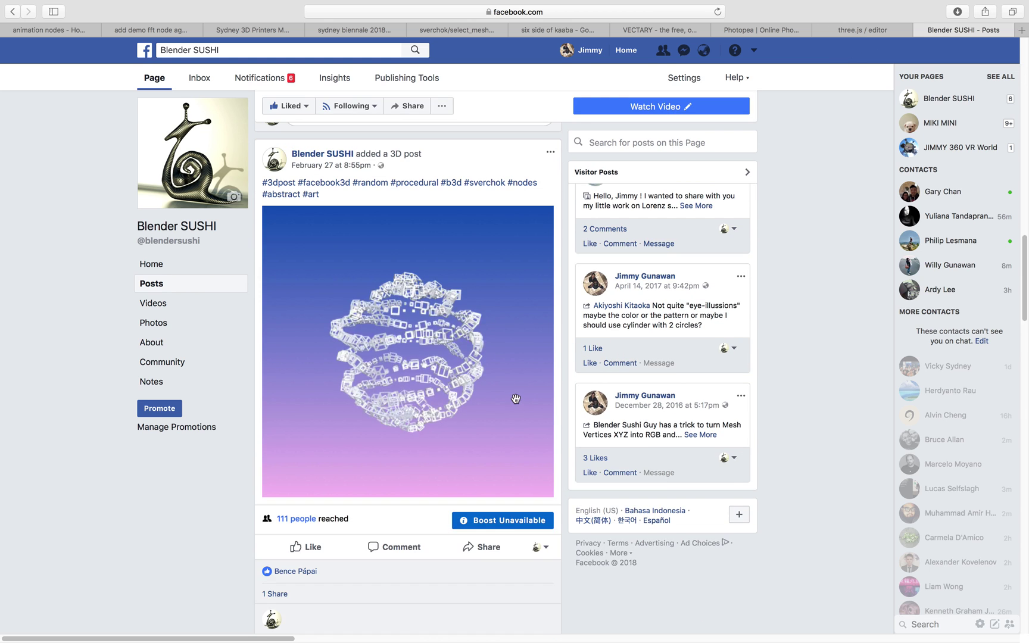
scroll(597, 378, up, 2)
scroll(587, 333, up, 5)
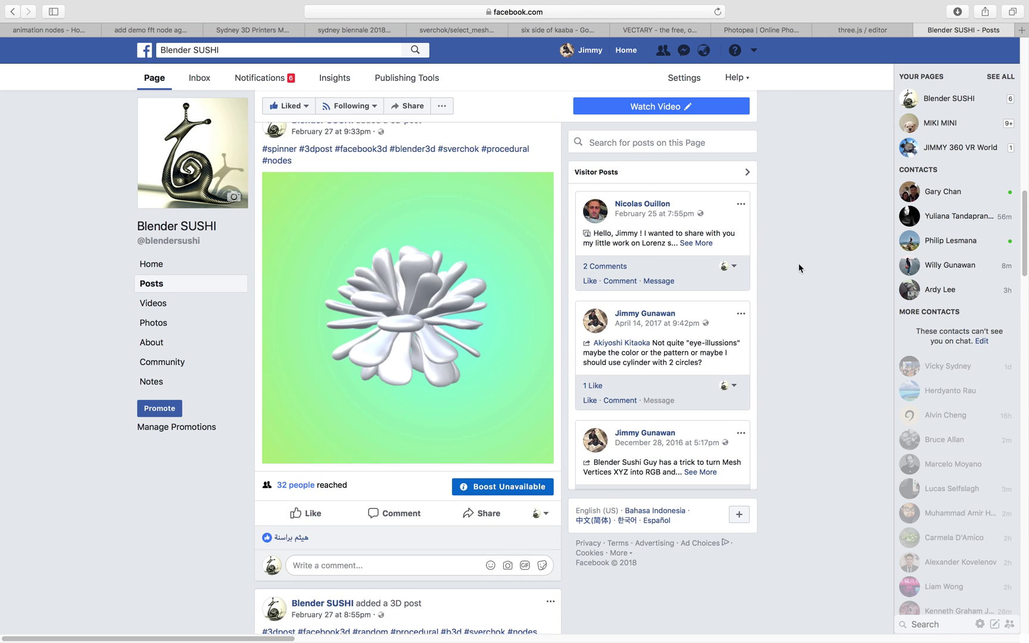
scroll(724, 241, up, 5)
Step: Orbit the textured tea box in three.js to view it from below and above front
click(852, 30)
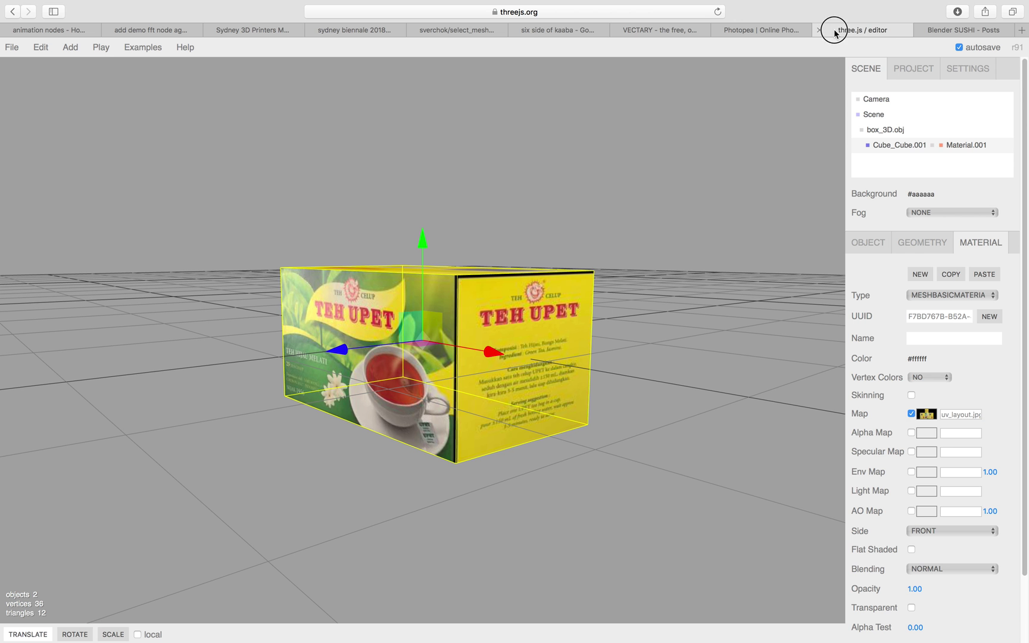
mouse_move(521, 217)
mouse_down()
mouse_move(670, 182)
mouse_move(834, 298)
mouse_up()
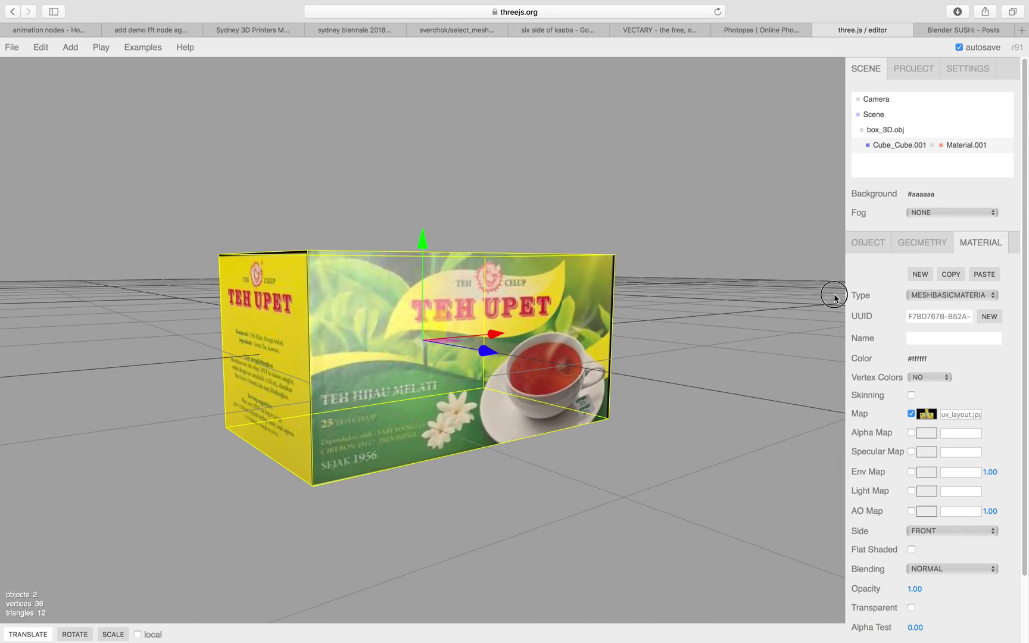
mouse_move(593, 296)
mouse_down()
mouse_move(233, 173)
mouse_move(498, 297)
mouse_move(476, 317)
mouse_up()
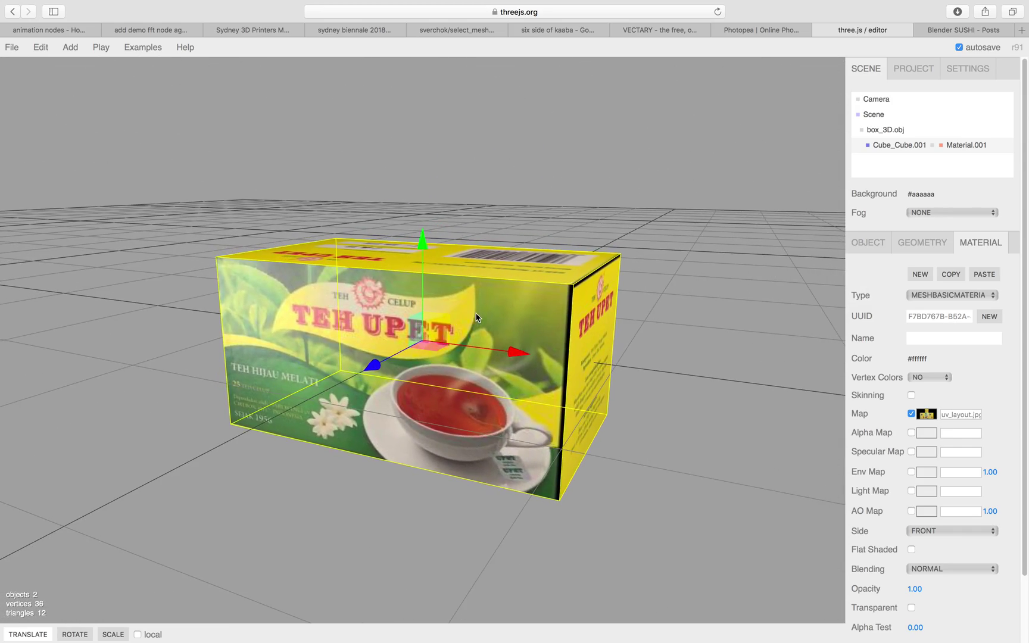
drag(443, 202, 429, 204)
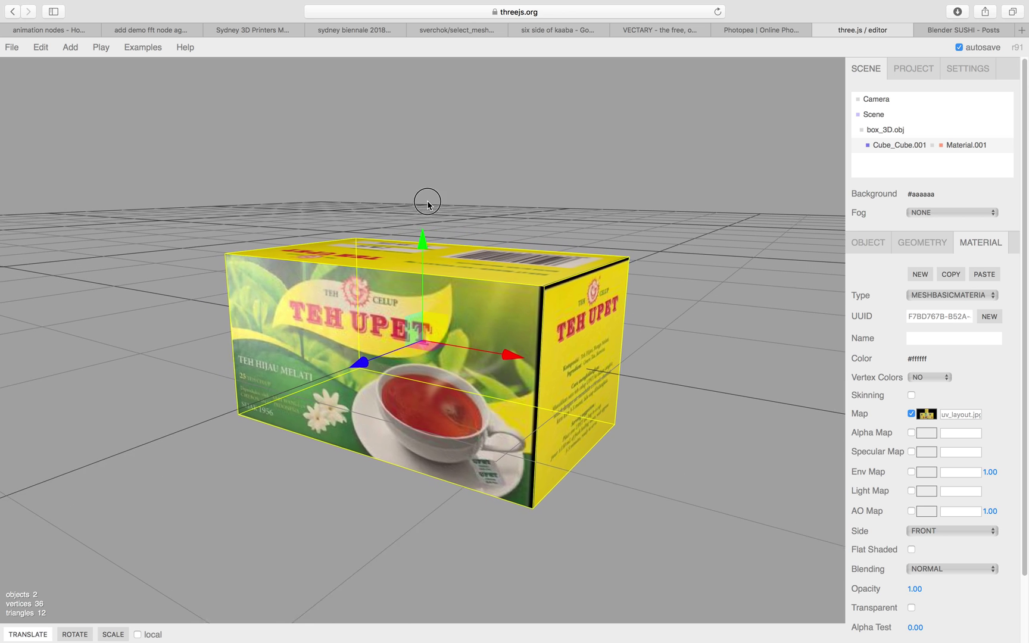
Step: Glance at Facebook and the project desktop, then orbit the box to its yellow ingredients panel
click(962, 32)
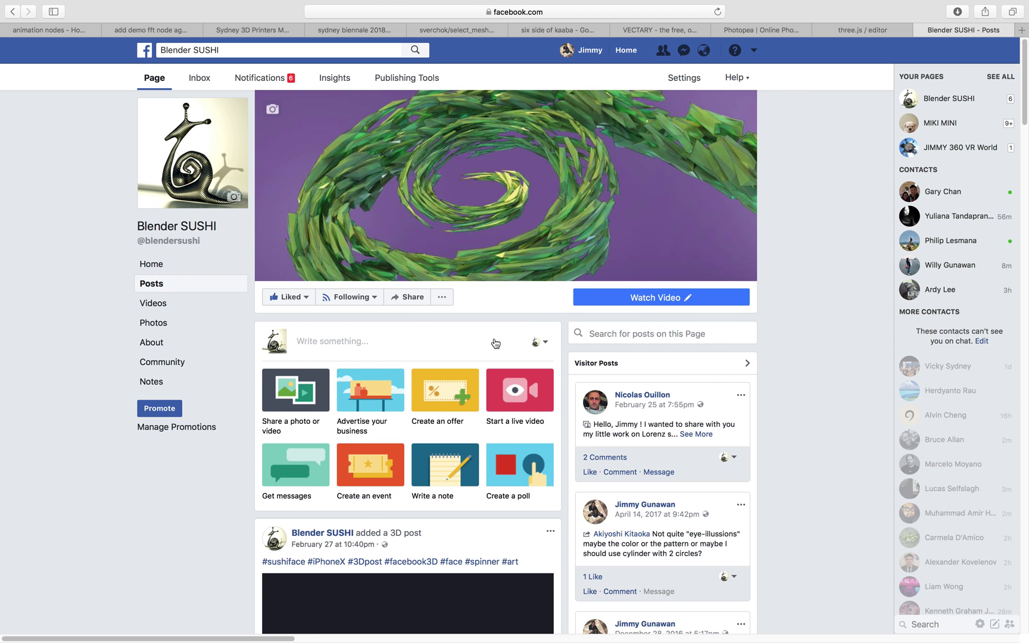
scroll(431, 361, down, 1)
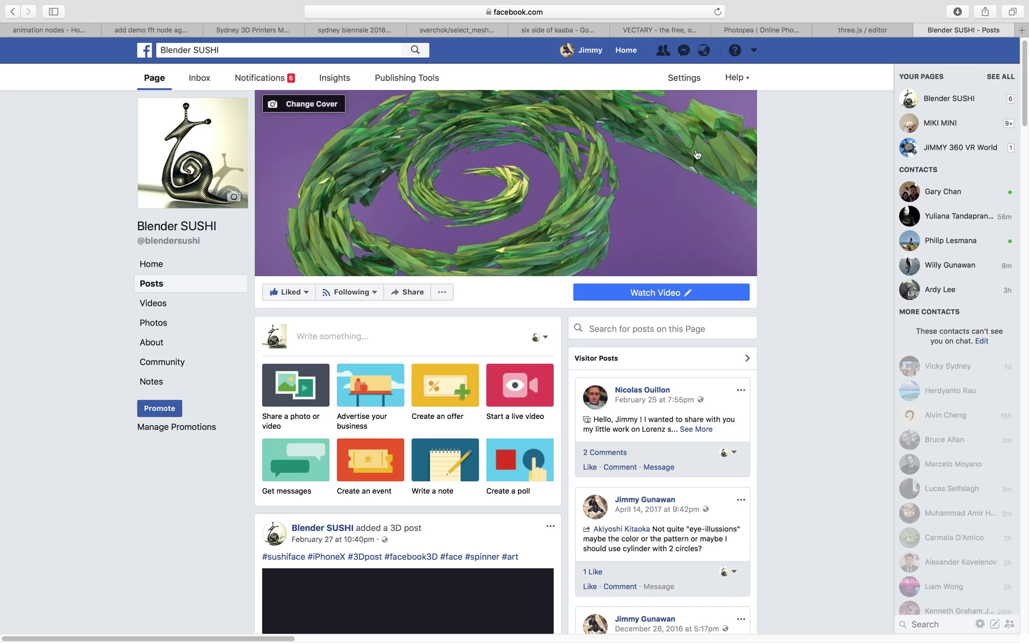
key(ctrl+Left)
key(ctrl+Right)
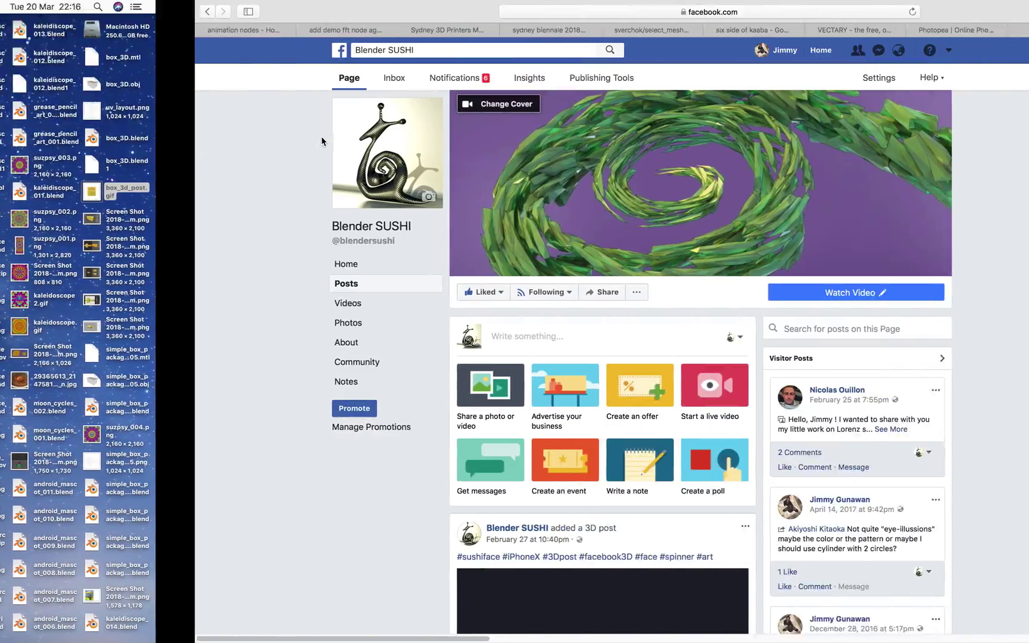
click(880, 31)
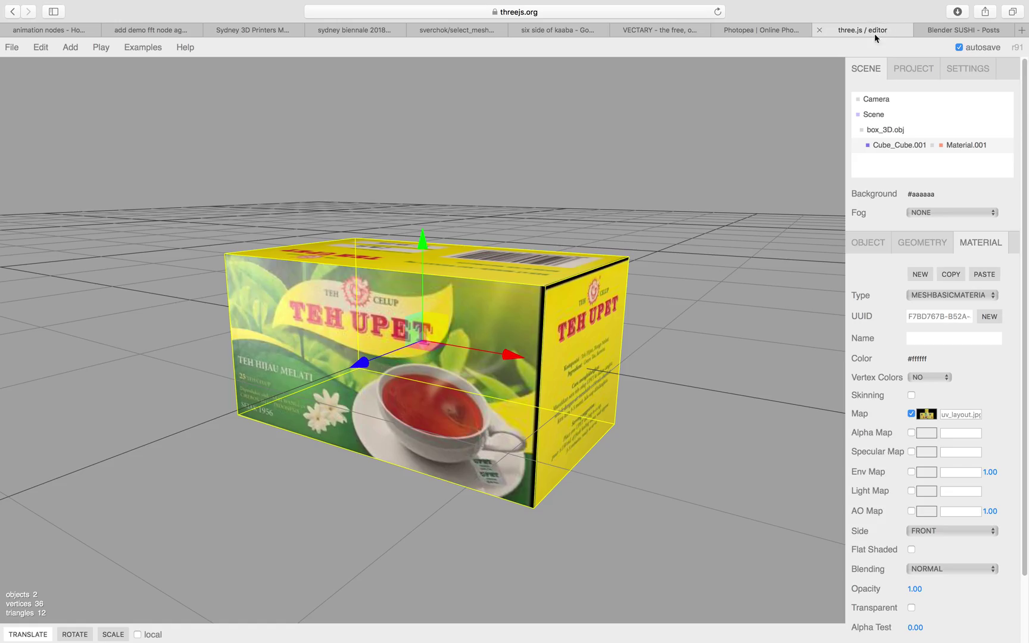
mouse_move(612, 241)
mouse_down()
mouse_move(612, 269)
mouse_move(570, 235)
mouse_up()
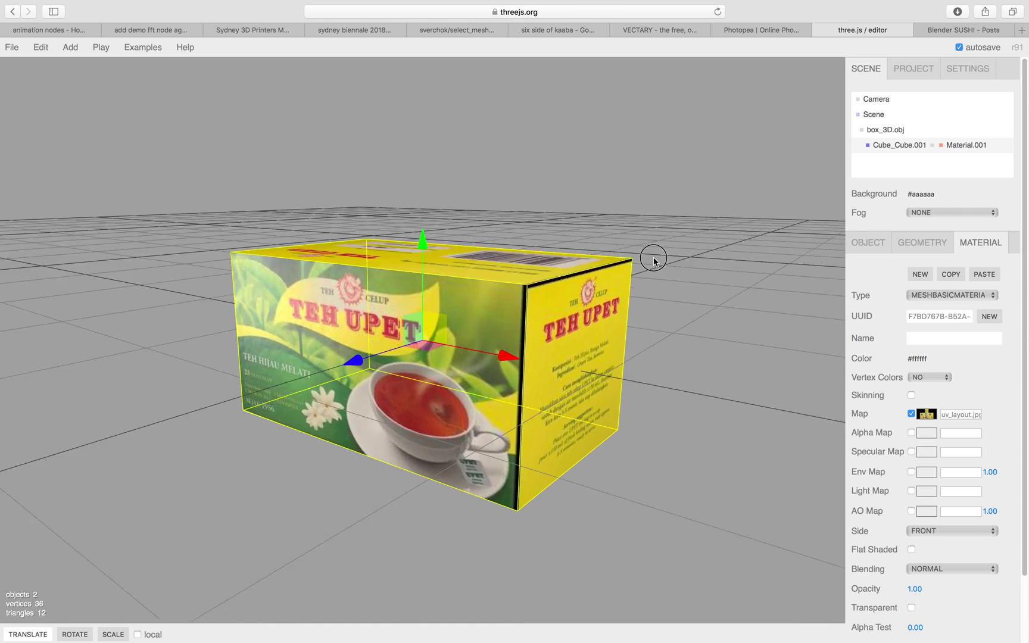
mouse_move(465, 222)
mouse_down()
mouse_move(703, 197)
mouse_move(478, 217)
mouse_move(466, 229)
mouse_move(336, 216)
mouse_move(583, 228)
mouse_up()
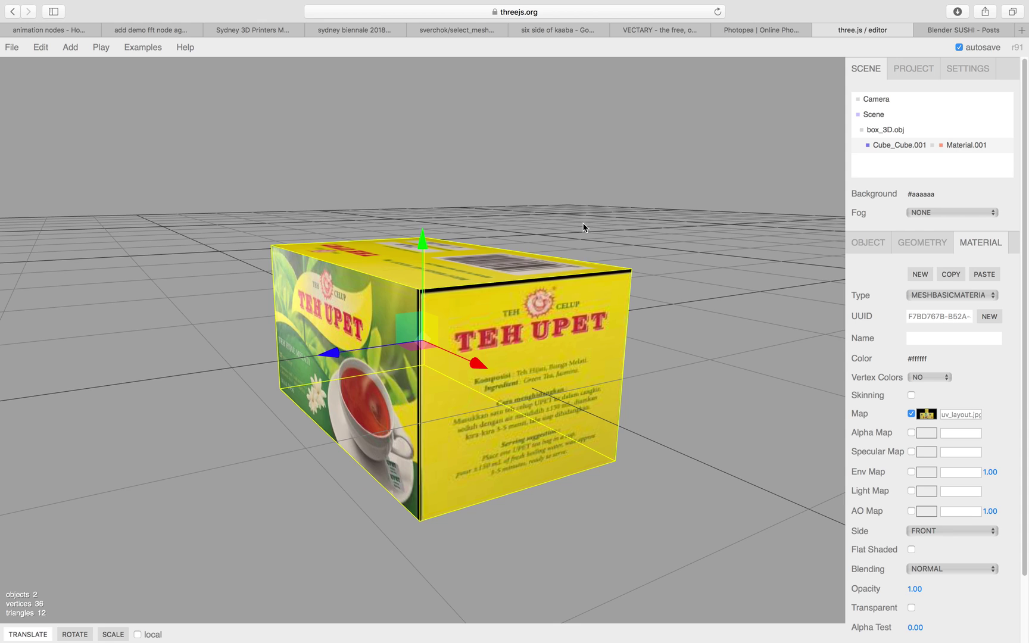